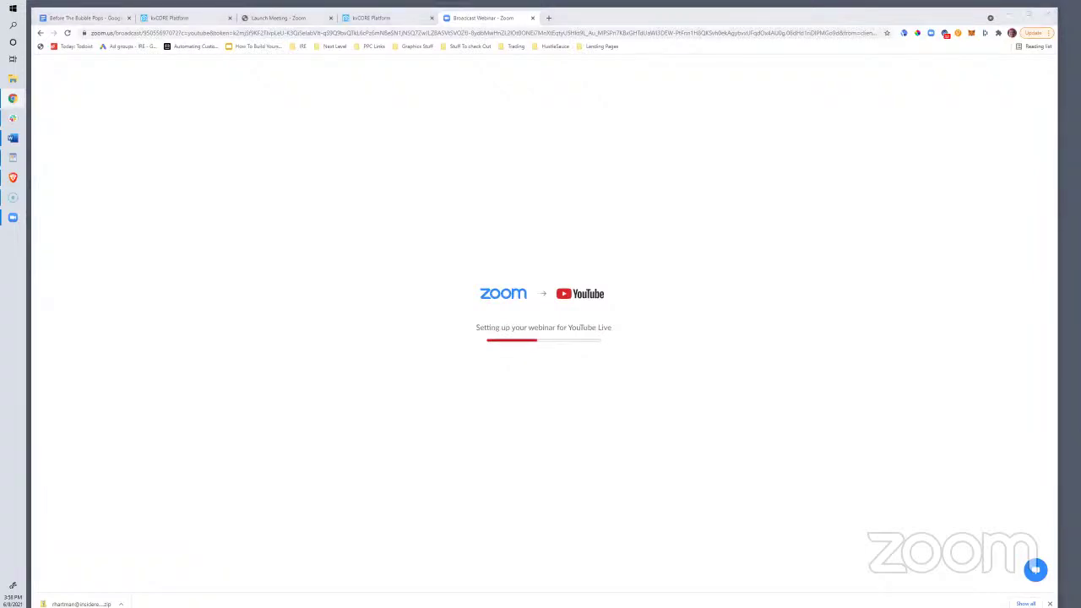
Show the Before The Bubble Pops outline and move the YouTube video tab into its own window
left_click(95, 18)
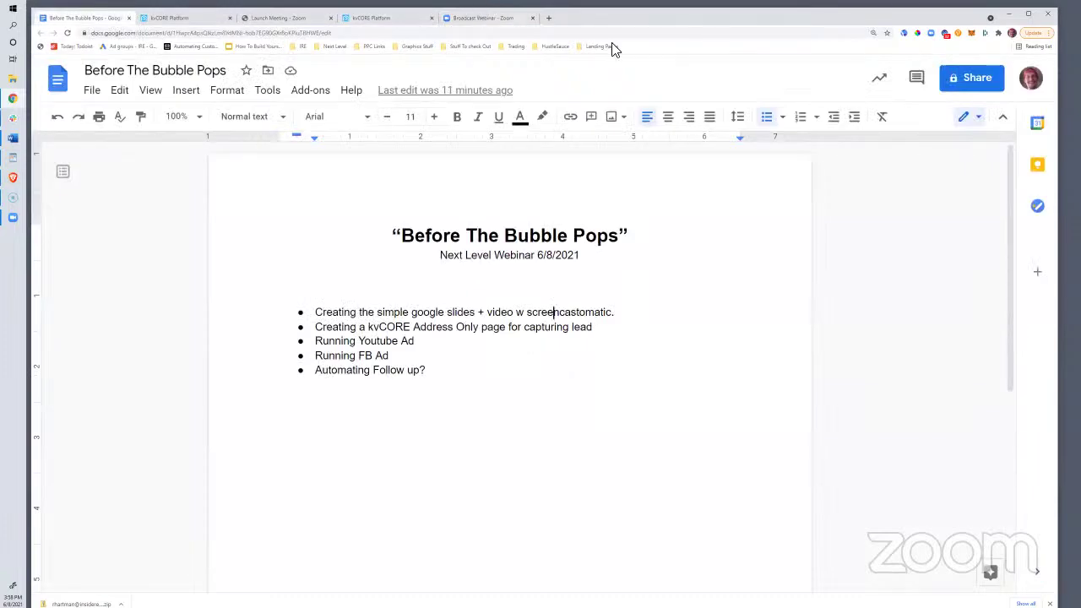
left_click(518, 18)
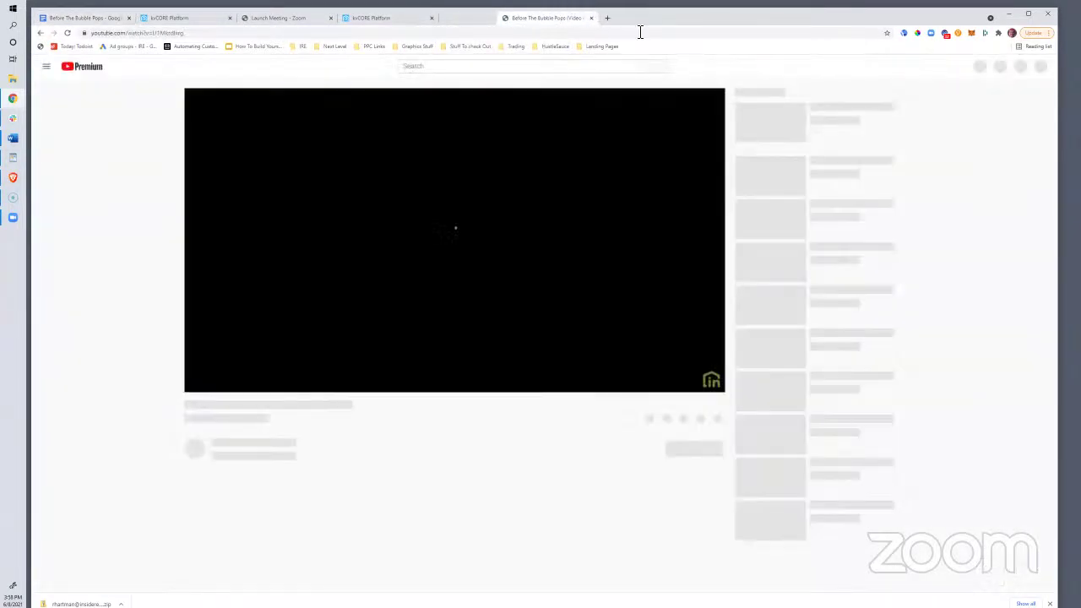
left_click_drag(544, 18, 1080, 39)
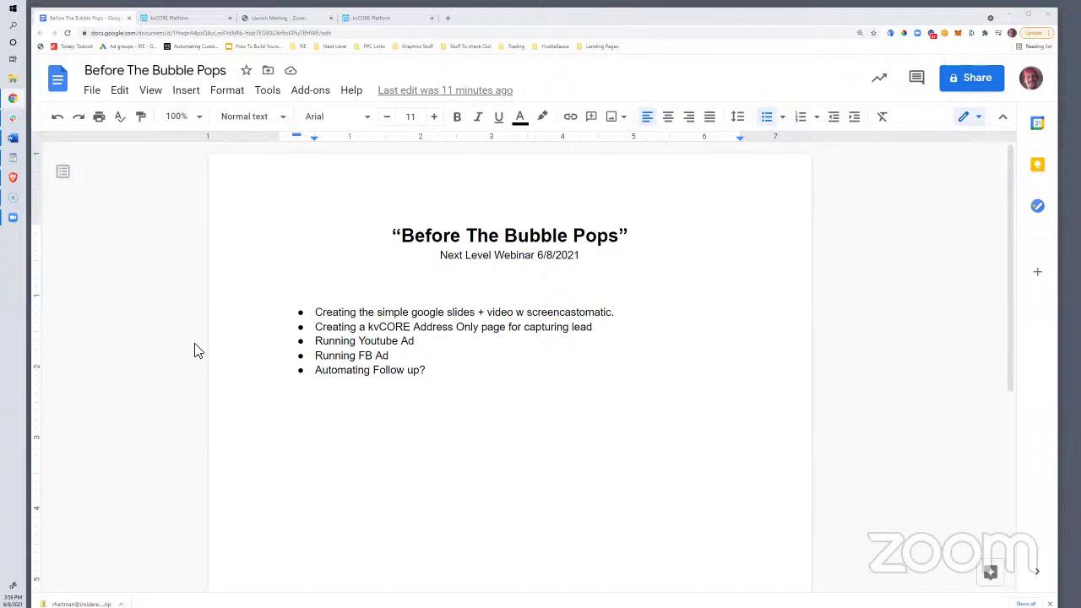
Open the Inside Real Estate Discussion Group from facebook.com/gr and scroll to the Before The Bubble Pops video post
left_click(449, 19)
type("facebook.com")
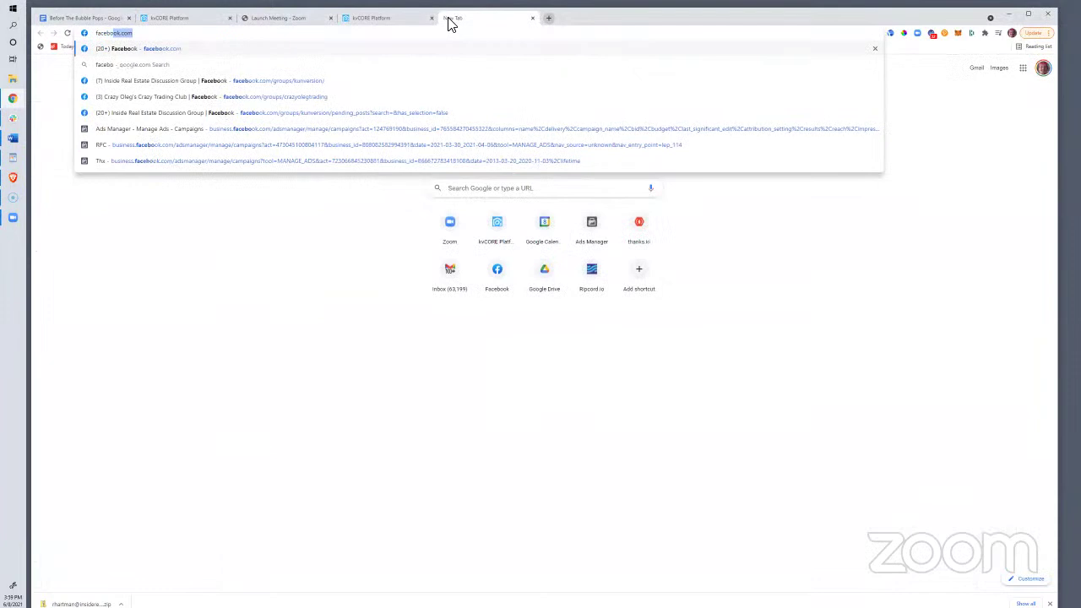
type("/groups/kunversion/")
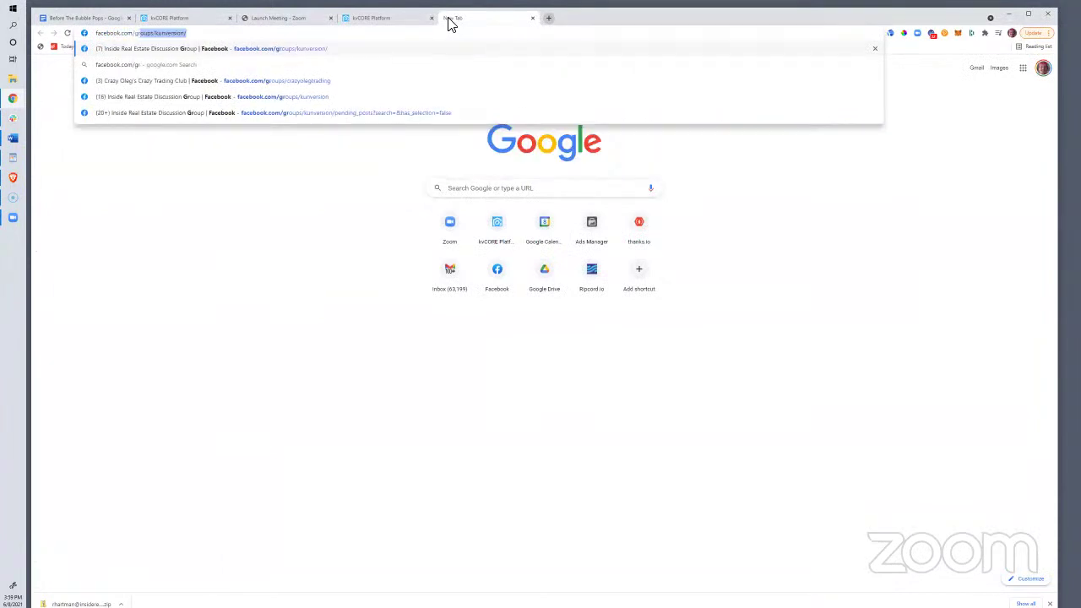
left_click(200, 49)
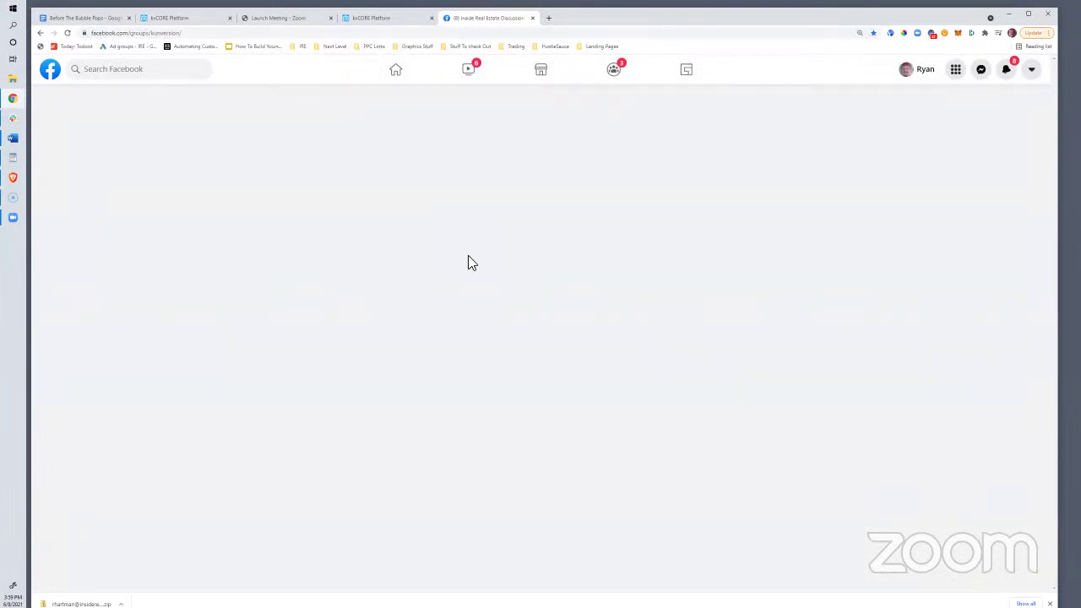
scroll(470, 264, "down", 4)
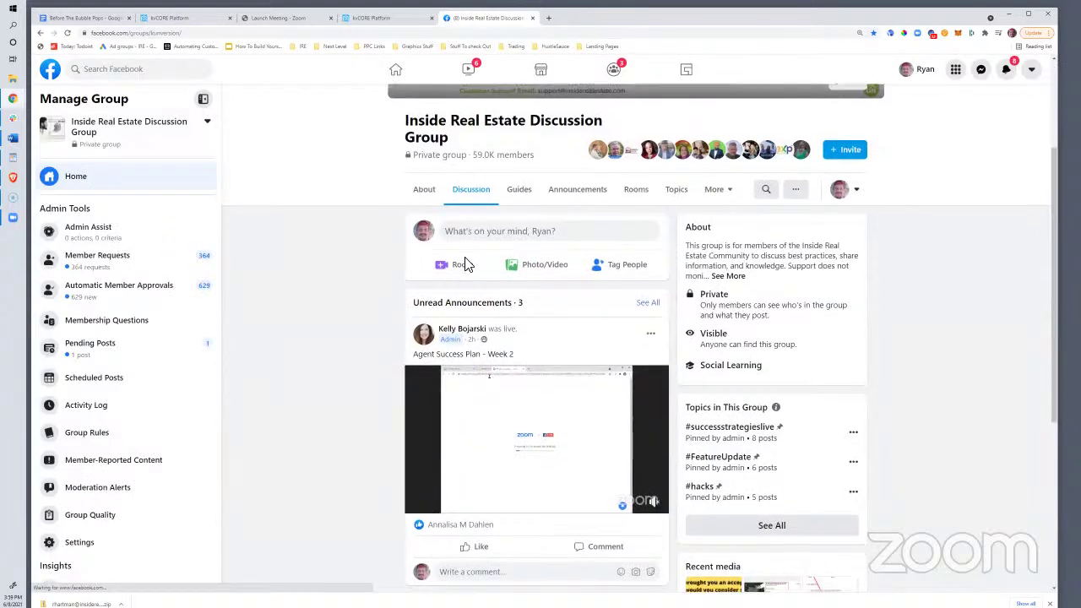
scroll(471, 283, "down", 8)
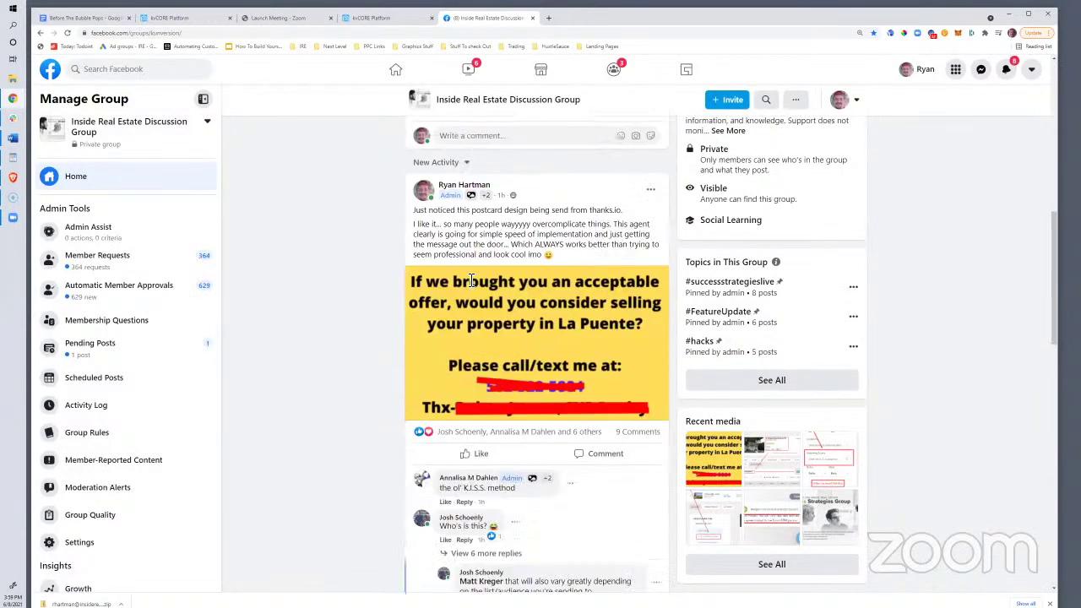
scroll(356, 370, "down", 3)
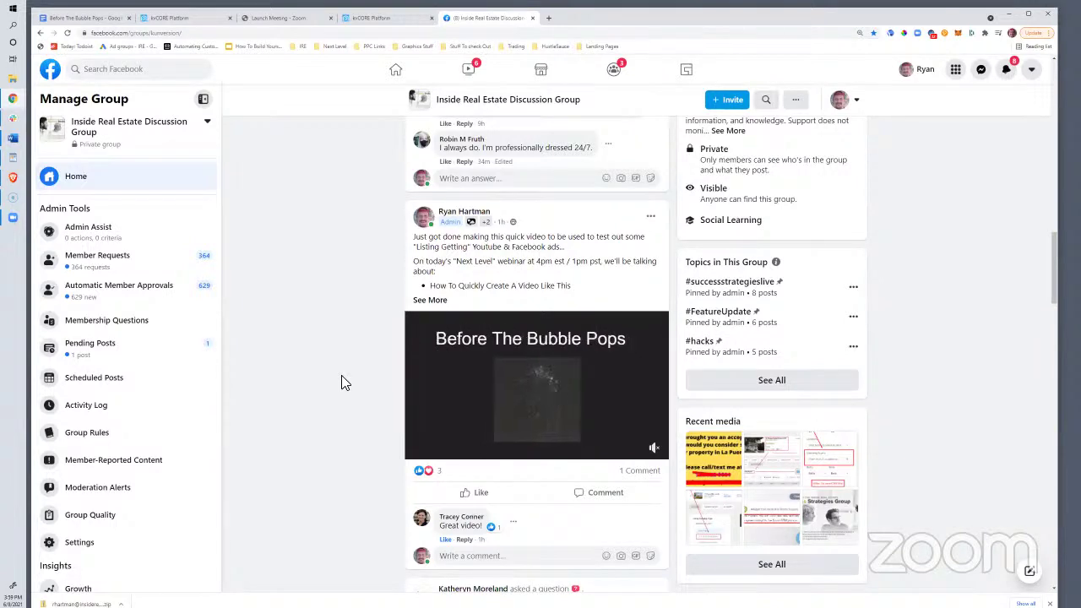
Show the post's full description and rewind the paused video to 0:00, on 'If You're Thinking That'
left_click(435, 299)
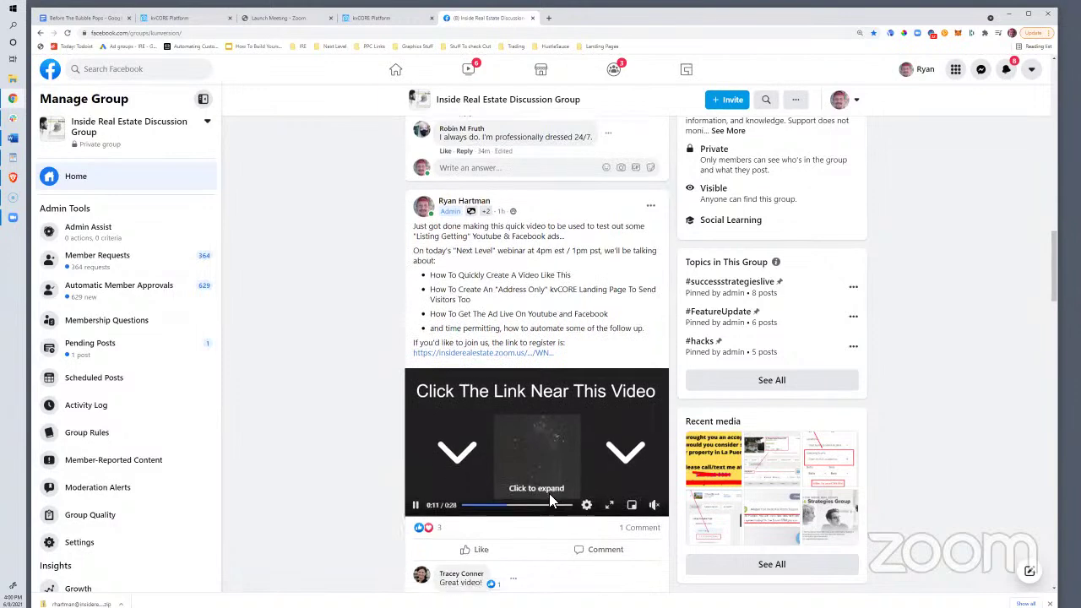
scroll(658, 431, "down", 1)
mouse_move(658, 431)
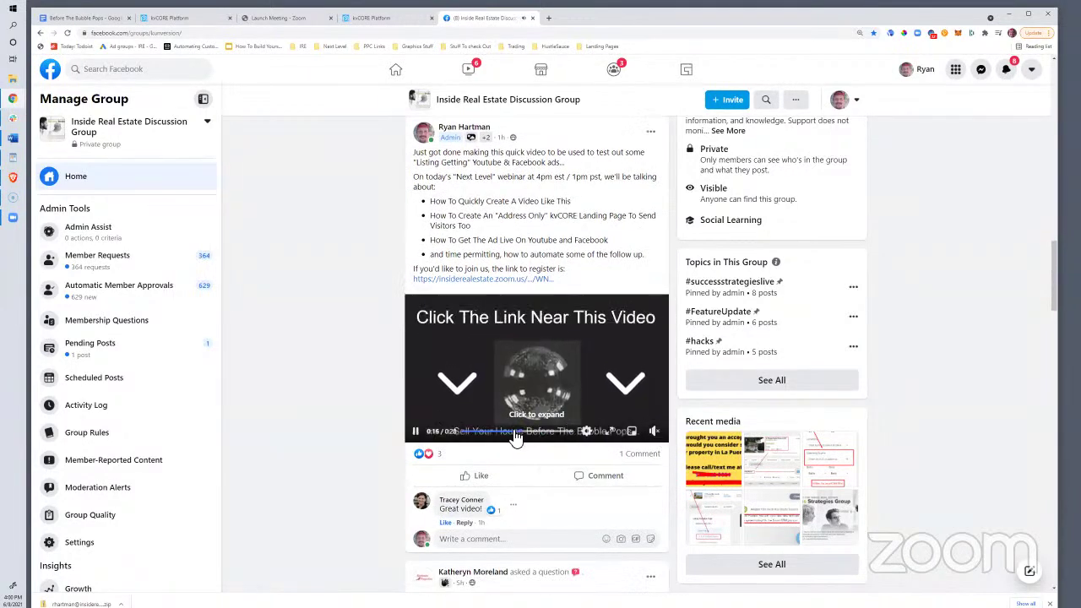
left_click(463, 433)
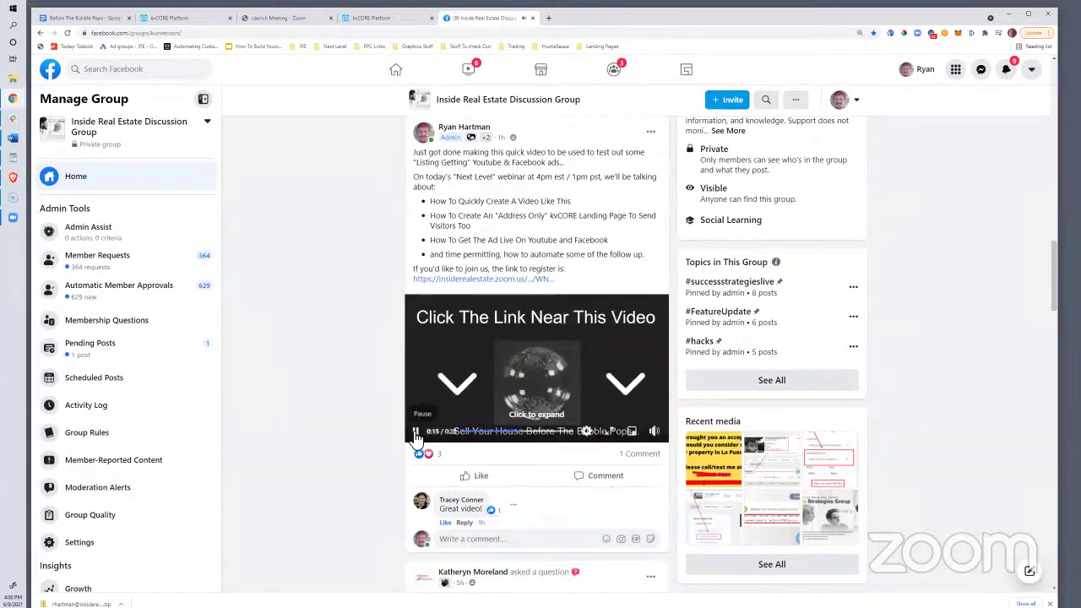
left_click(416, 431)
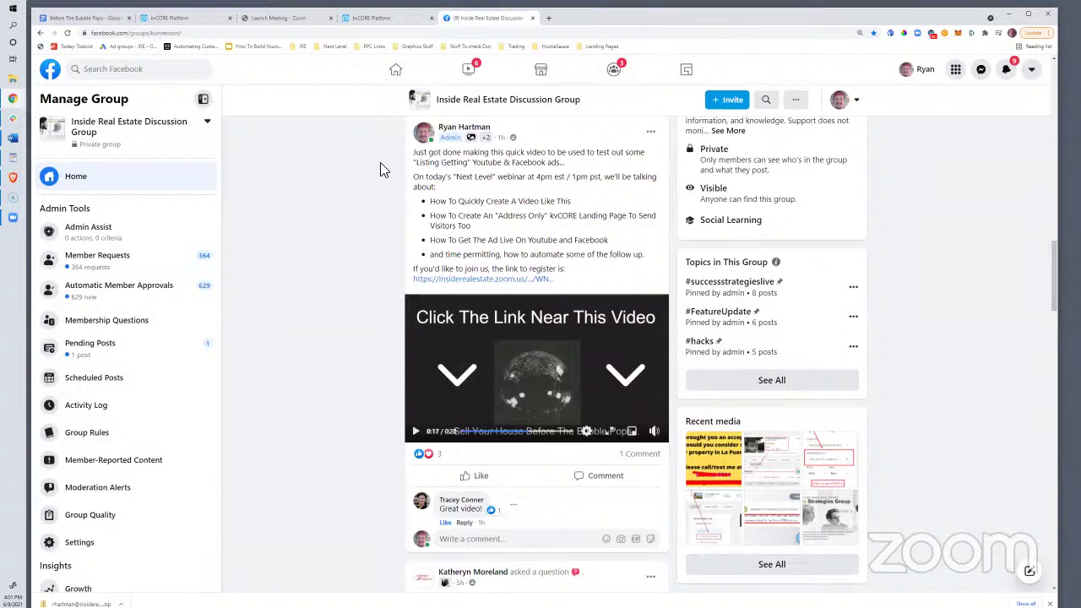
left_click(461, 435)
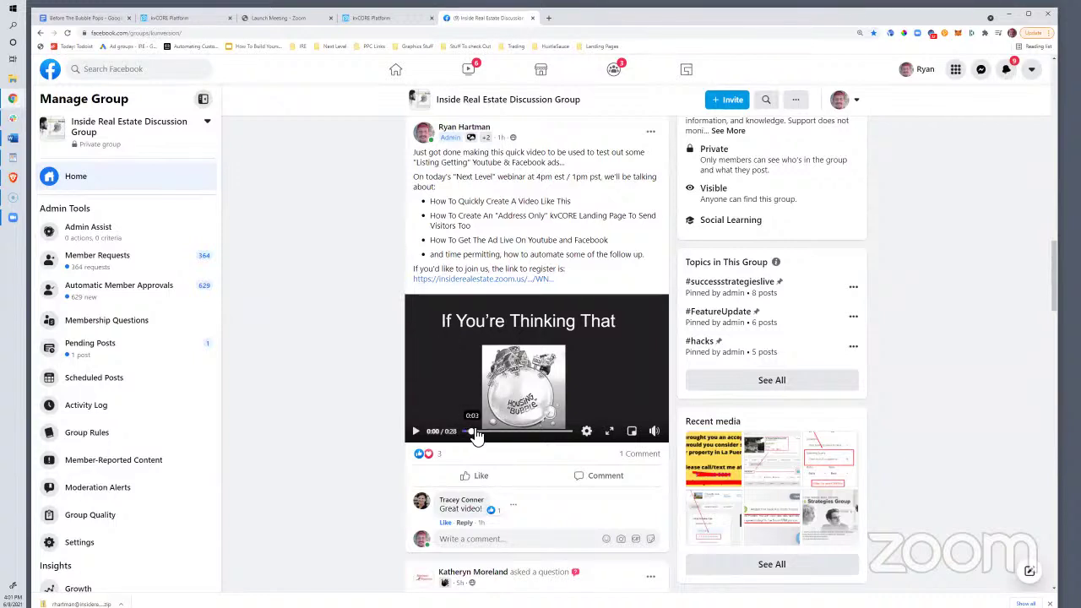
Scrub the video across its Might Be In A Bubble, Before The Bubble Pops and Click The Link frames
left_click(473, 432)
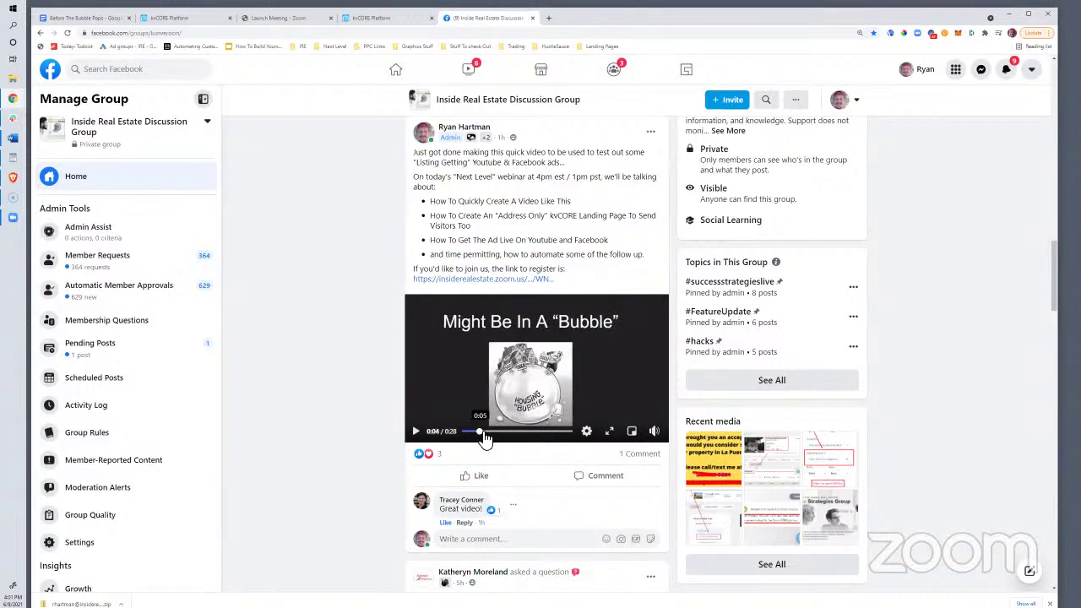
left_click(482, 432)
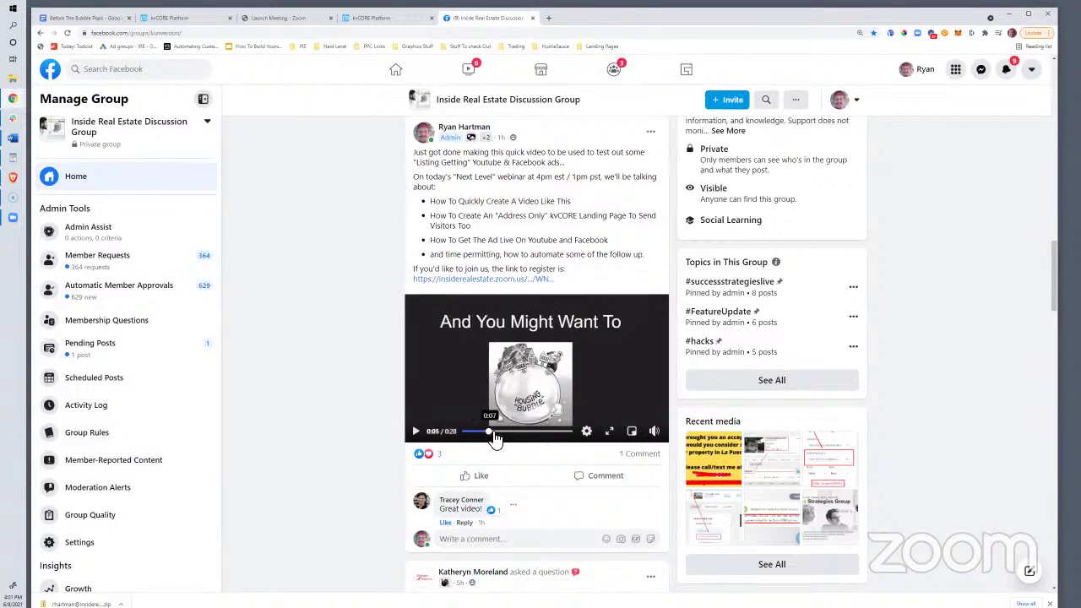
left_click(492, 432)
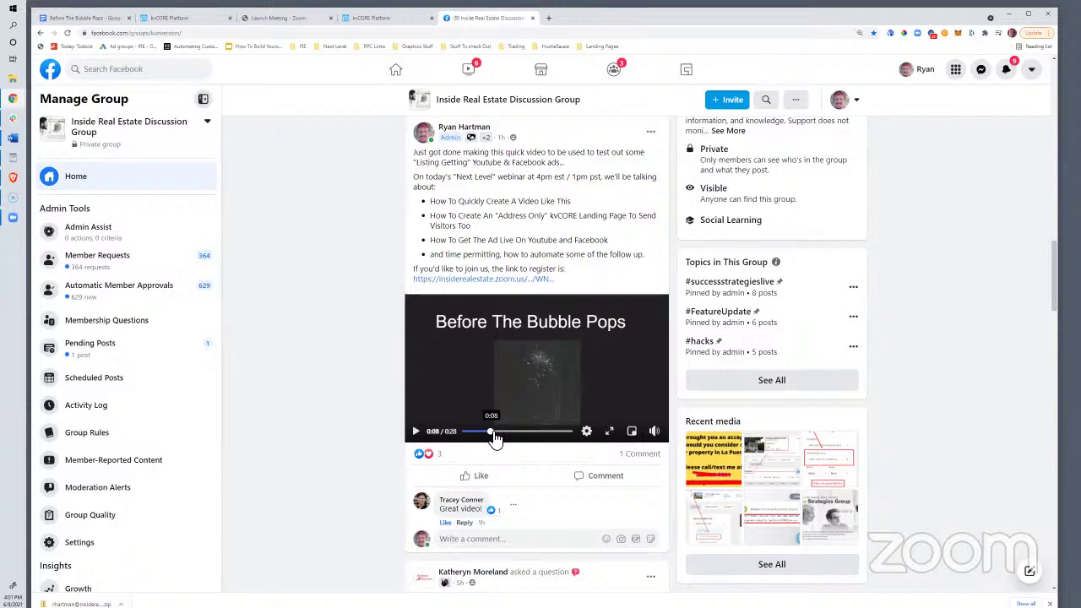
left_click(477, 433)
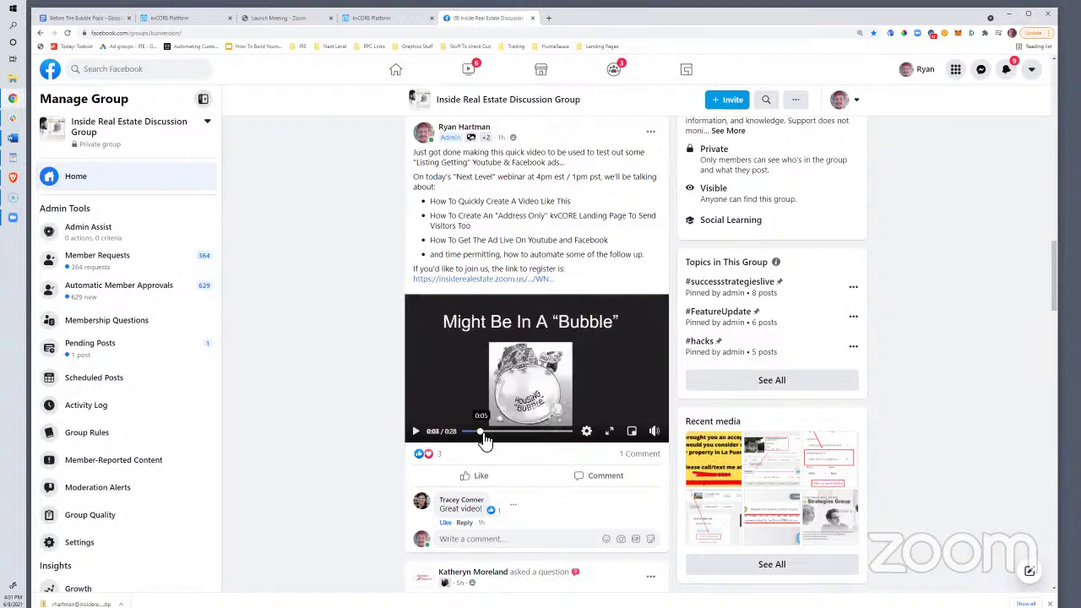
left_click(482, 432)
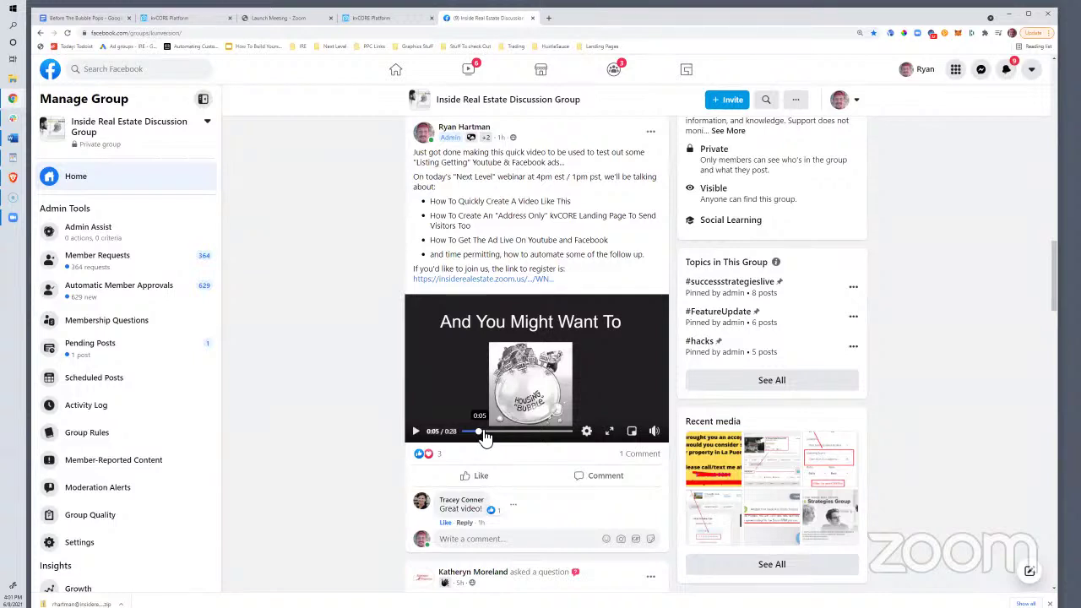
left_click(492, 432)
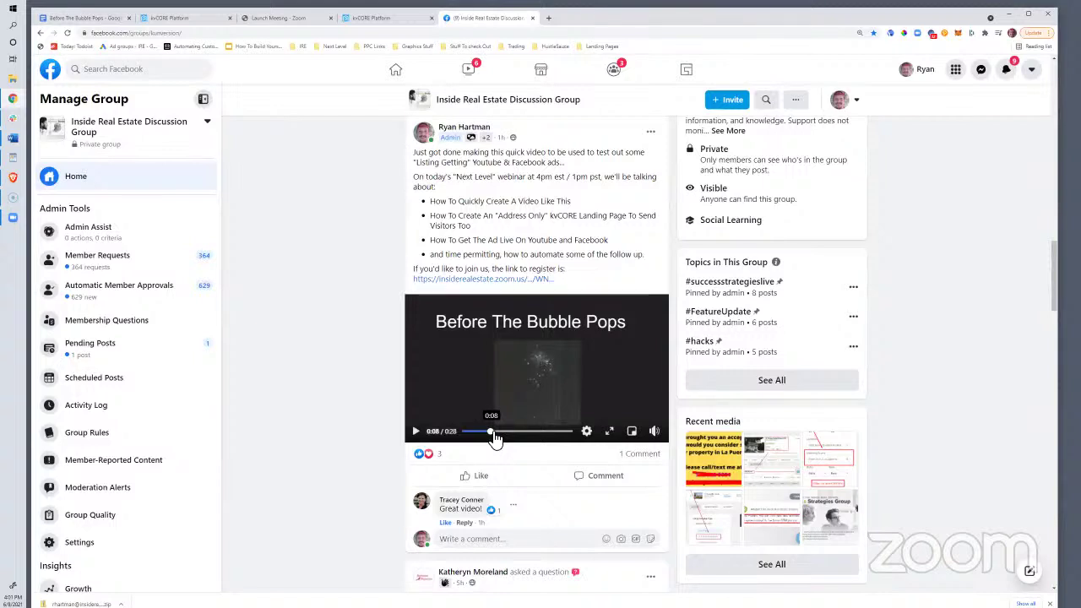
left_click_drag(494, 438, 507, 436)
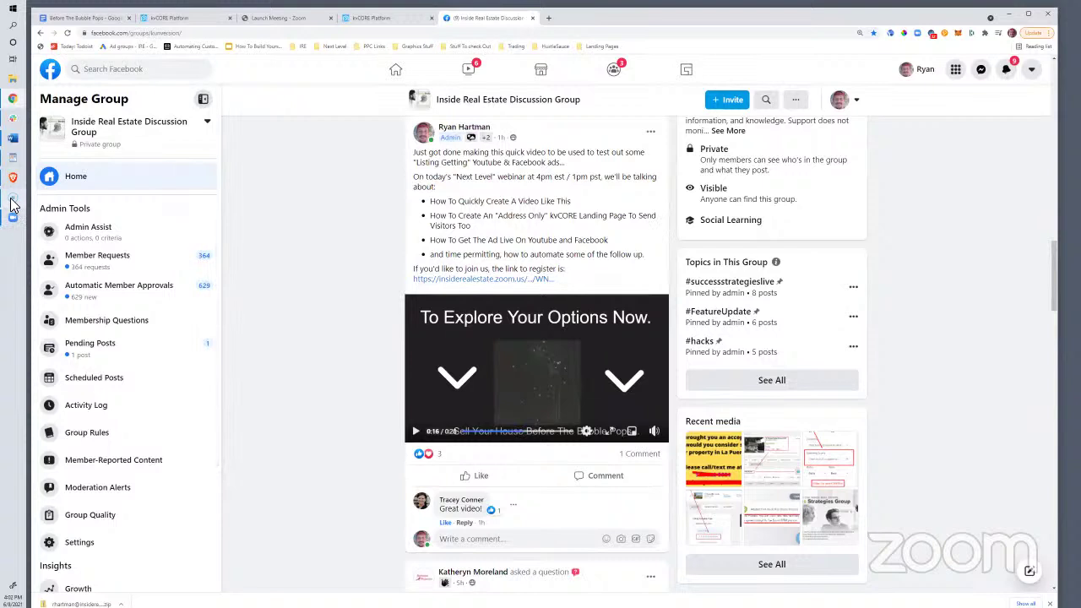
Go to Google Drive and open the Before Pops presentation from Suggested files
left_click(550, 23)
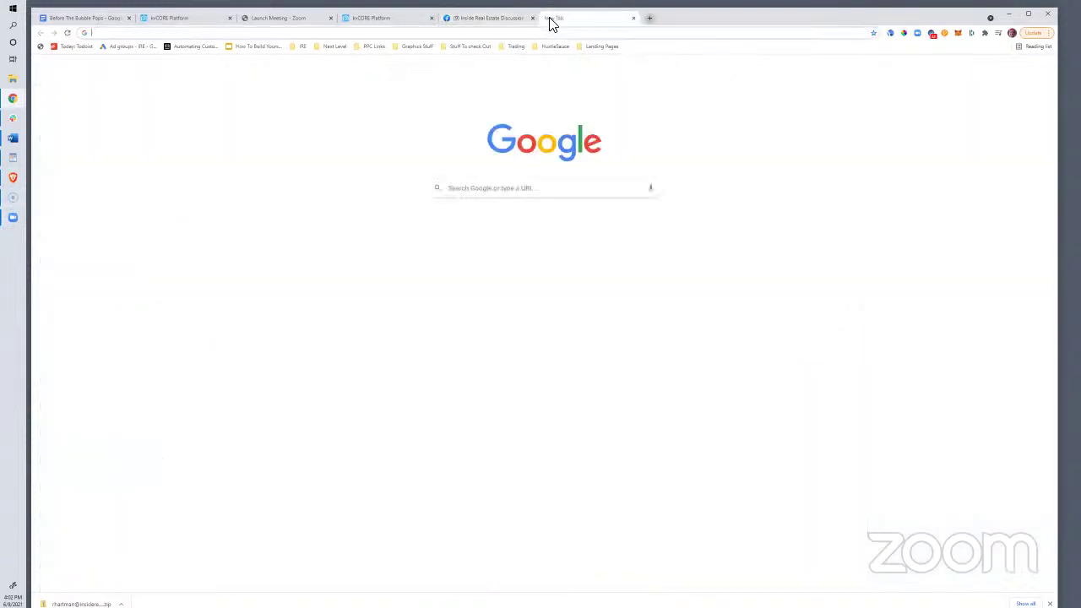
type("drive")
key("Return")
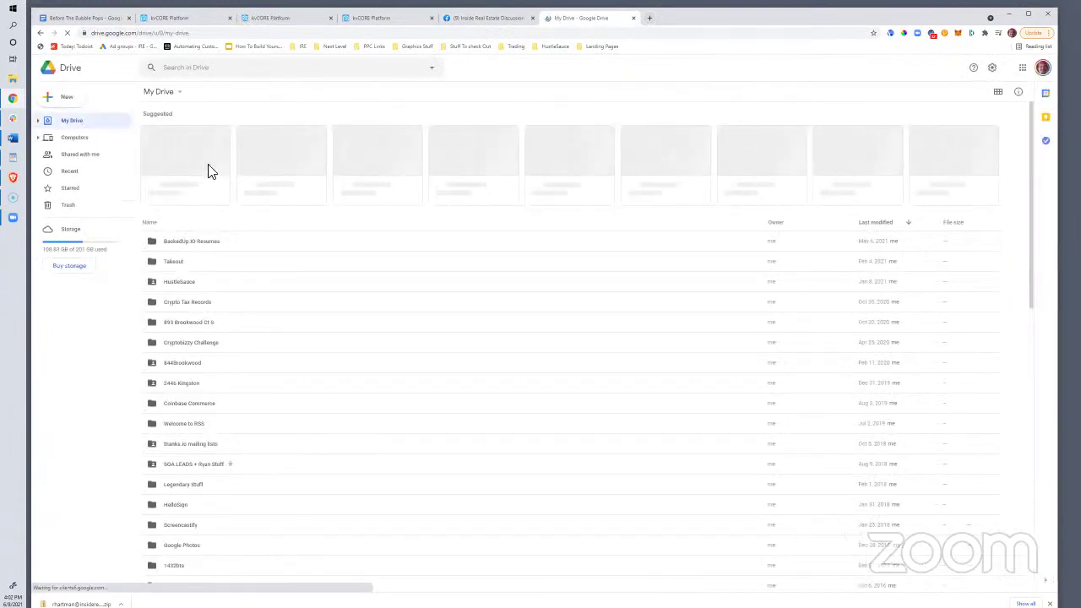
double_click(192, 159)
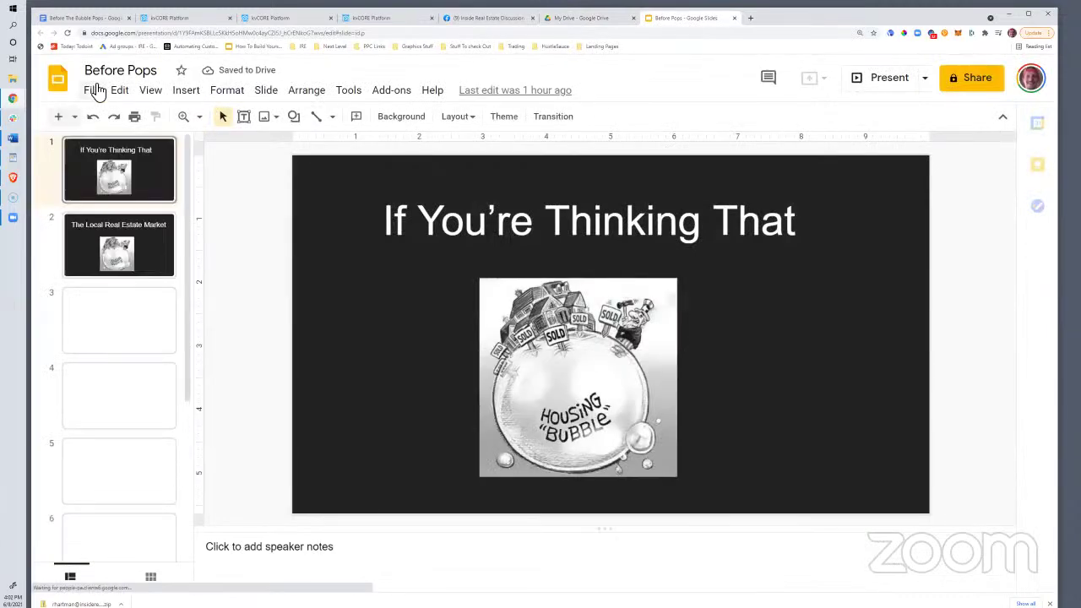
From the Before Pops deck, create a new blank presentation with File > New > Presentation
left_click(93, 89)
mouse_move(133, 156)
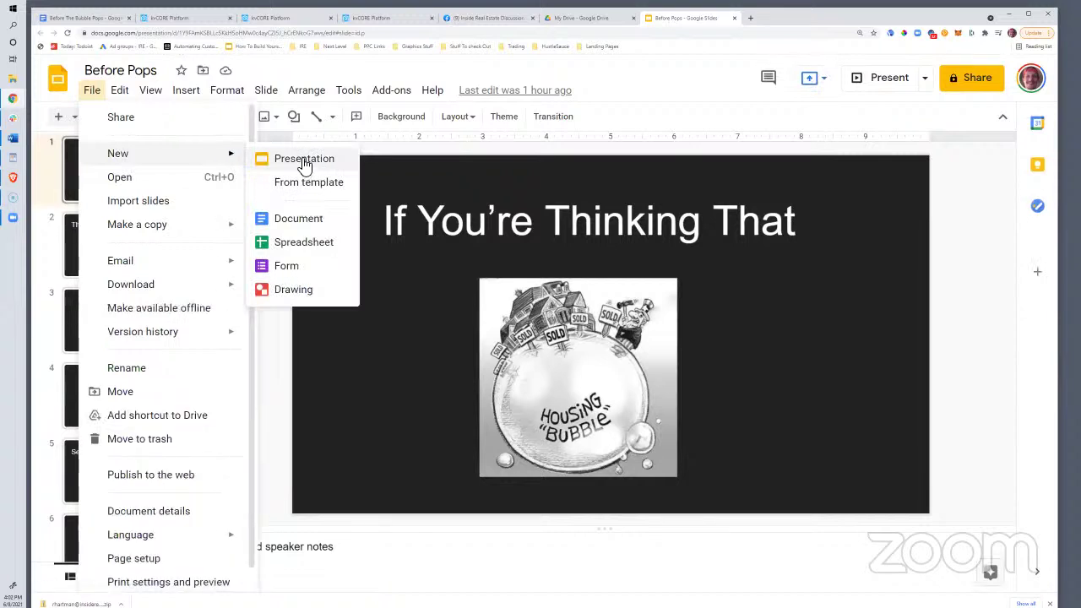
left_click(959, 214)
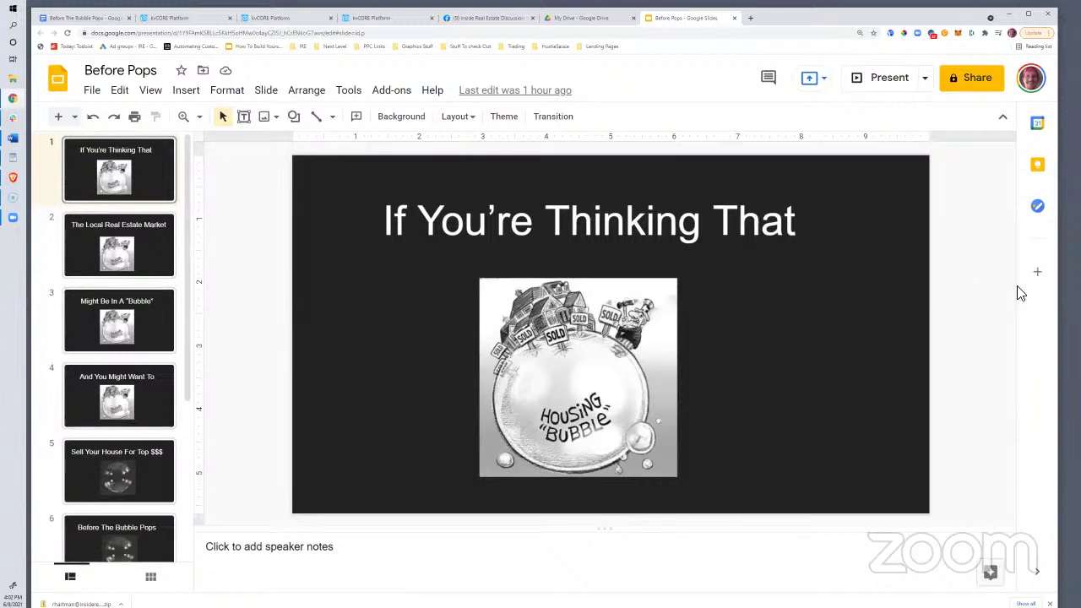
left_click(92, 89)
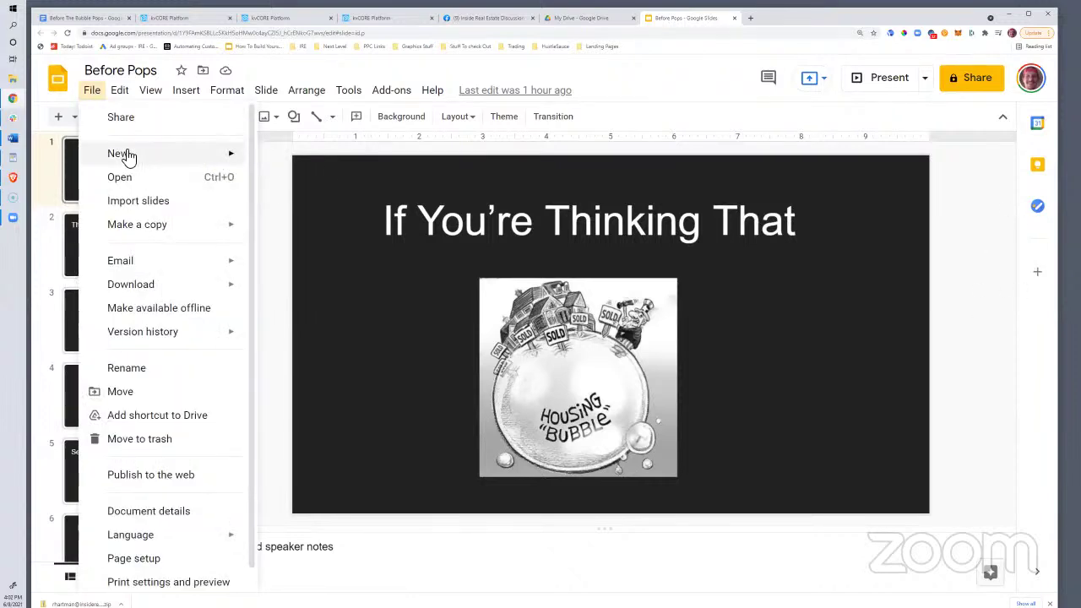
mouse_move(126, 157)
left_click(287, 166)
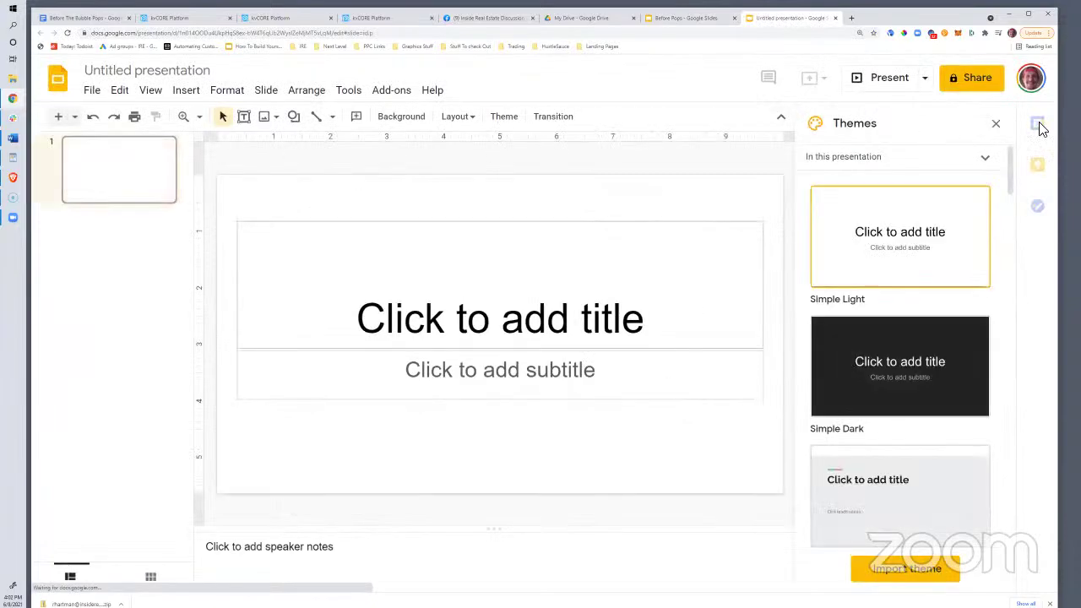
Give the Untitled presentation the Simple Dark theme, after briefly trying Simple Light
left_click(888, 354)
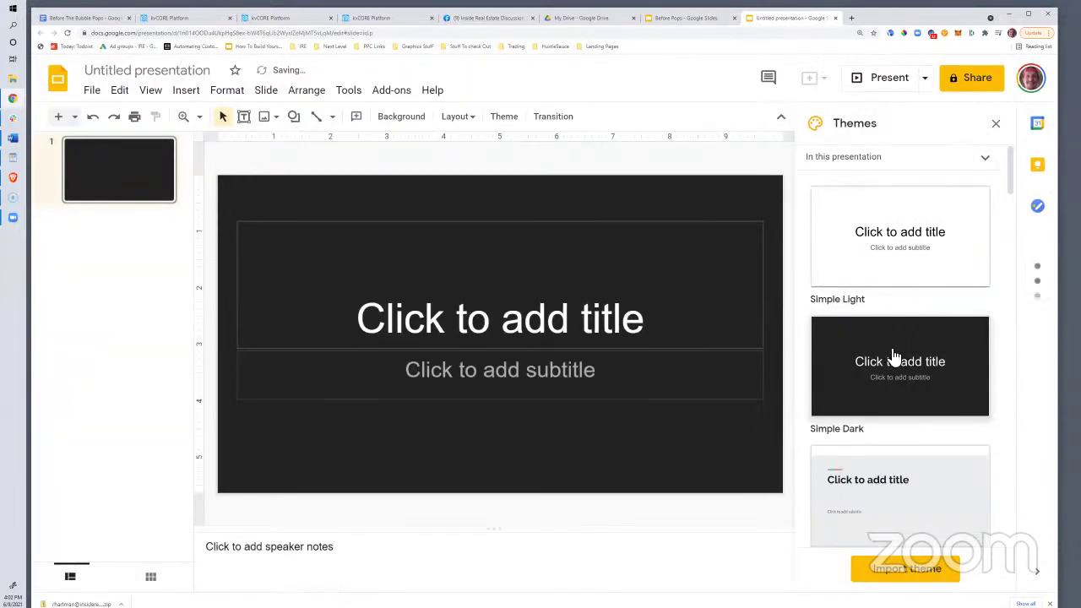
scroll(895, 354, "down", 8)
scroll(906, 355, "down", 4)
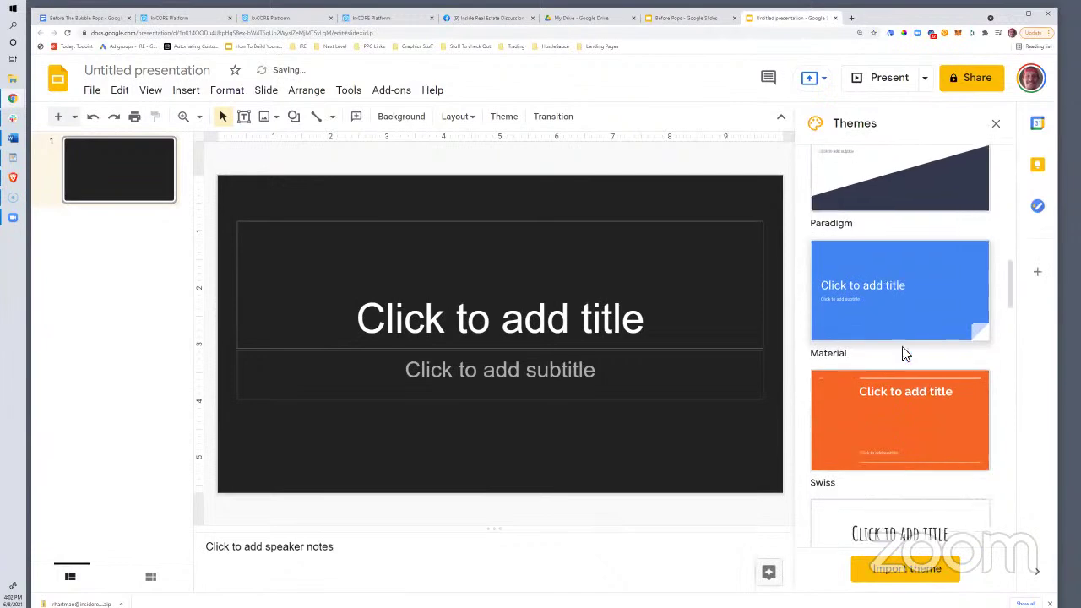
scroll(905, 355, "up", 7)
scroll(905, 355, "up", 5)
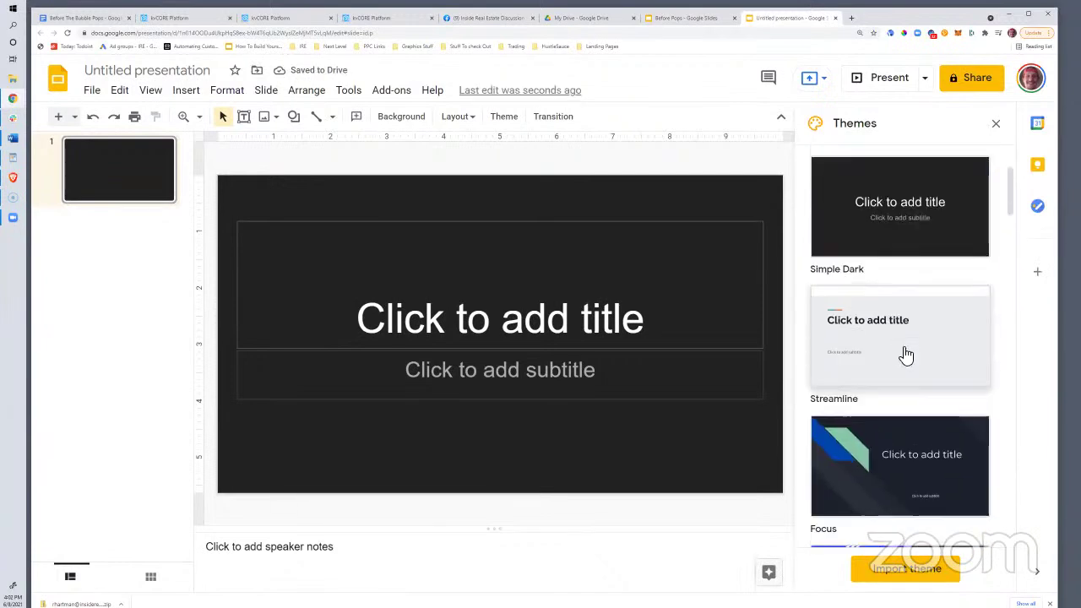
left_click(875, 282)
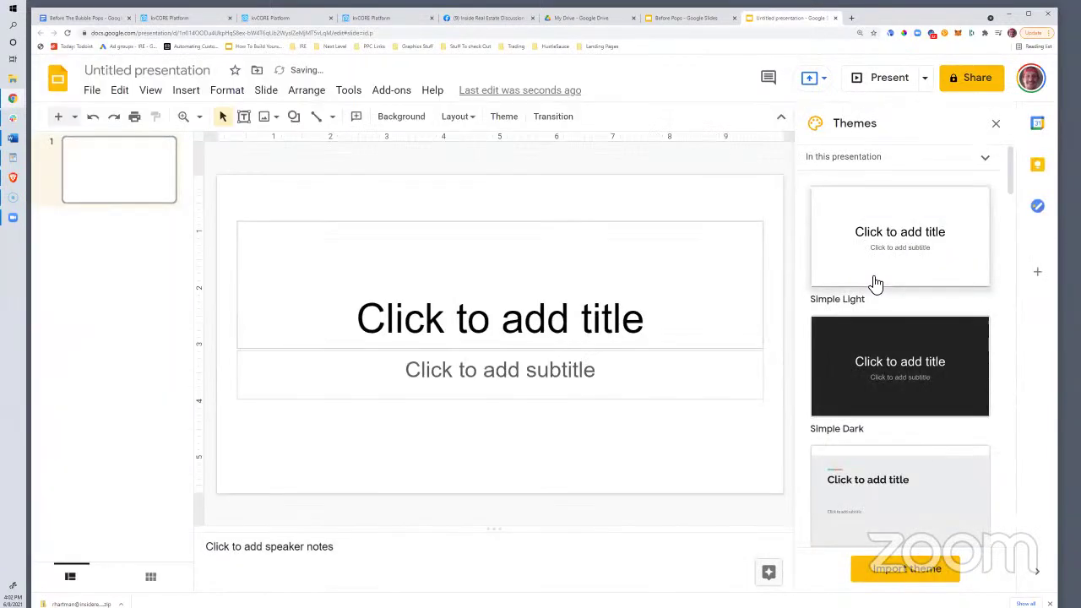
left_click(892, 357)
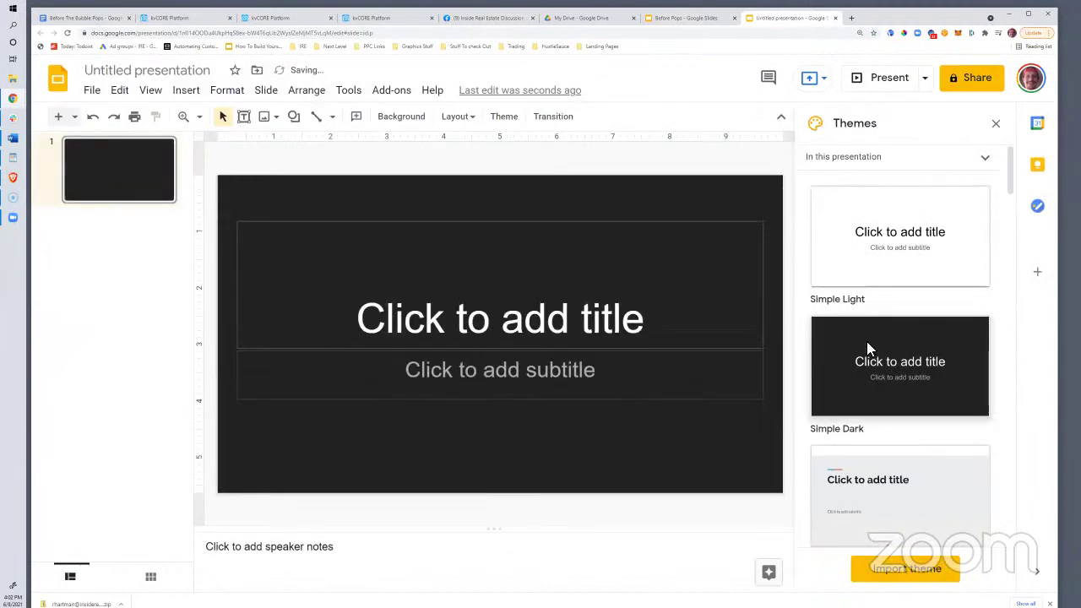
Back in Before Pops, inspect the first slide's title text, the Insert menu and the housing bubble image
left_click(668, 18)
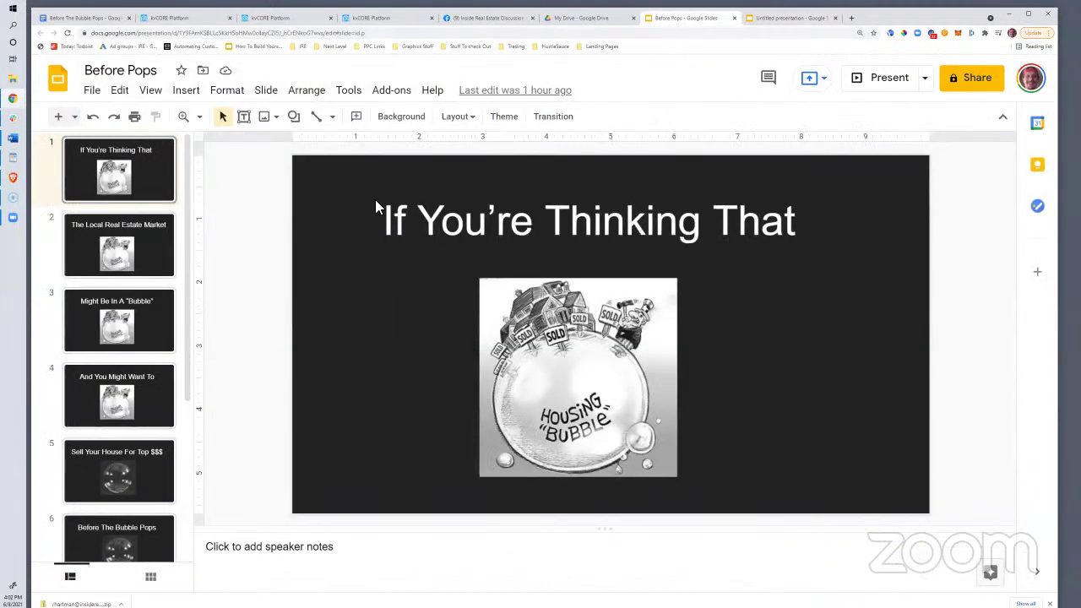
left_click(405, 218)
left_click(185, 89)
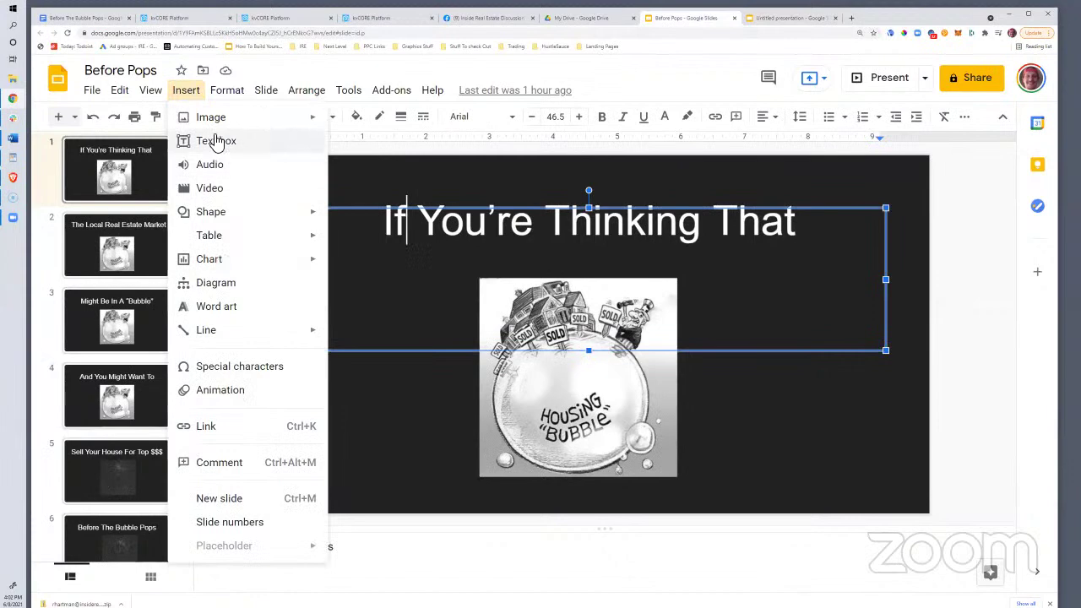
left_click(603, 221)
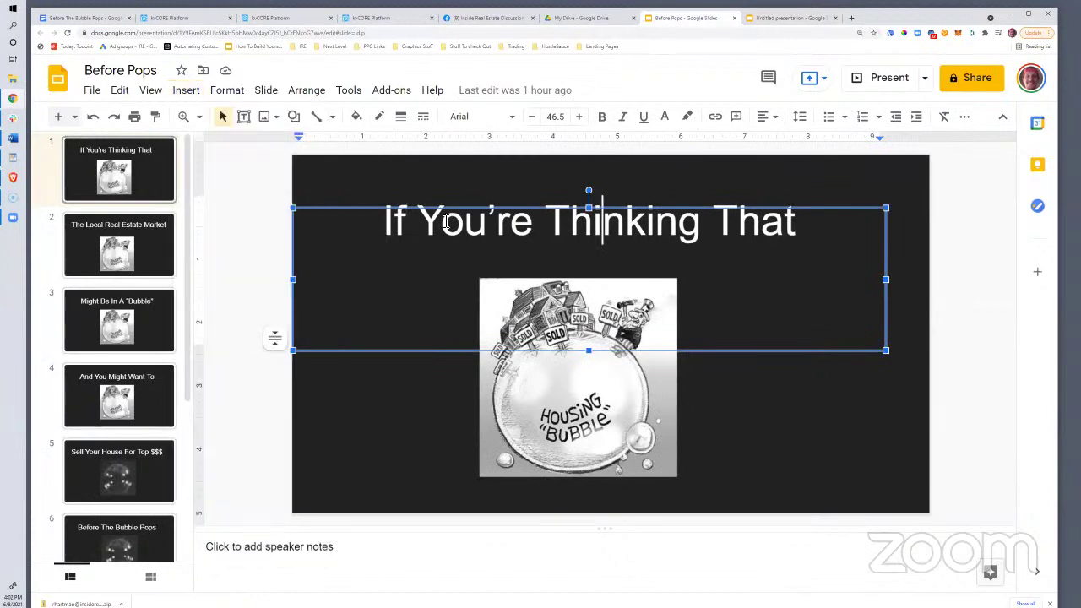
left_click(914, 416)
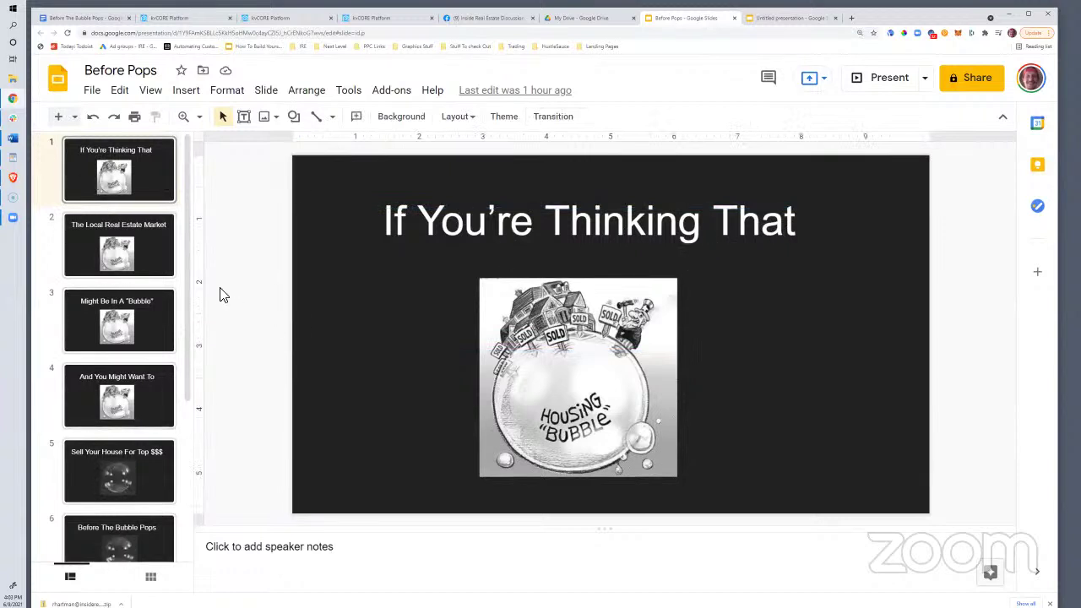
left_click(501, 399)
Review slides 2 through 5, ending on Sell Your House For Top $$$, then start a new browser tab
left_click(99, 251)
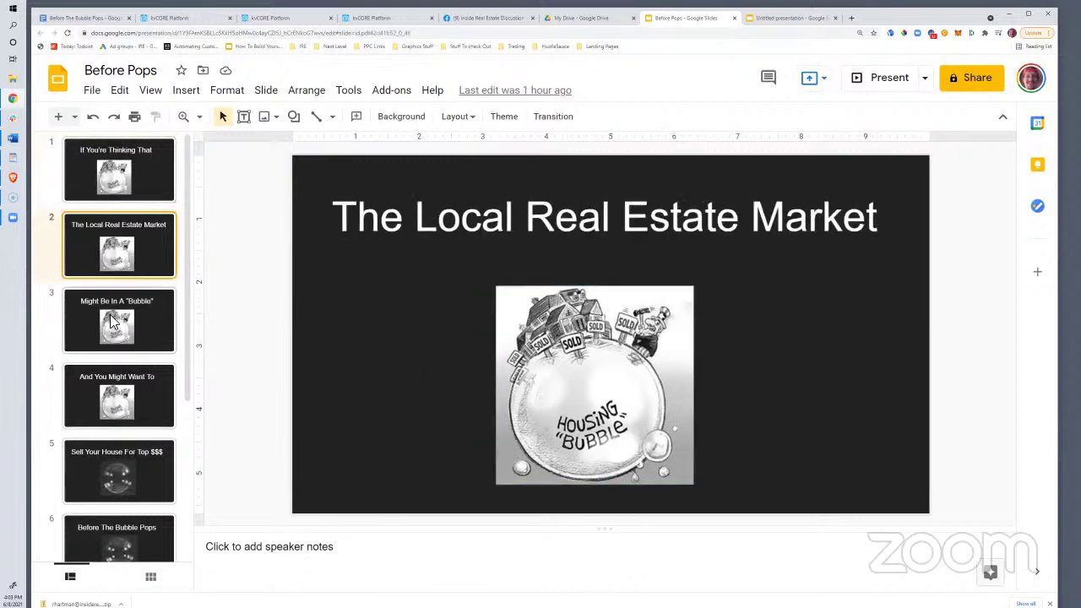
left_click(117, 330)
left_click(125, 397)
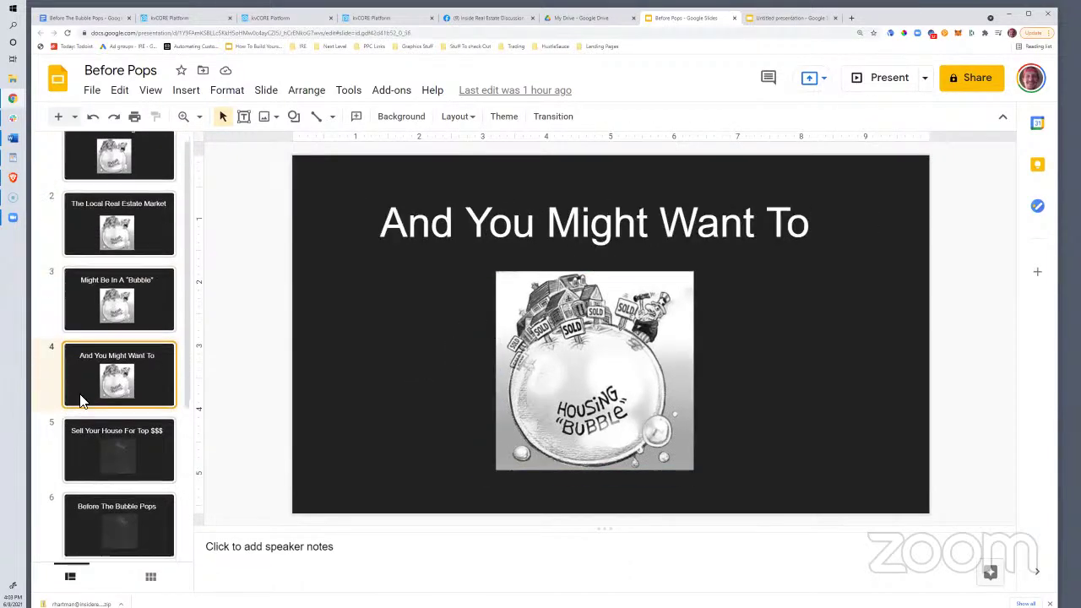
scroll(85, 397, "down", 2)
left_click(91, 306)
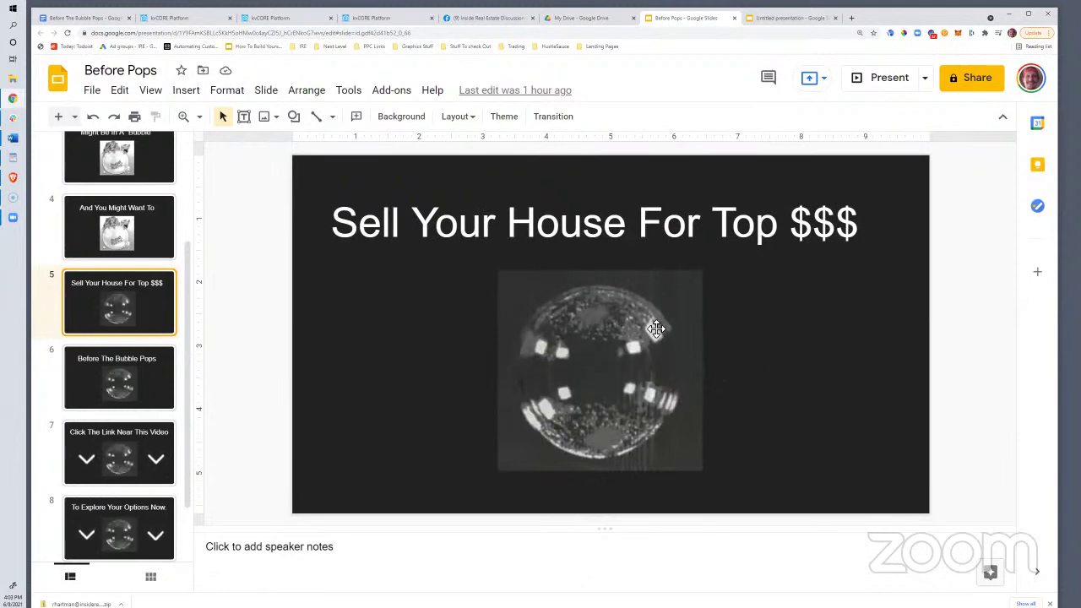
left_click(851, 18)
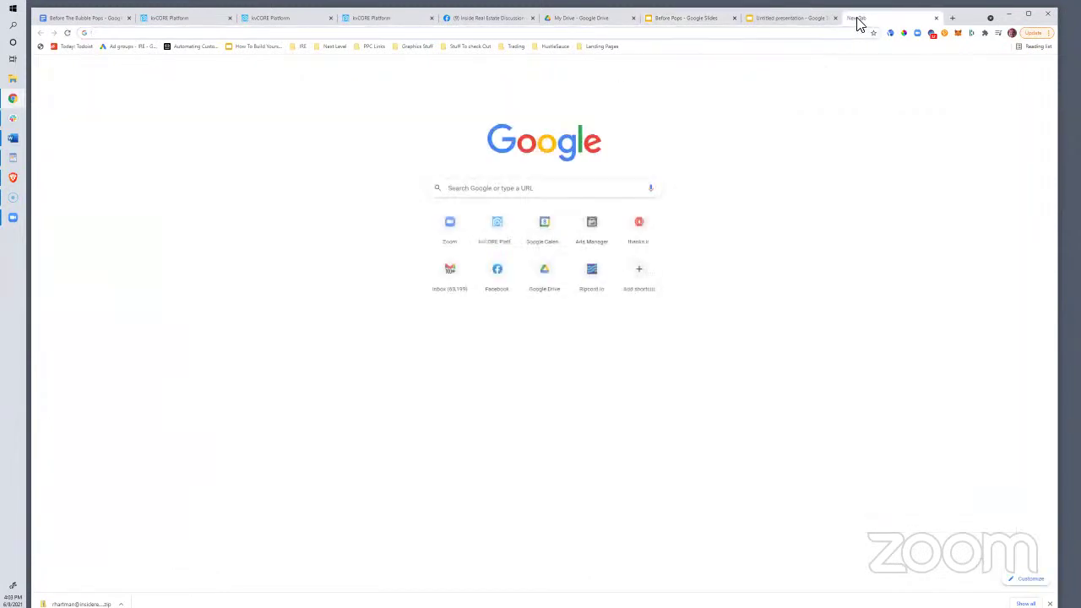
Search Google Images for 'bubble pop'
type("images")
key("Return")
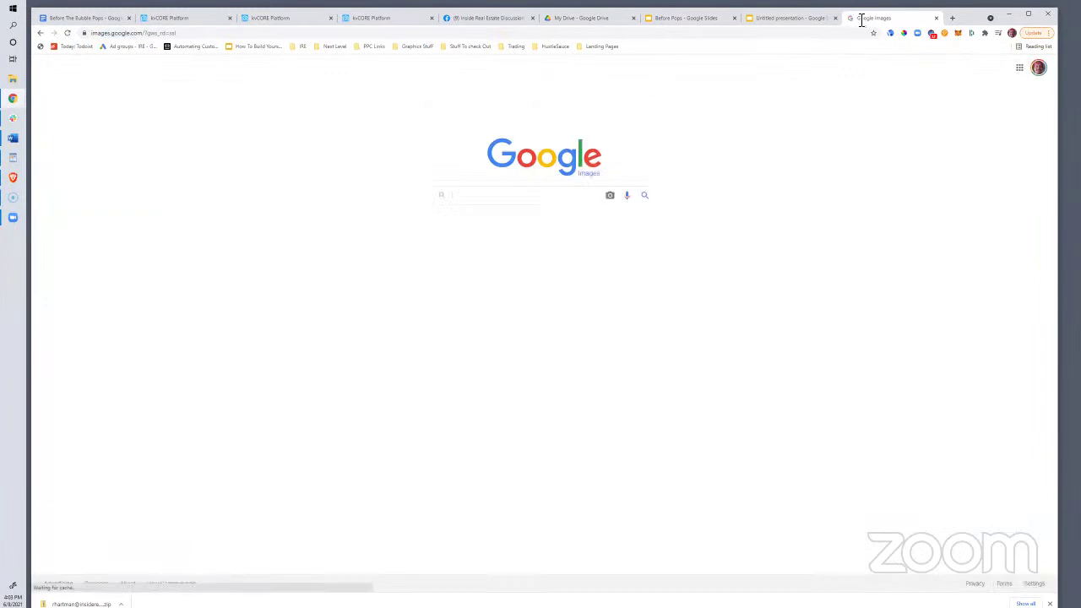
type("bubble pop")
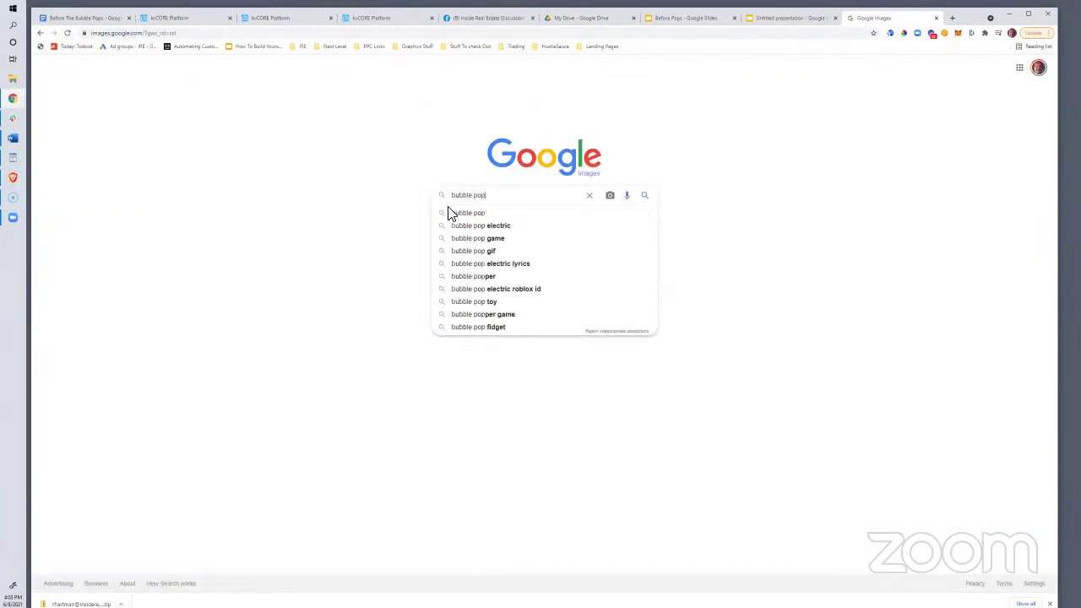
key("Return")
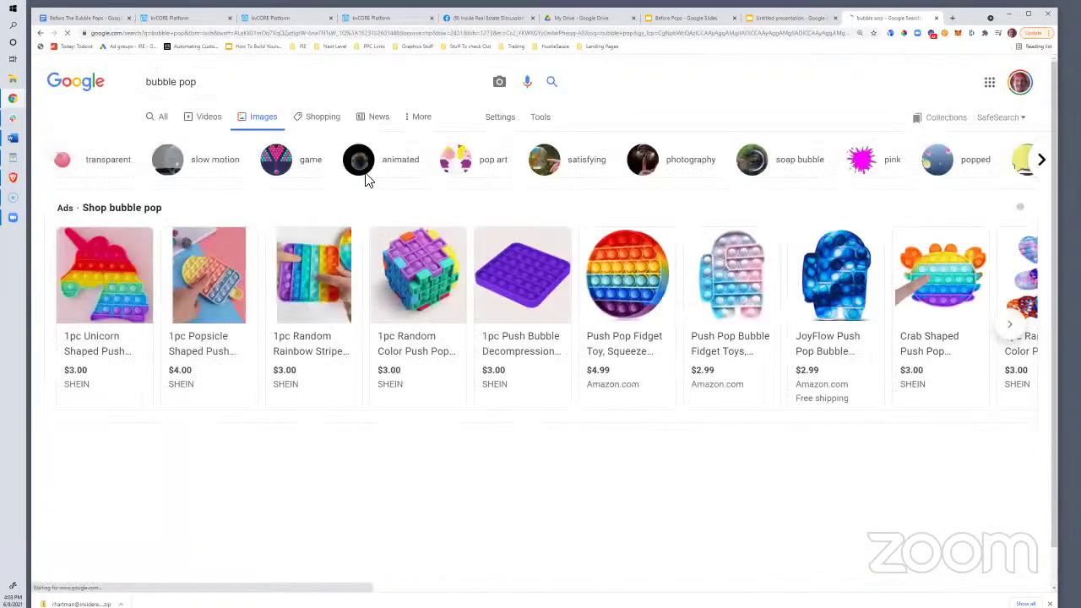
Filter the results to GIF image type and the animated chip
left_click(557, 121)
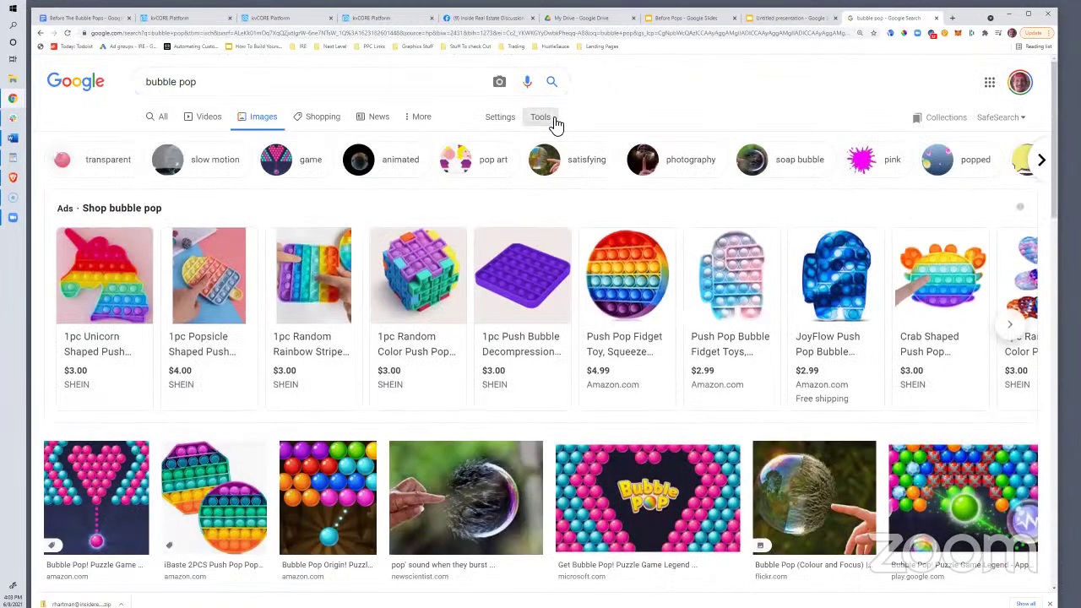
left_click(227, 141)
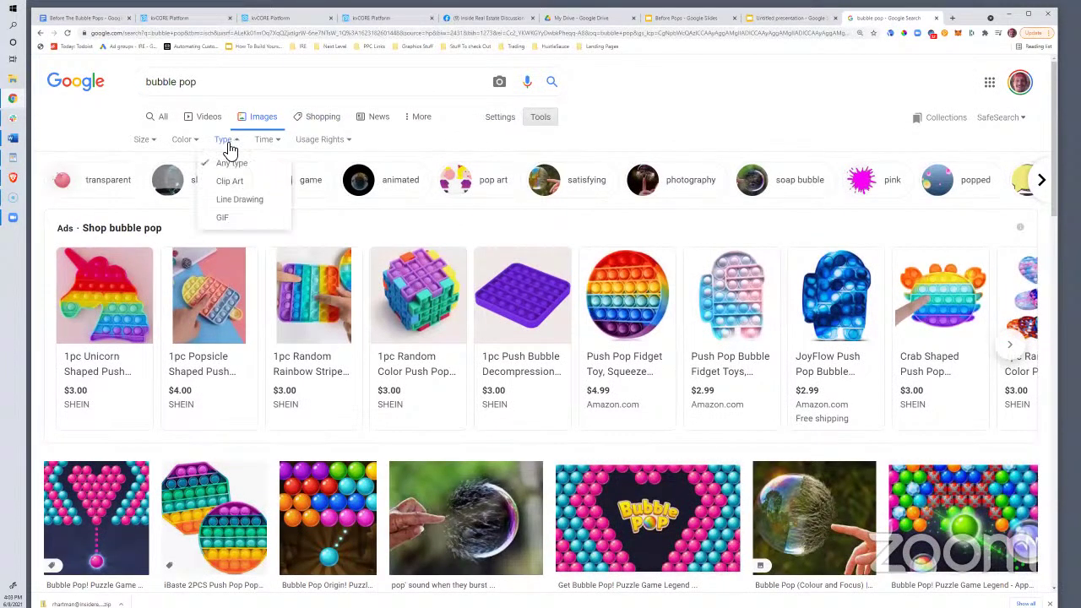
left_click(233, 218)
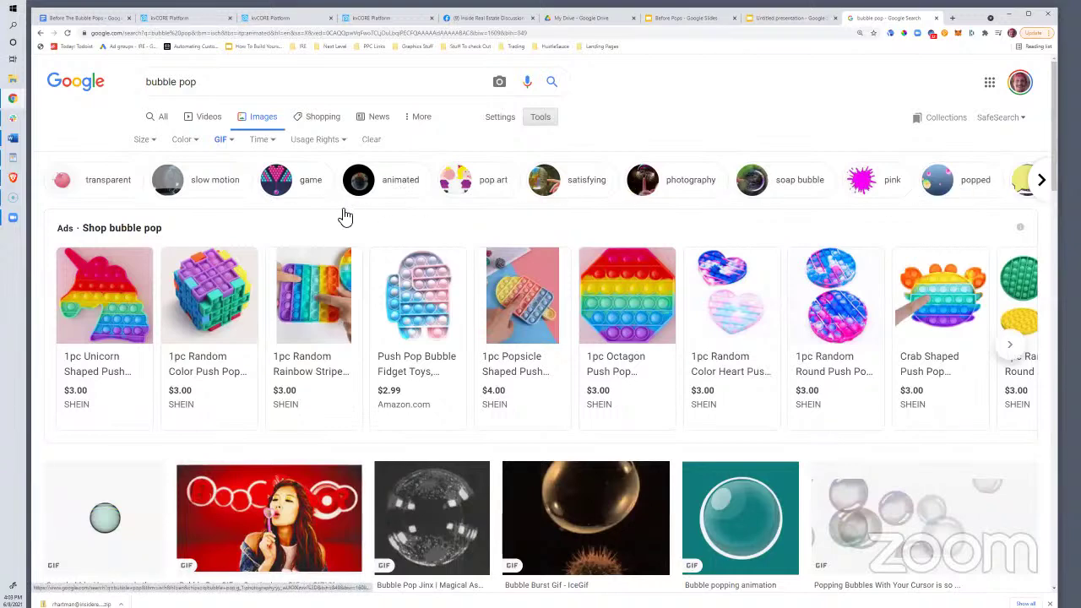
left_click(404, 182)
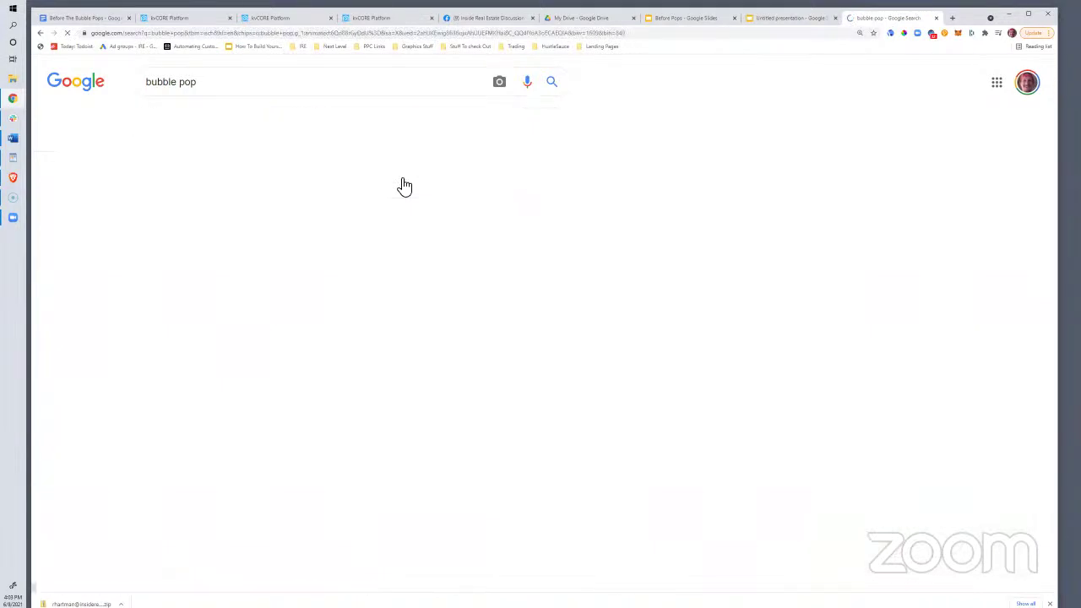
Preview the Pet Party, Bubble Bursting and Bubble Pop Jinx GIF results
scroll(443, 338, "down", 2)
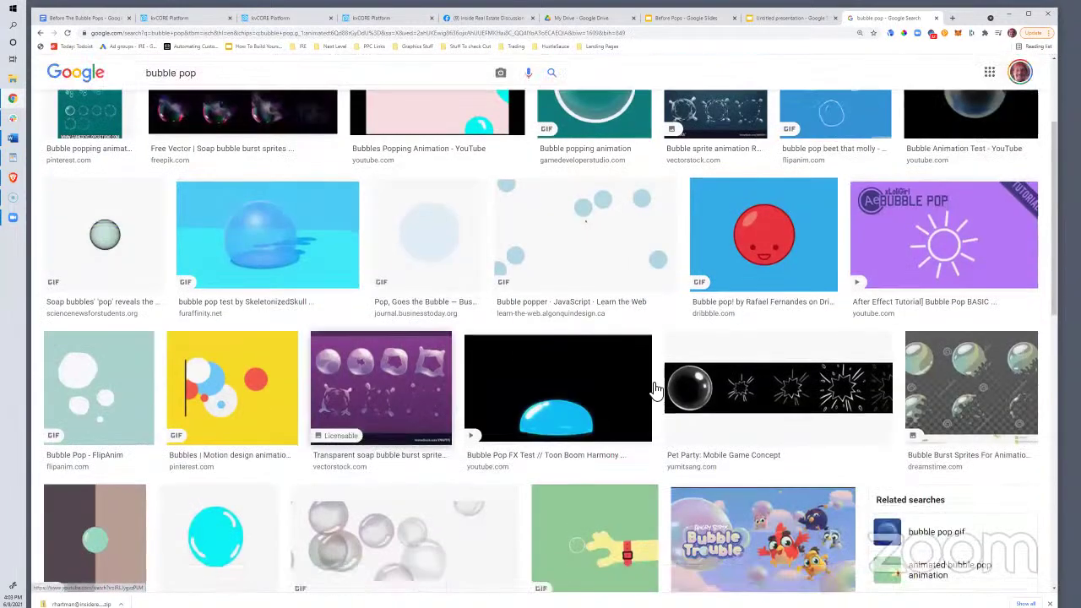
left_click(687, 391)
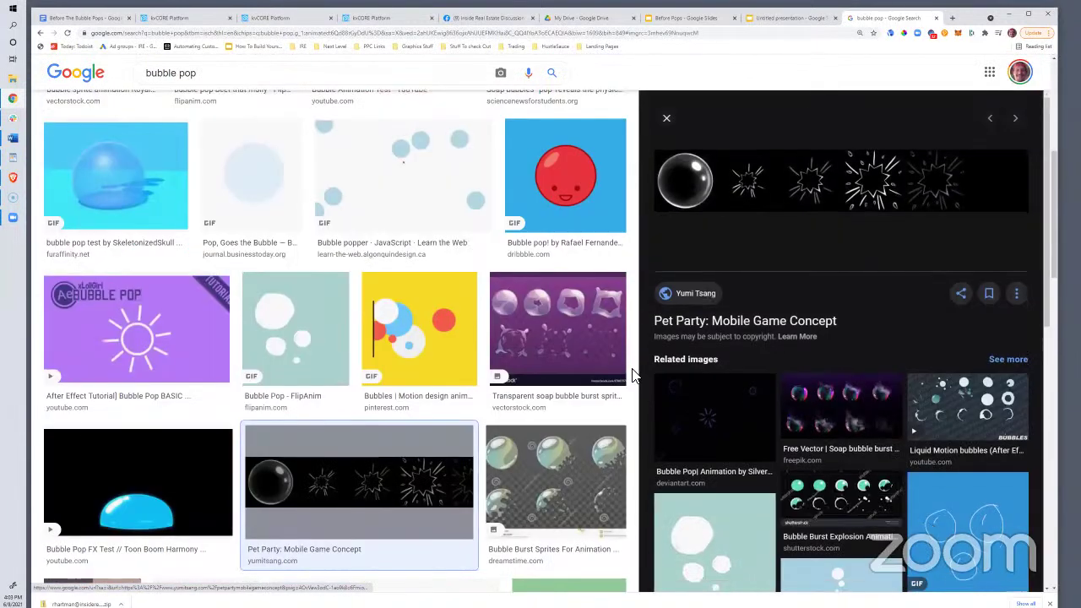
scroll(458, 375, "down", 8)
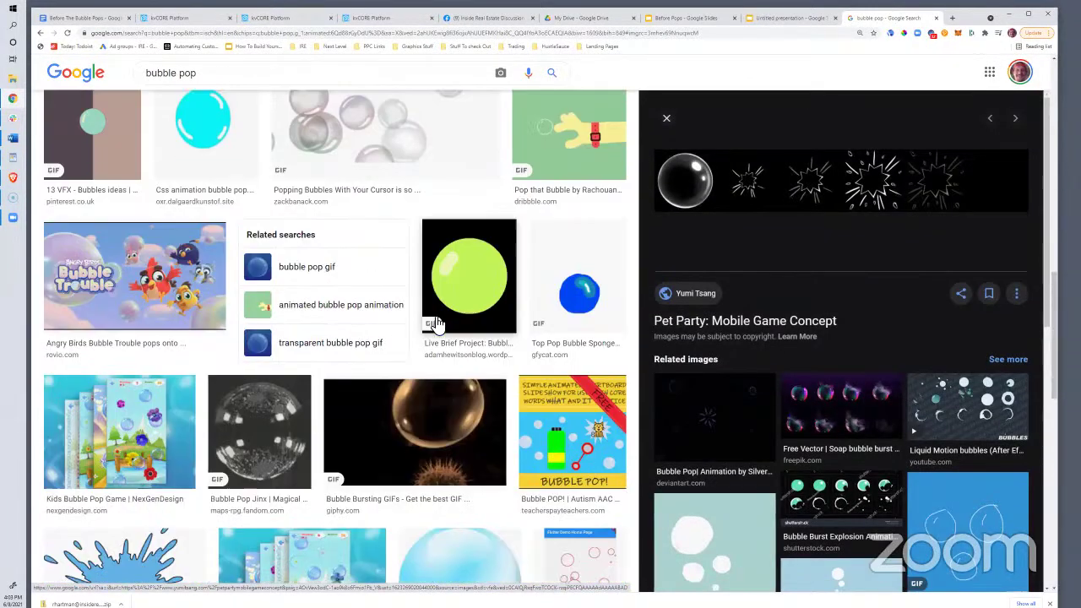
scroll(435, 323, "down", 1)
left_click(405, 317)
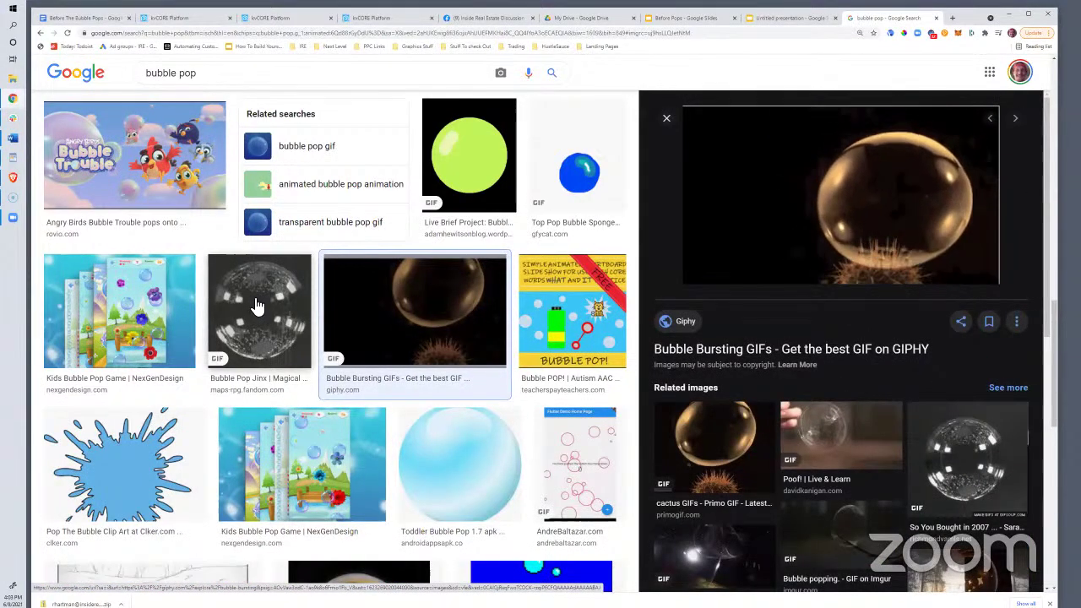
left_click(259, 306)
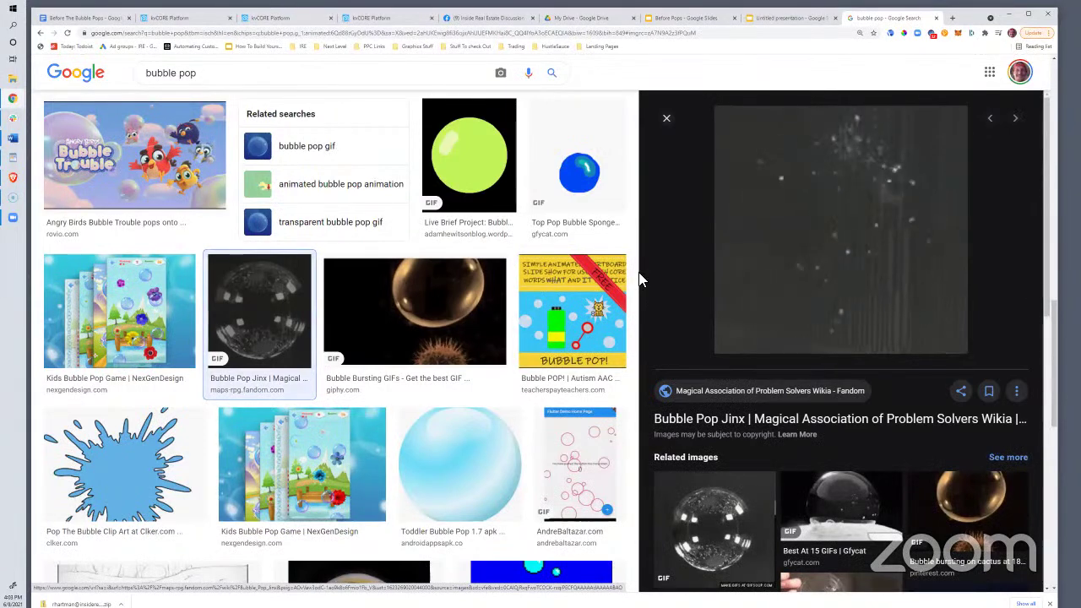
Copy the Bubble Pop Jinx GIF's image address and return to the Before Pops deck
right_click(927, 208)
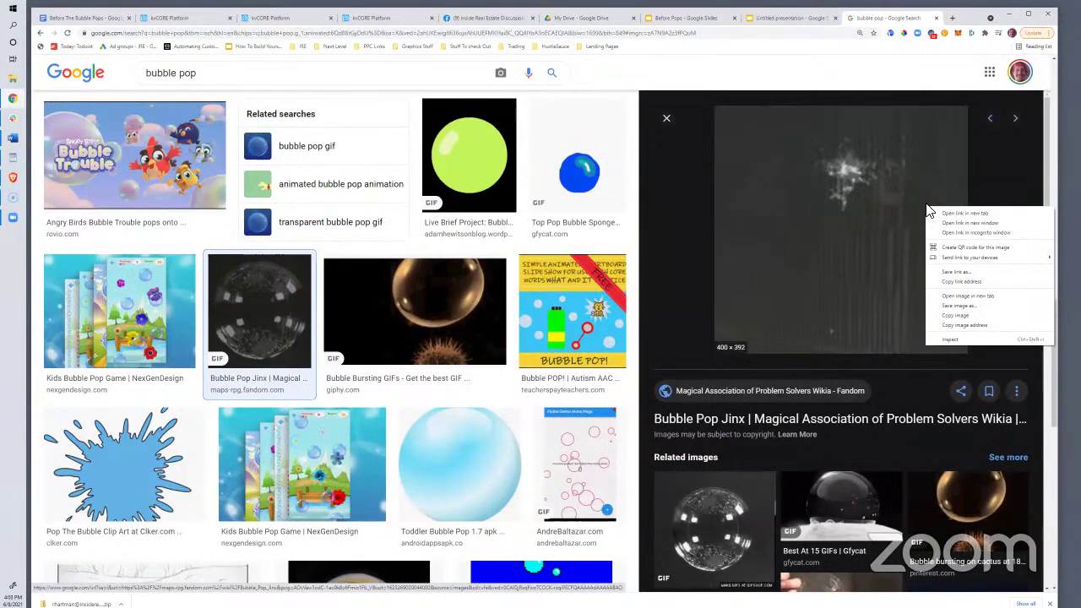
left_click(962, 326)
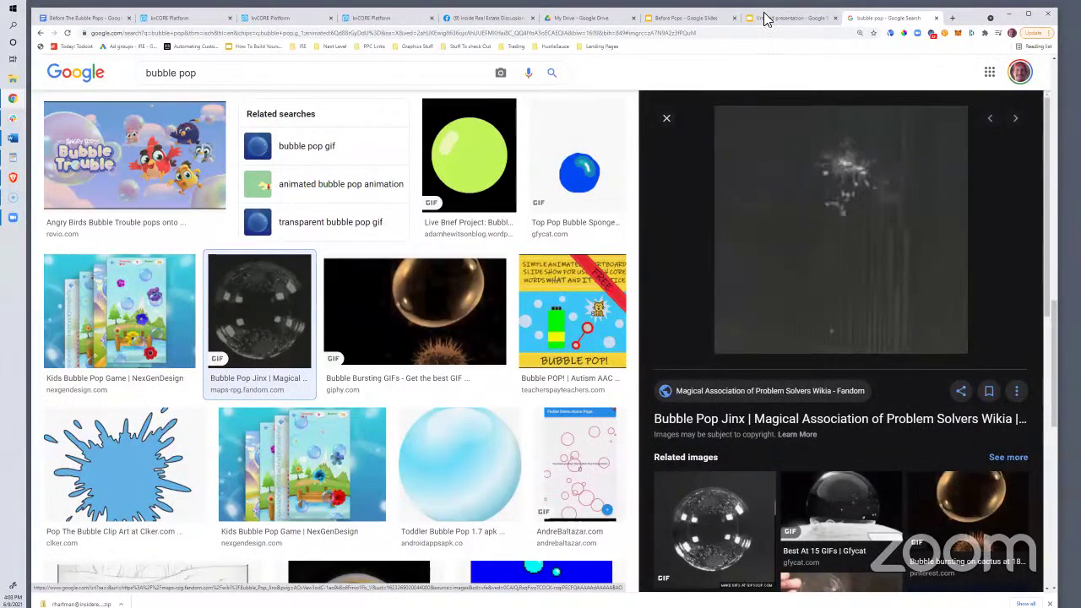
left_click(672, 23)
scroll(53, 400, "down", 2)
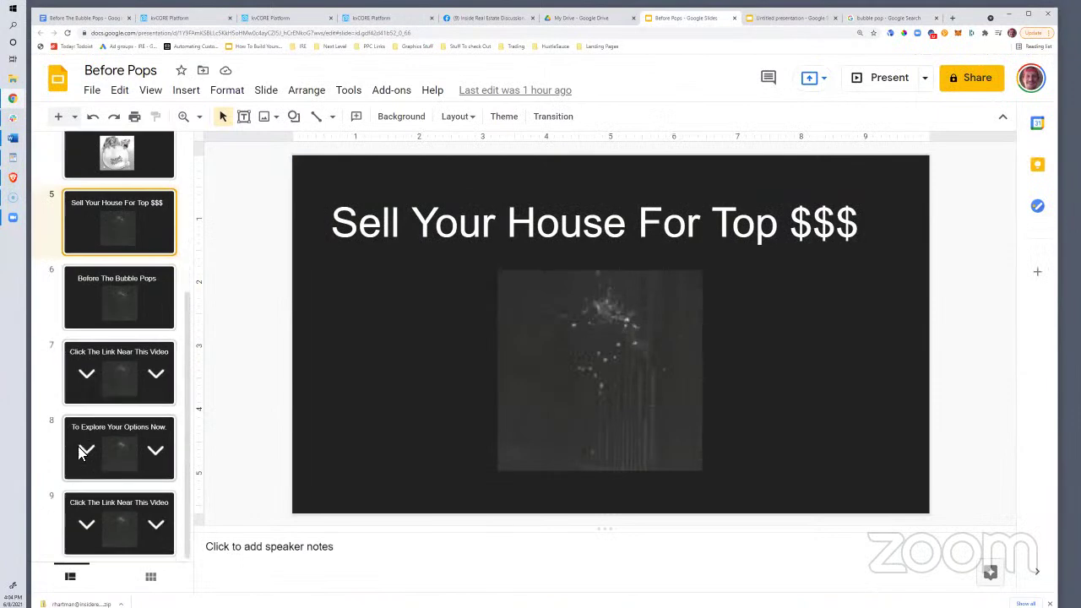
Duplicate slide 9 as a new slide 10 and delete its bubble image
left_click(146, 503)
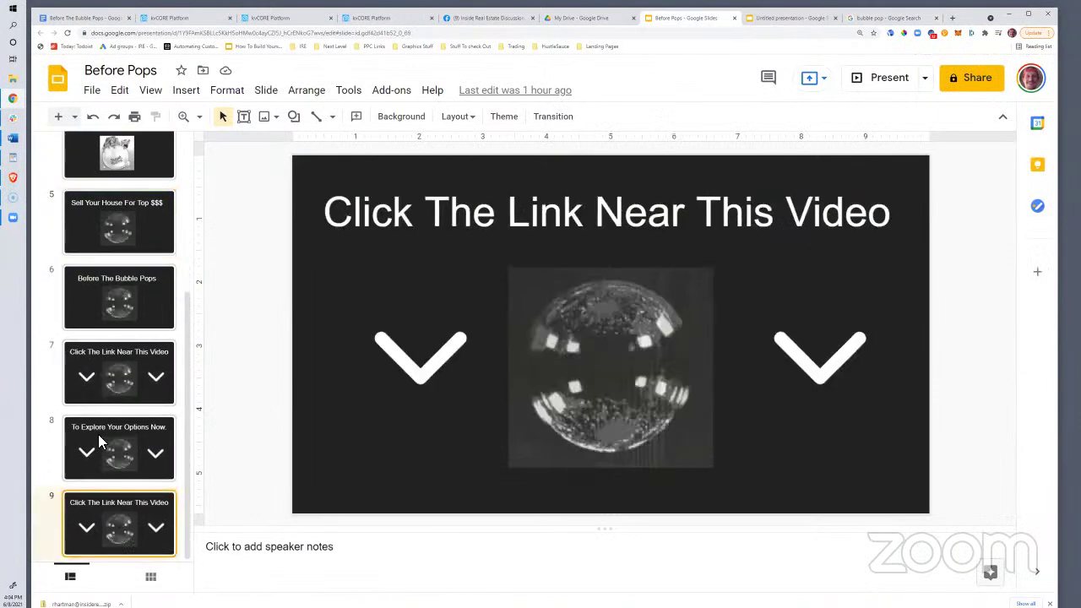
right_click(140, 505)
left_click(288, 236)
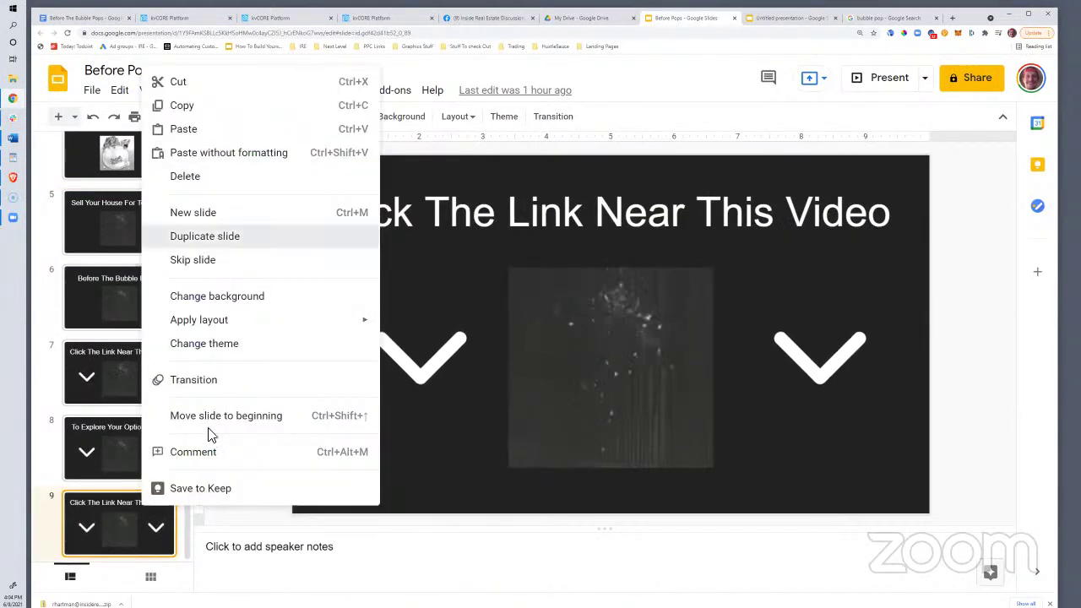
left_click(623, 411)
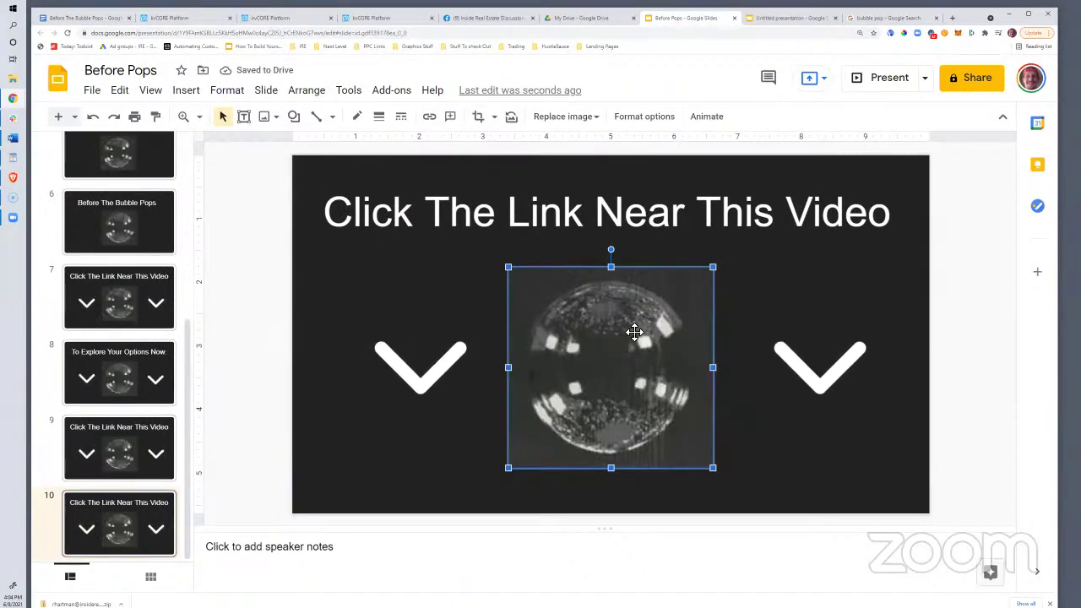
key("Delete")
Remove the accidentally pasted address text box from slide 10
left_click(605, 342)
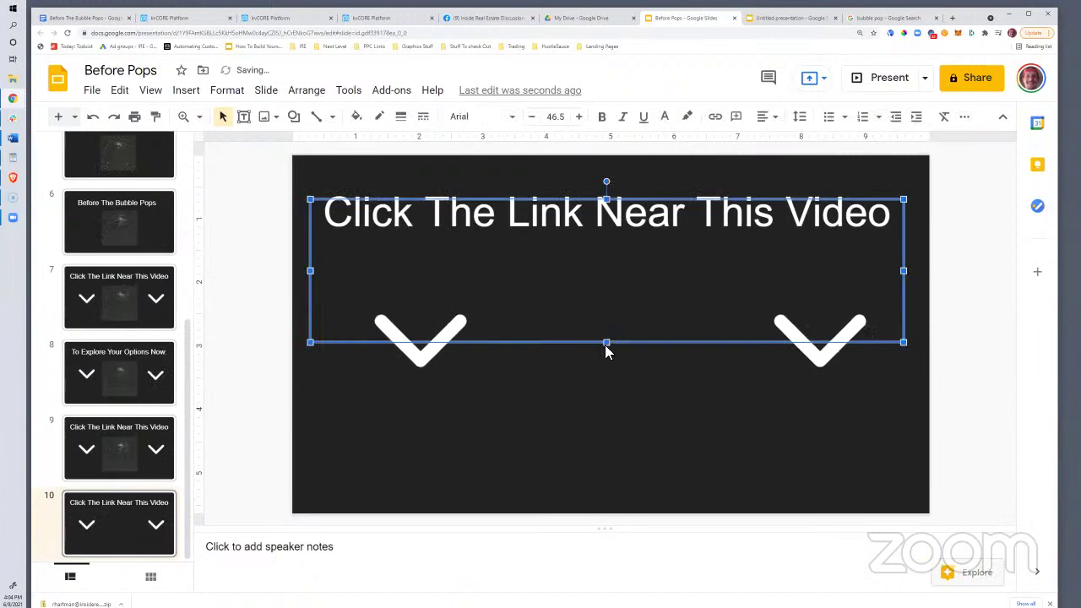
left_click(611, 371)
right_click(608, 272)
left_click(647, 345)
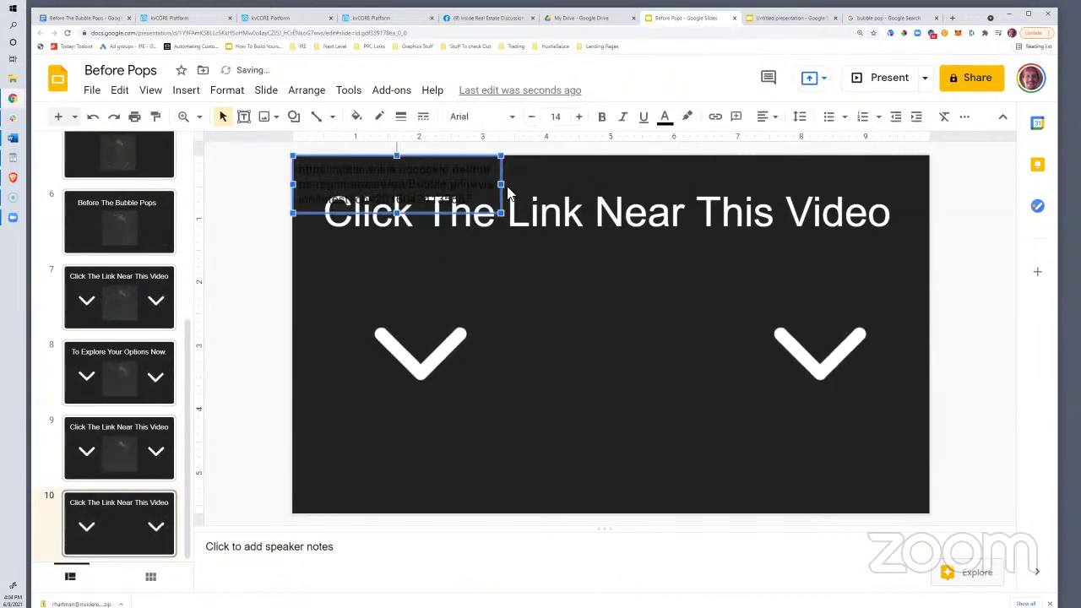
key("Delete")
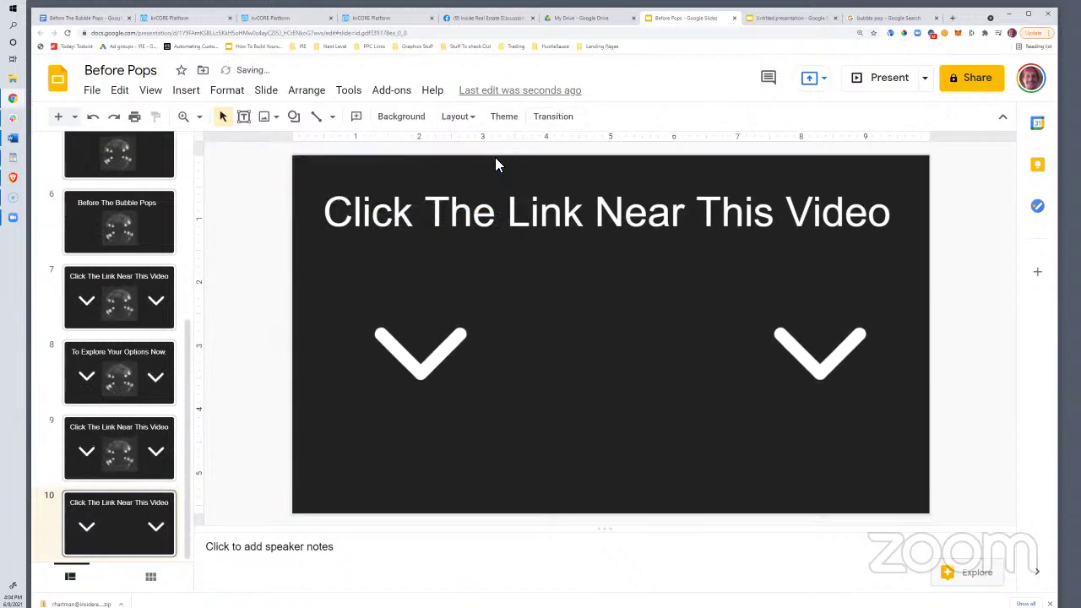
Insert the bubble-pop GIF by URL on slide 10 and drag it between the two arrows
left_click(194, 96)
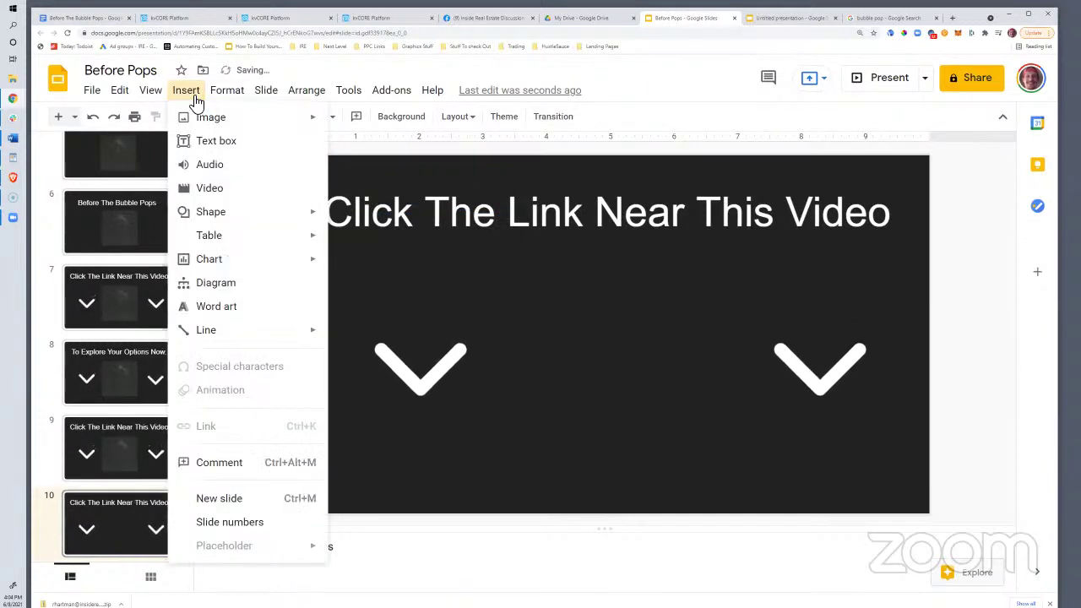
mouse_move(207, 118)
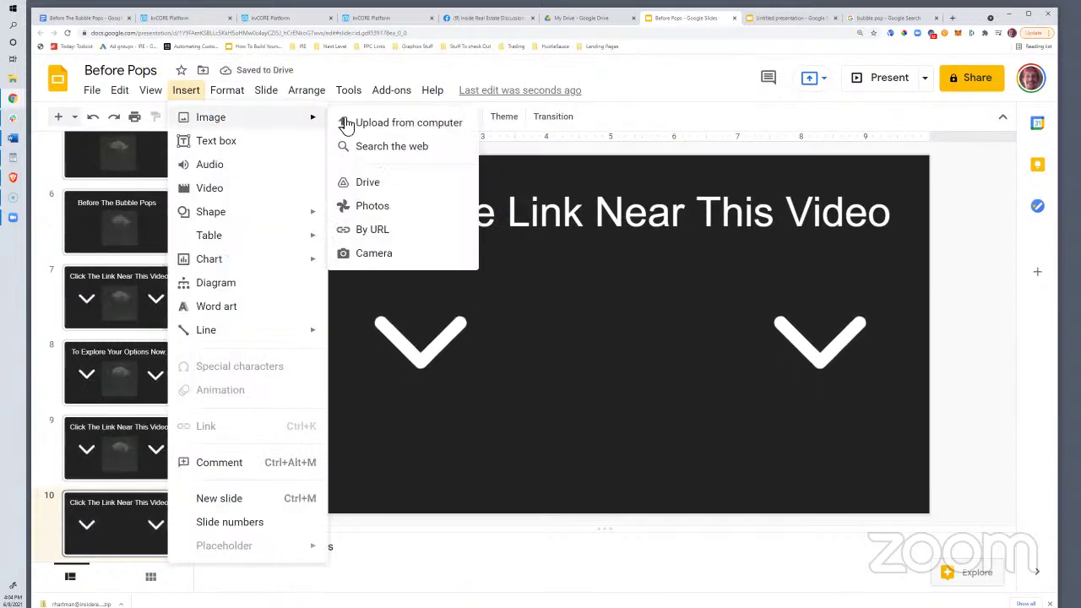
left_click(397, 230)
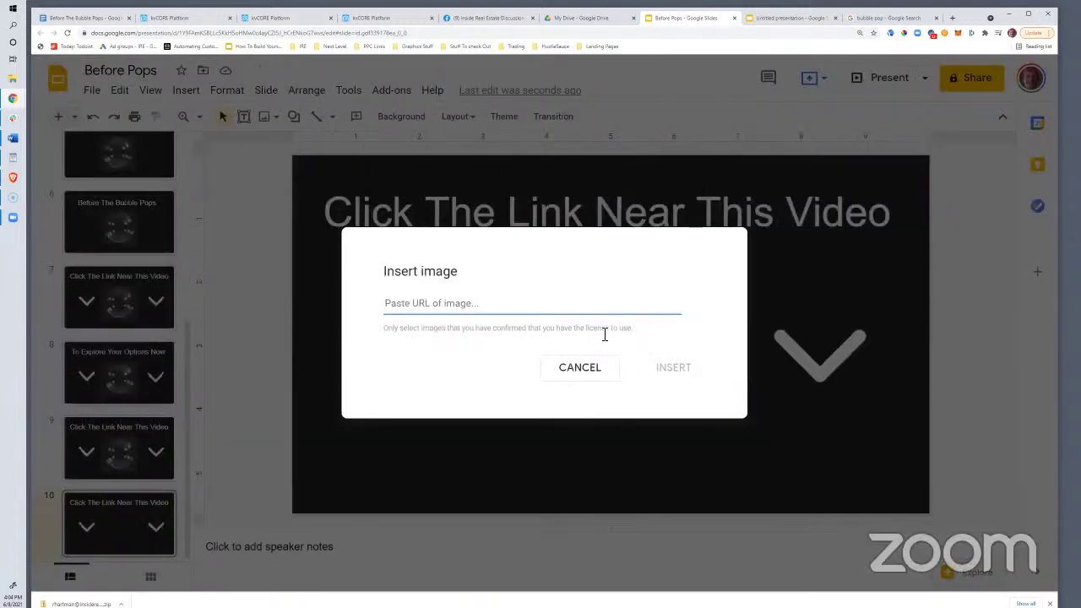
key("ctrl+v")
left_click(638, 468)
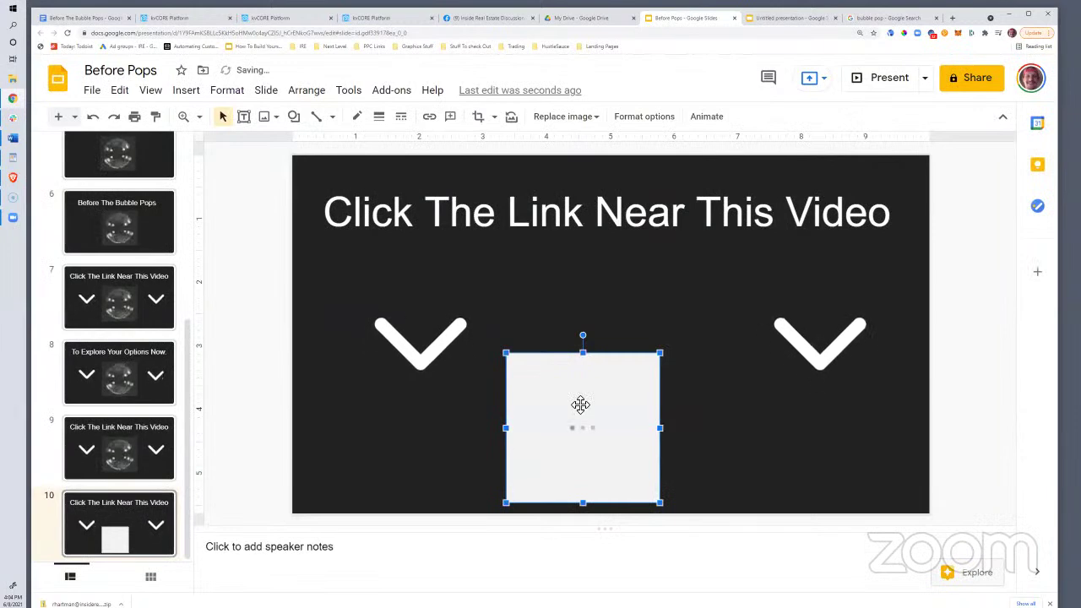
left_click_drag(581, 405, 598, 360)
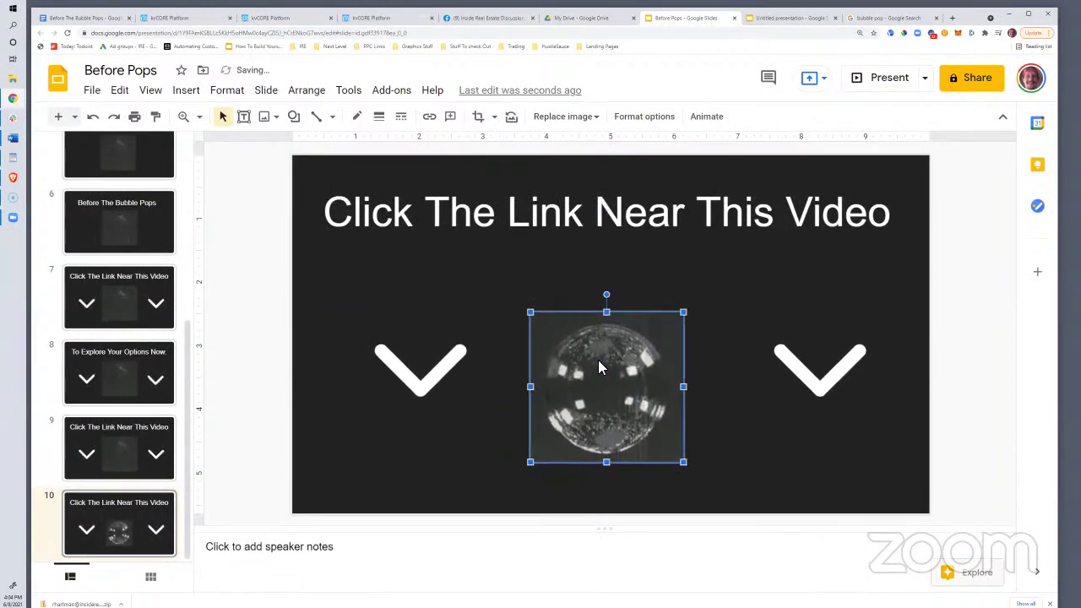
left_click(116, 309)
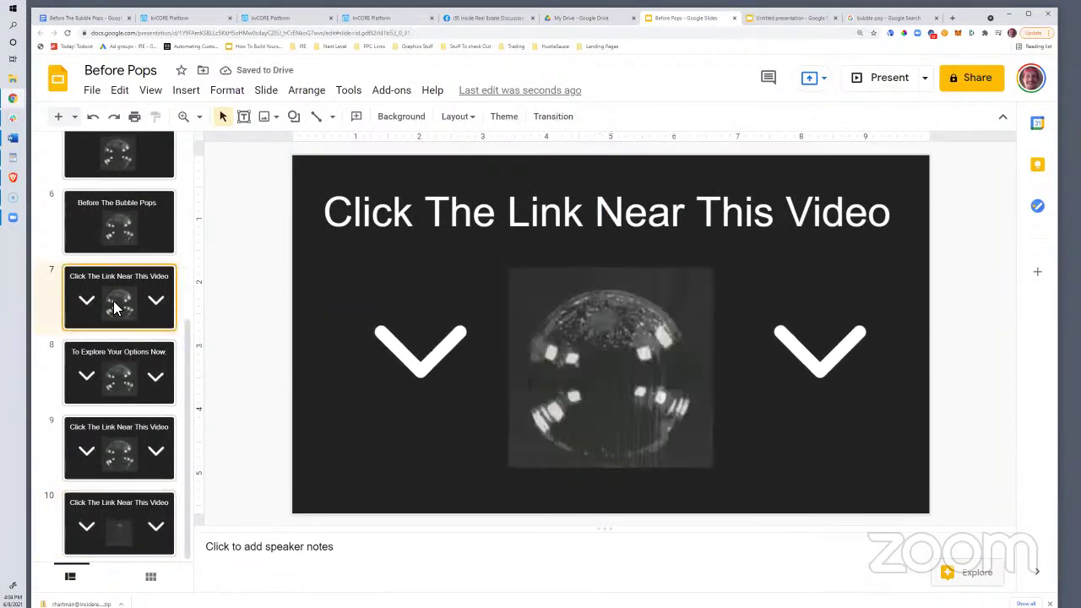
key("Down")
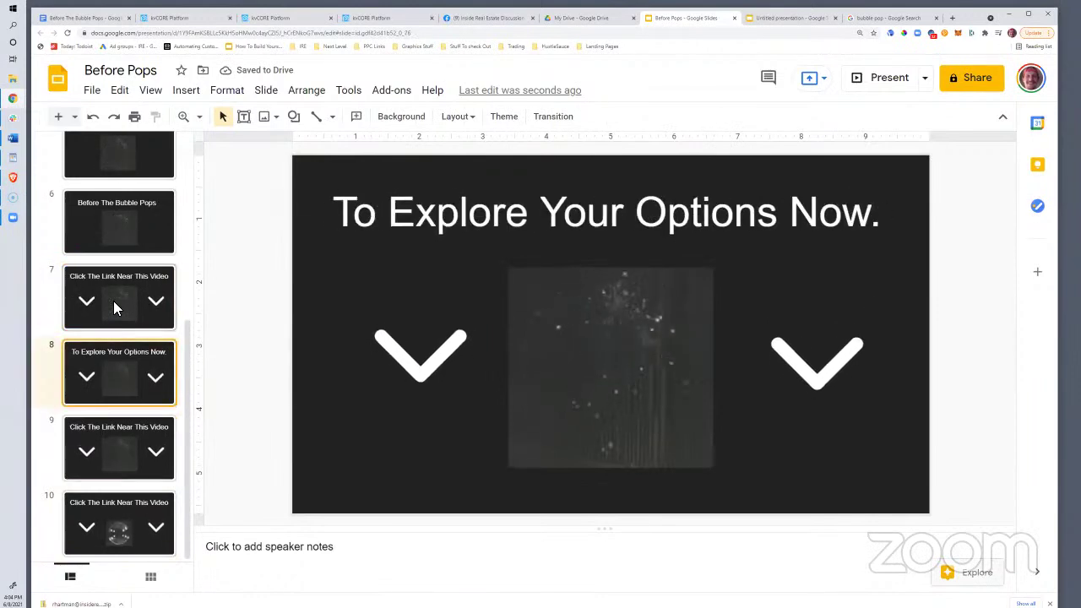
key("Up")
key("Up")
key("Up")
key("Down")
key("Down")
key("Down")
key("Down")
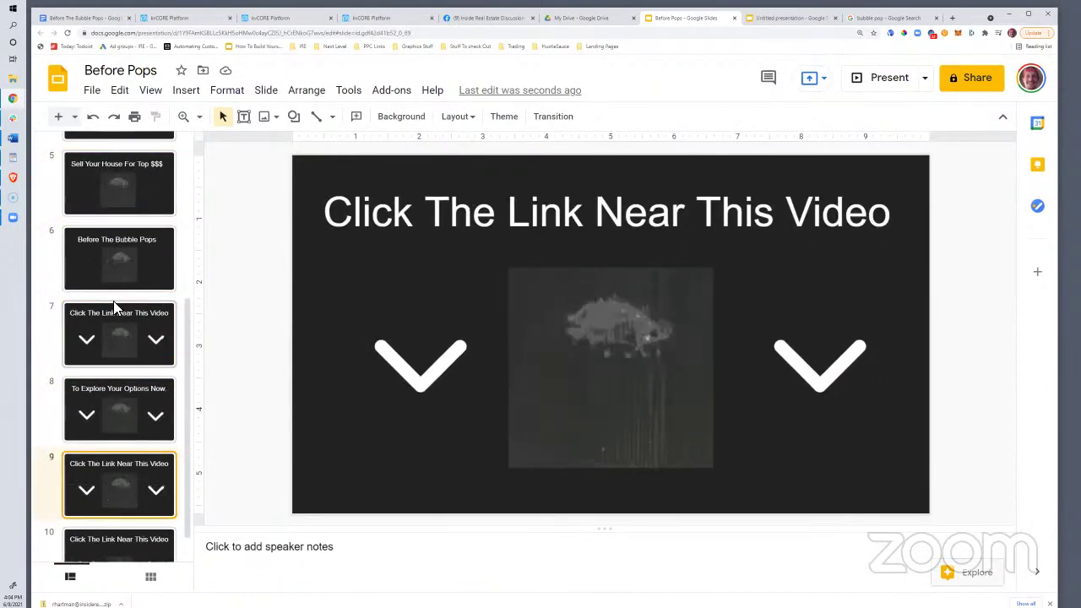
key("Up")
key("Up")
key("Up")
key("Down")
key("Down")
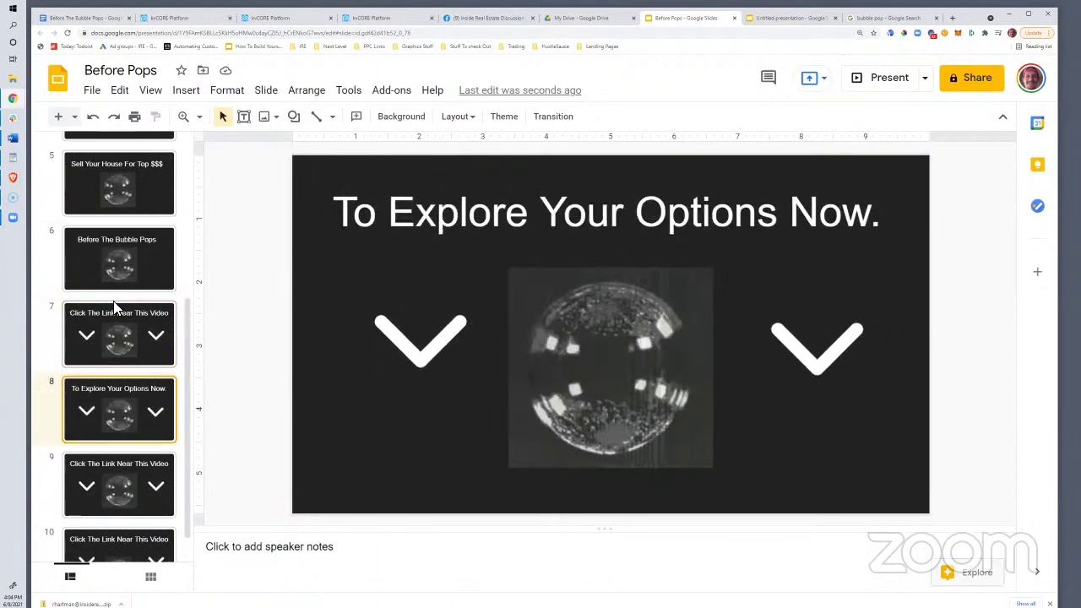
key("Down")
key("Up")
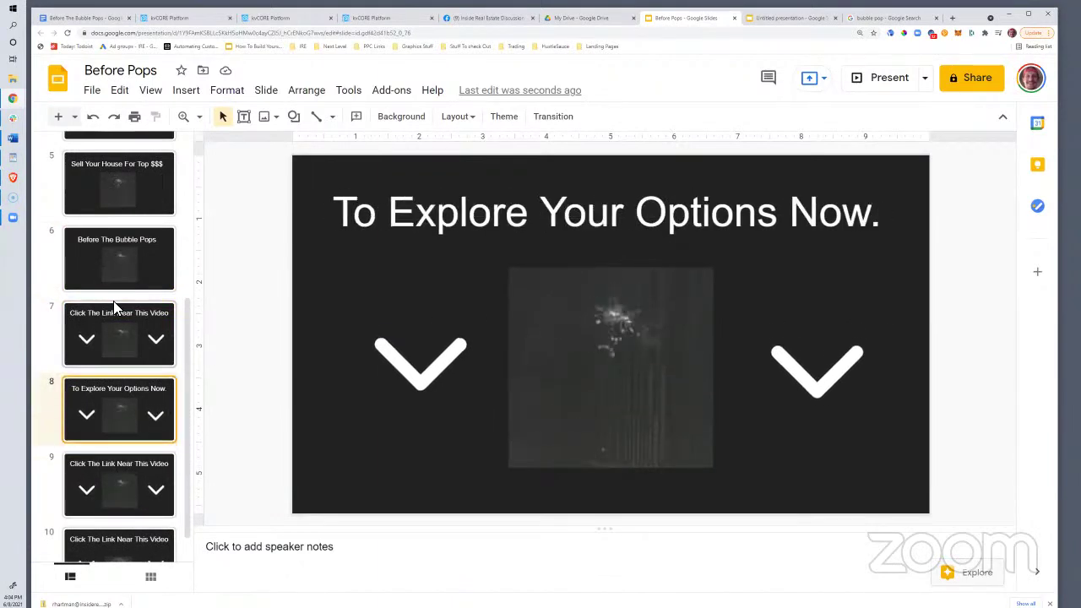
key("Down")
key("Down")
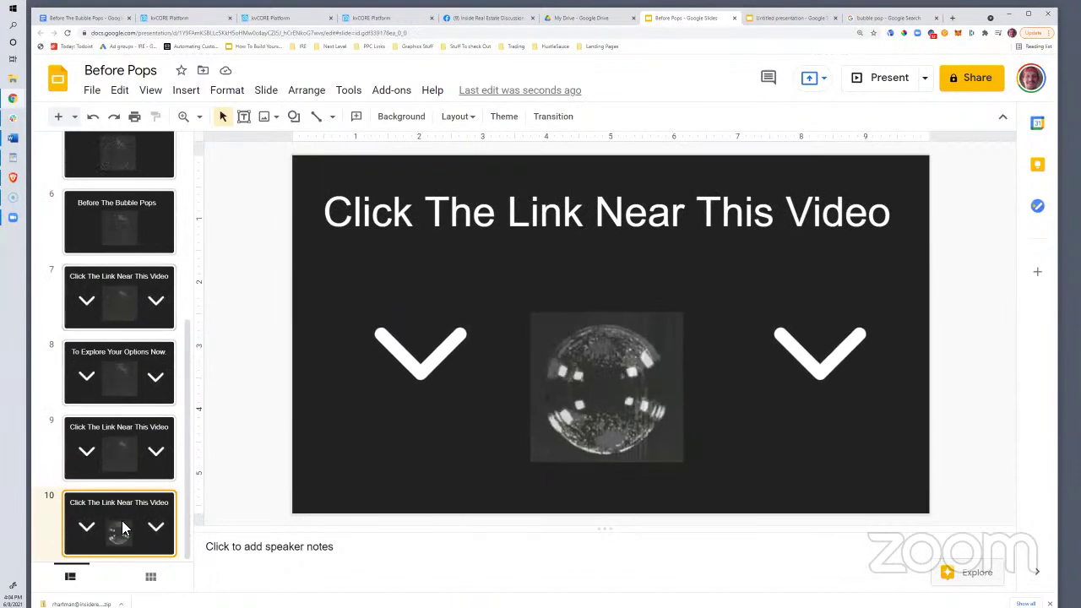
Duplicate slide 10 as slide 11 and compare the two slides for matching title, arrows and GIF
right_click(119, 540)
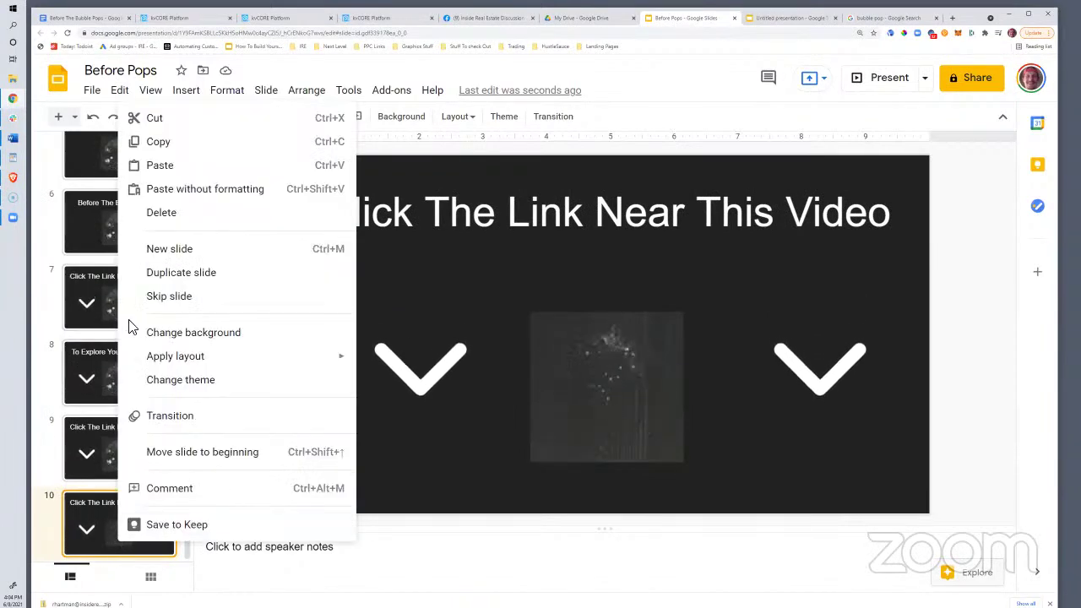
left_click(184, 274)
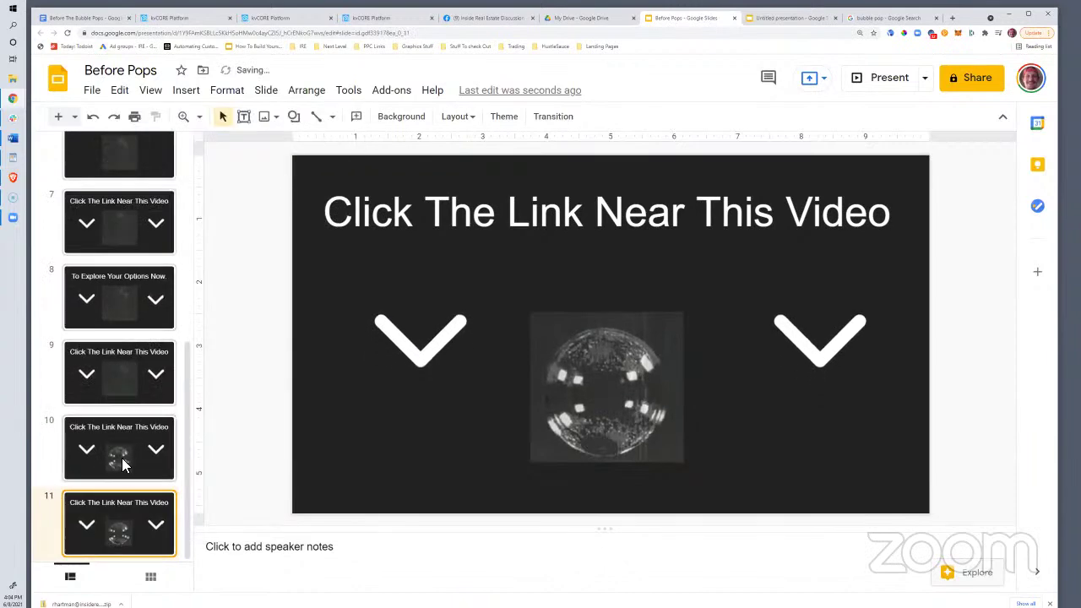
left_click(616, 410)
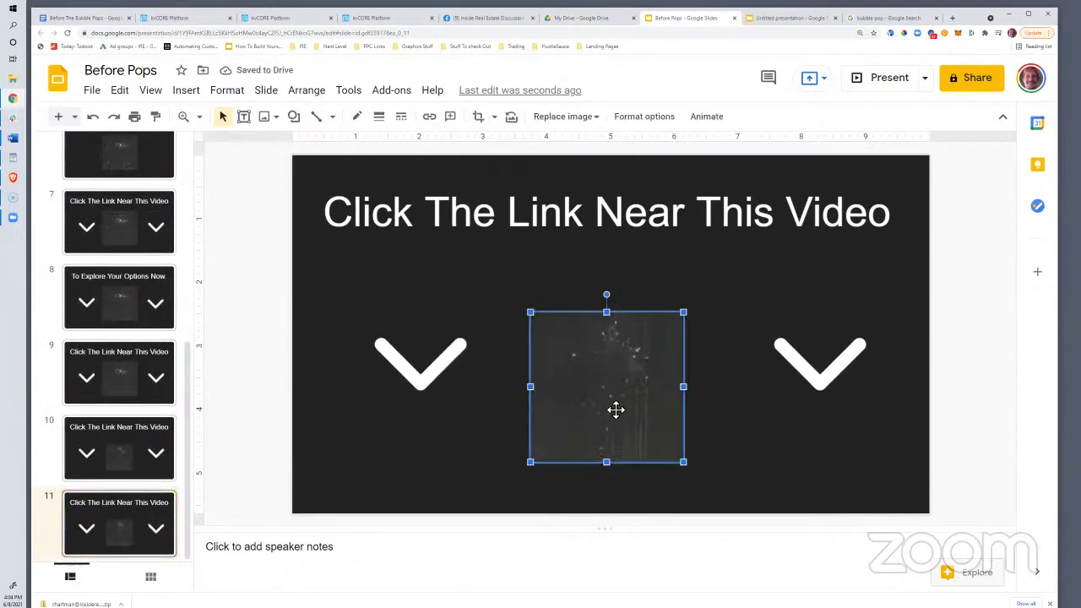
left_click(131, 452)
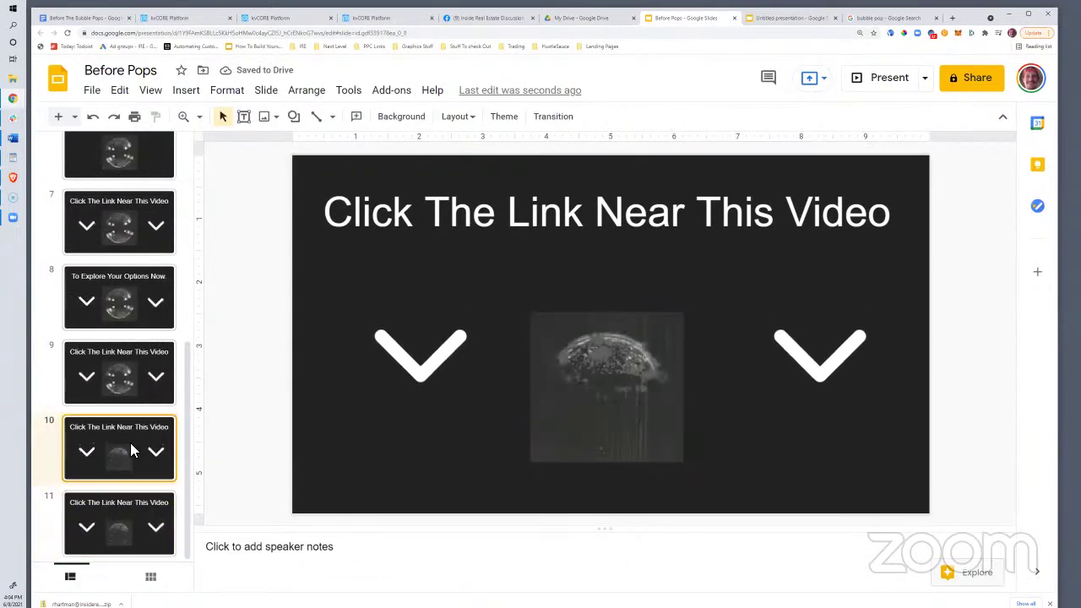
key("Down")
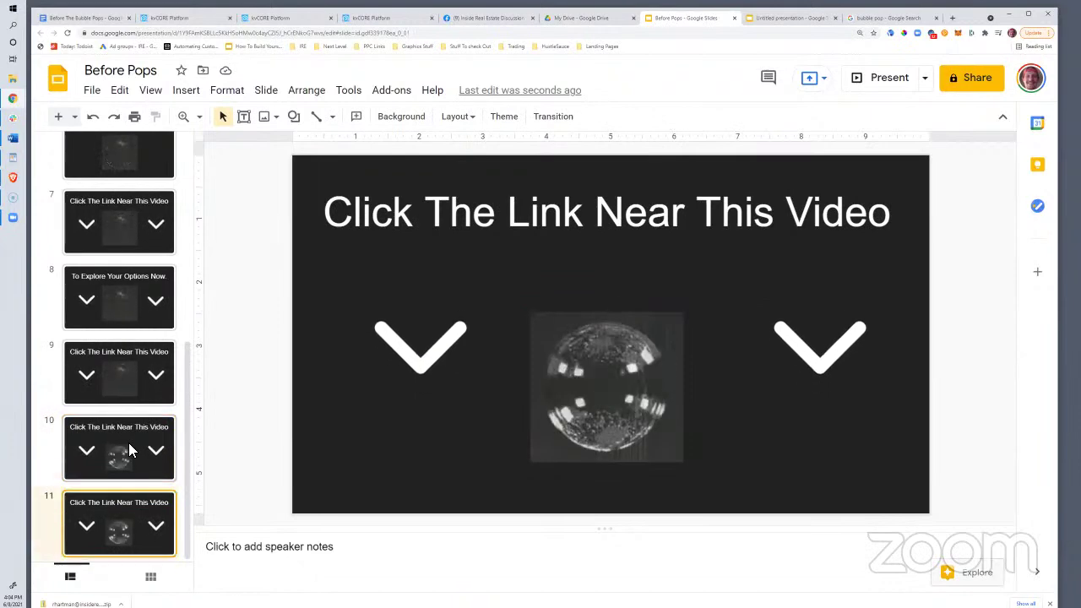
key("Up")
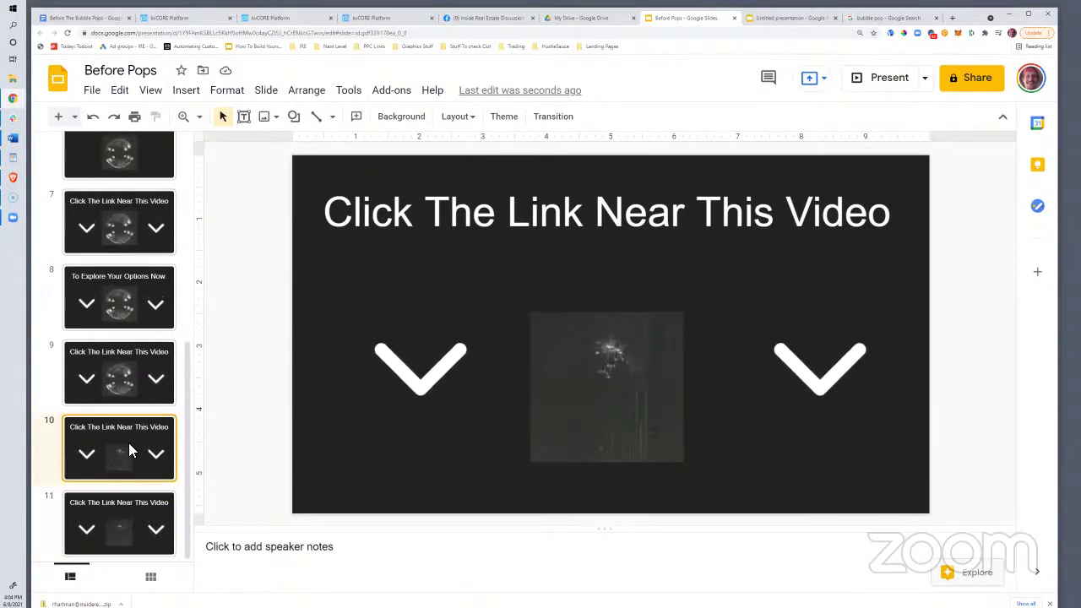
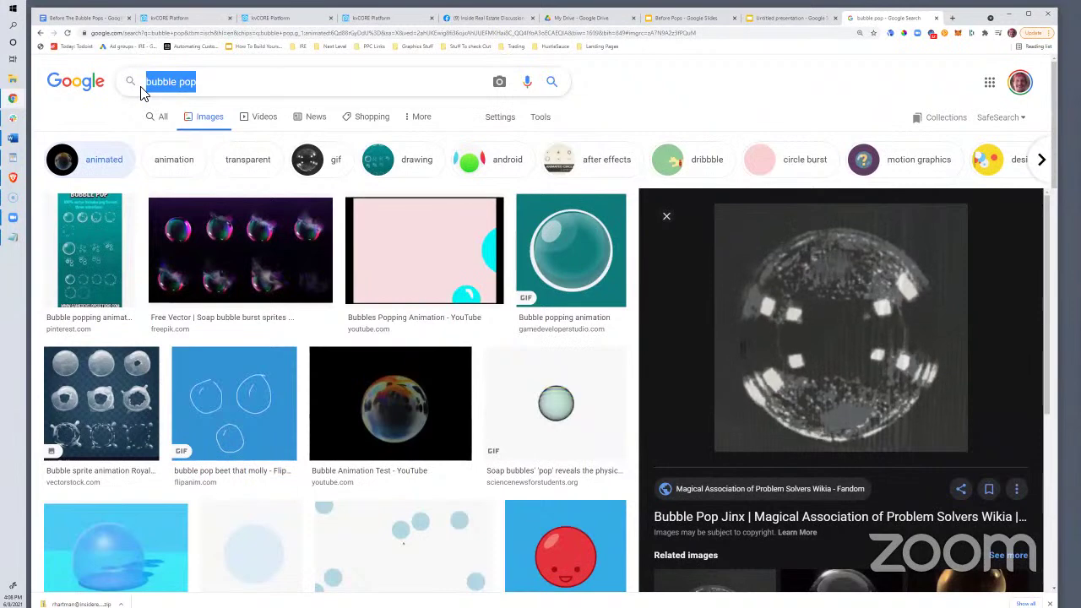
Search Google Images for 'shaq cat wiggle' and copy the Shaq reaction GIF's image address
type("shaq")
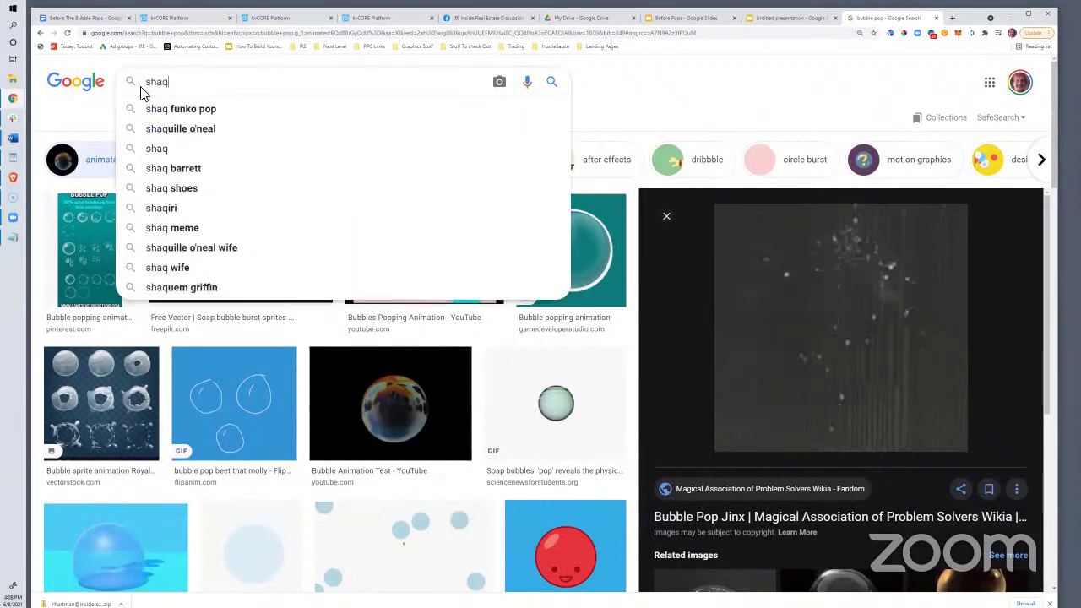
type(" cat wiggle")
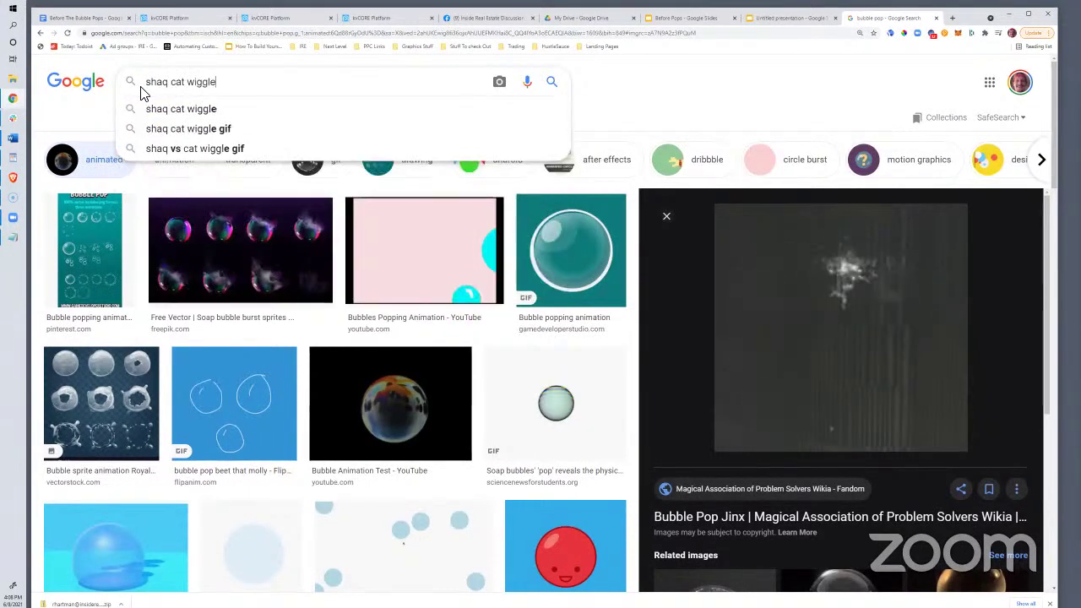
key("Return")
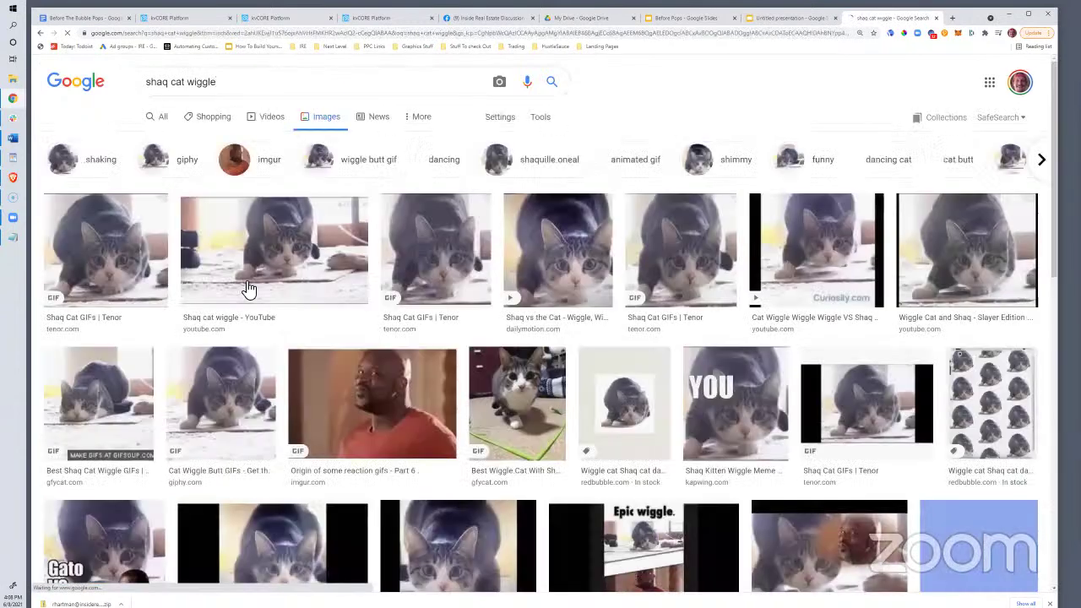
right_click(356, 382)
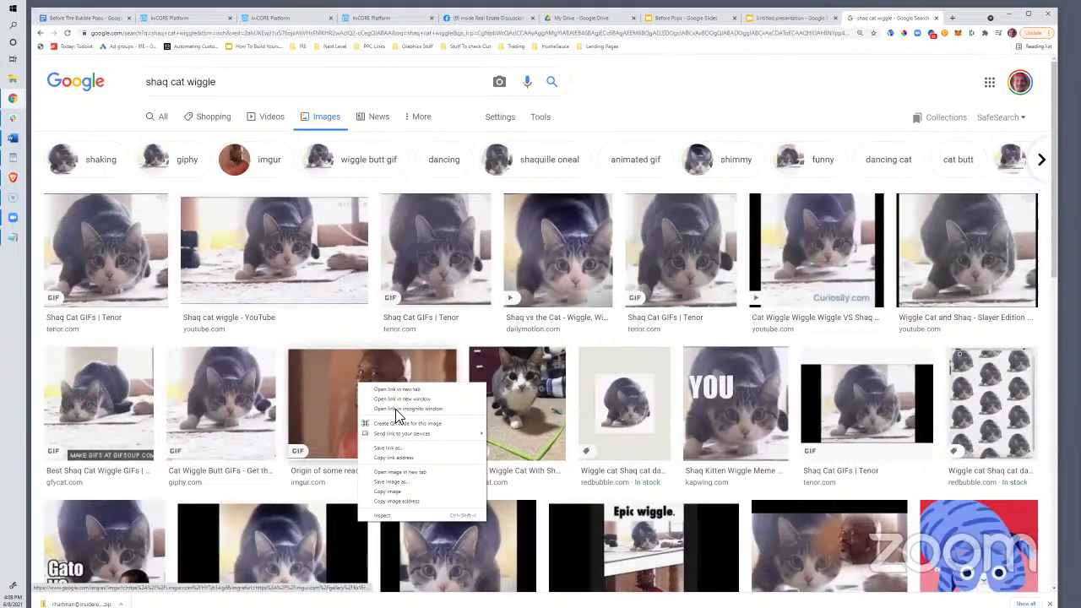
left_click(404, 502)
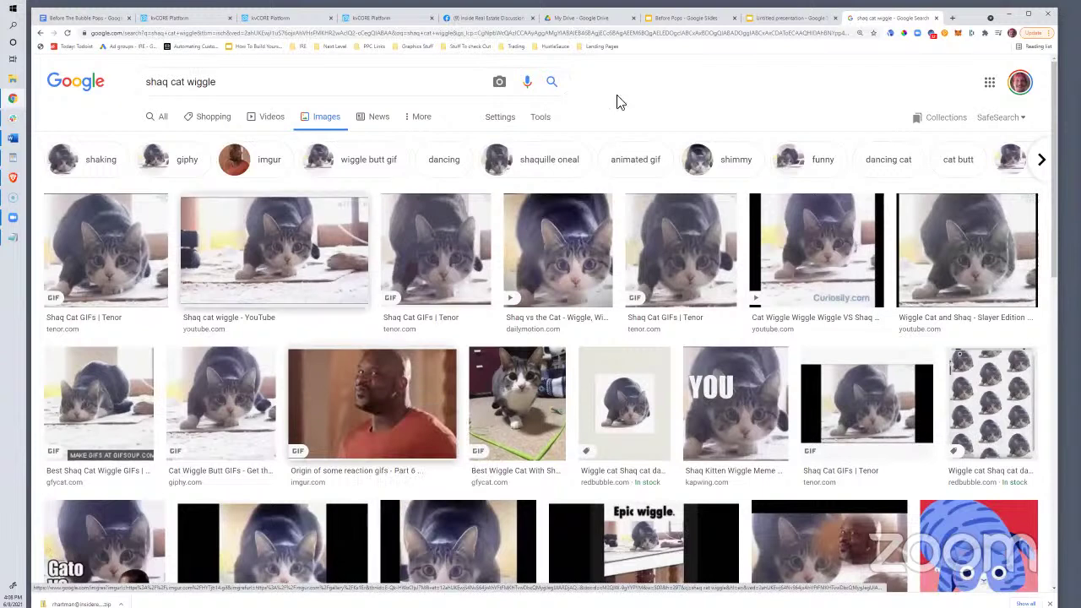
Check the copied address in a new tab, then copy a Shaq cat GIF's image address instead
left_click(951, 19)
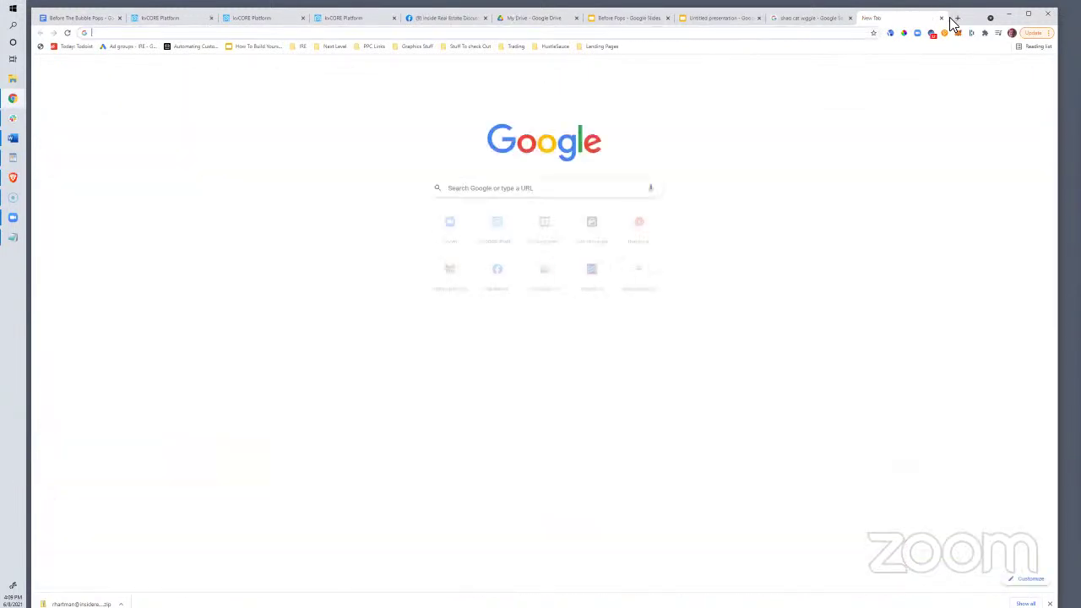
key("ctrl+v")
key("Return")
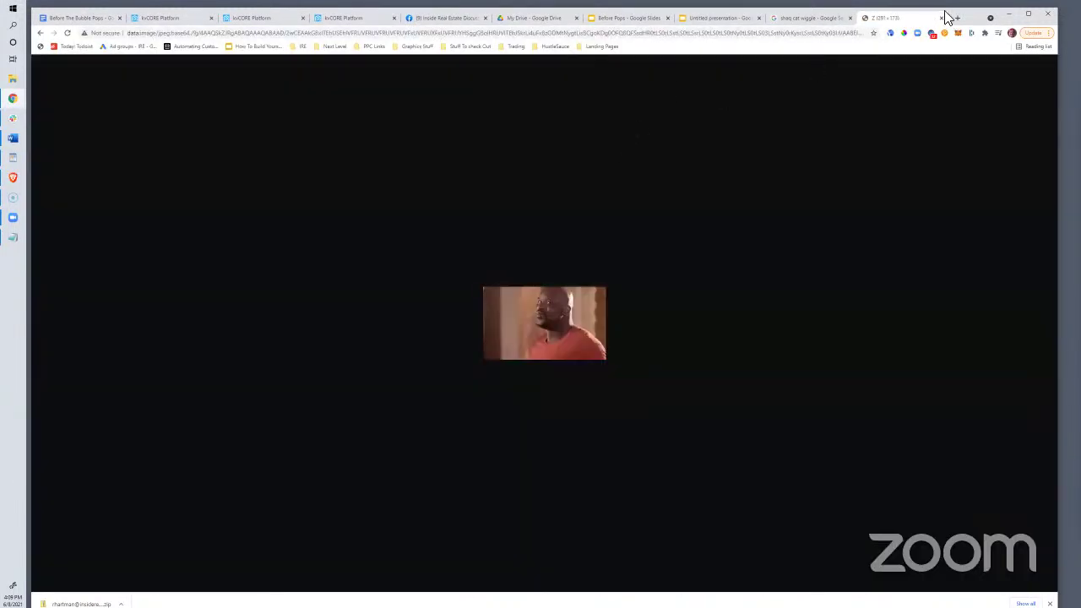
left_click(942, 18)
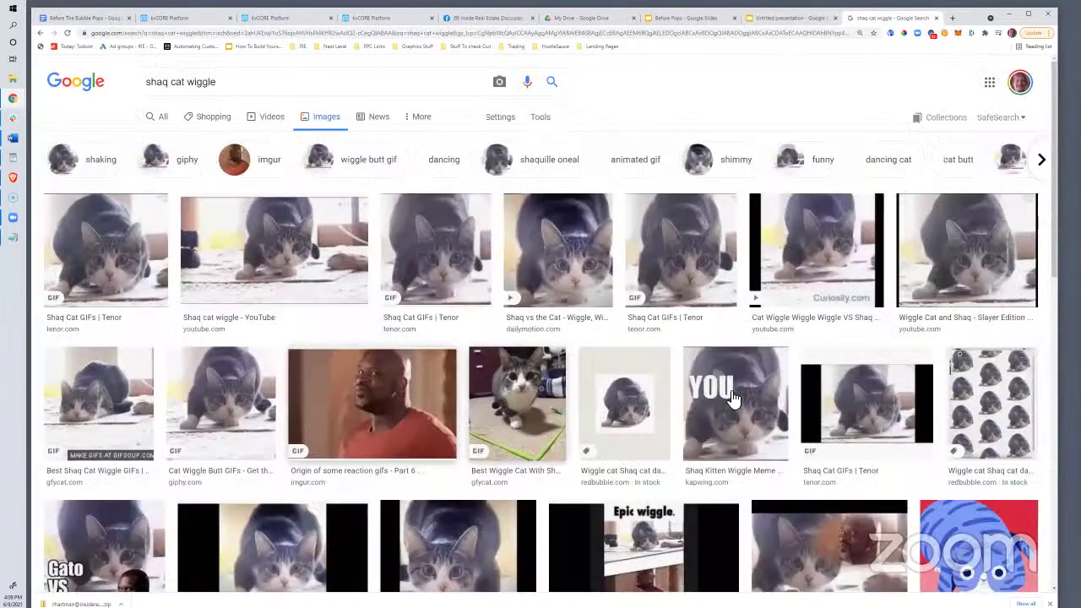
right_click(673, 254)
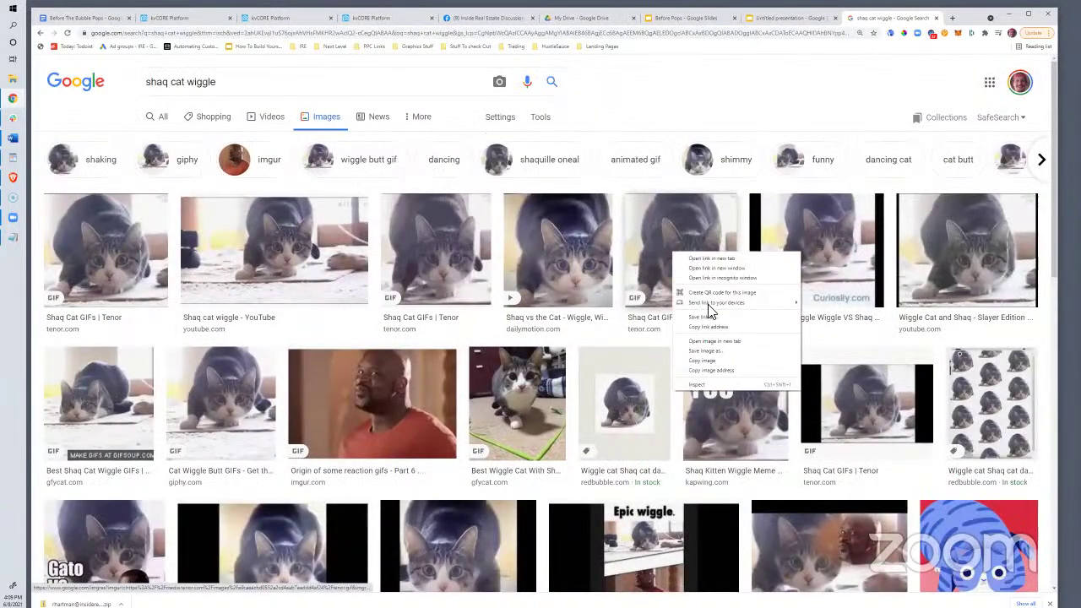
left_click(718, 370)
Look at the untitled deck's Insert options, then show Before Pops slide 2, The Local Real Estate Market
left_click(760, 18)
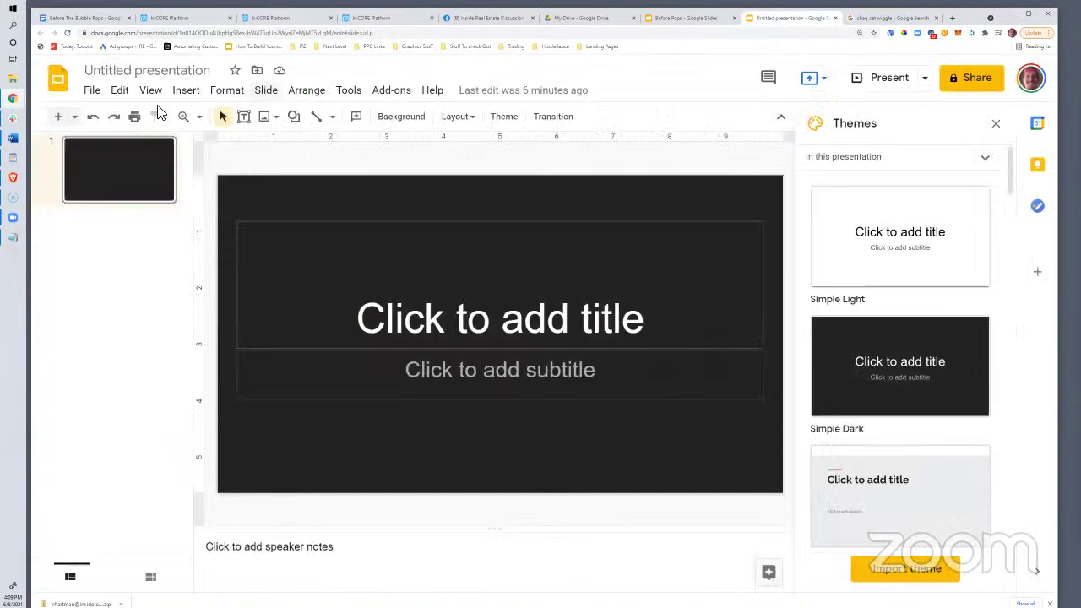
left_click(186, 90)
mouse_move(249, 115)
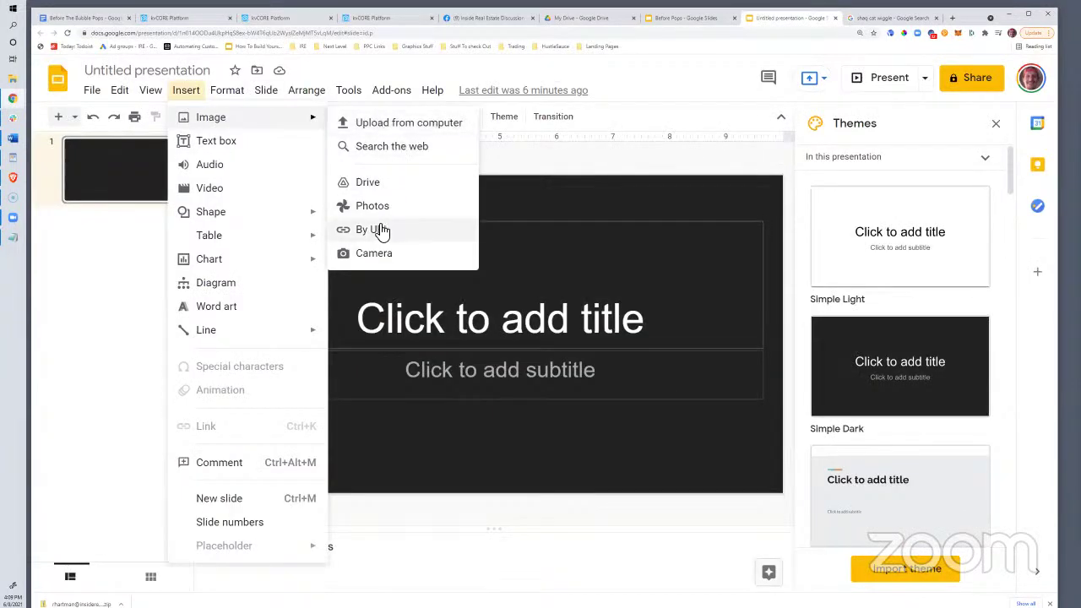
left_click(668, 19)
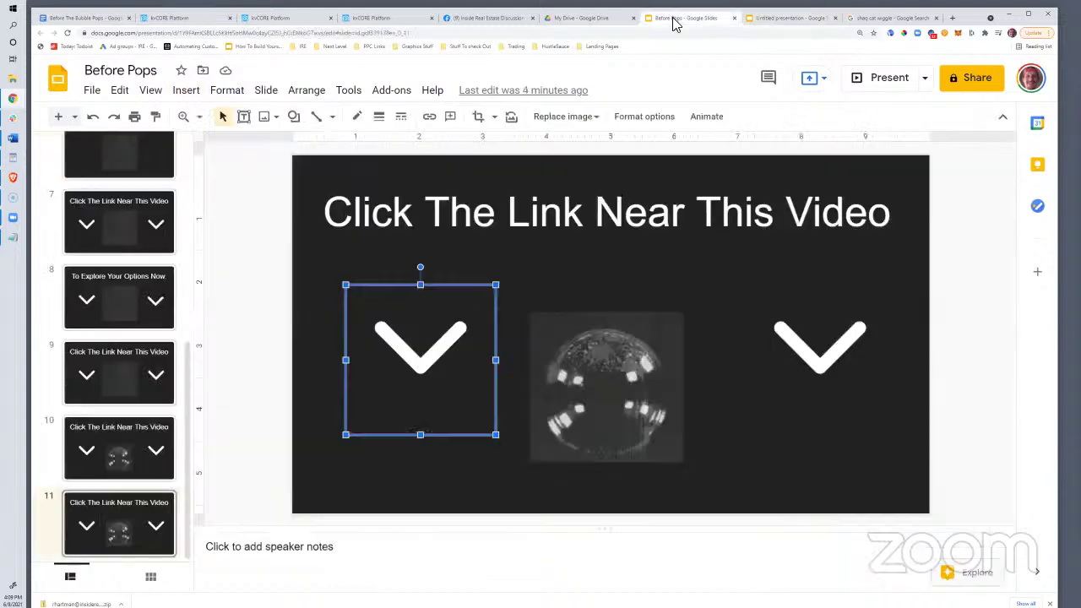
scroll(94, 328, "up", 5)
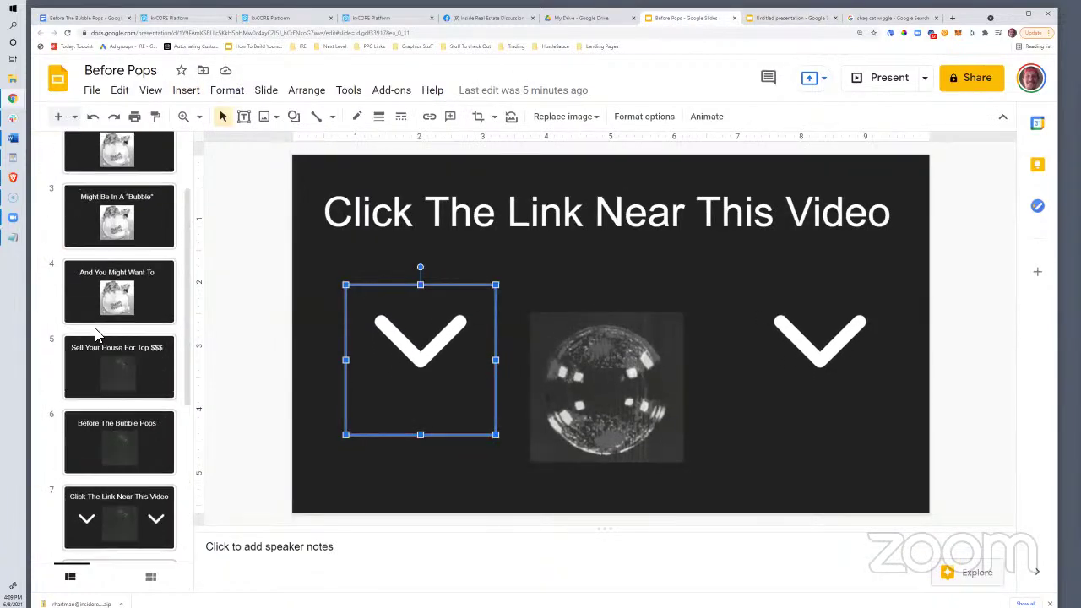
scroll(95, 327, "down", 2)
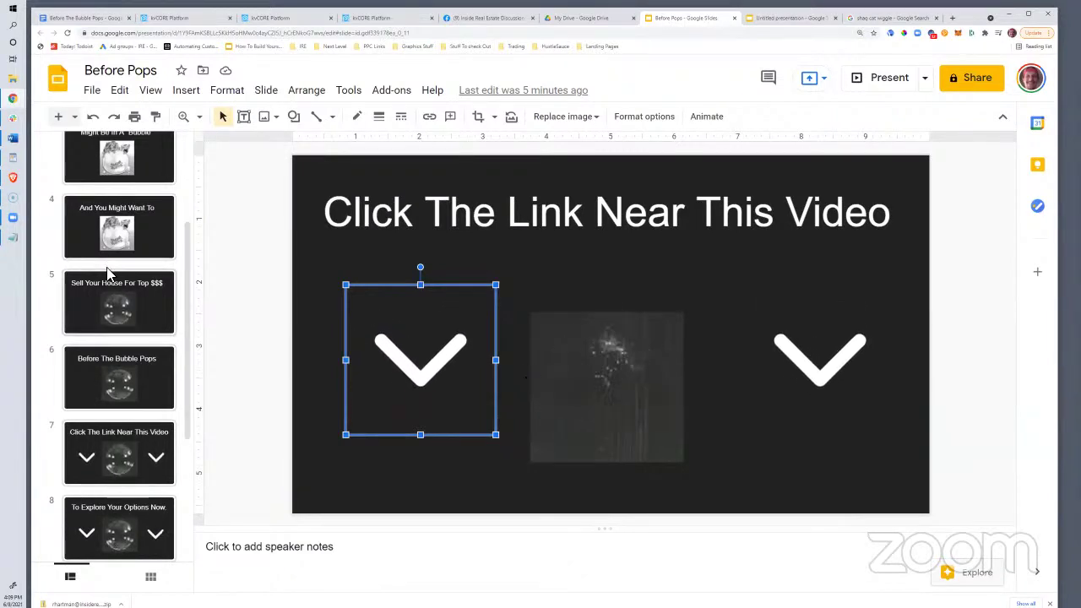
scroll(126, 253, "up", 3)
left_click(167, 261)
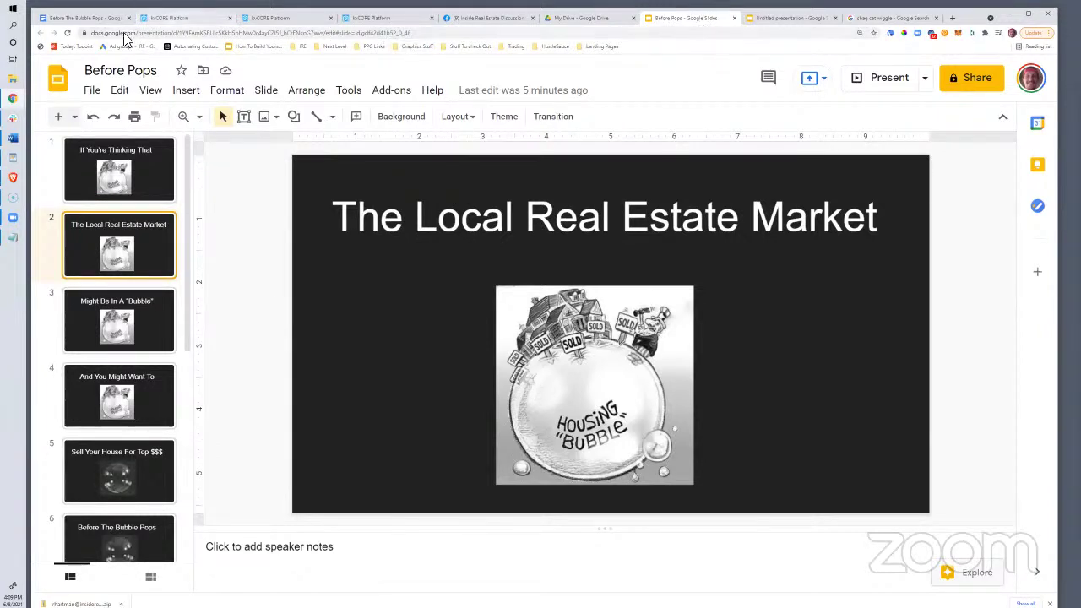
Highlight the 'kvCORE Address Only page' bullet in the Before The Bubble Pops outline, then go to the kvCORE dashboard
left_click(89, 18)
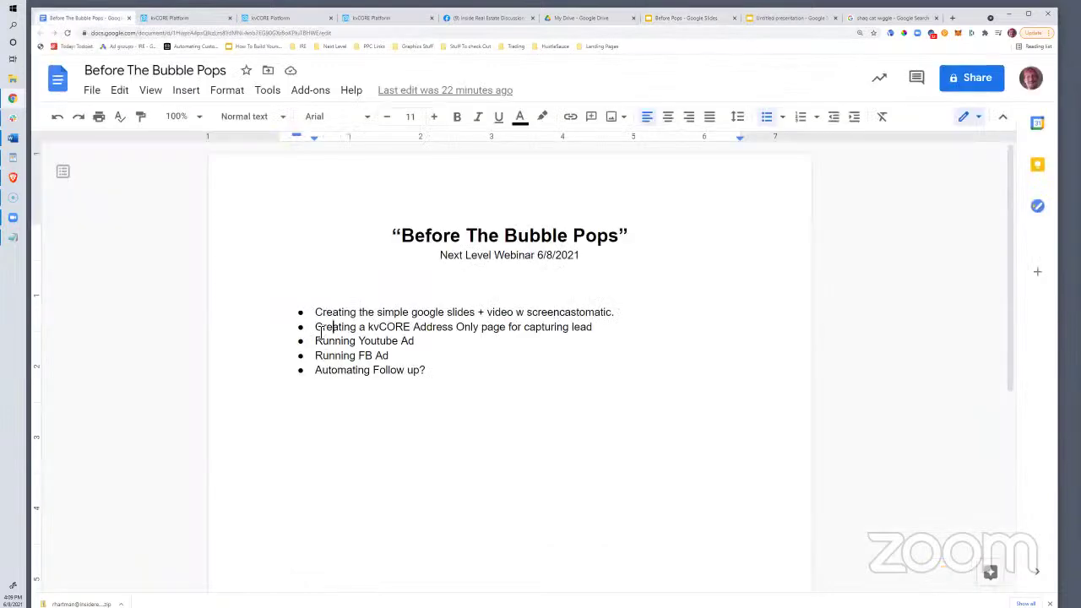
left_click_drag(320, 333, 594, 337)
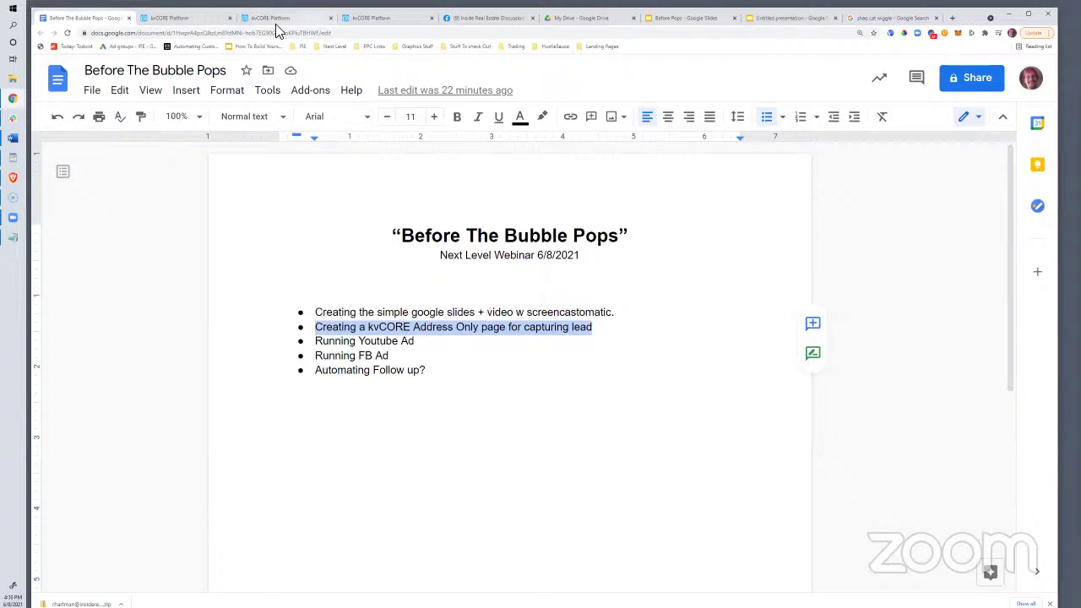
left_click(199, 17)
left_click(367, 19)
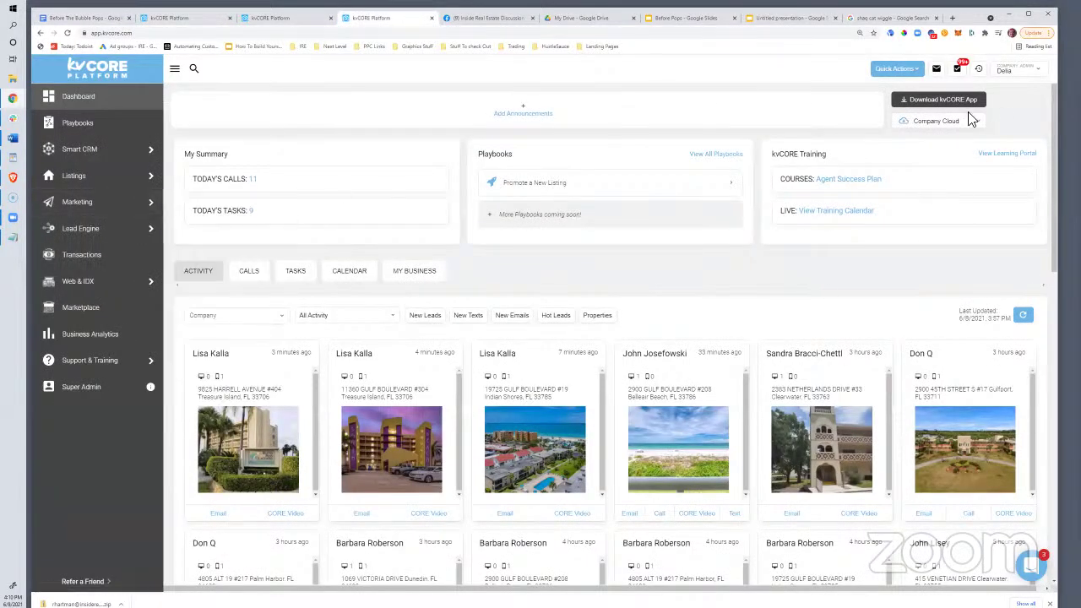
Build a new landing page from Lead Engine and set its type to Address Capture
mouse_move(96, 231)
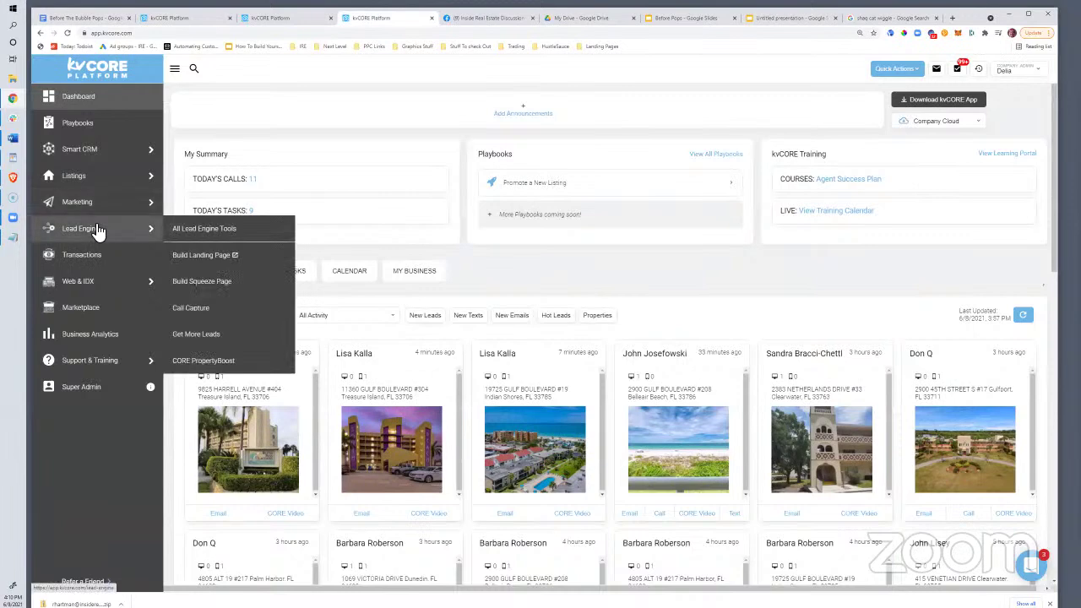
left_click(199, 260)
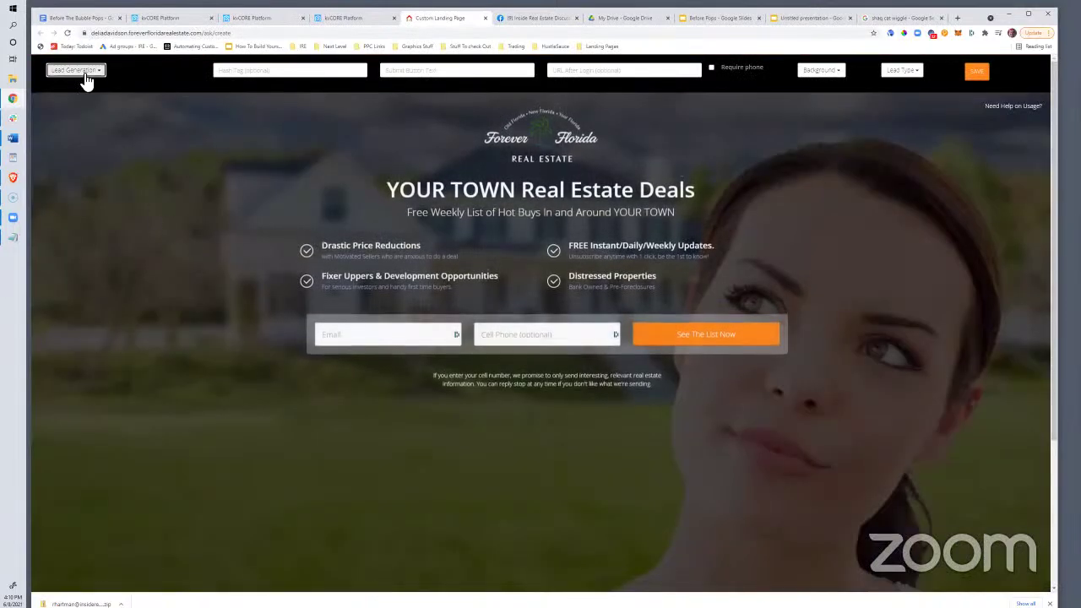
left_click(84, 75)
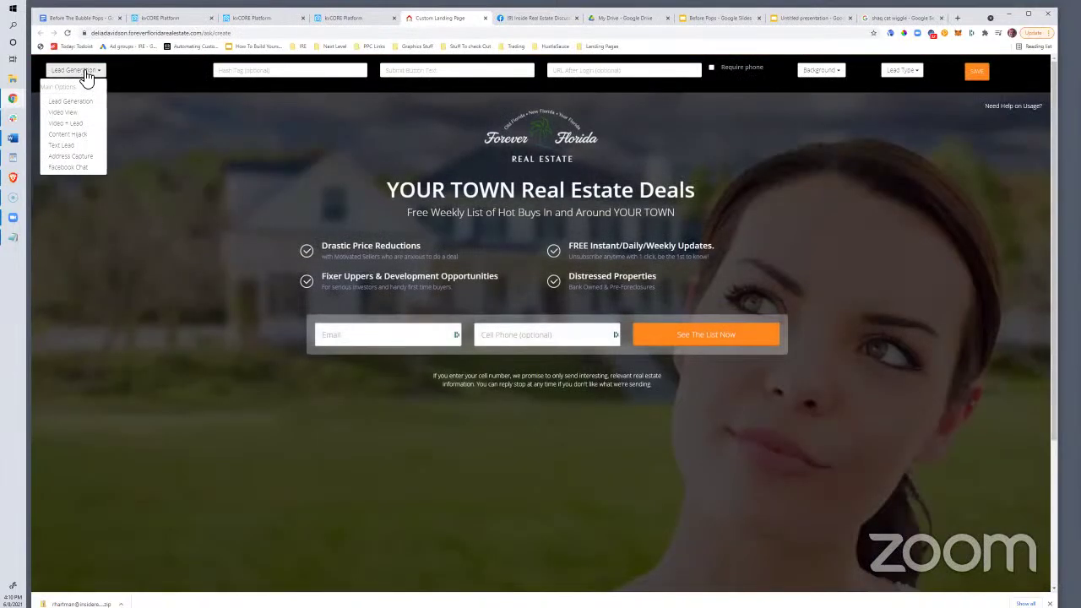
left_click(66, 158)
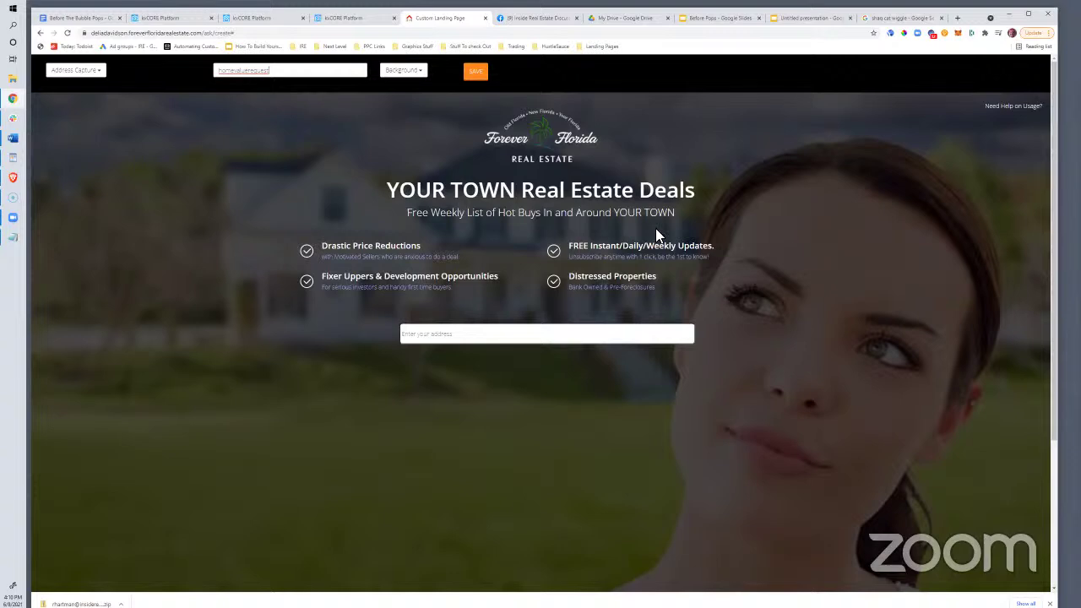
Change the headline to 'Sell Your House Before The Bubble Pops?'
left_click(509, 203)
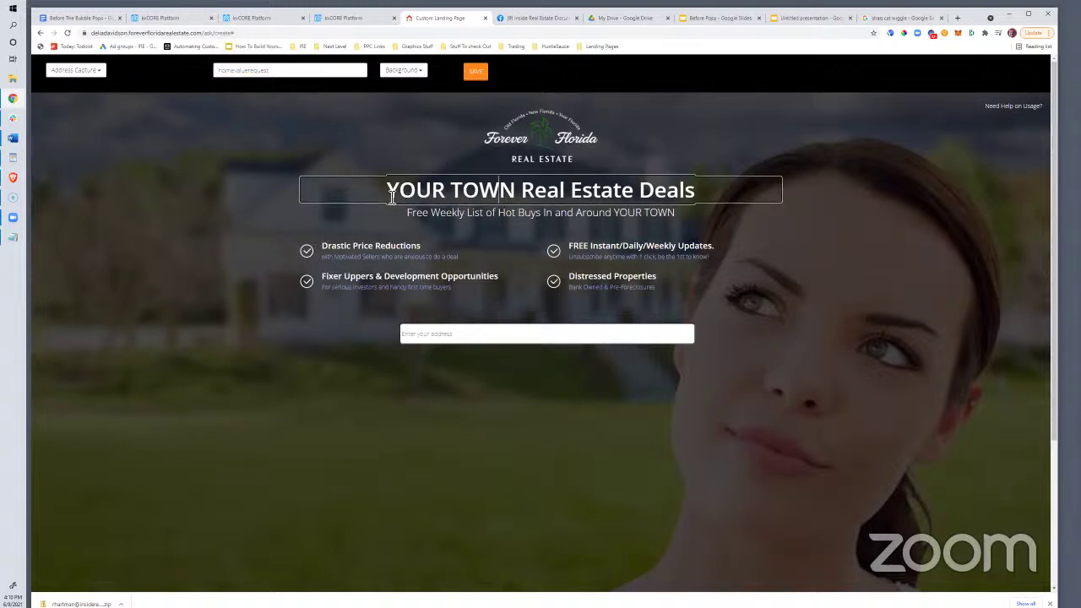
left_click_drag(391, 196, 726, 196)
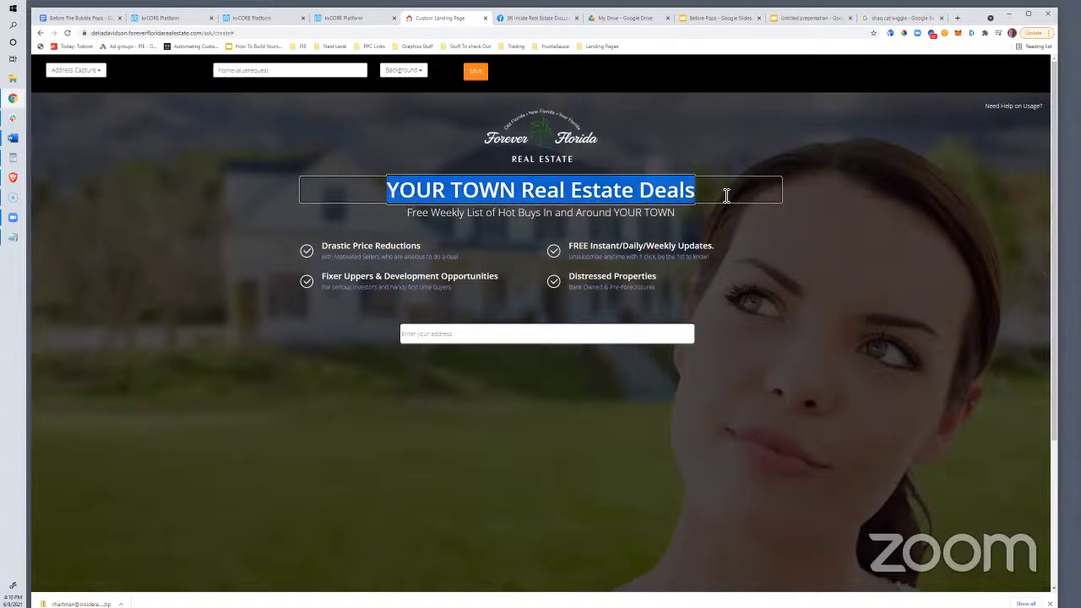
type("Sell Yo")
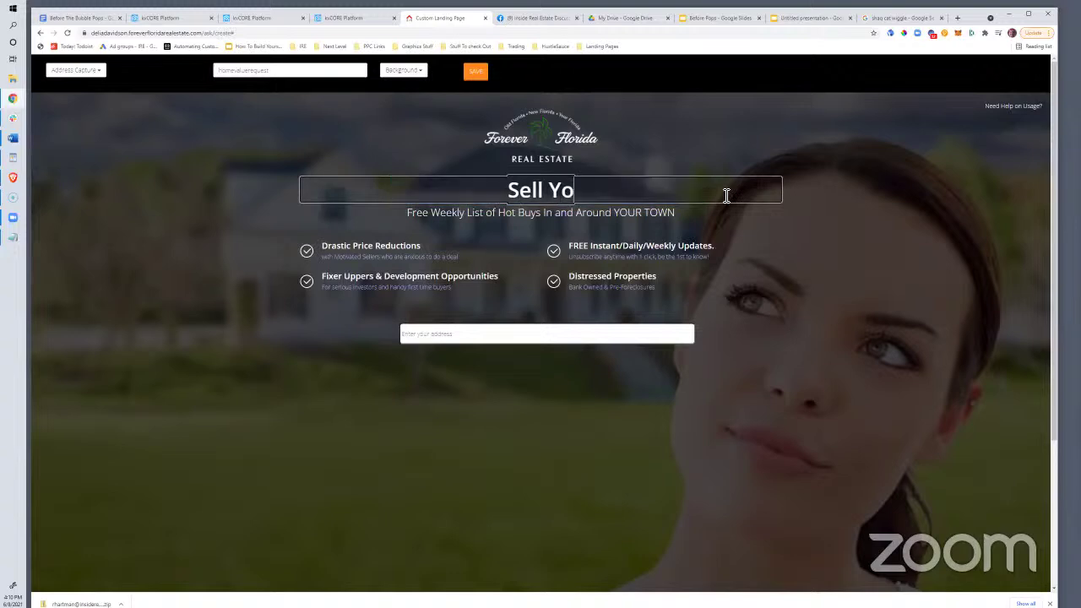
type("ur House Befo")
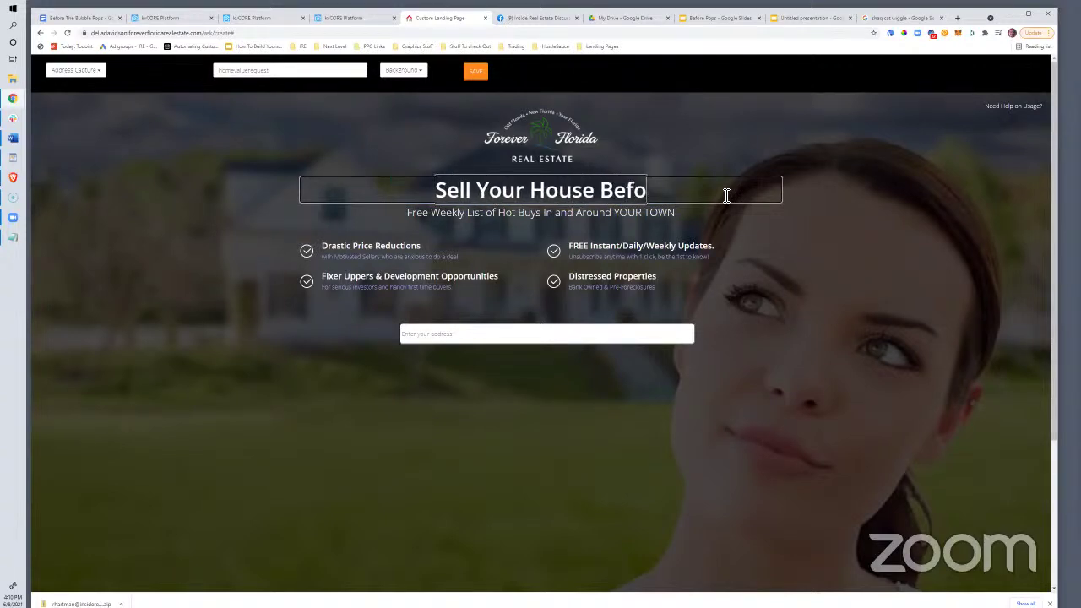
type("re The Bubble Pops?")
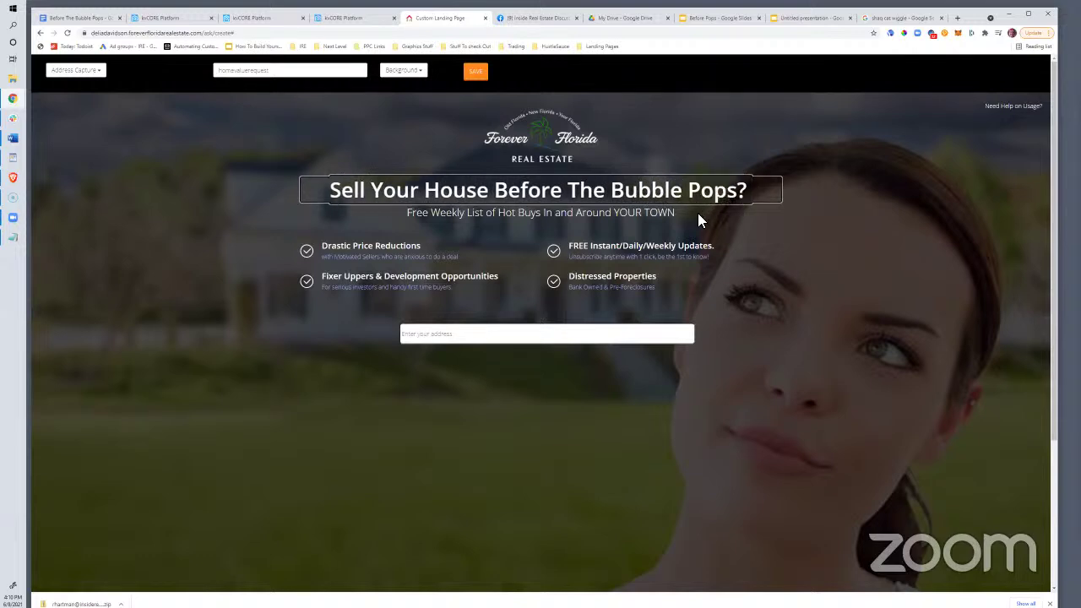
Reword the subtitle to 'Step 1: Request A FREE' detailed report showing what your property might be worth
left_click_drag(684, 213, 399, 228)
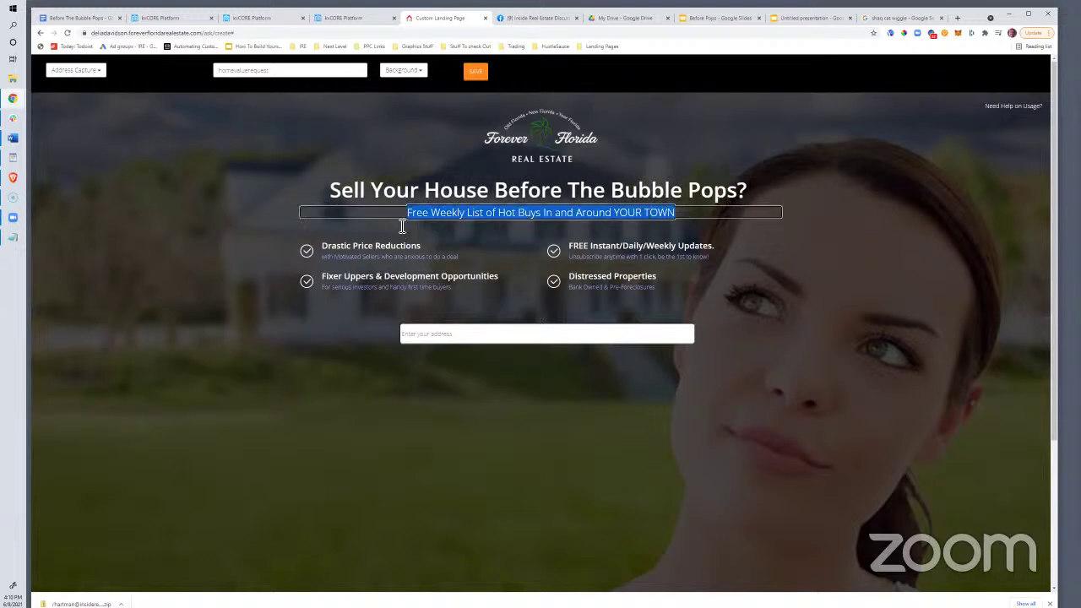
type("Step 1: Request A F")
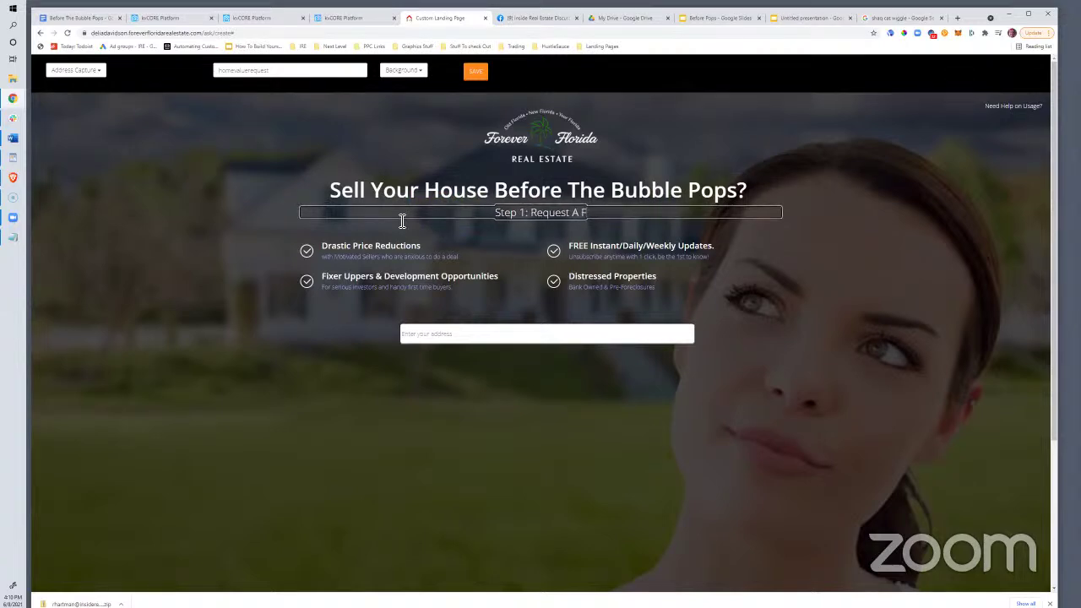
type("REE Report")
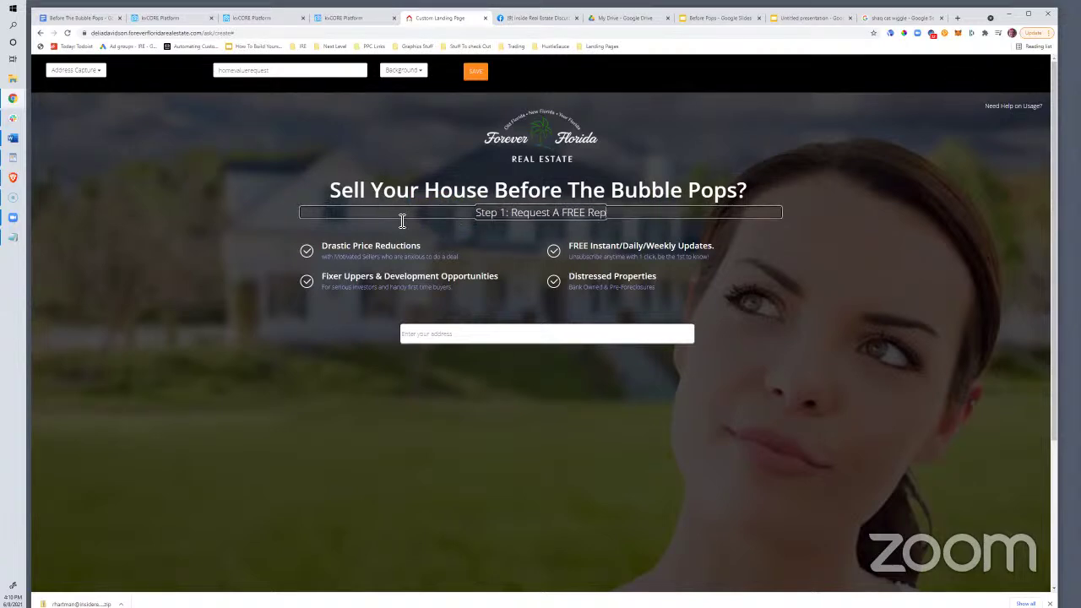
key("BackSpace")
key("BackSpace")
key("BackSpace")
key("BackSpace")
key("BackSpace")
key("BackSpace")
type("De")
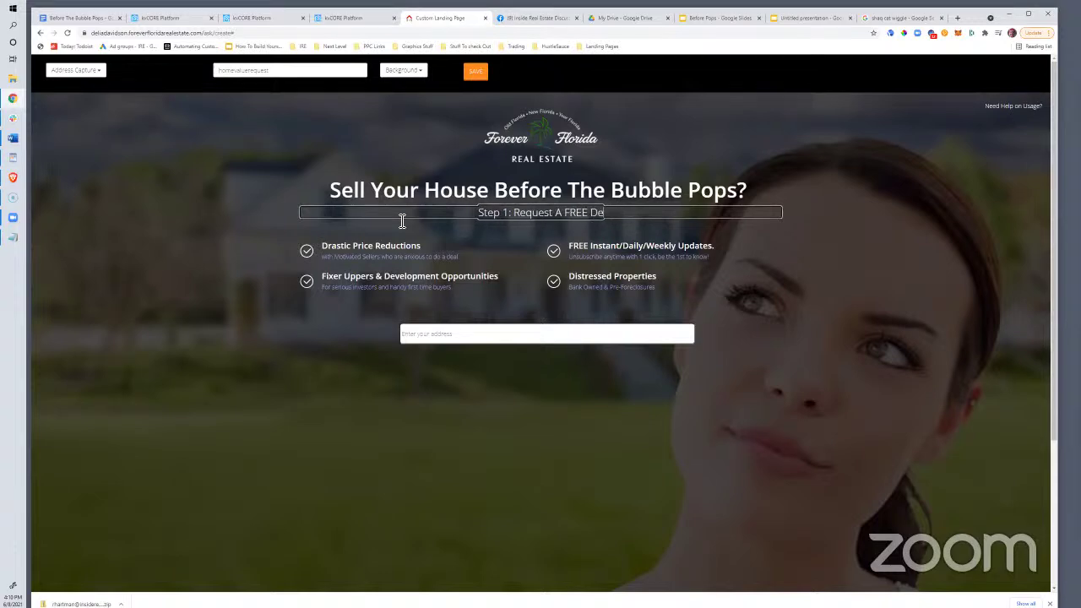
type("tailed Report That sho")
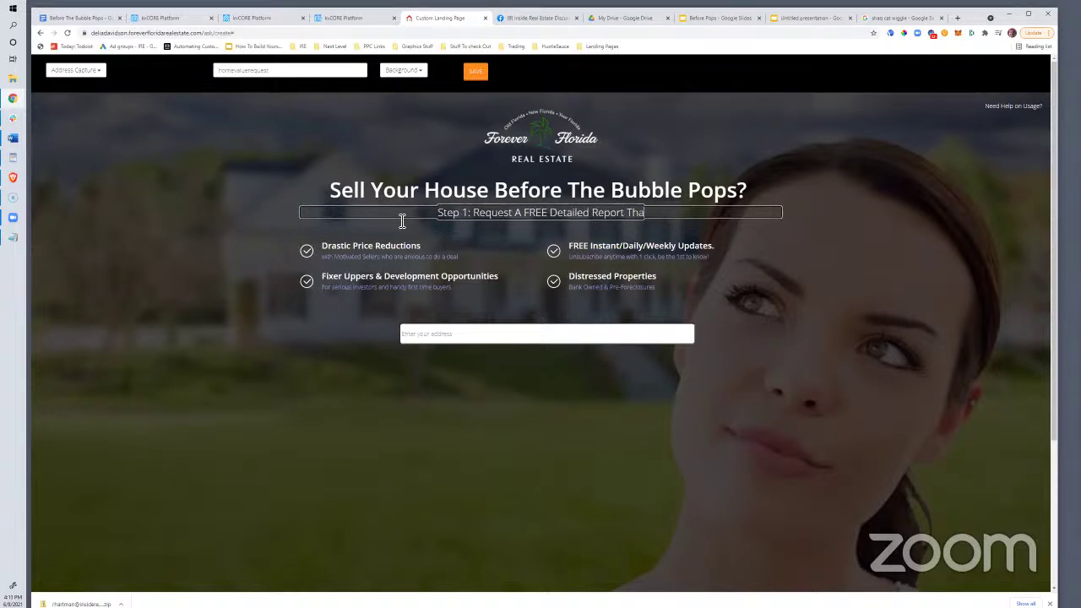
key("BackSpace")
key("BackSpace")
key("BackSpace")
type("Sho")
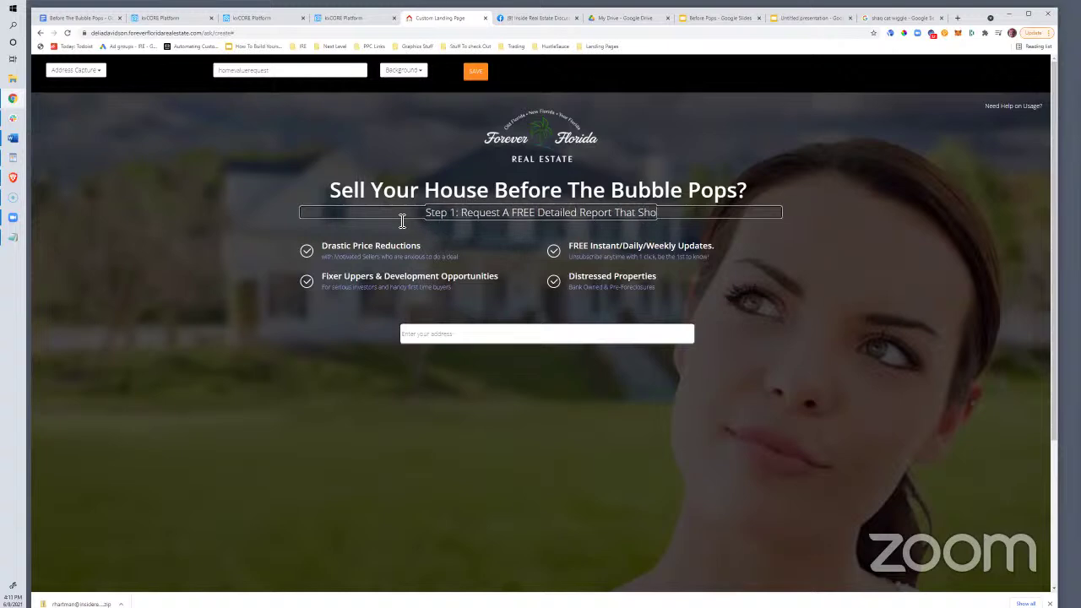
type("ws What Your House")
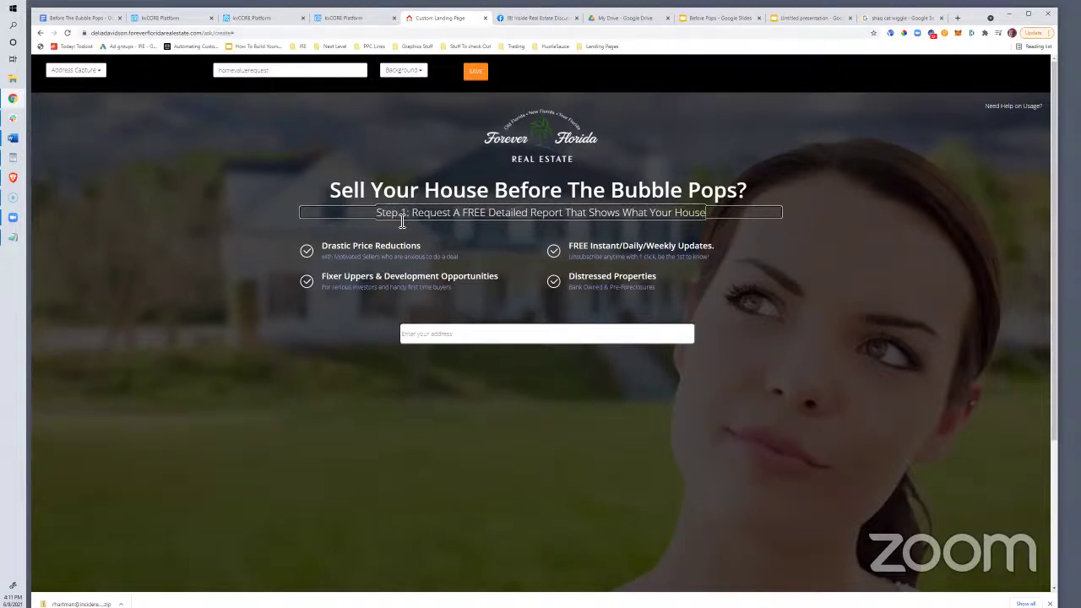
type(" Might")
key("BackSpace")
key("BackSpace")
key("BackSpace")
key("BackSpace")
key("BackSpace")
key("BackSpace")
key("BackSpace")
key("BackSpace")
key("BackSpace")
key("BackSpace")
key("BackSpace")
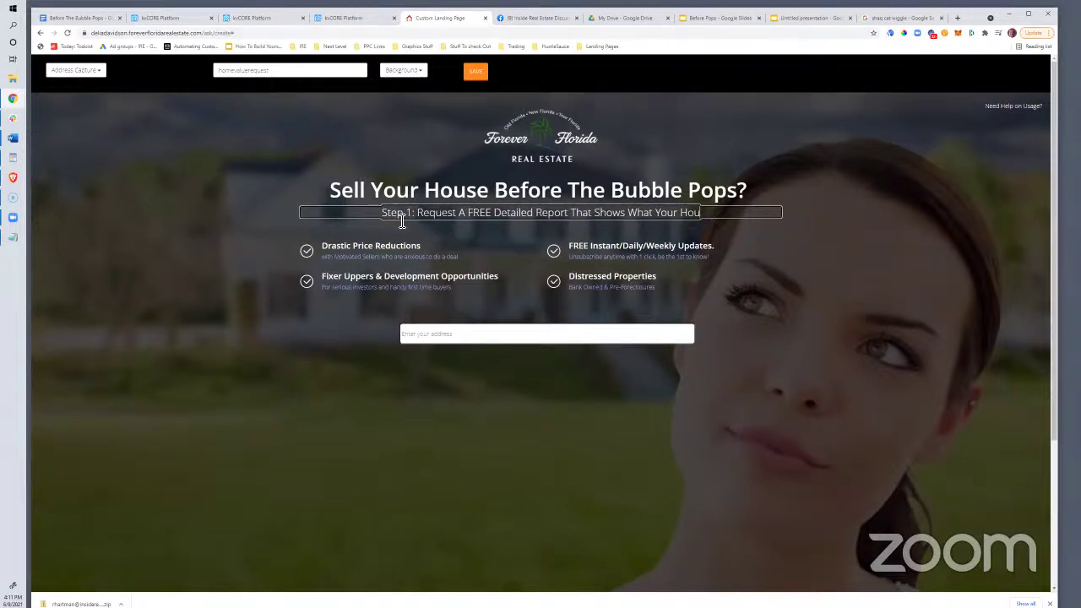
type("Property Might")
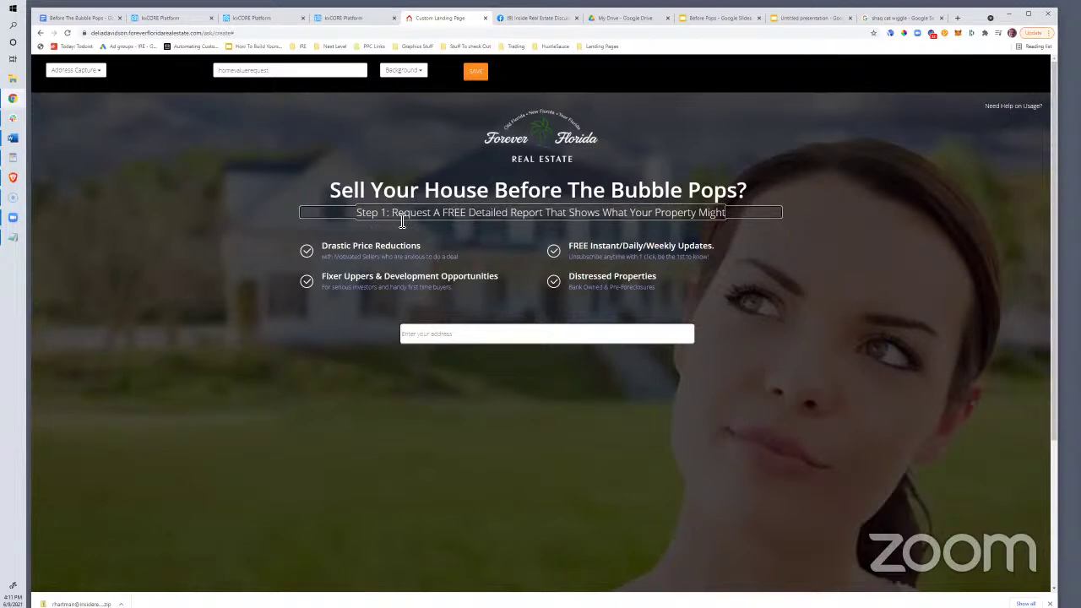
type(" Be Worth")
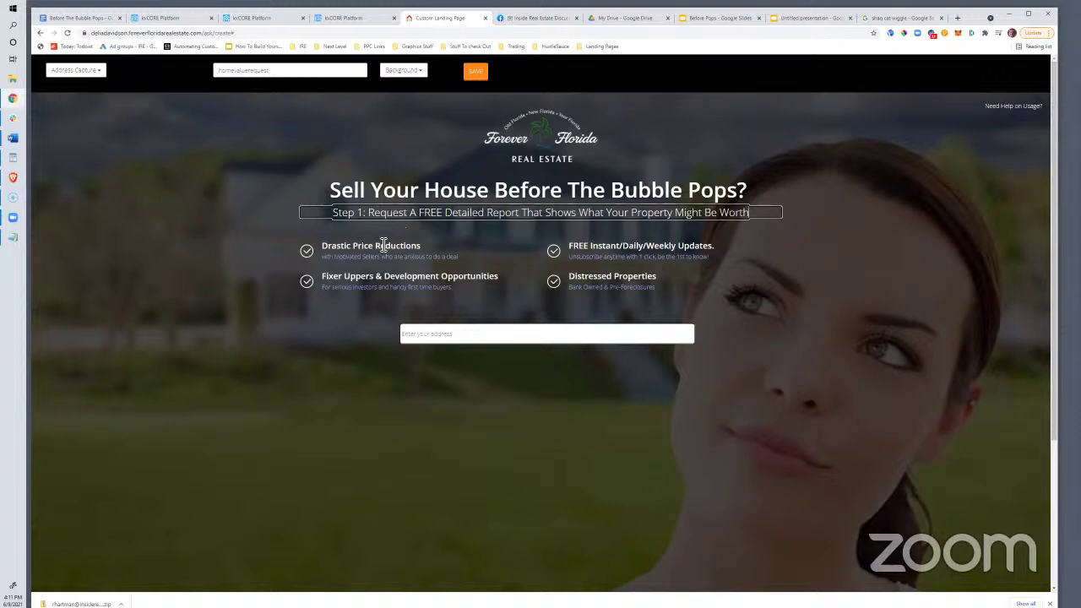
Insert 'Pinellas County' before 'House' in the headline
left_click(440, 193)
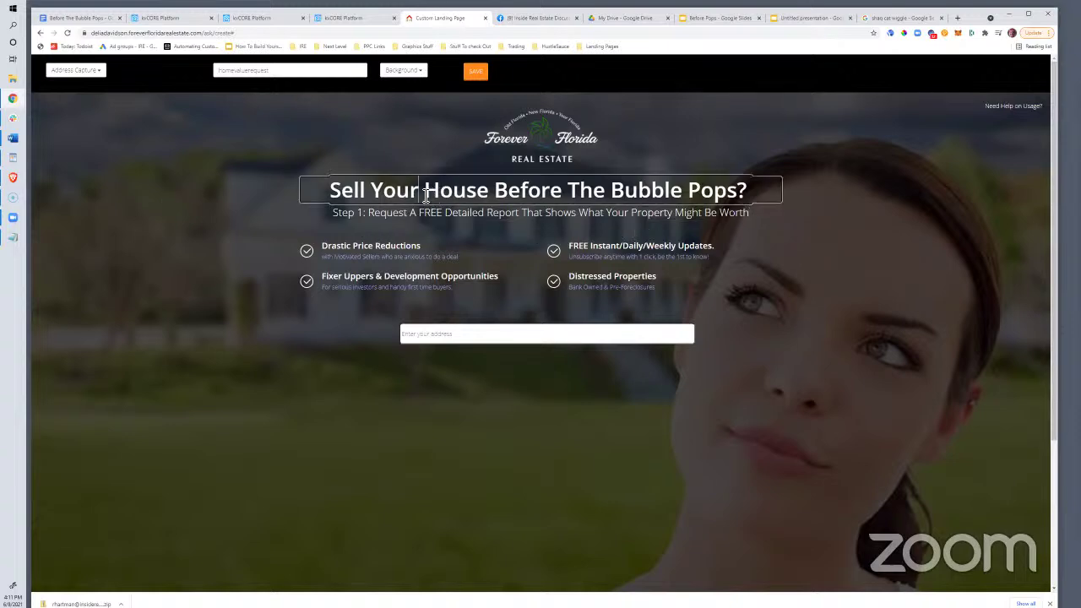
left_click_drag(416, 192, 431, 195)
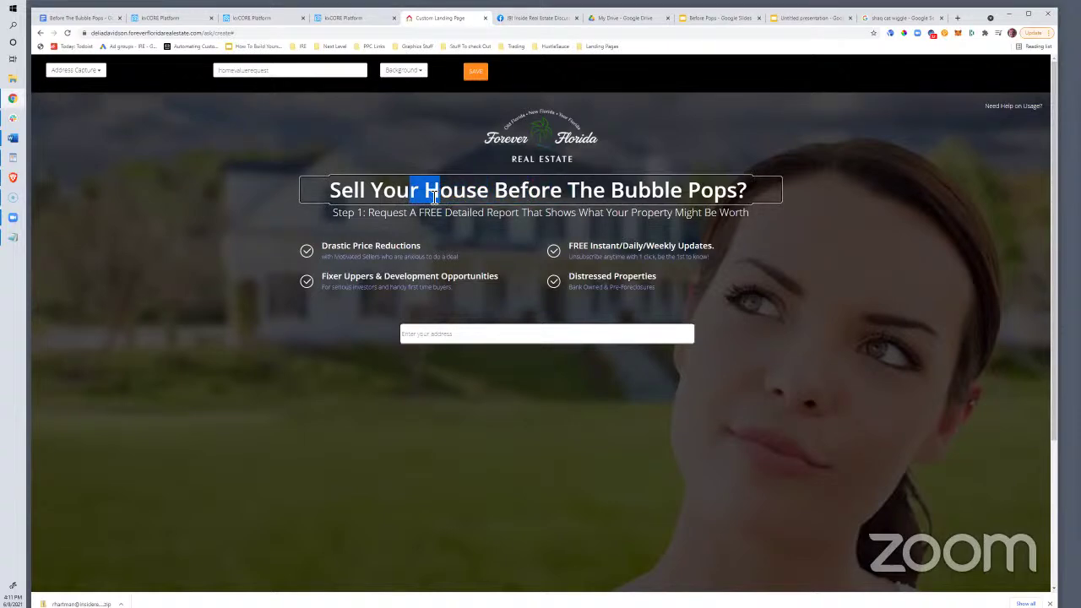
left_click(433, 196)
type("Pinellas Cou")
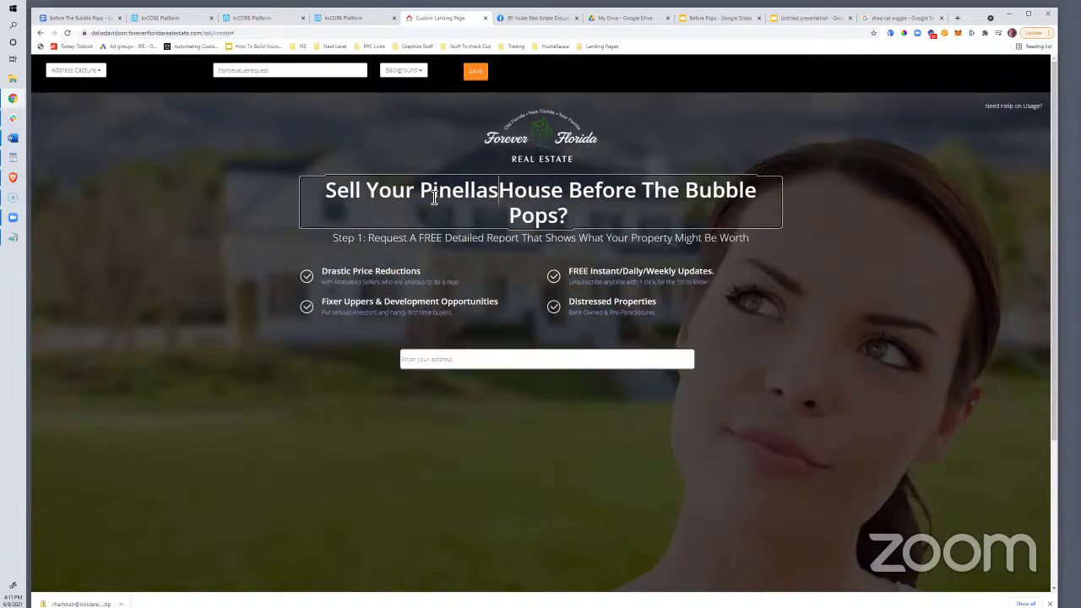
type("nty")
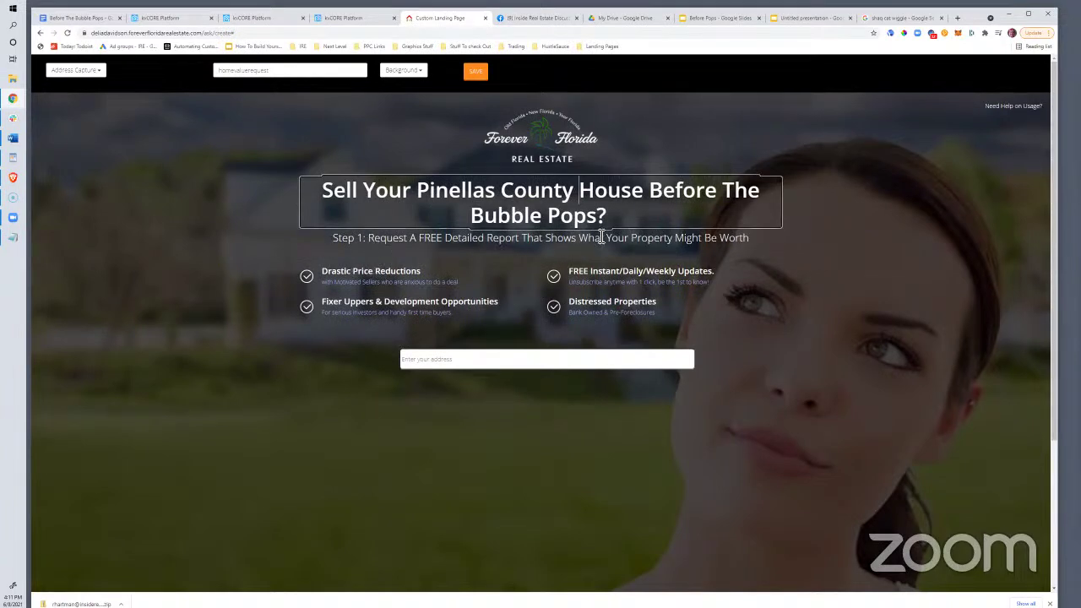
Delete the four benefit bullets: Drastic Price Reductions, Fixer Uppers, FREE Updates, and Distressed Properties
triple_click(400, 271)
key("Delete")
triple_click(401, 272)
key("Delete")
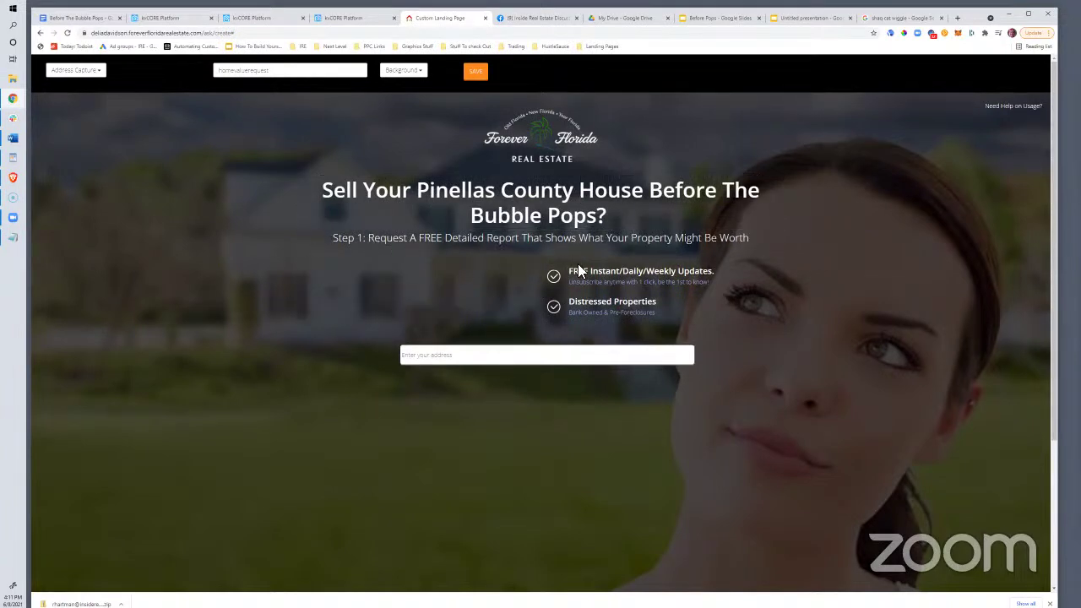
triple_click(593, 271)
key("Delete")
triple_click(598, 272)
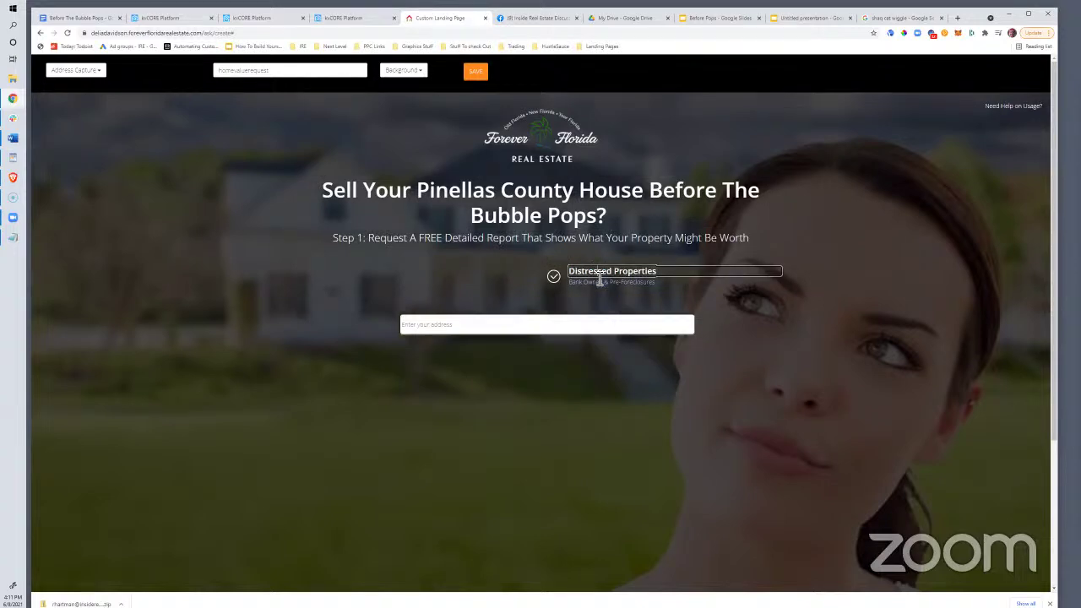
key("Delete")
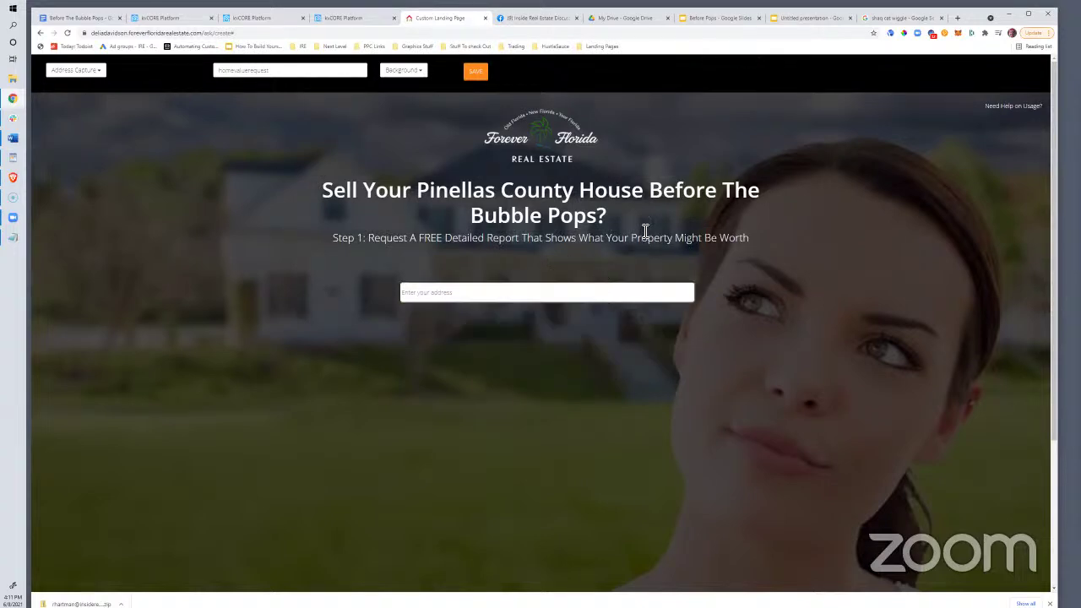
In the Before Pops deck, select the bubble image on slide 7 and bring up its options
left_click(707, 18)
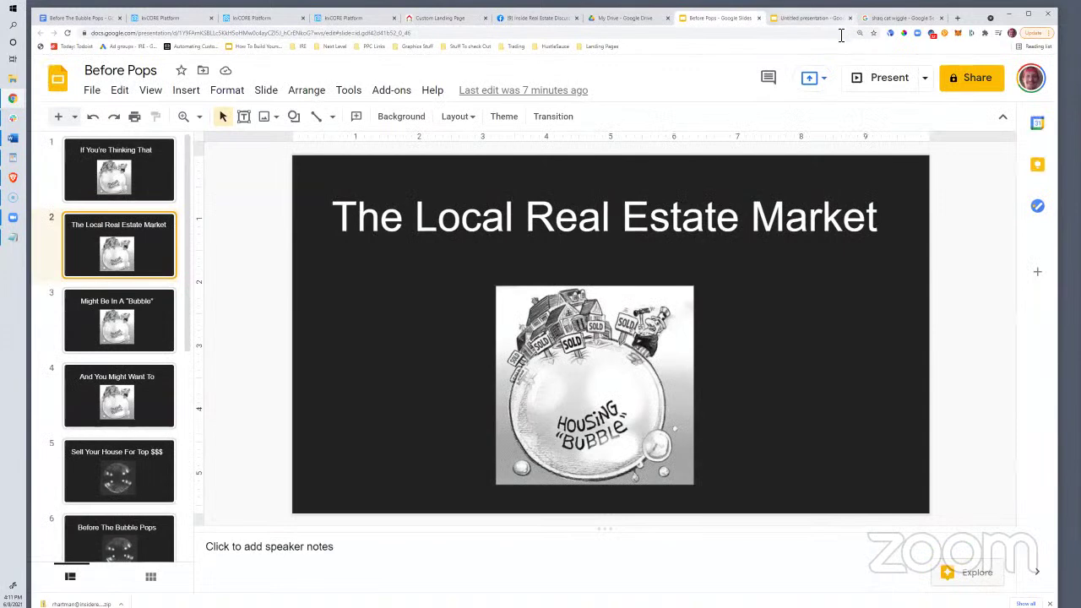
scroll(118, 433, "down", 3)
left_click(118, 411)
left_click(568, 349)
right_click(568, 349)
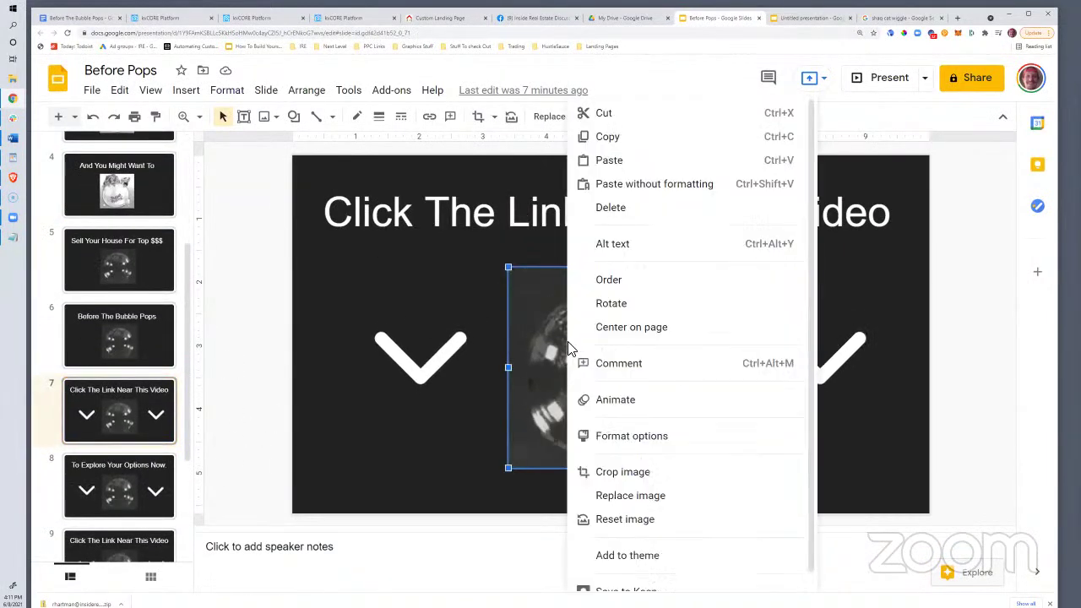
Replace the Google Images search with 'bubble pop'
left_click(803, 18)
left_click(900, 18)
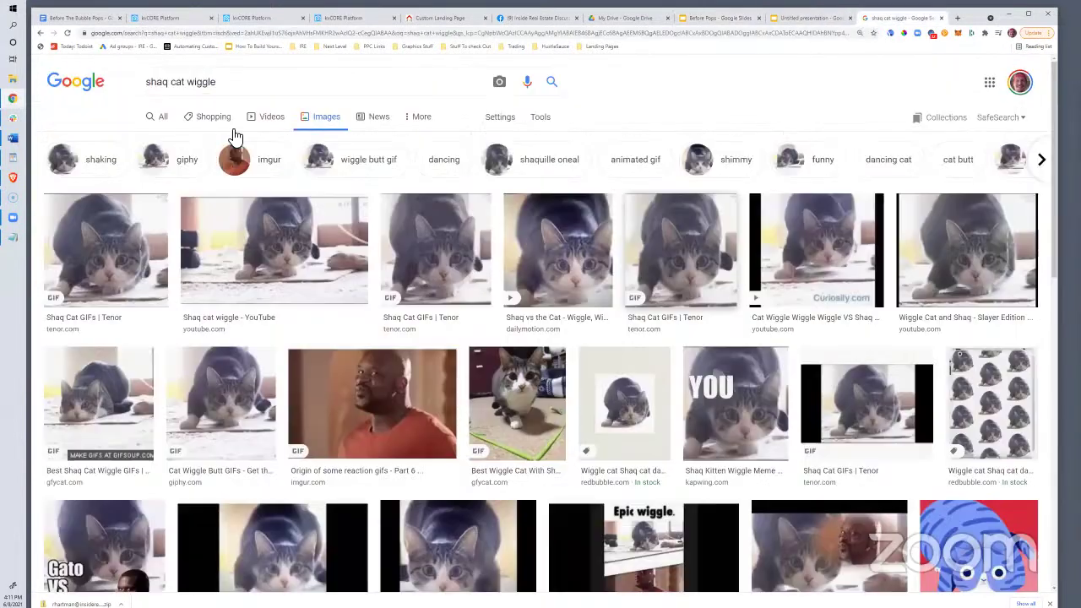
triple_click(203, 91)
type("bubble pop")
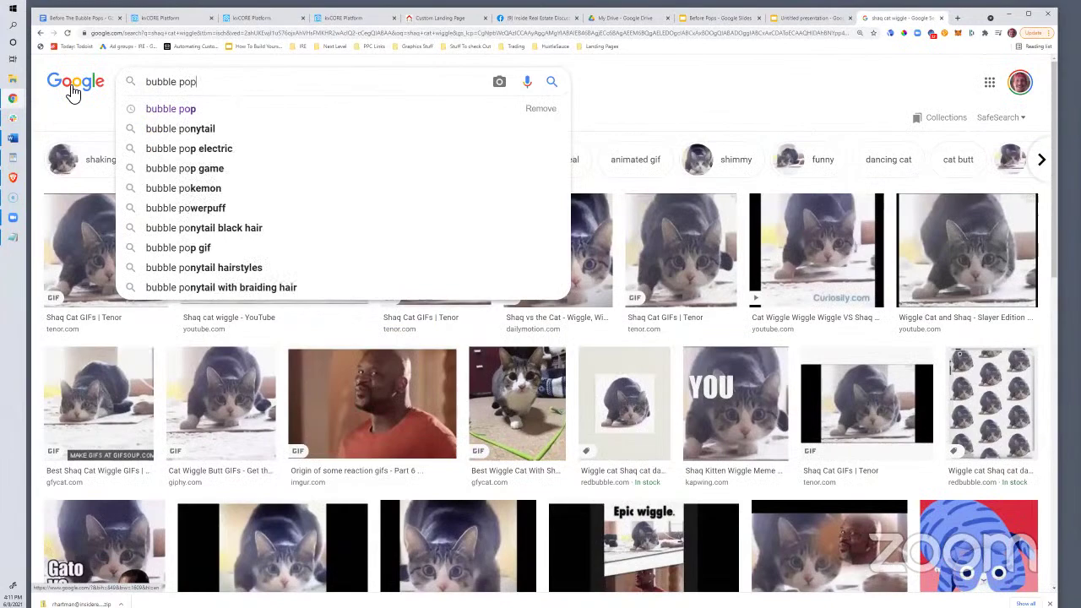
key("Return")
Filter the results to Animated, preview the Bubble Pop Jinx GIF, and copy it
scroll(357, 310, "down", 1)
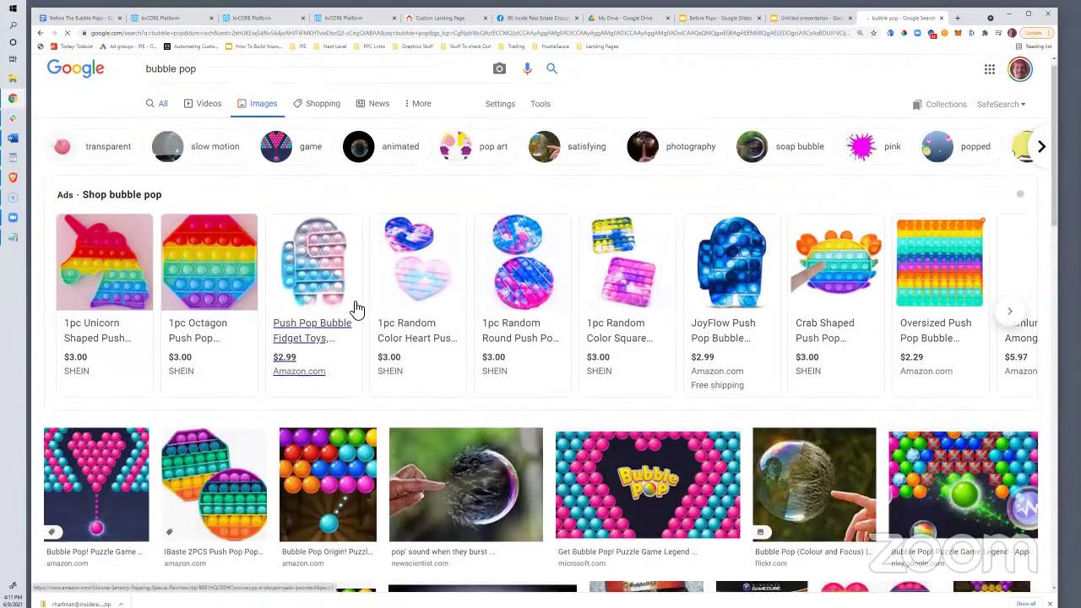
scroll(358, 310, "down", 10)
scroll(321, 147, "up", 9)
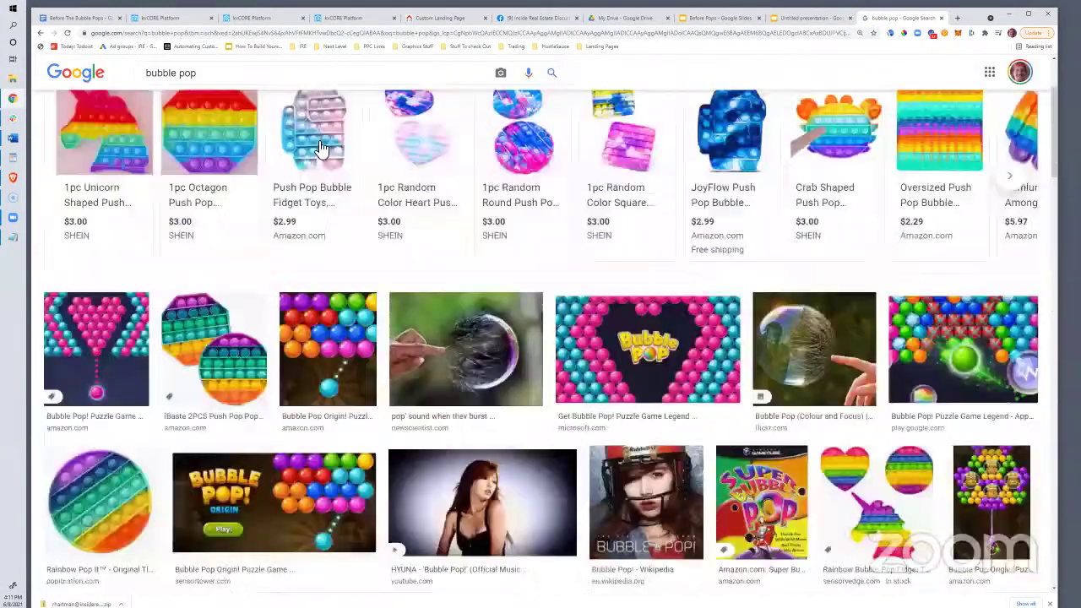
scroll(355, 160, "up", 2)
left_click(381, 169)
scroll(511, 325, "down", 3)
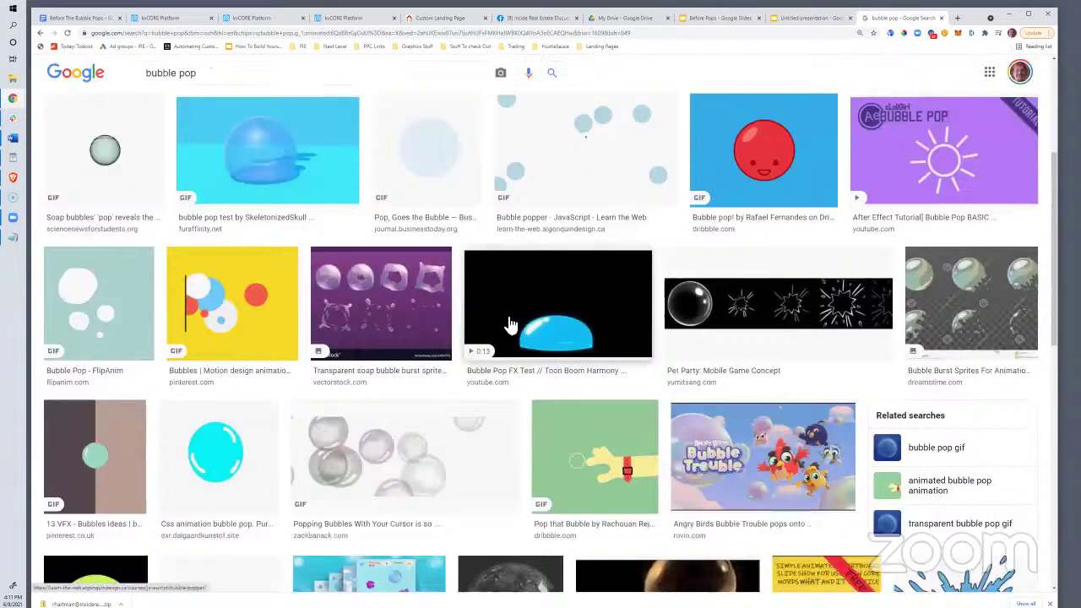
scroll(511, 330, "down", 3)
left_click(513, 350)
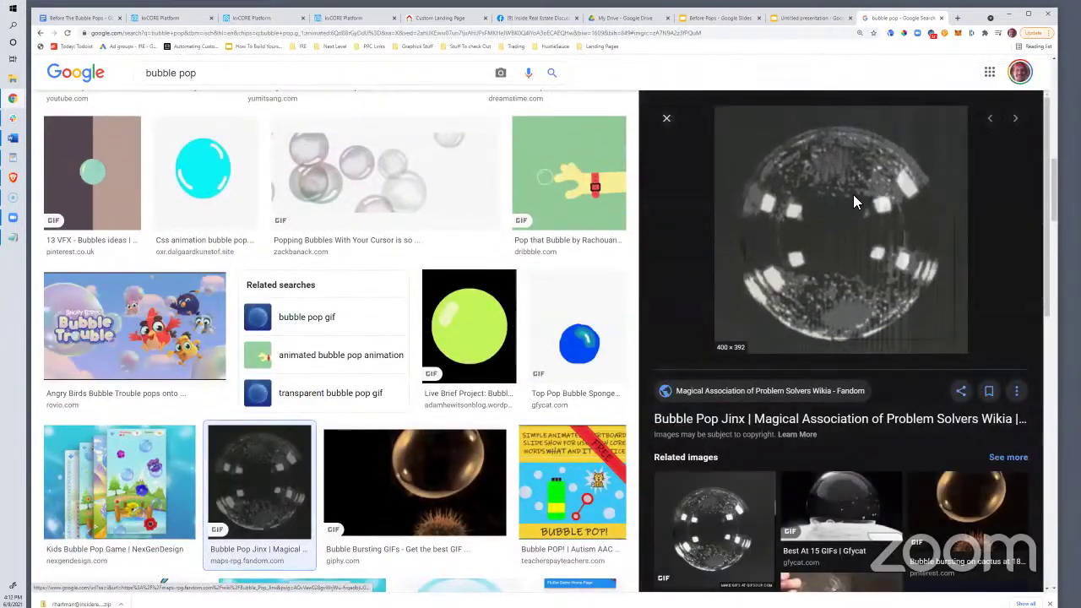
right_click(826, 202)
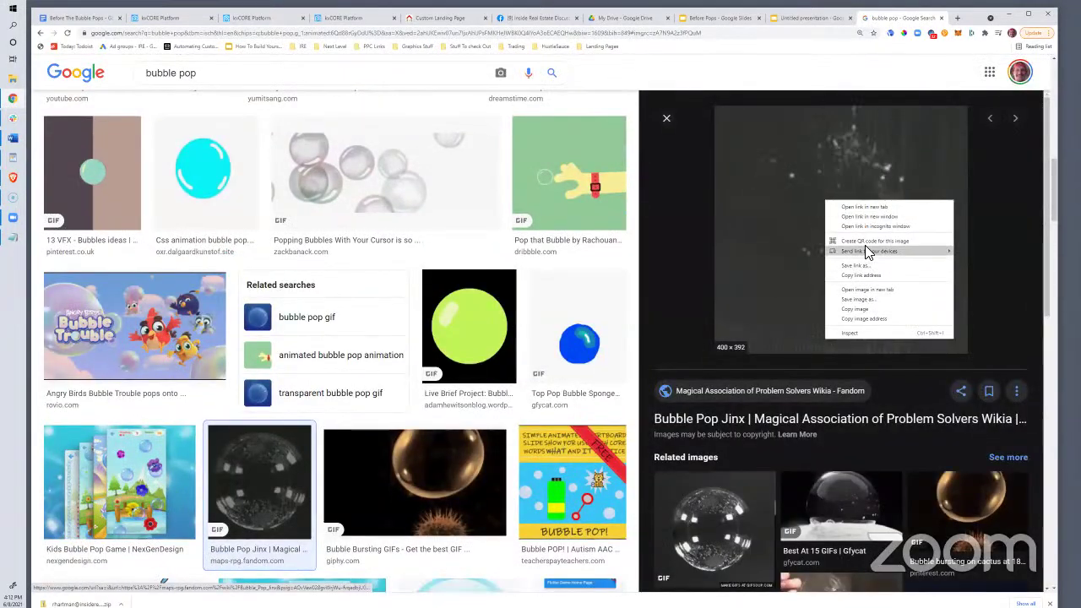
left_click(879, 311)
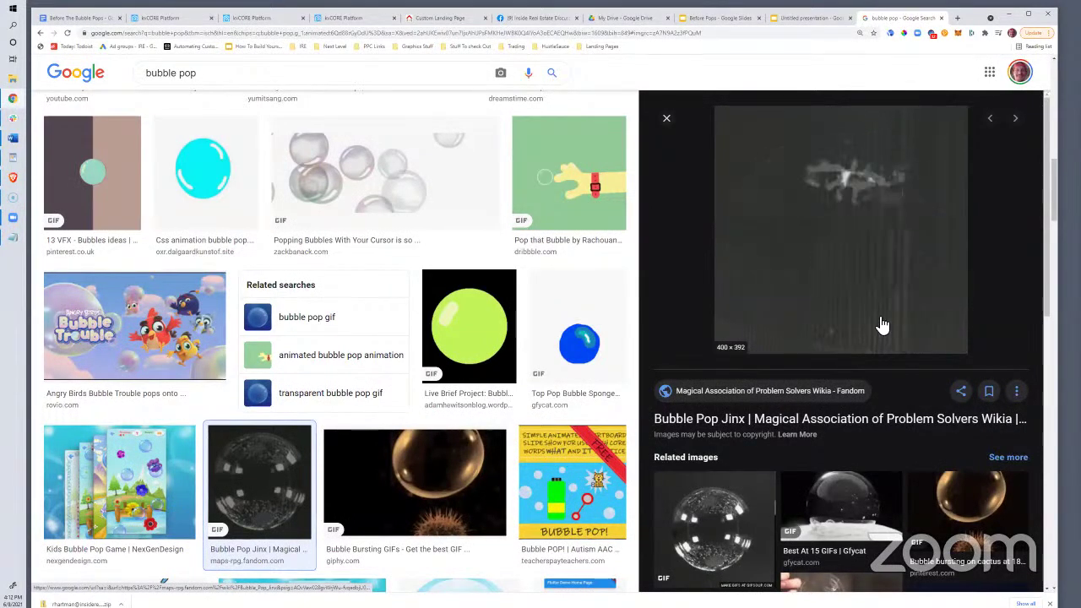
left_click(447, 19)
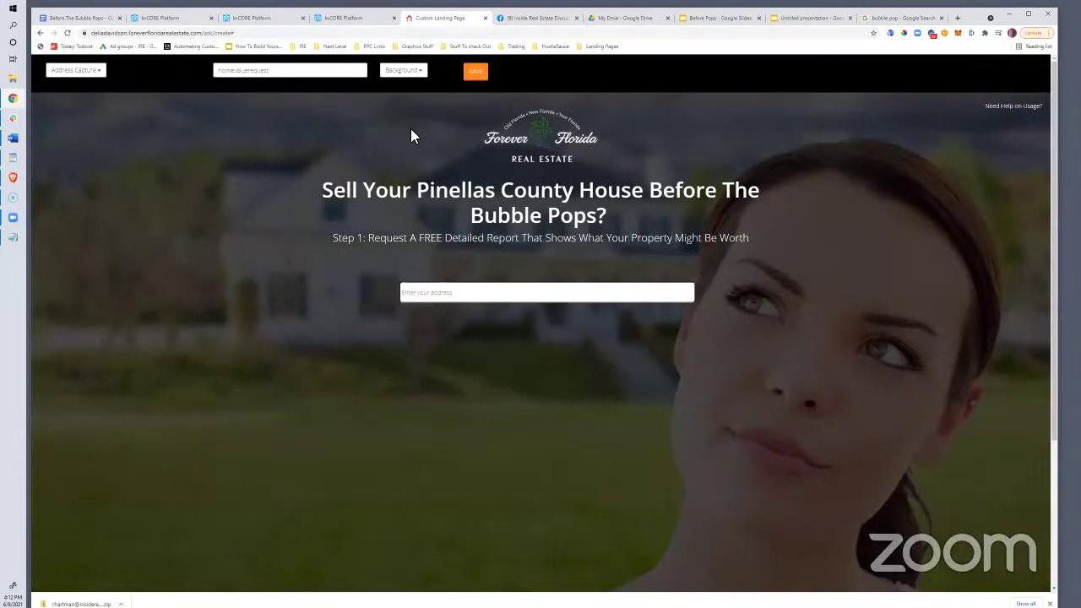
left_click(420, 73)
left_click(421, 71)
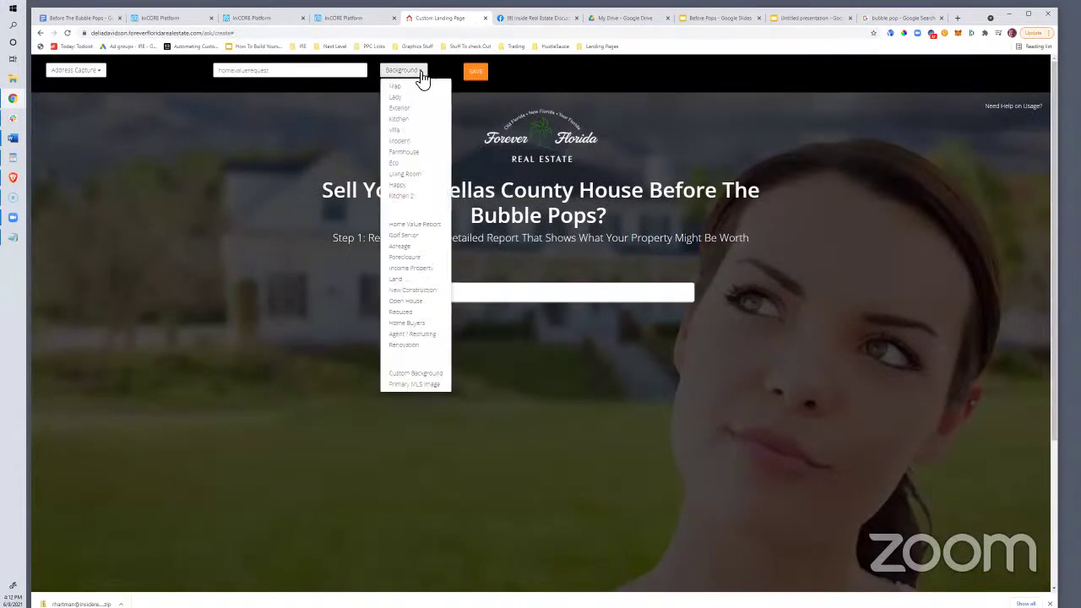
left_click(414, 374)
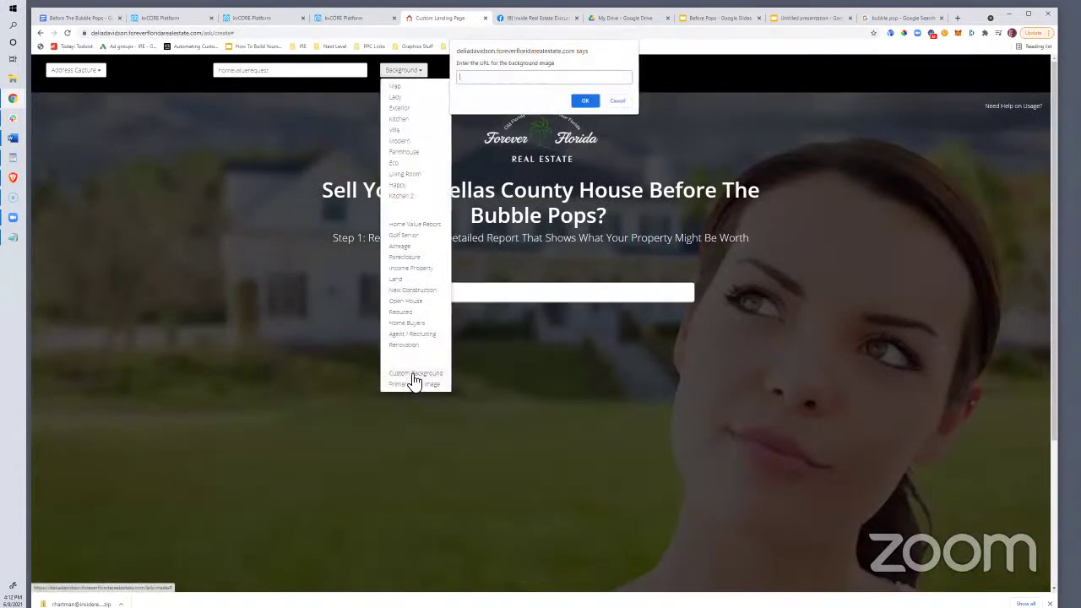
left_click(586, 102)
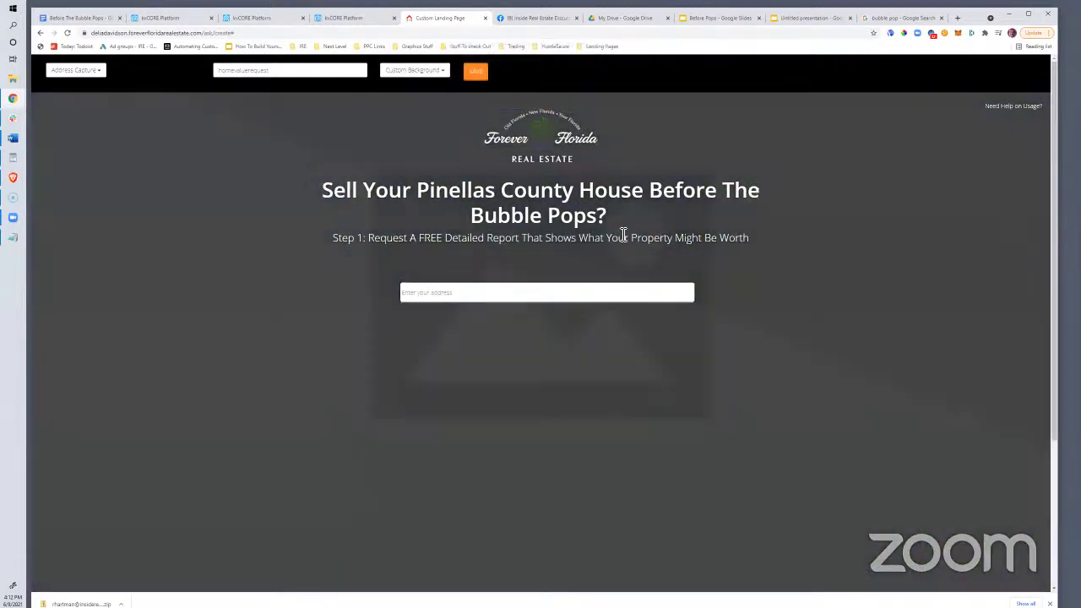
Open the Bubble Pop Jinx source page and paste the copied image address into the address bar
left_click(798, 17)
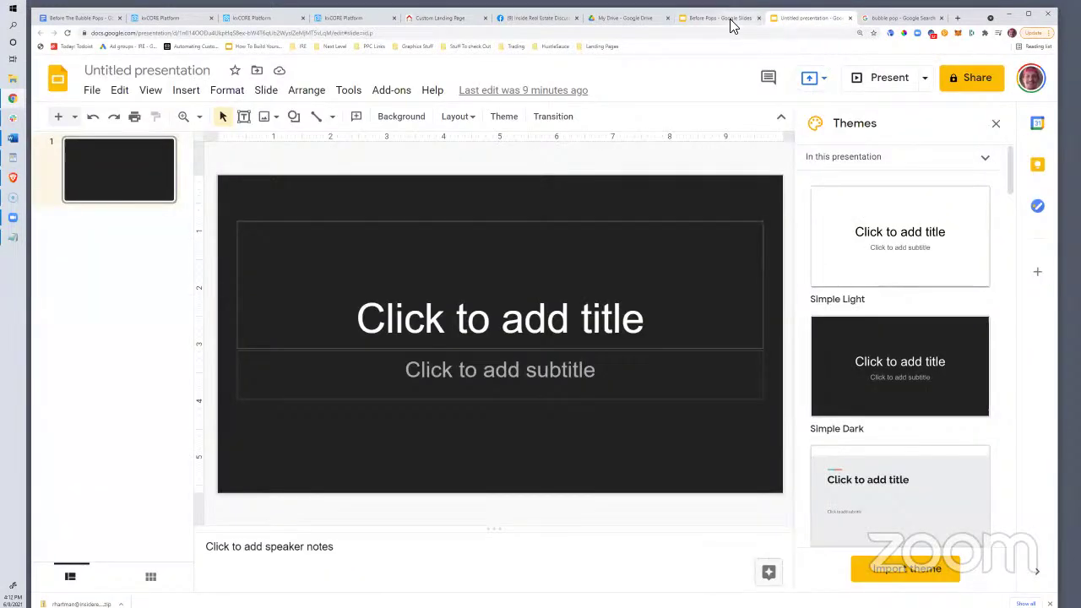
left_click(727, 18)
left_click(900, 18)
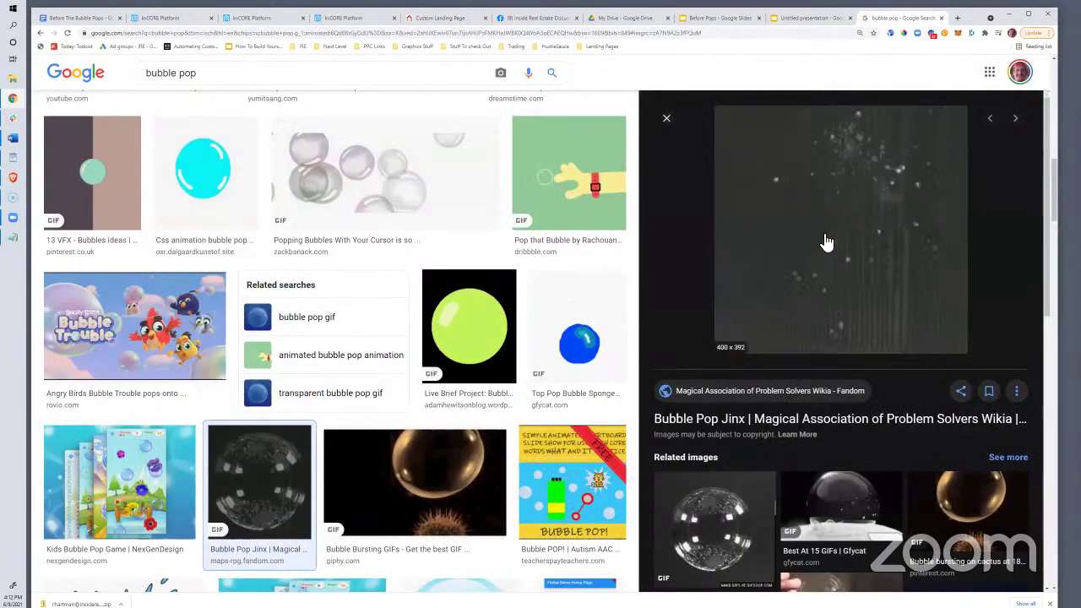
left_click(807, 287)
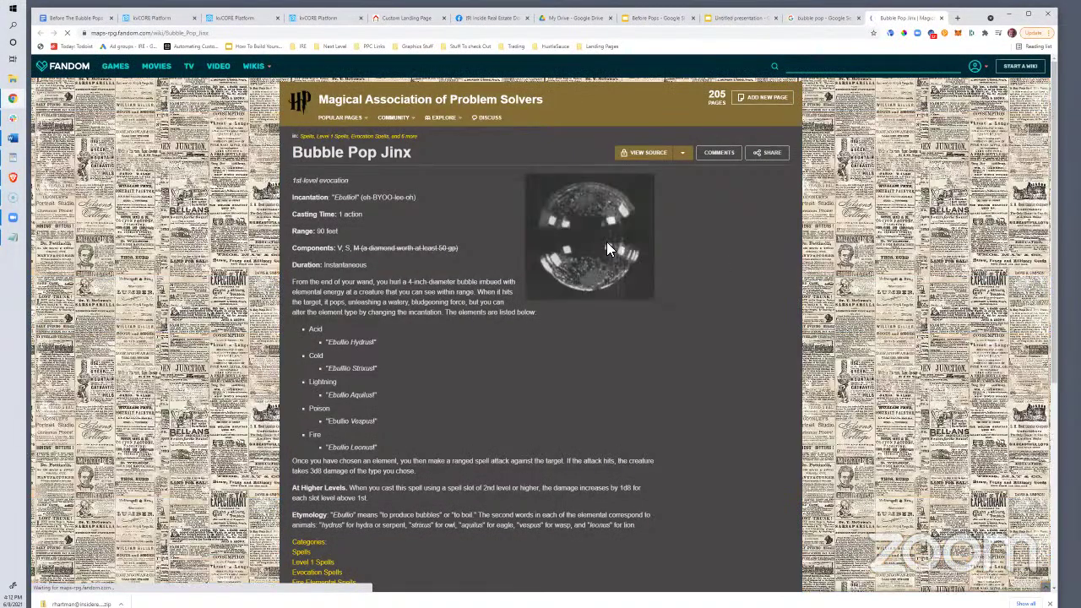
right_click(608, 244)
left_click(513, 292)
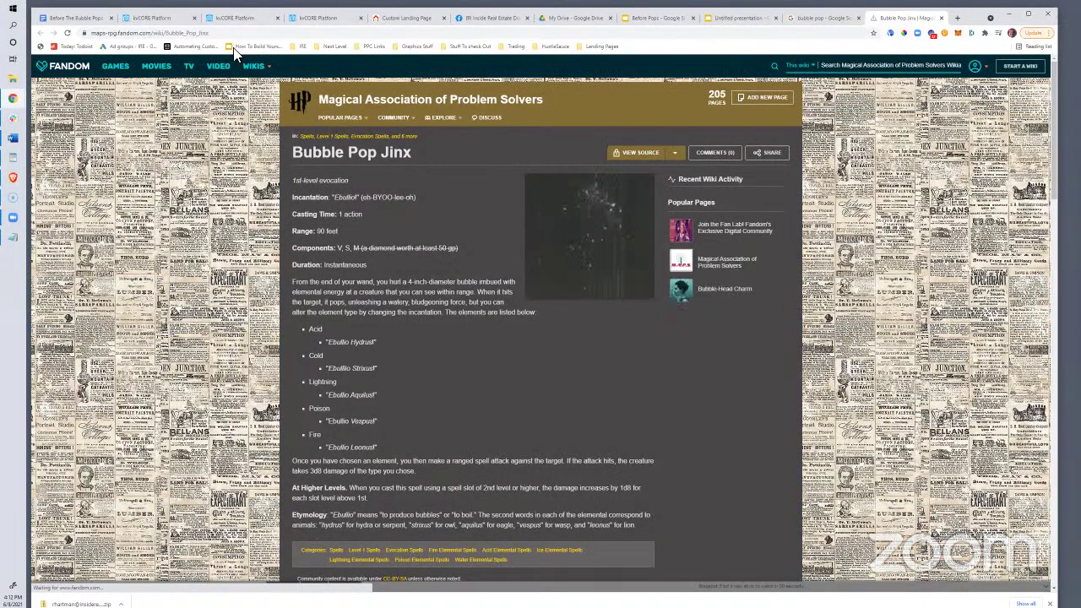
left_click(233, 34)
key("ctrl+v")
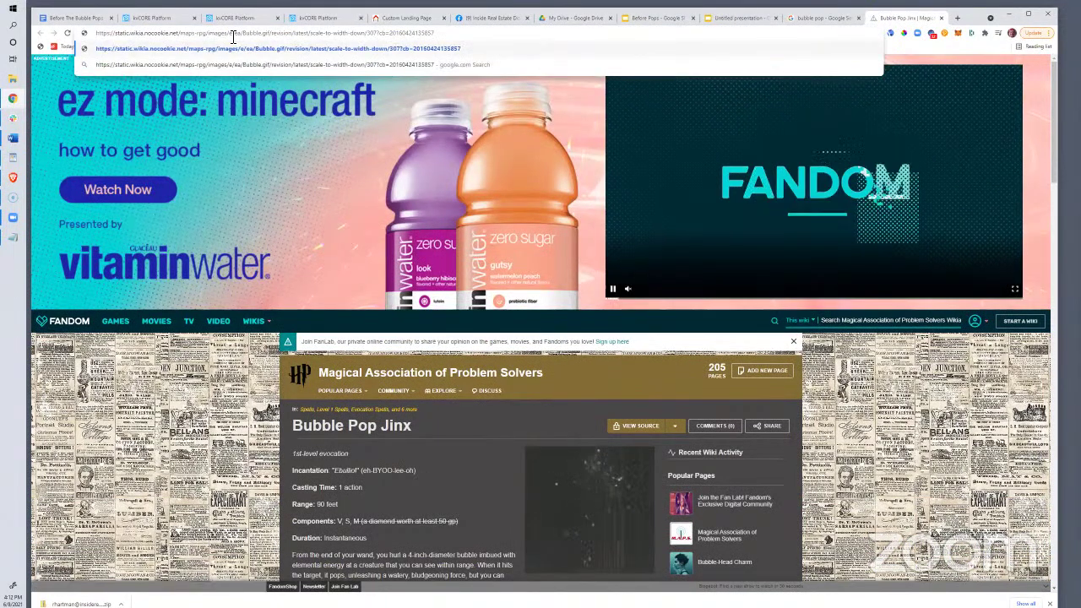
Back in the bubble pop results, preview the Bubble Pop Jinx GIF again and copy its image address
left_click(831, 23)
scroll(428, 401, "down", 5)
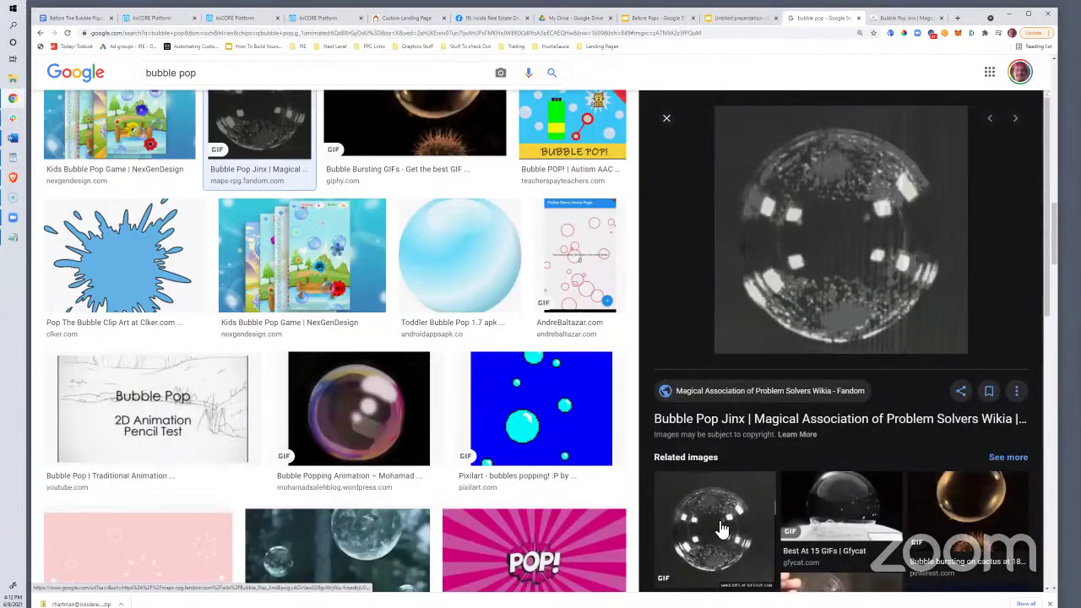
left_click(722, 530)
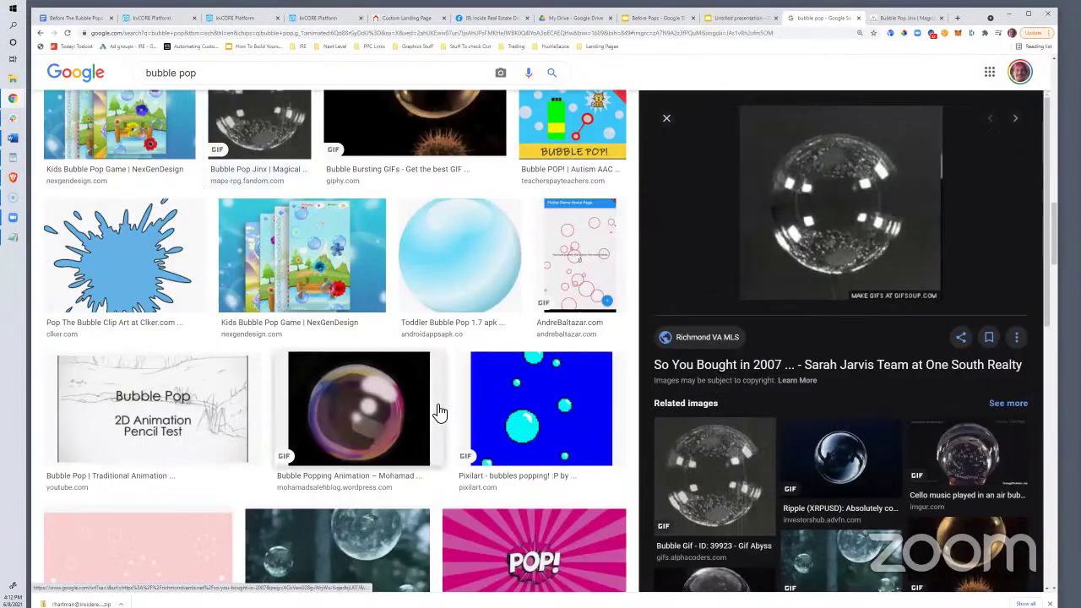
scroll(439, 413, "down", 2)
scroll(381, 345, "up", 5)
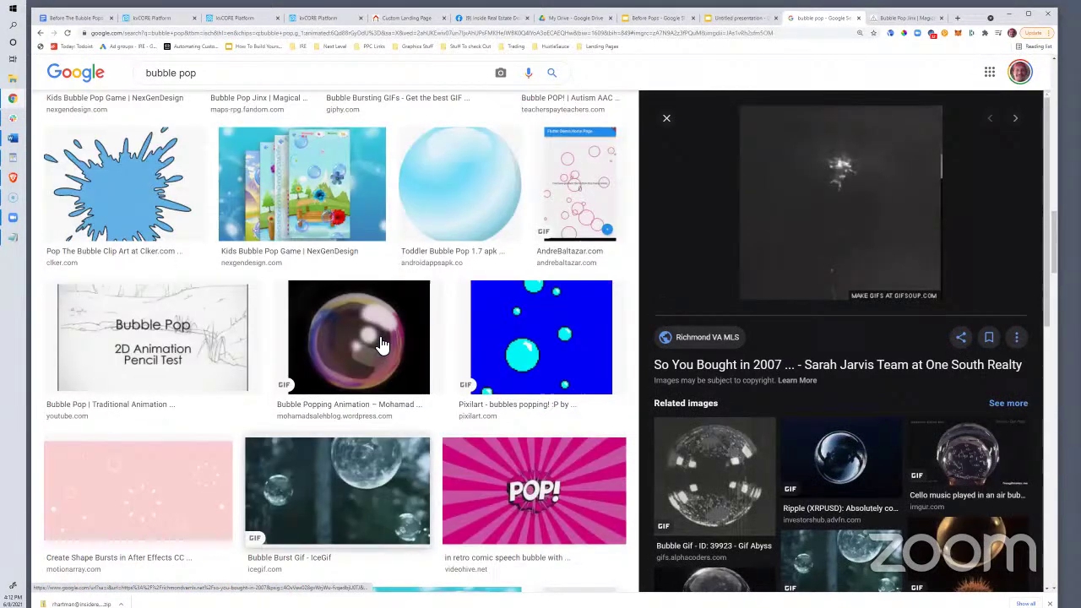
left_click(246, 285)
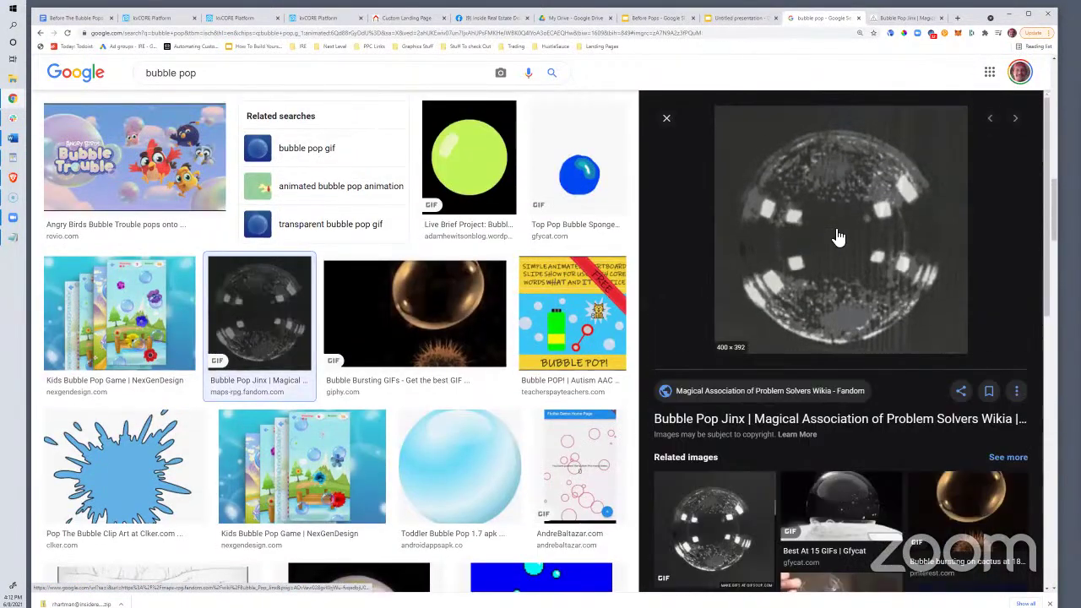
scroll(841, 253, "down", 2)
scroll(816, 285, "up", 2)
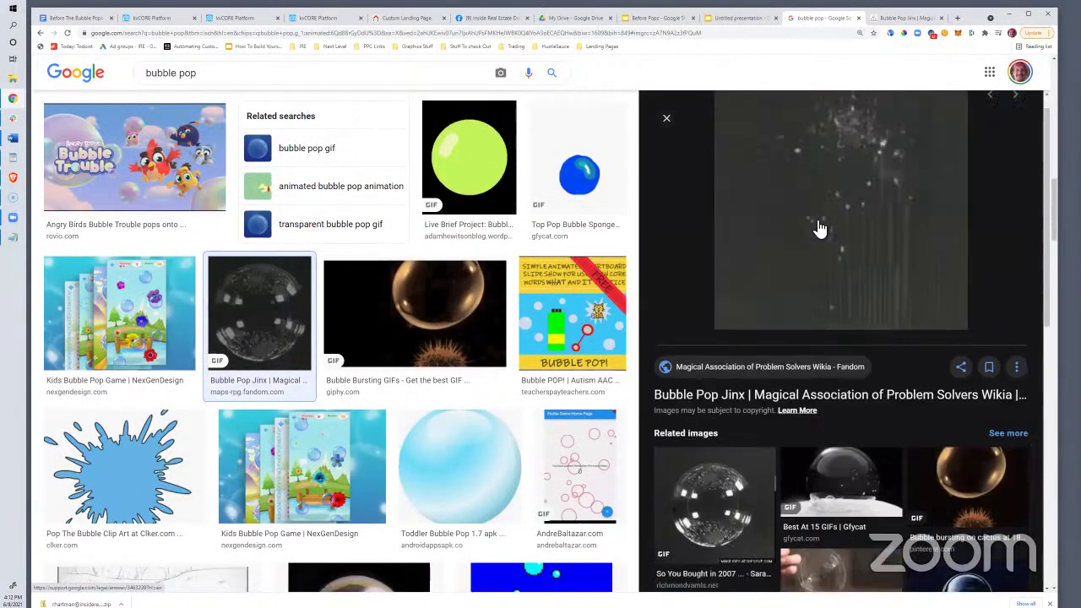
right_click(817, 223)
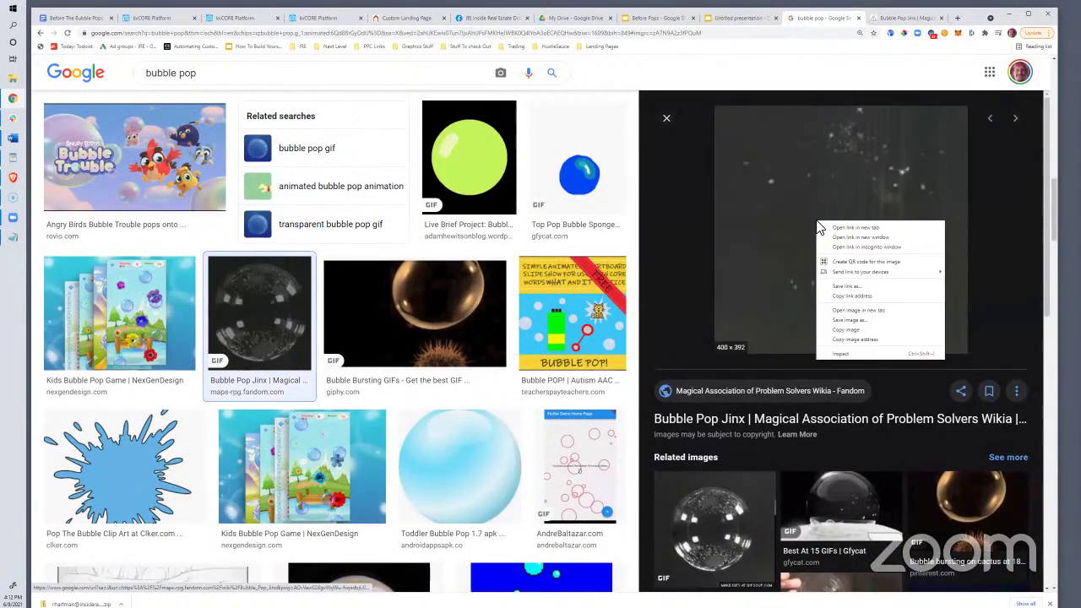
left_click(851, 340)
left_click(757, 37)
Load the pasted Bubble Pop Jinx GIF address and save the image to the Desktop as Bubble.gif
key("ctrl+v")
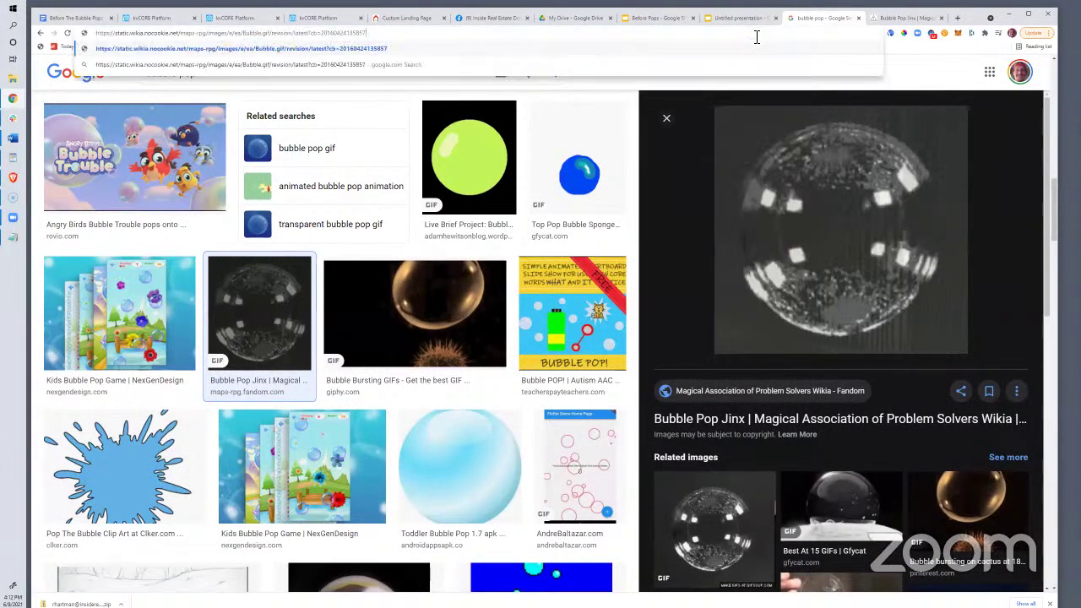
key("Return")
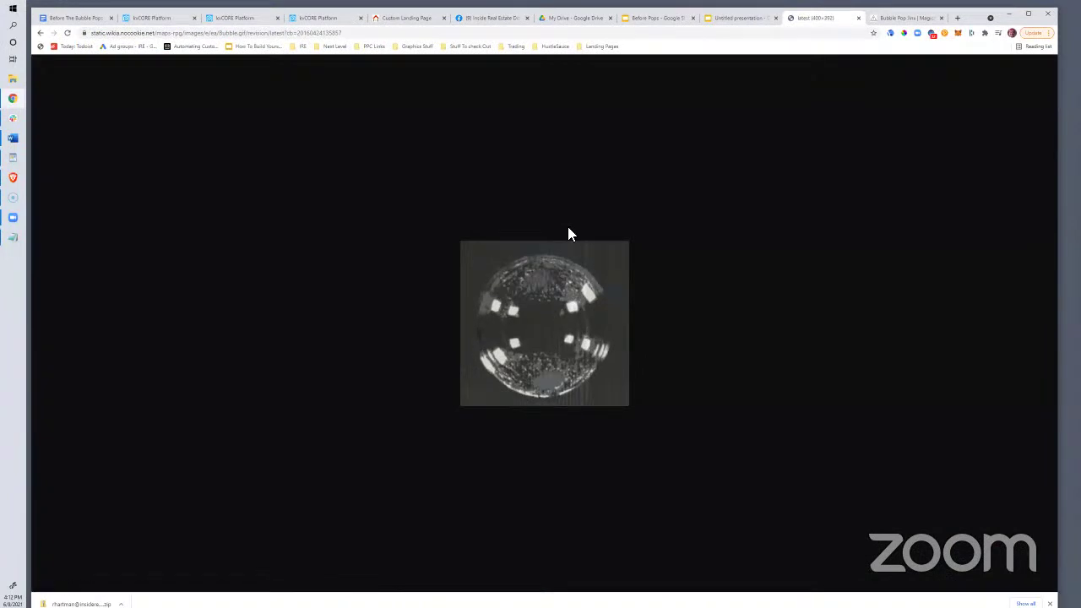
right_click(535, 296)
left_click(566, 319)
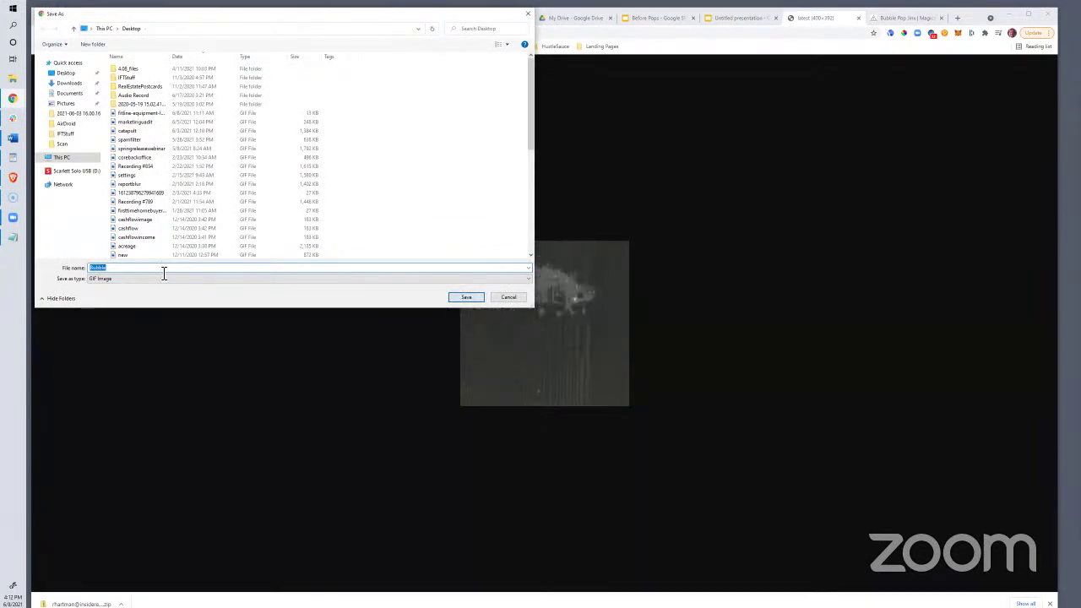
left_click(467, 298)
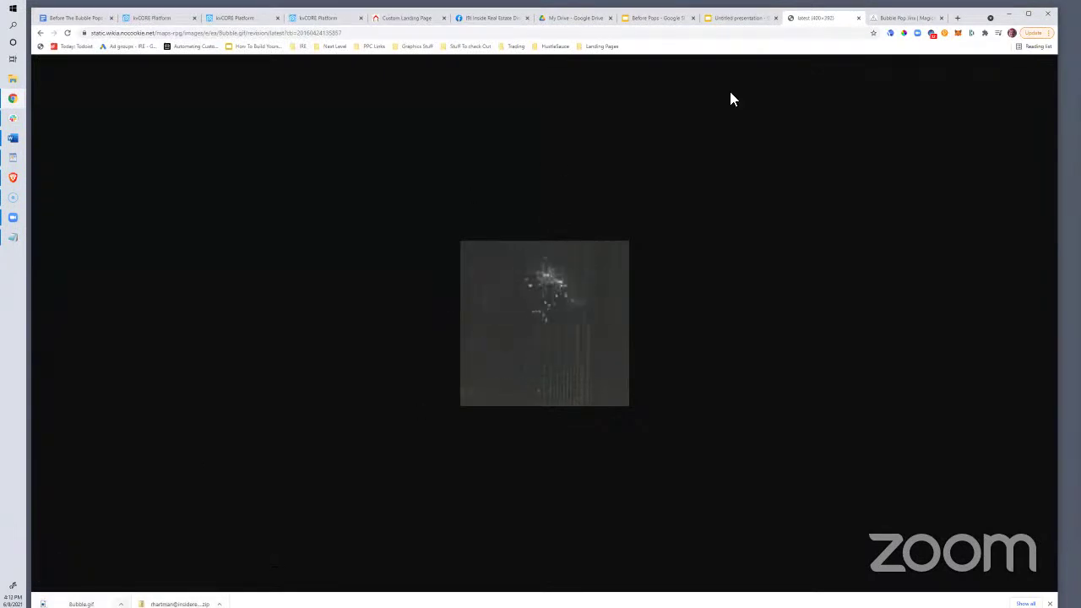
On the kvCORE dashboard, open Blog Posts from Quick Actions and check the other kvCORE tab
left_click(241, 17)
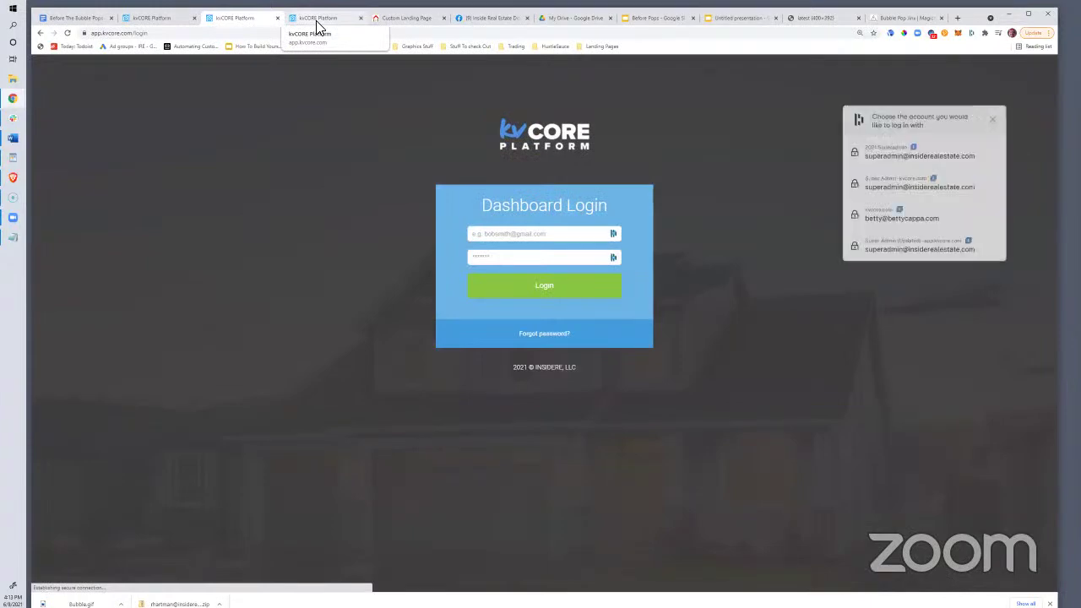
left_click(318, 20)
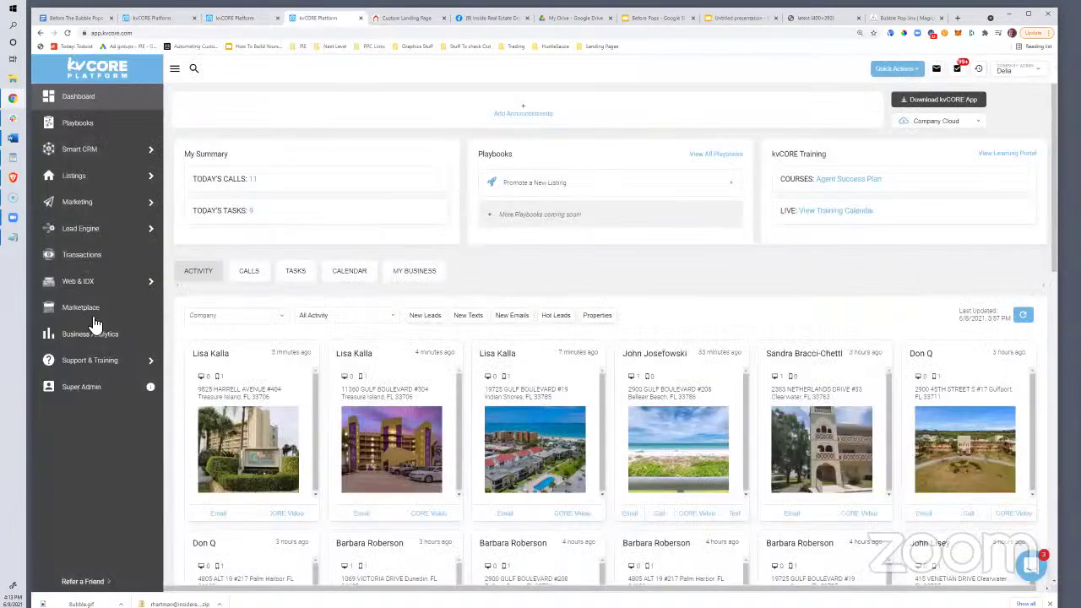
left_click(917, 69)
left_click(894, 181)
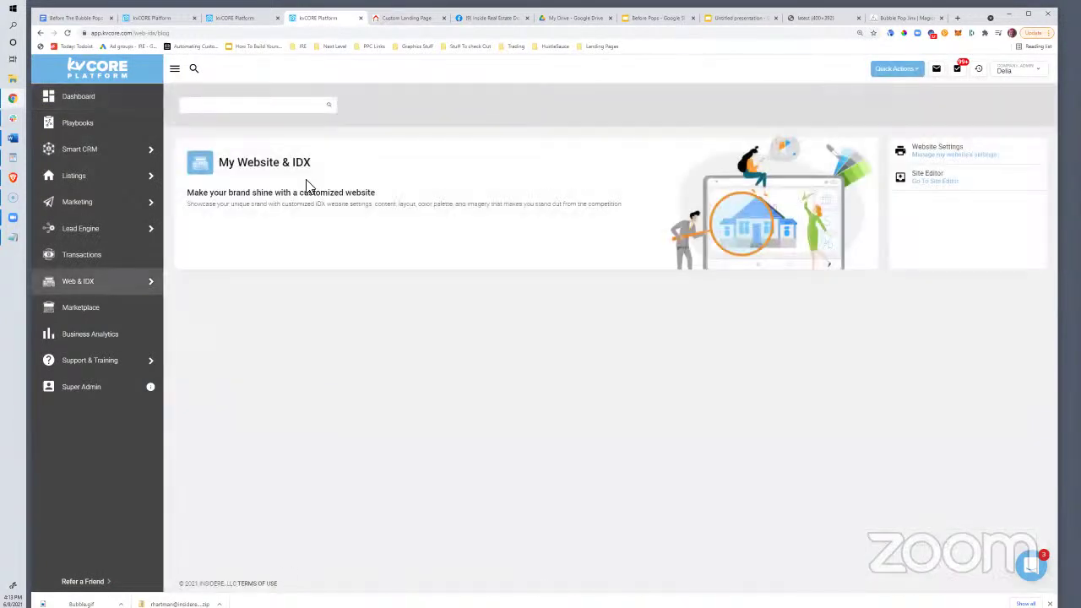
left_click(907, 74)
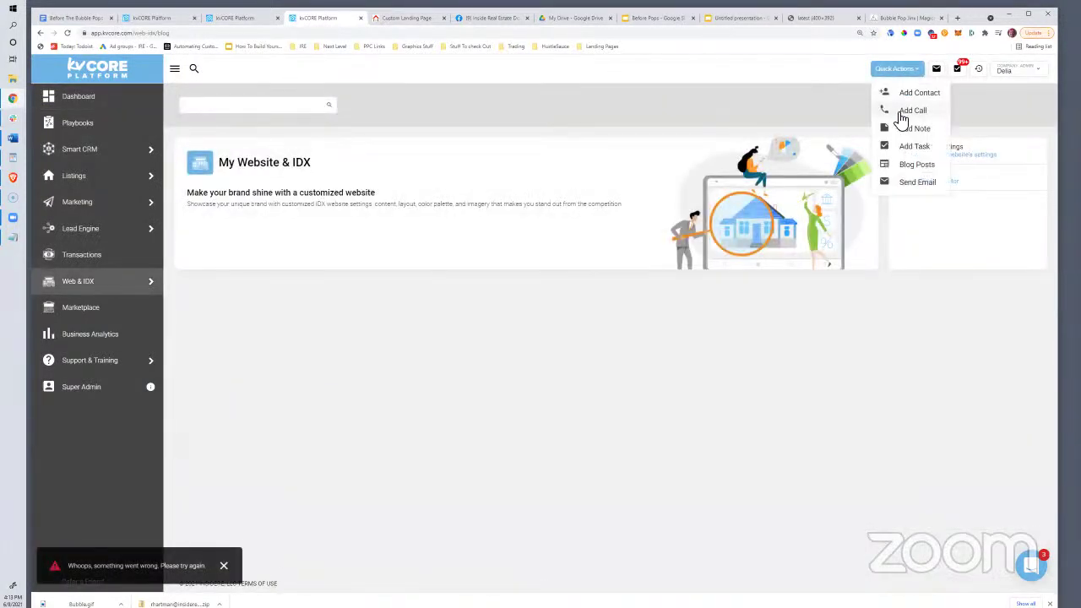
left_click(910, 165)
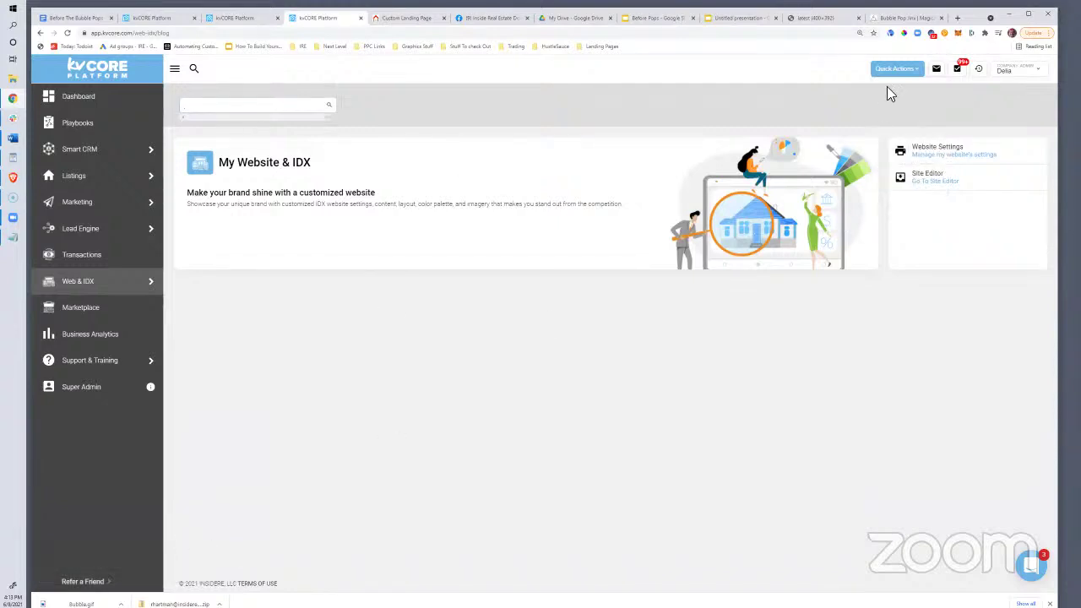
left_click(899, 73)
left_click(919, 166)
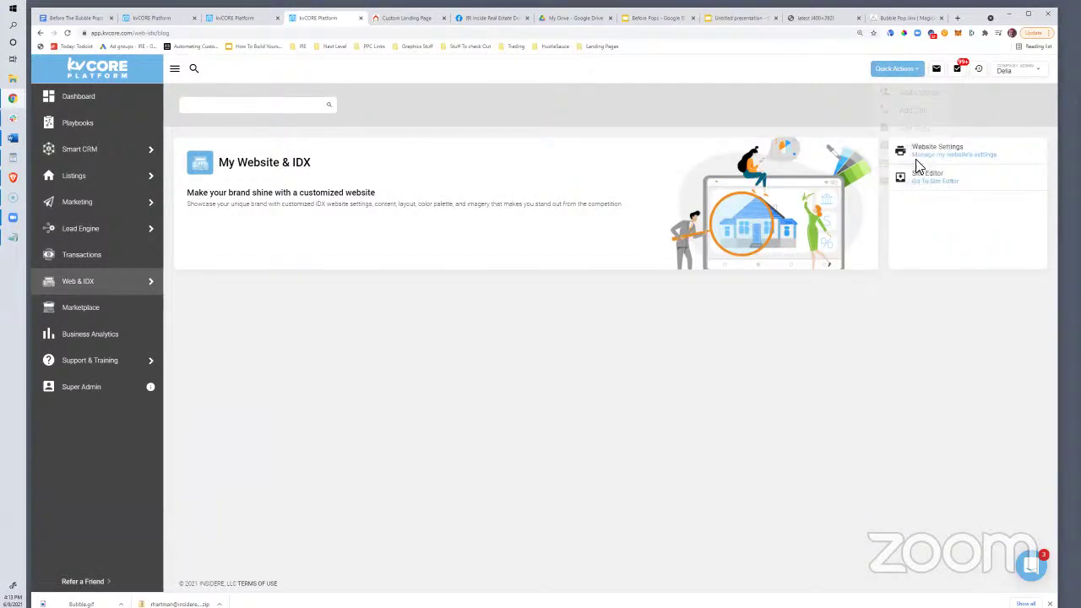
left_click(914, 74)
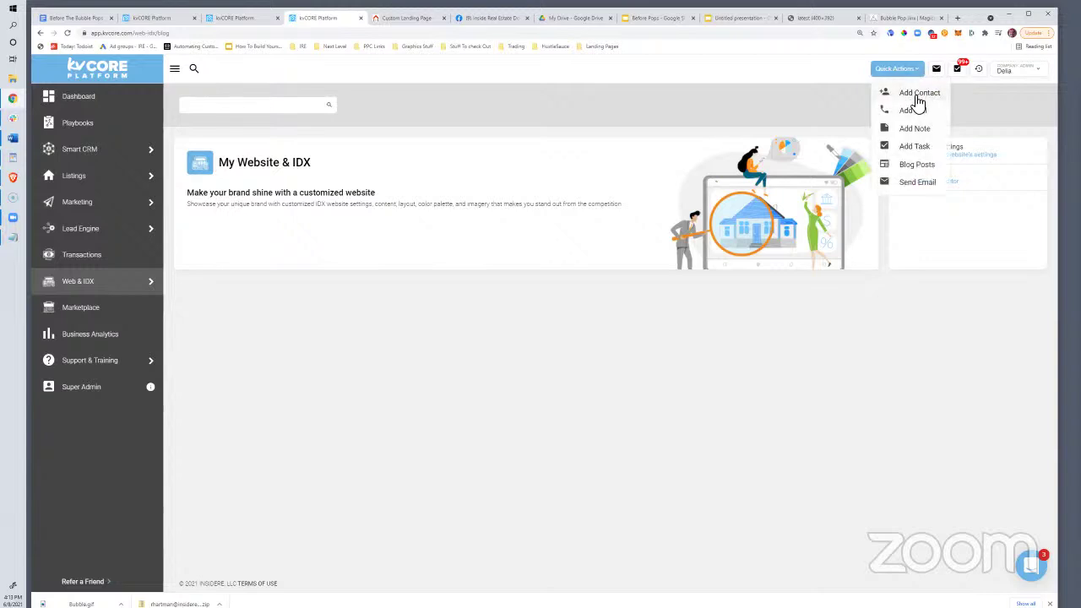
left_click(155, 18)
left_click(315, 18)
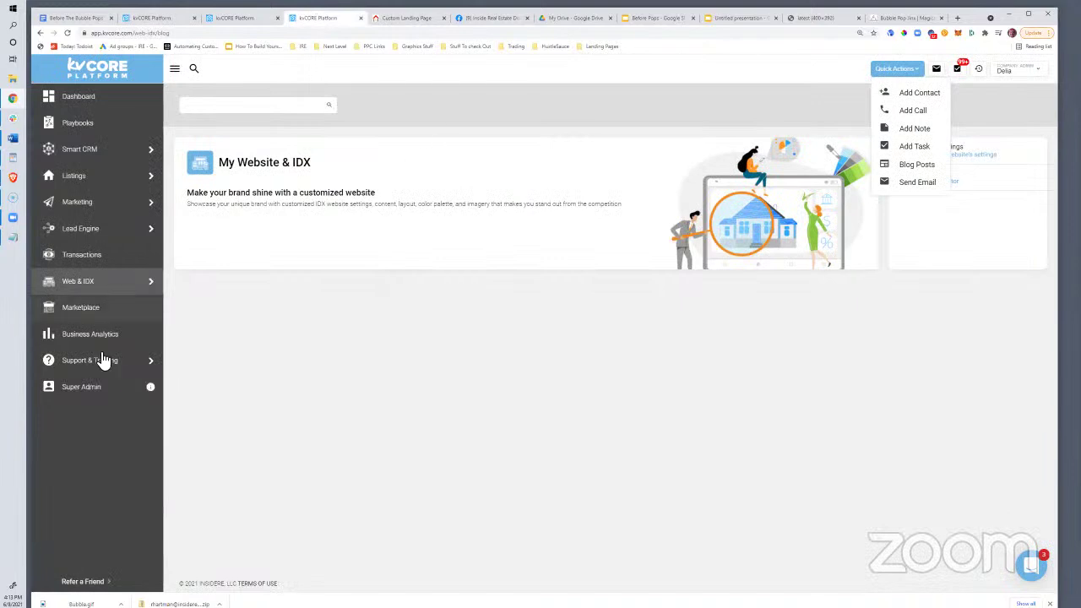
left_click(911, 170)
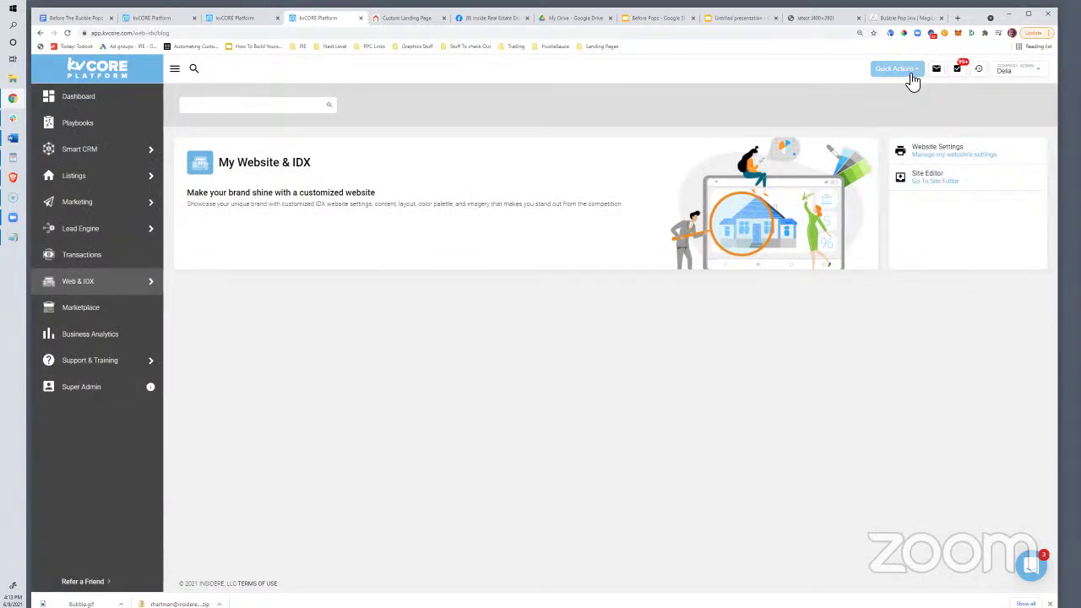
Choose Add Contact from Quick Actions and autofill the login with the saved admin credentials
left_click(911, 74)
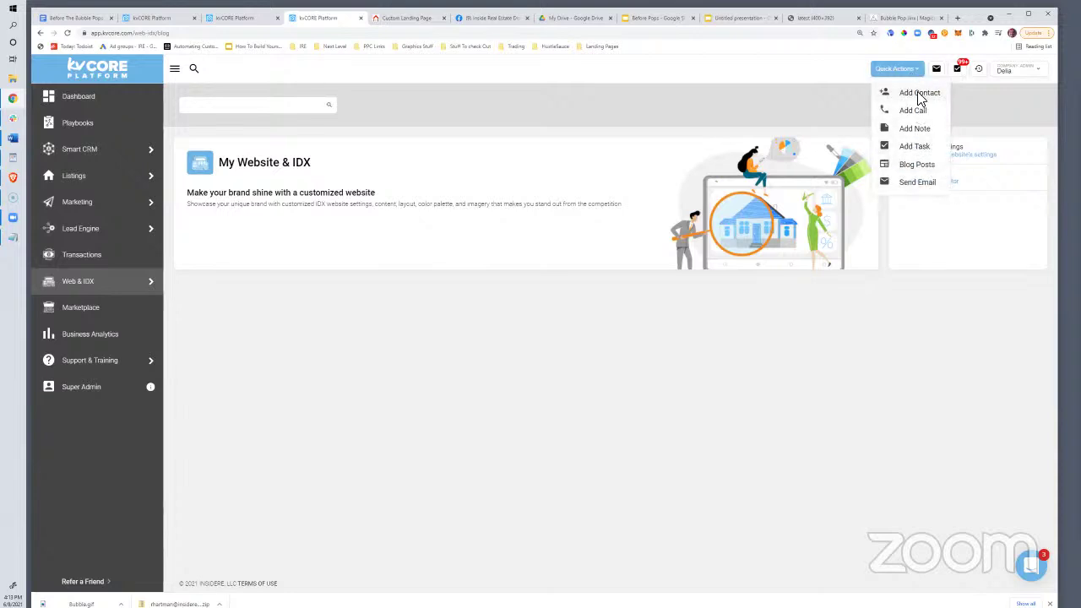
left_click(919, 93)
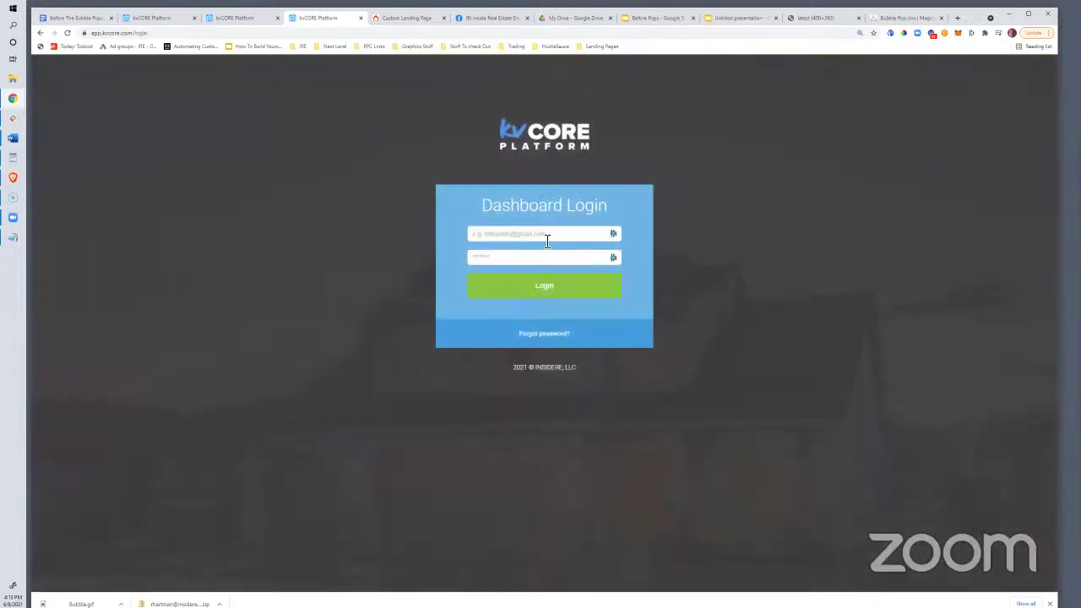
left_click(613, 234)
left_click(568, 314)
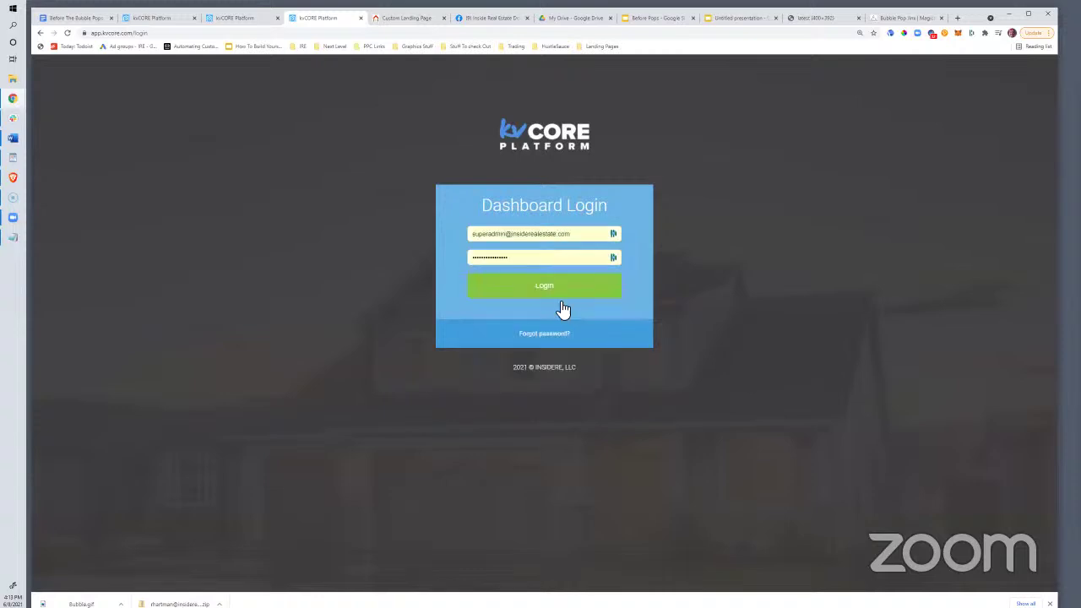
Log in and search the Super Admin users list for the agent's e-mail address
left_click(565, 297)
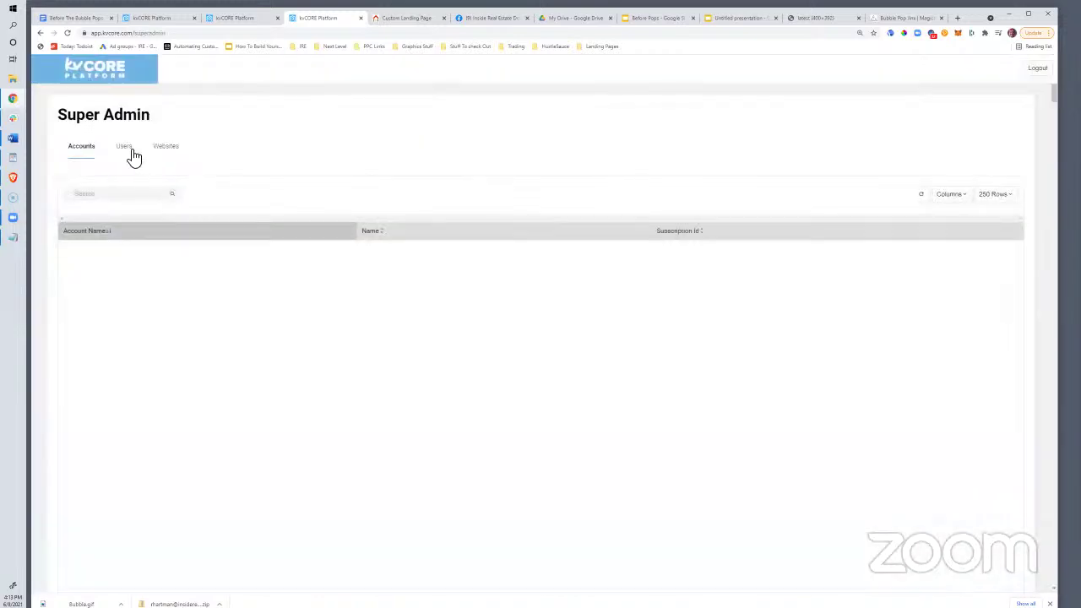
left_click(130, 152)
left_click(137, 196)
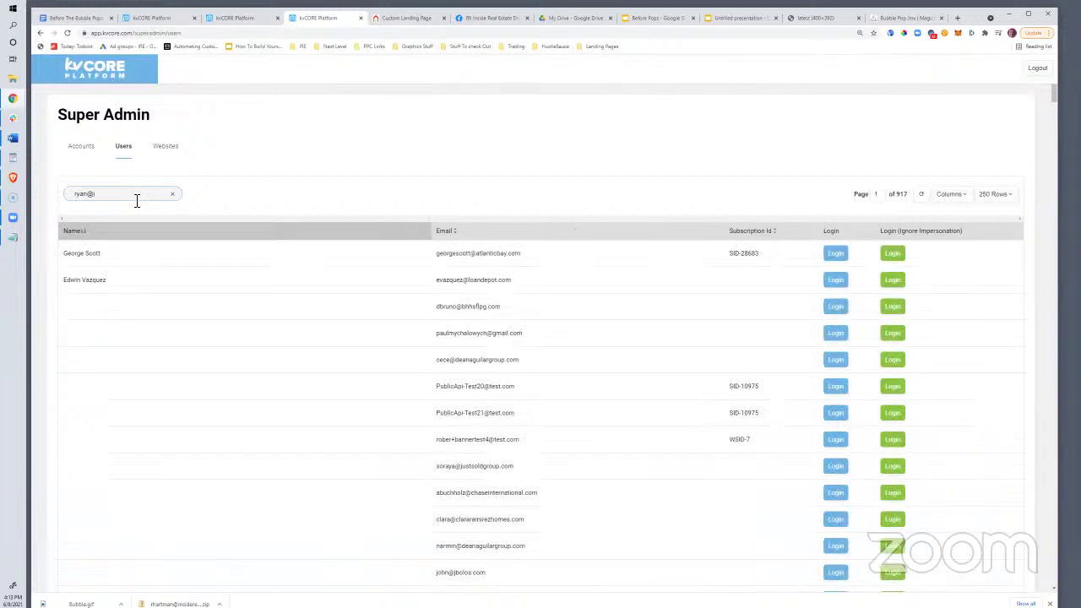
key("Return")
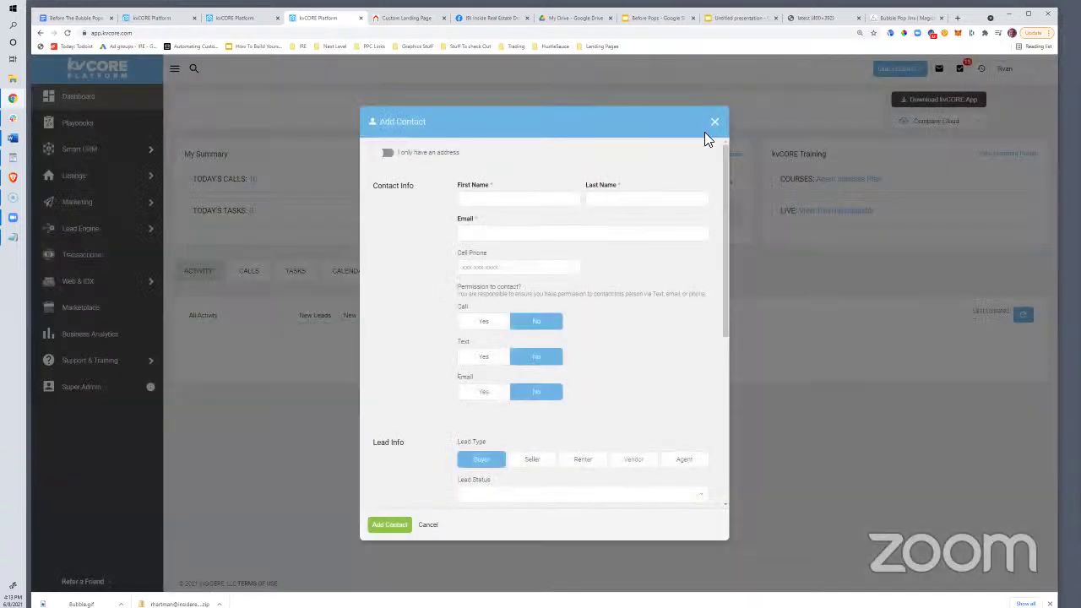
Close the new contact form and start a new post from Quick Actions > Blog Posts
left_click(714, 123)
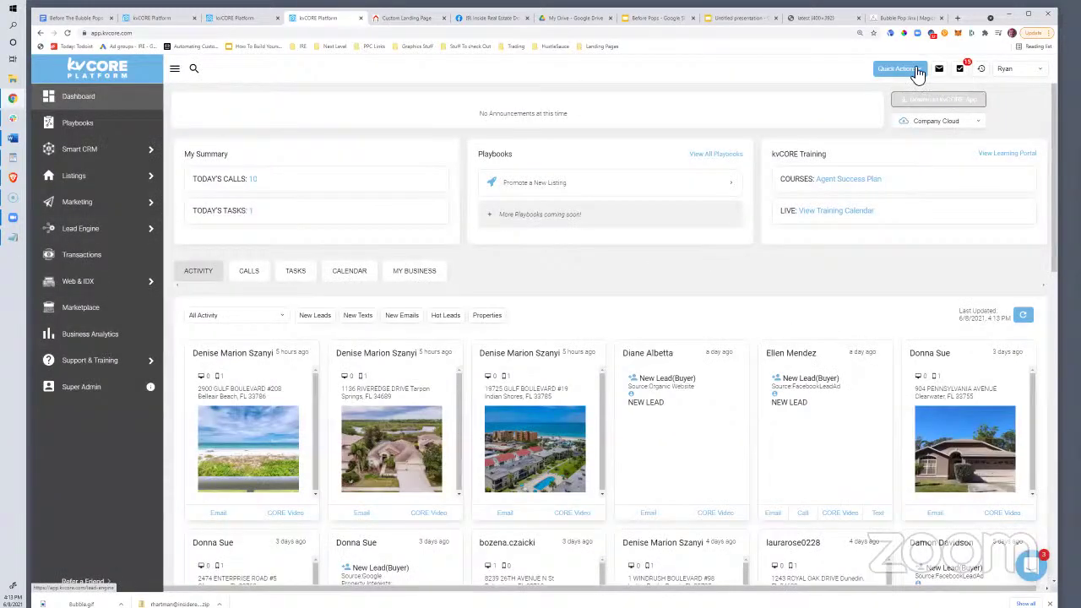
left_click(892, 73)
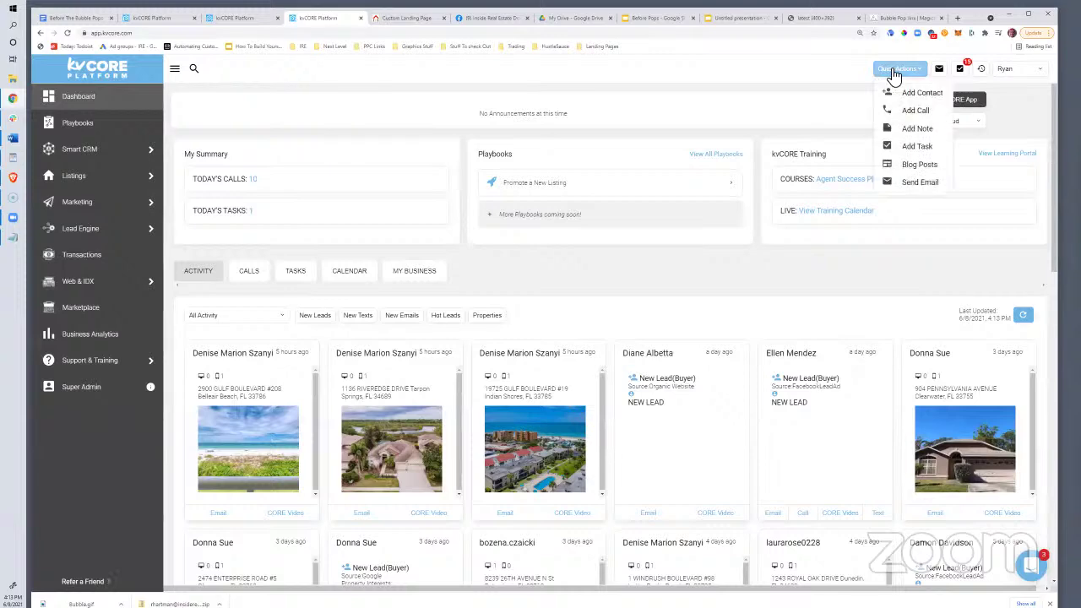
left_click(924, 165)
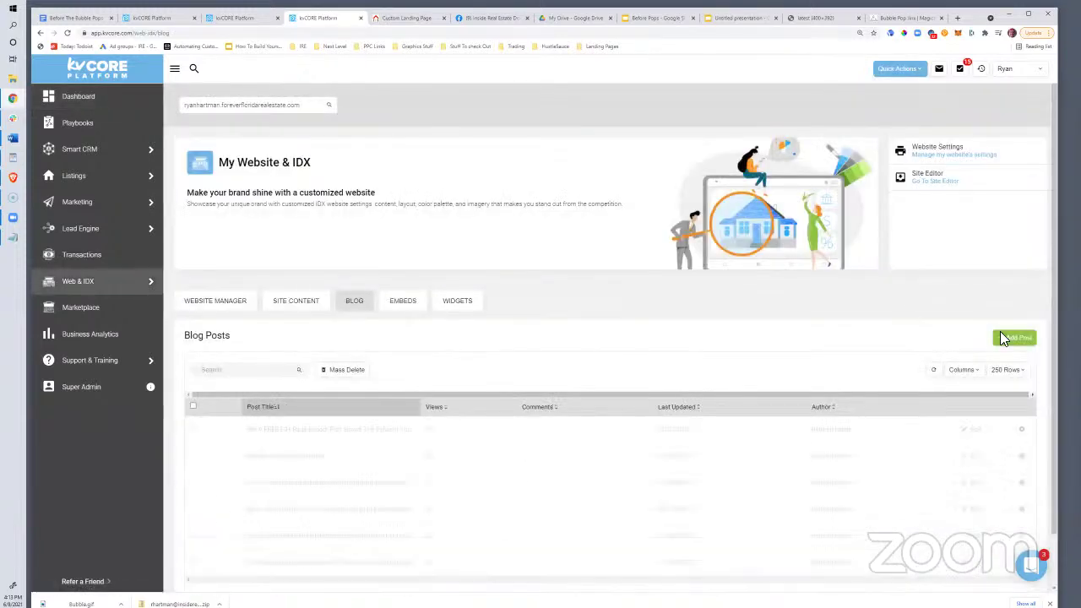
left_click(1016, 338)
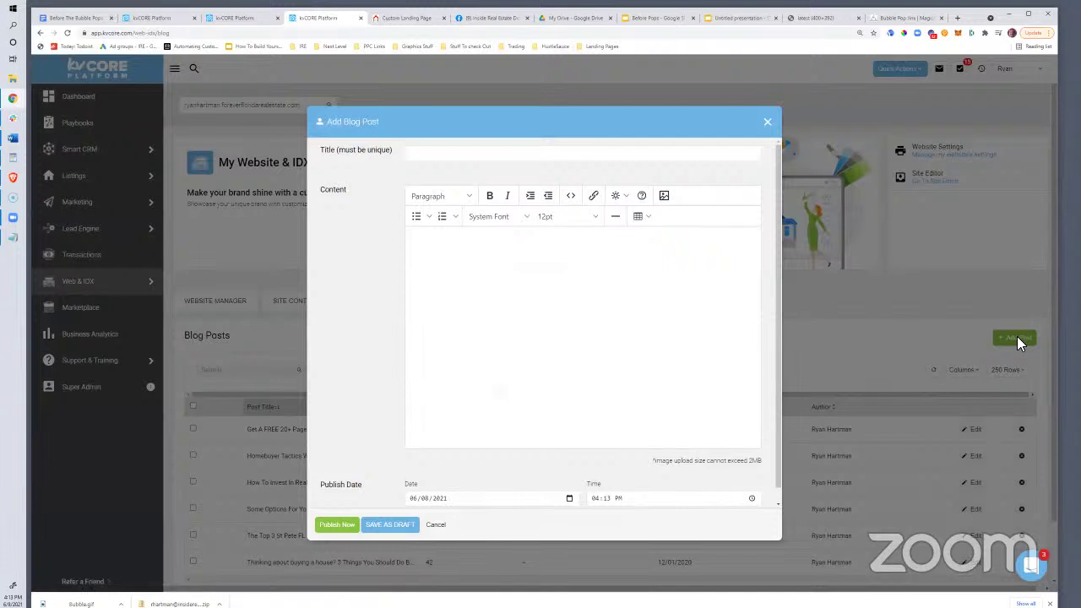
Upload an image from Downloads into the post's Insert Image dialog, sized 400 by 392
left_click(664, 196)
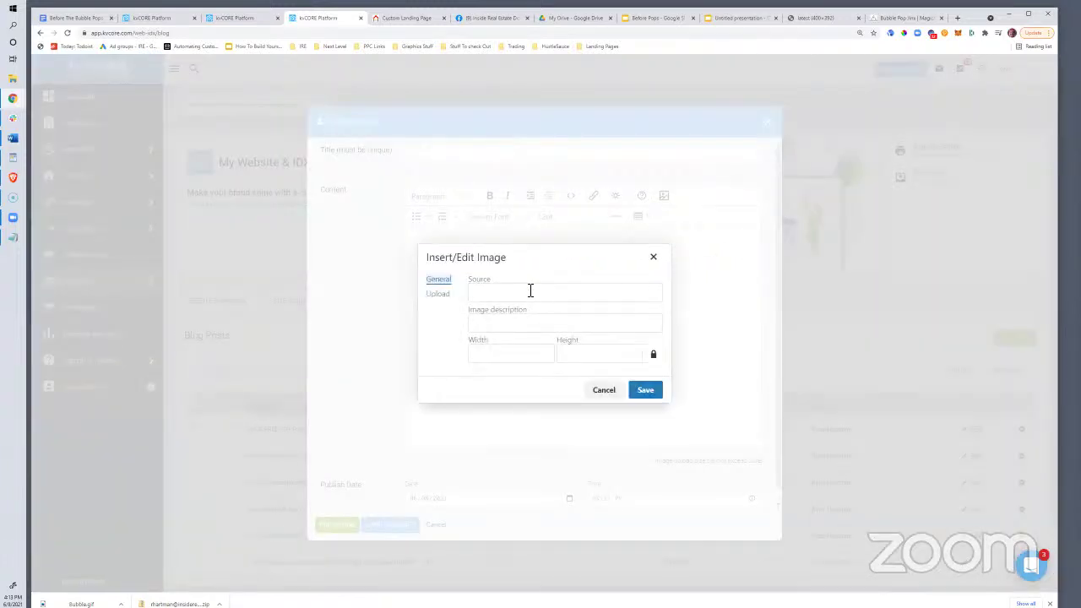
left_click(437, 296)
left_click(573, 332)
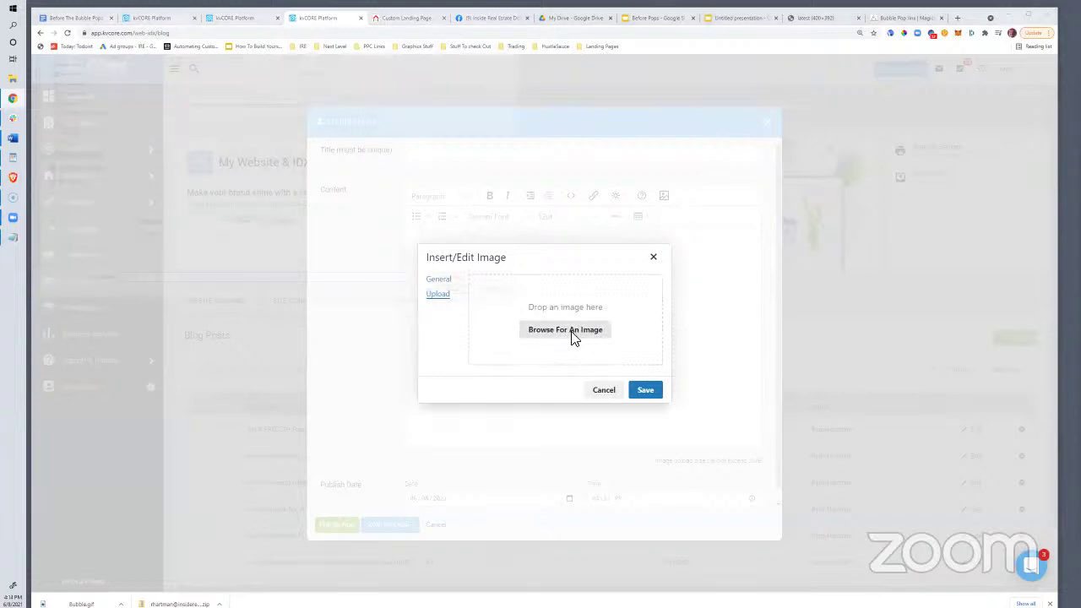
left_click(69, 82)
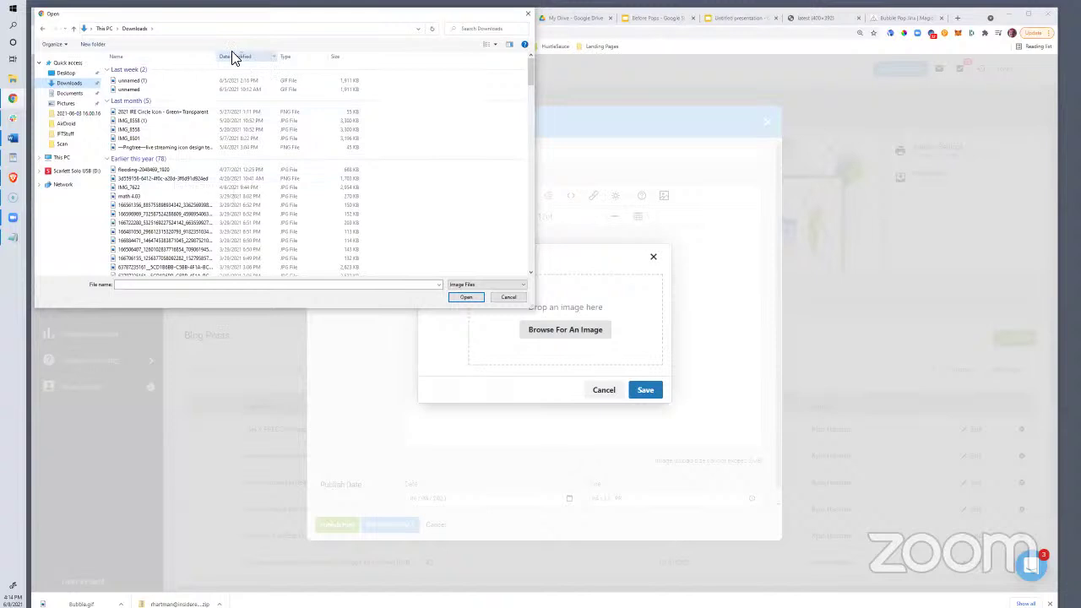
left_click(138, 56)
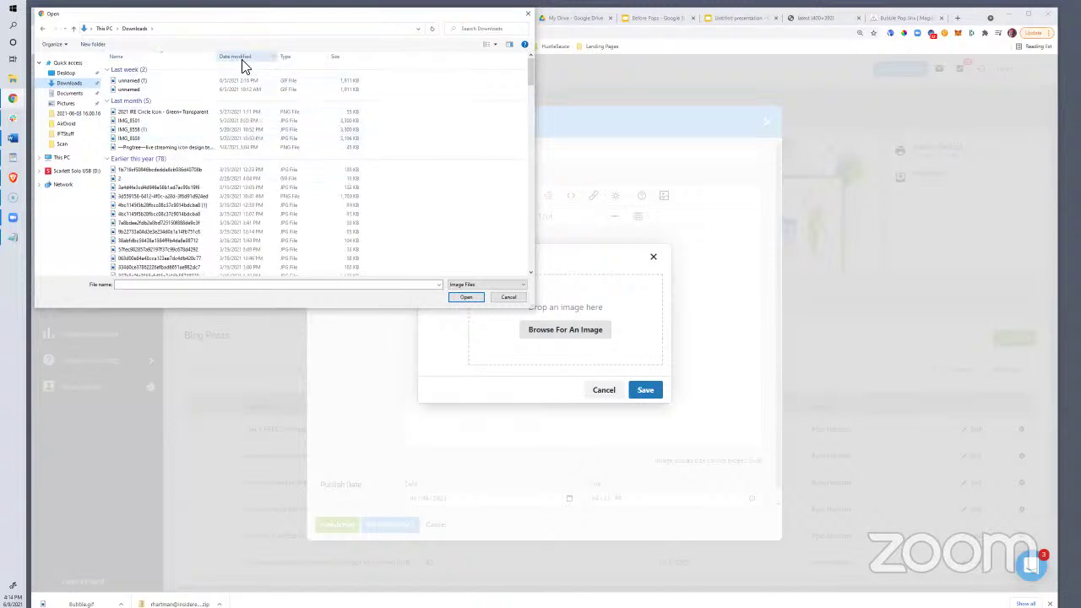
left_click(243, 59)
left_click(148, 57)
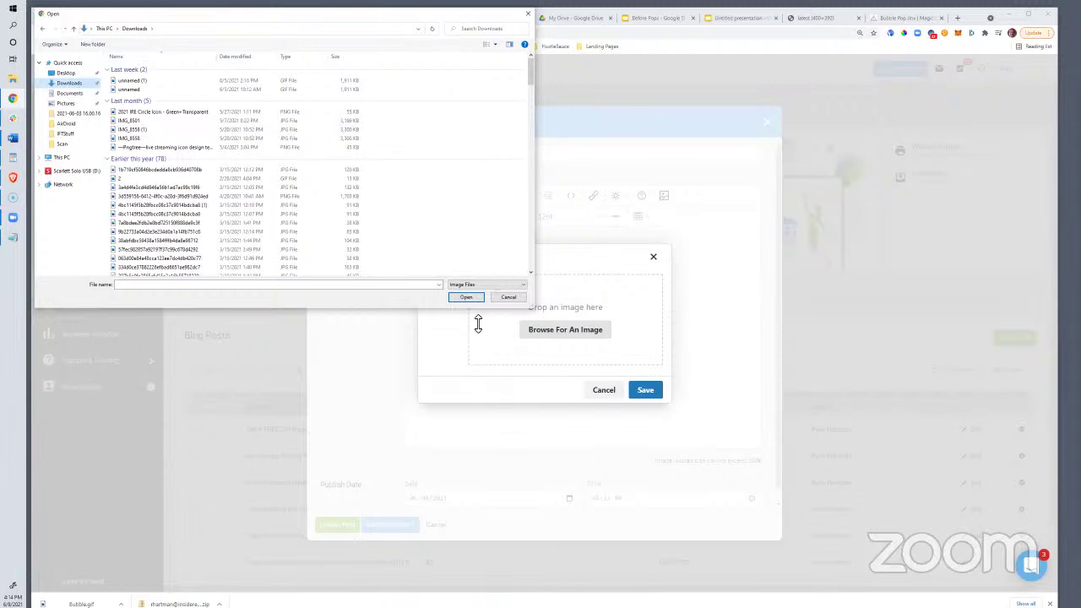
left_click(497, 298)
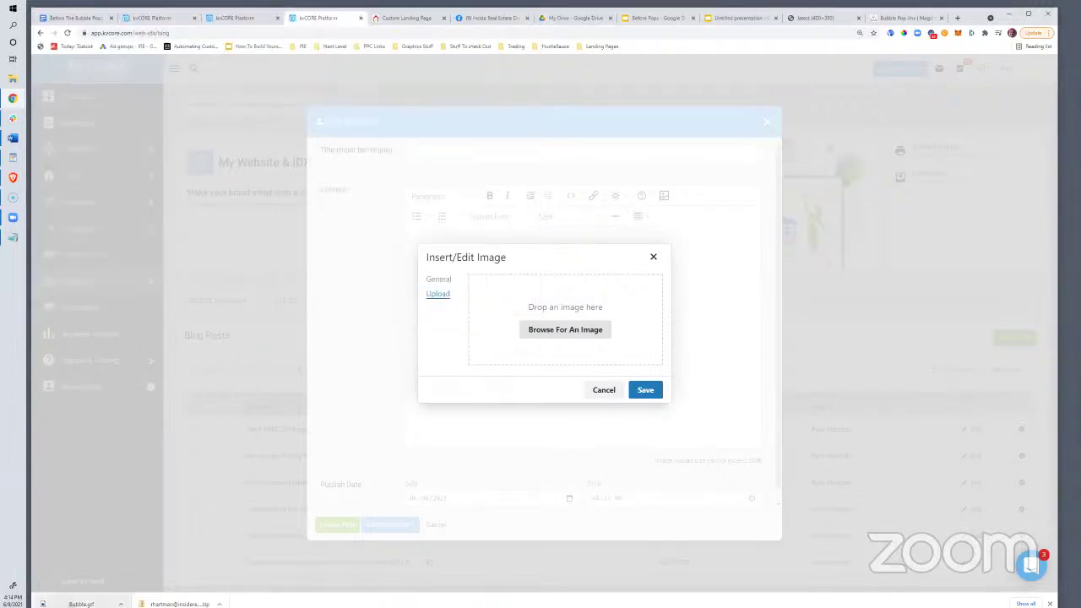
left_click_drag(553, 337, 553, 339)
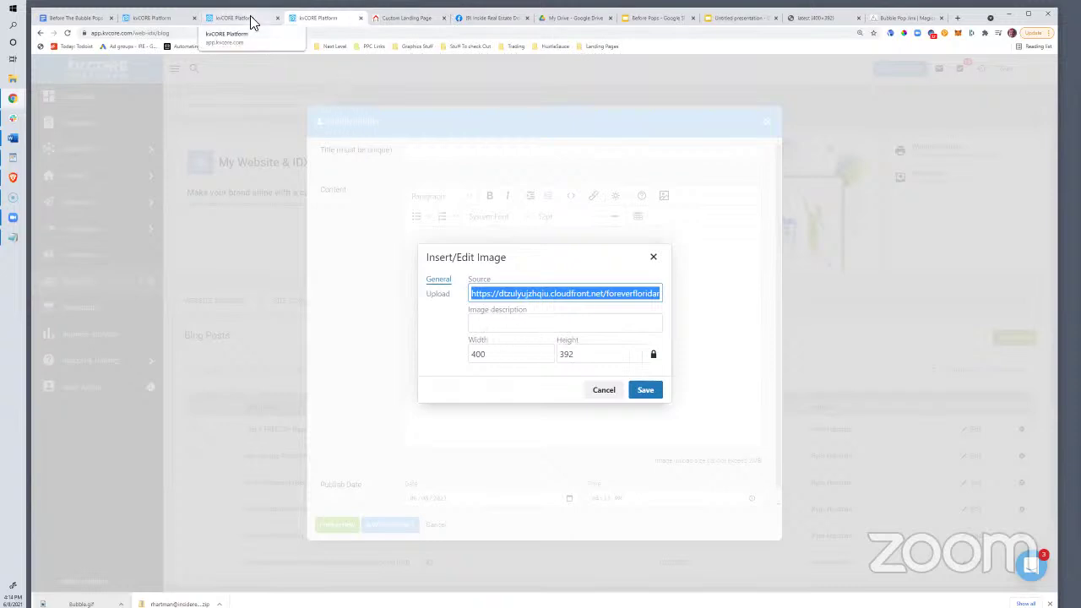
Set the Bubble Pops landing page's background to Custom Background using the uploaded image URL
left_click(422, 20)
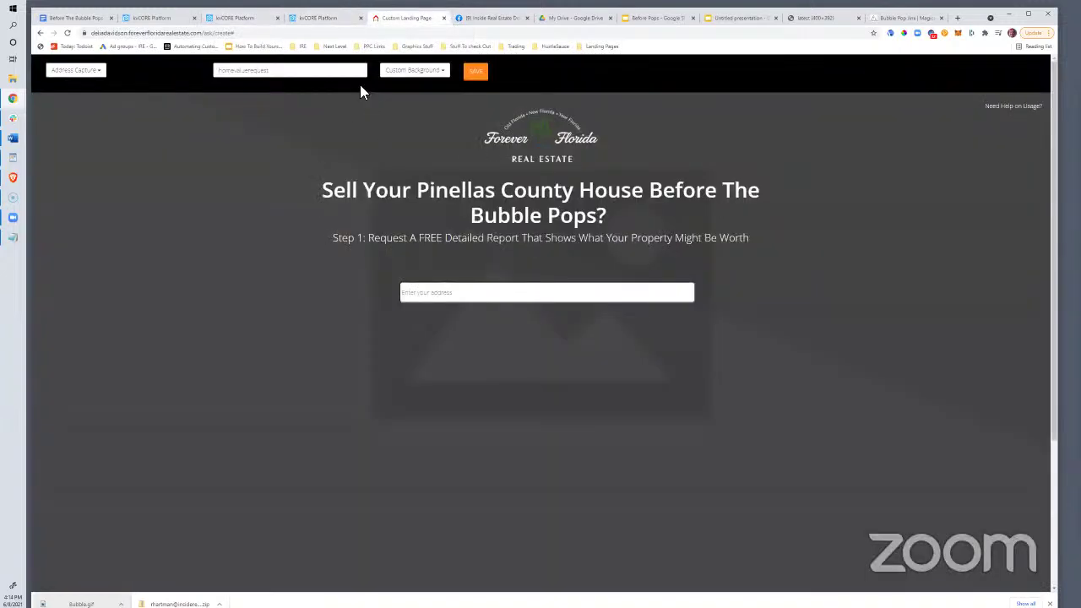
left_click(415, 71)
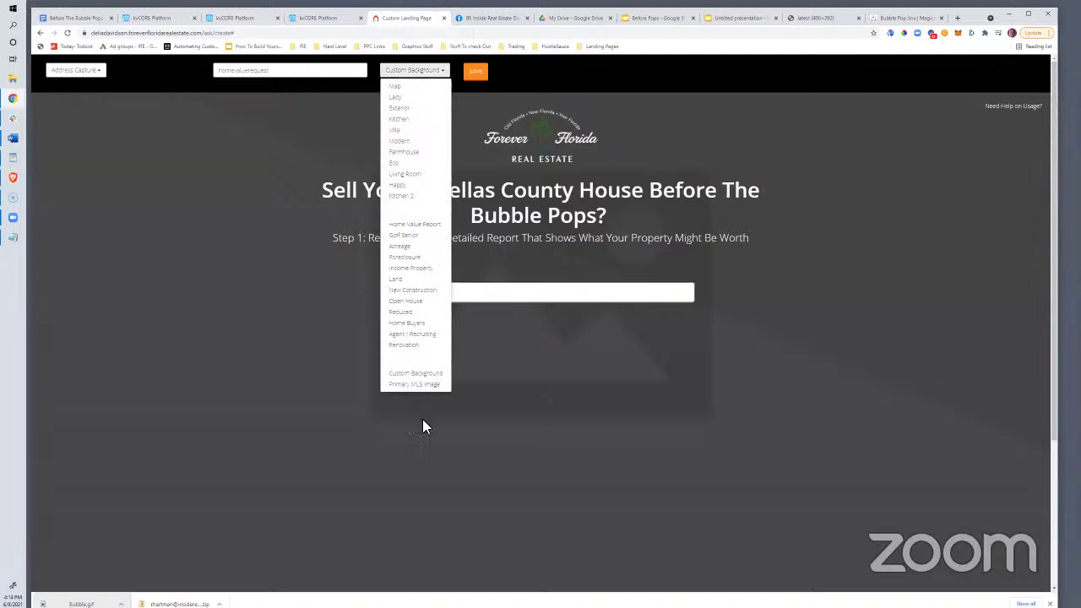
left_click(414, 376)
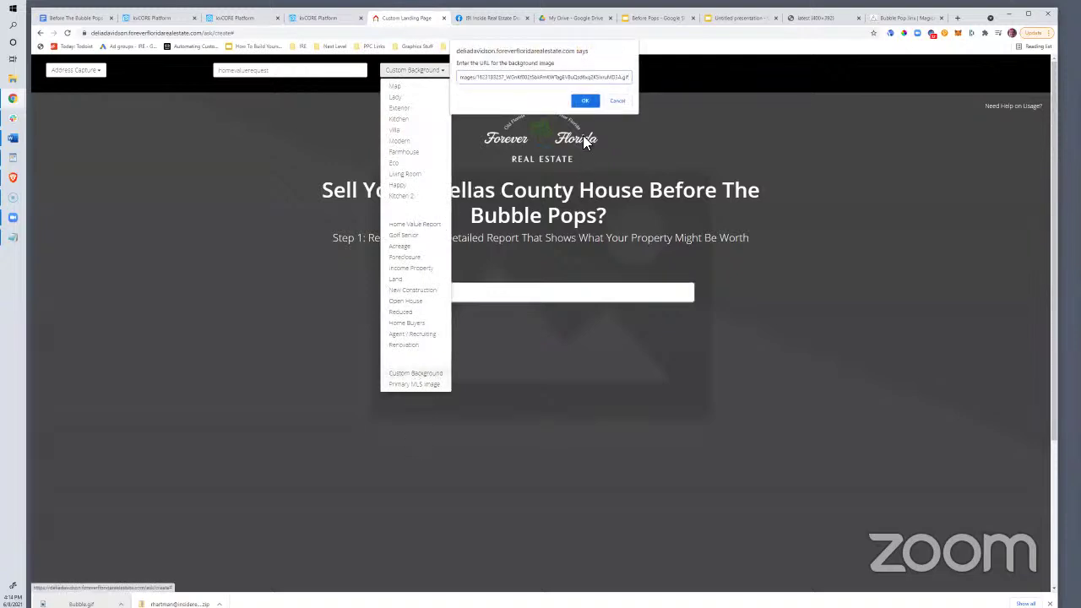
left_click(587, 102)
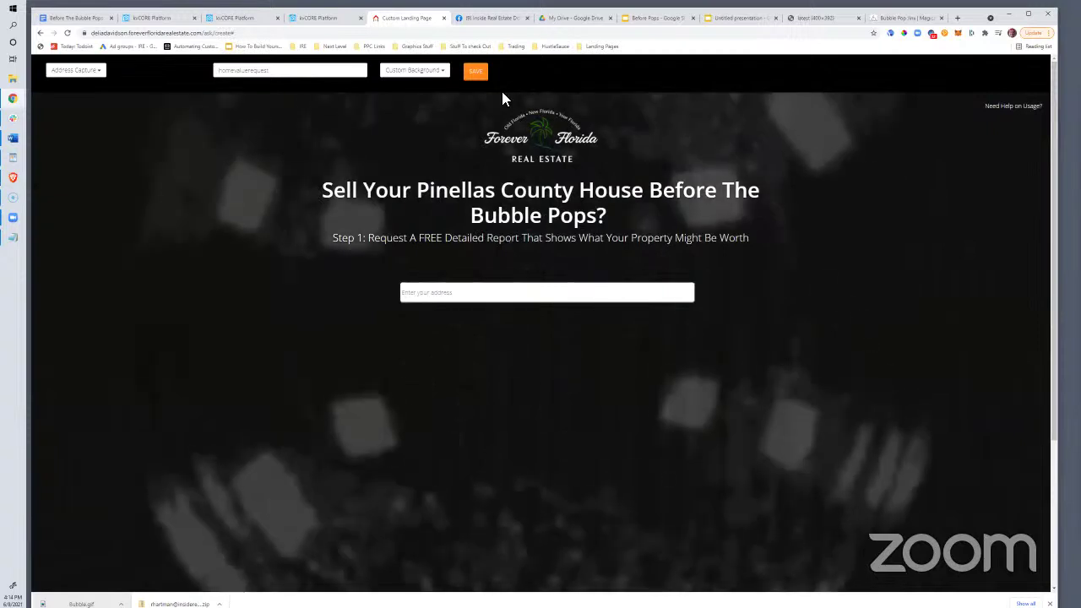
Save the landing page and bookmark the published page in the bookmarks bar
left_click(476, 74)
left_click(582, 152)
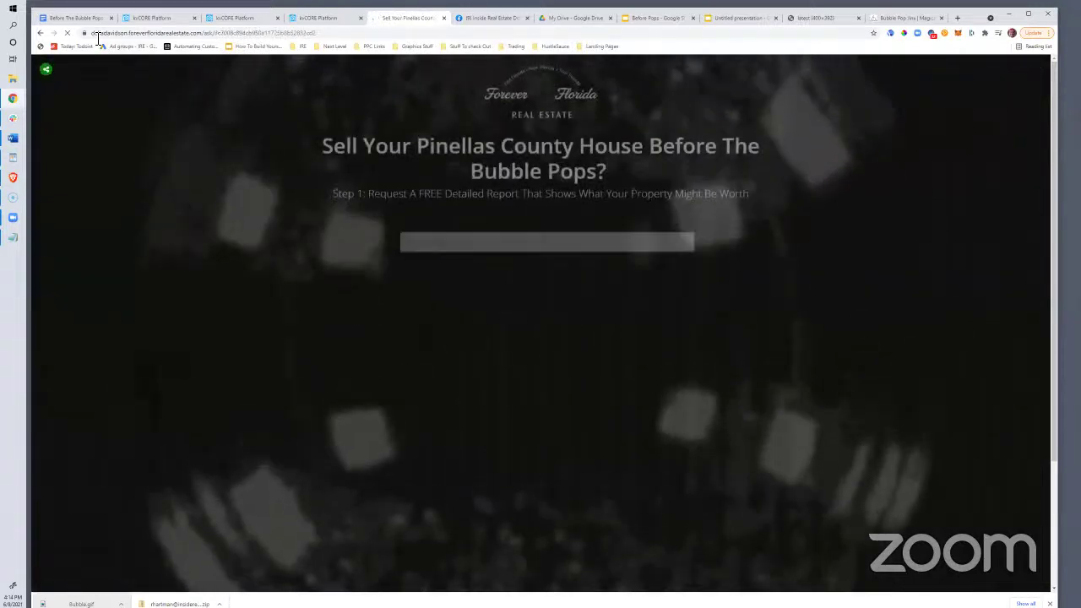
left_click_drag(85, 34, 593, 47)
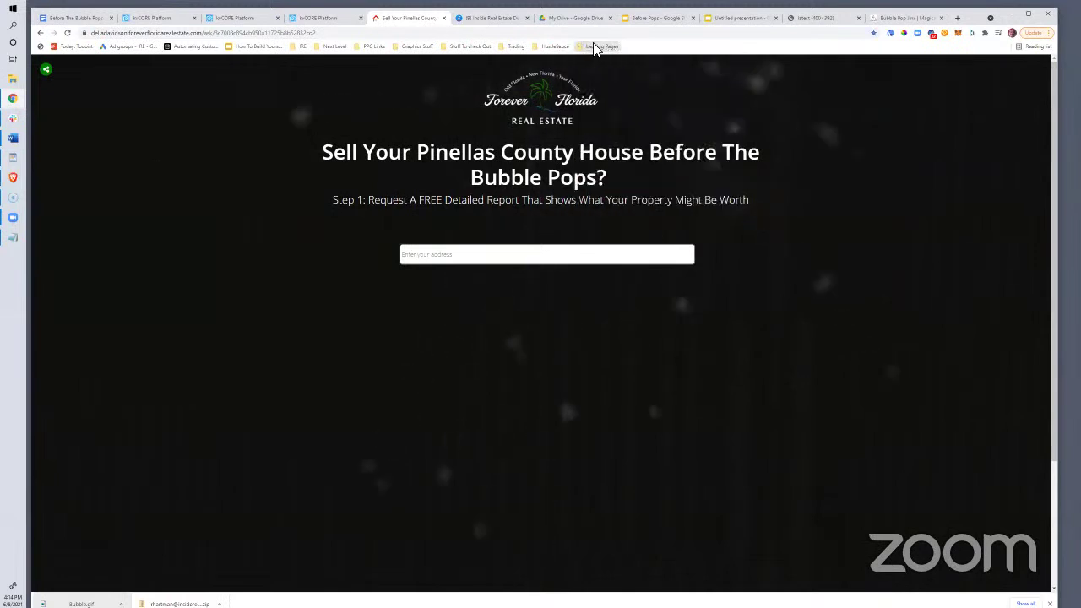
Open the new landing page bookmark and copy its web address
left_click(600, 47)
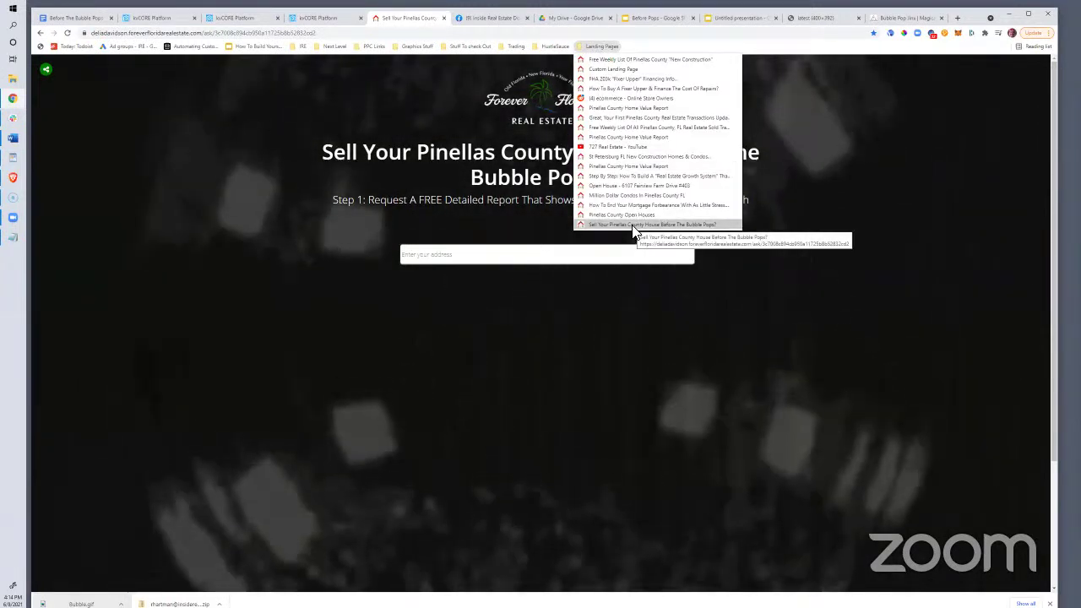
left_click(257, 31)
right_click(258, 32)
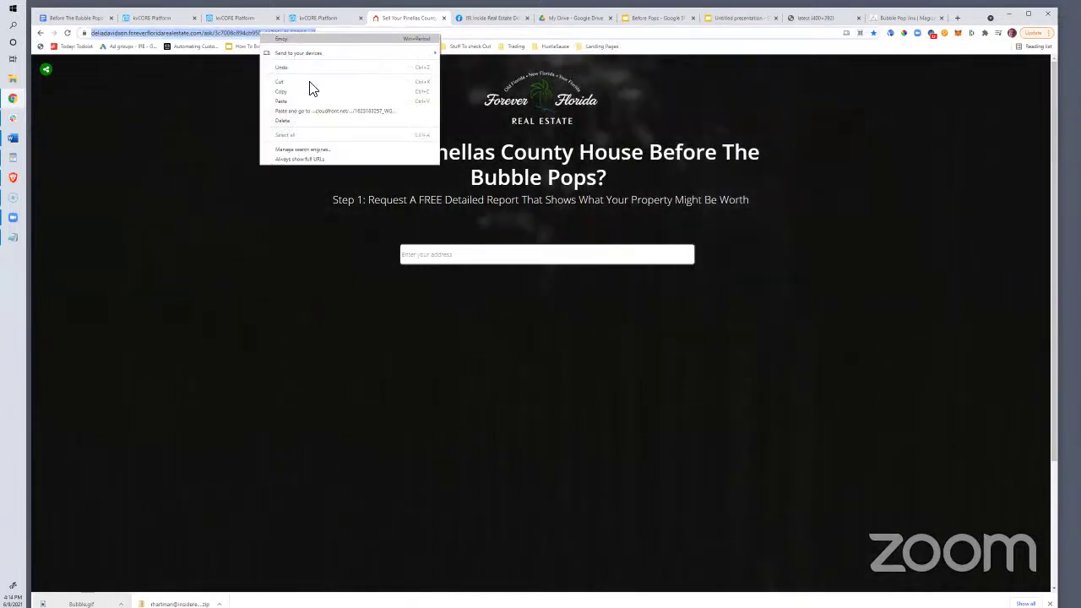
left_click(303, 91)
Test the page with a sample property address, picking the suggestion to reach CMA Report Generated
left_click(428, 254)
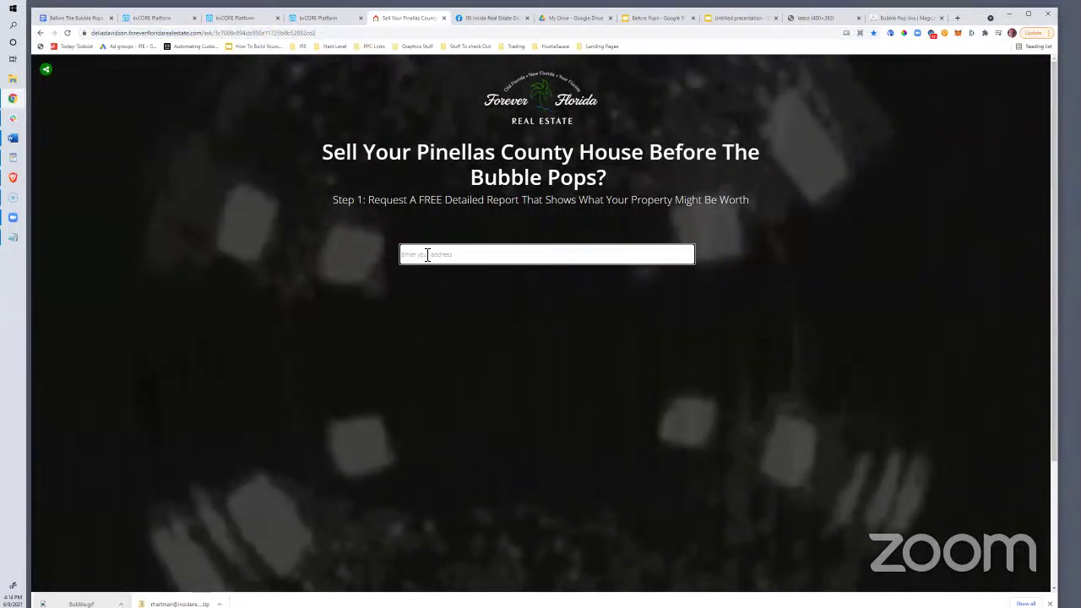
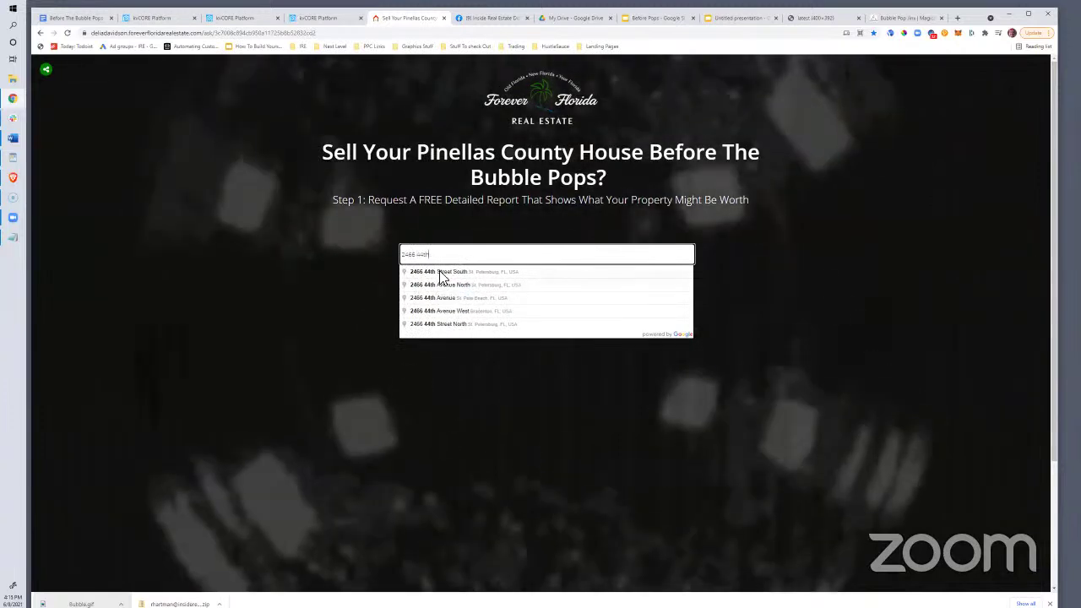
left_click(441, 272)
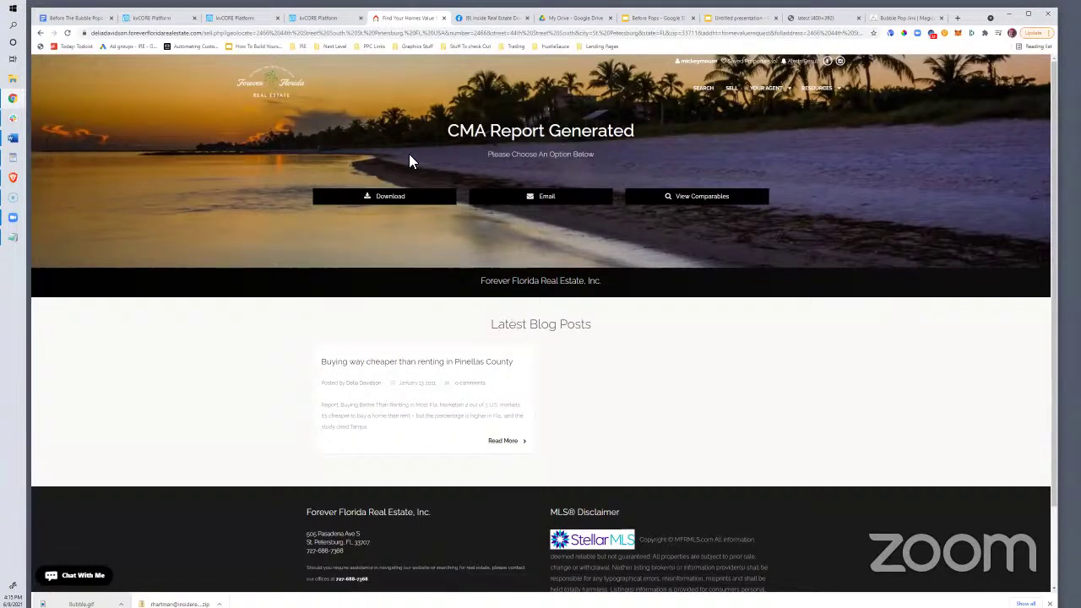
Paste the landing page link under the kvCORE bullet in the Before The Bubble Pops outline
left_click(85, 17)
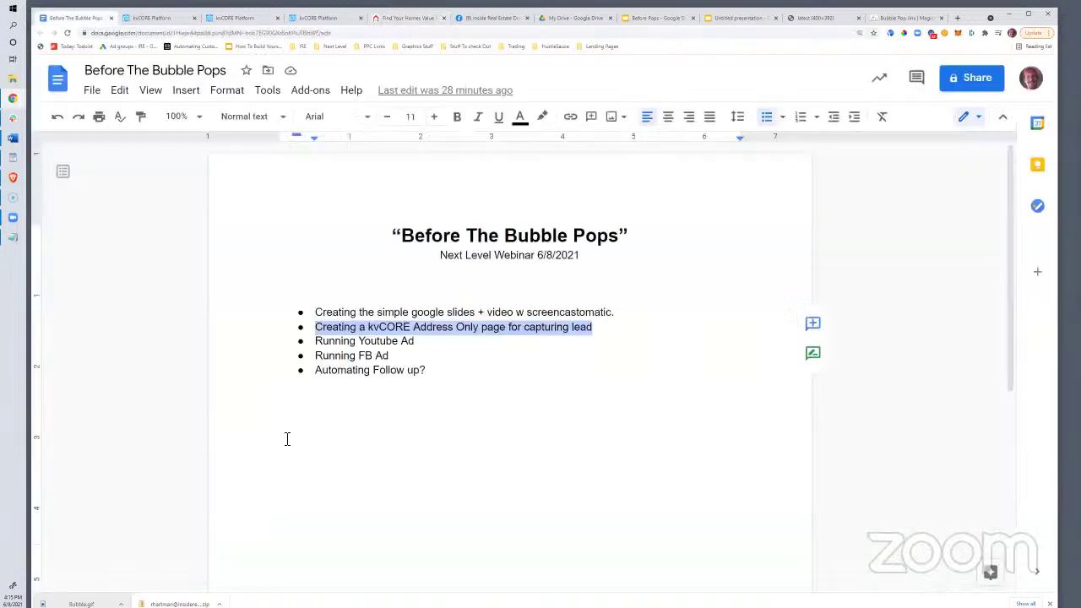
left_click(456, 329)
key("shift+Return")
key("ctrl+v")
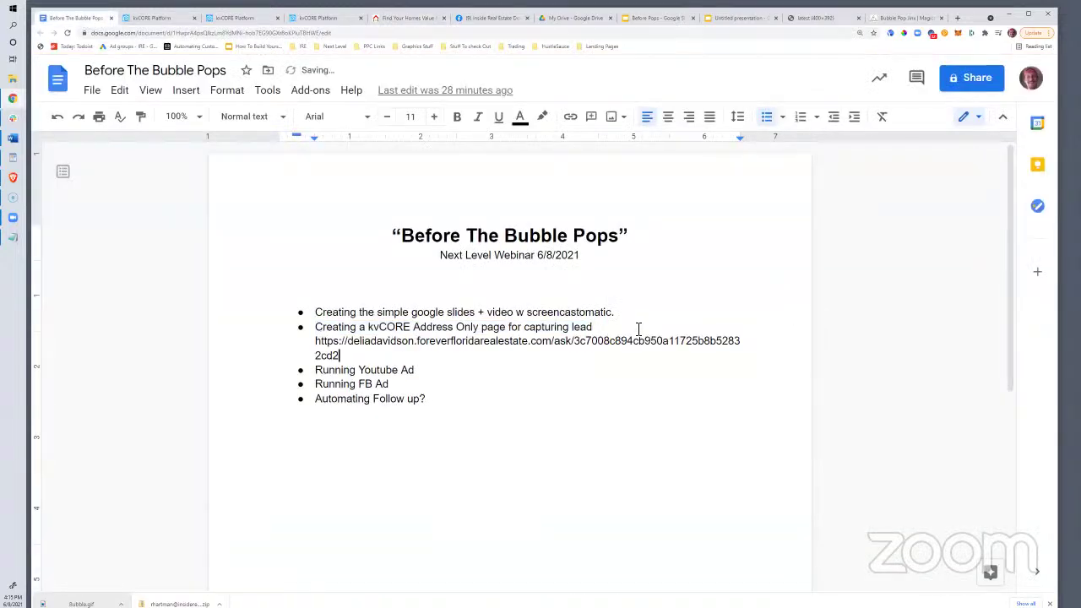
left_click(359, 326)
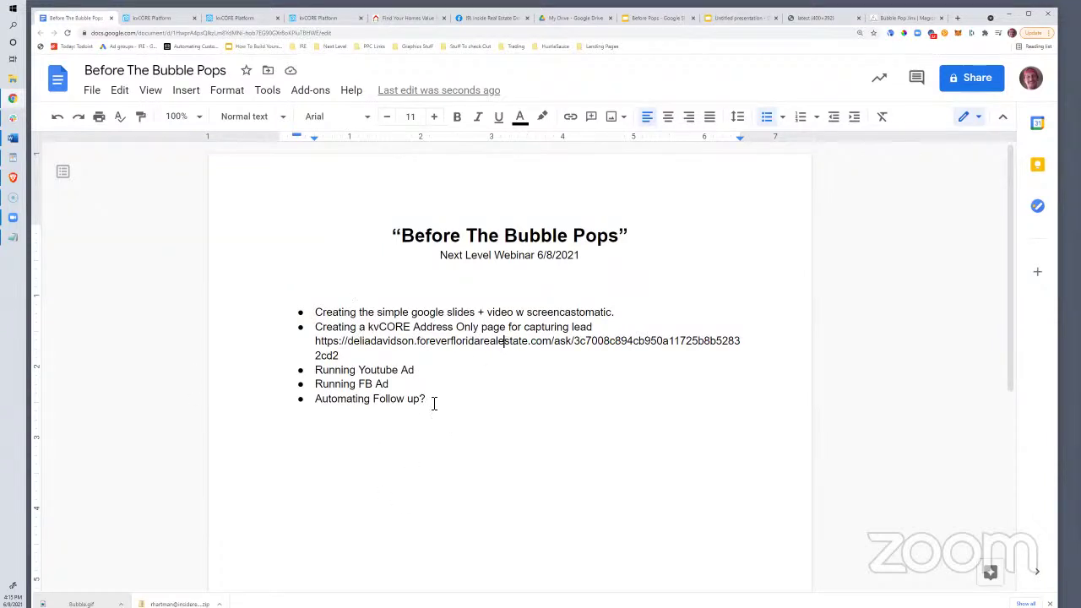
Move the 'Automating Follow up?' line directly below the link and select it
left_click_drag(380, 411, 318, 397)
left_click(326, 380)
left_click_drag(429, 409, 311, 409)
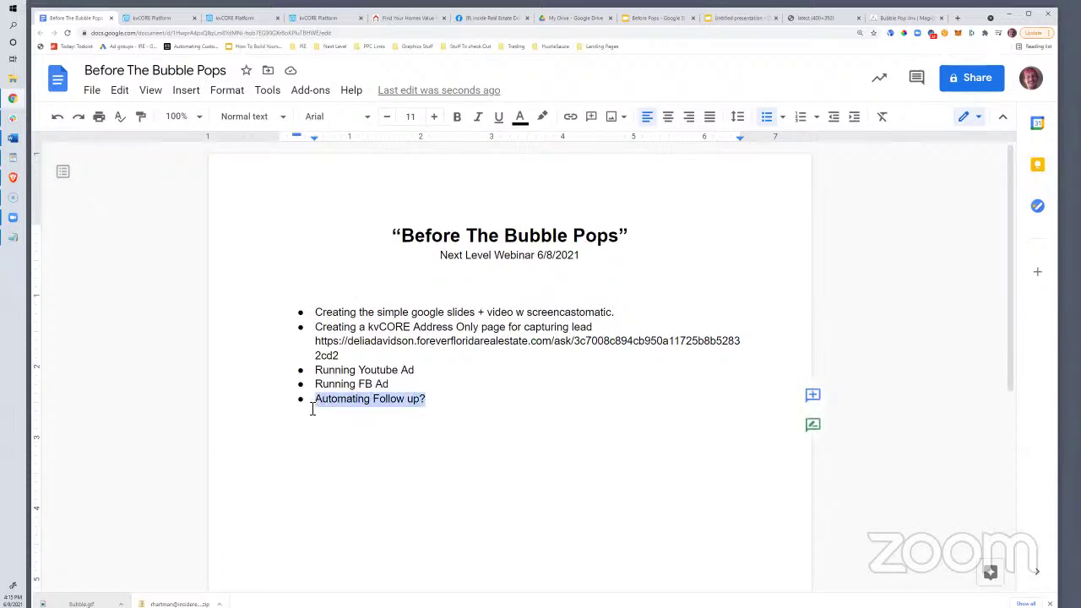
key("BackSpace")
left_click(346, 360)
key("Return")
key("ctrl+v")
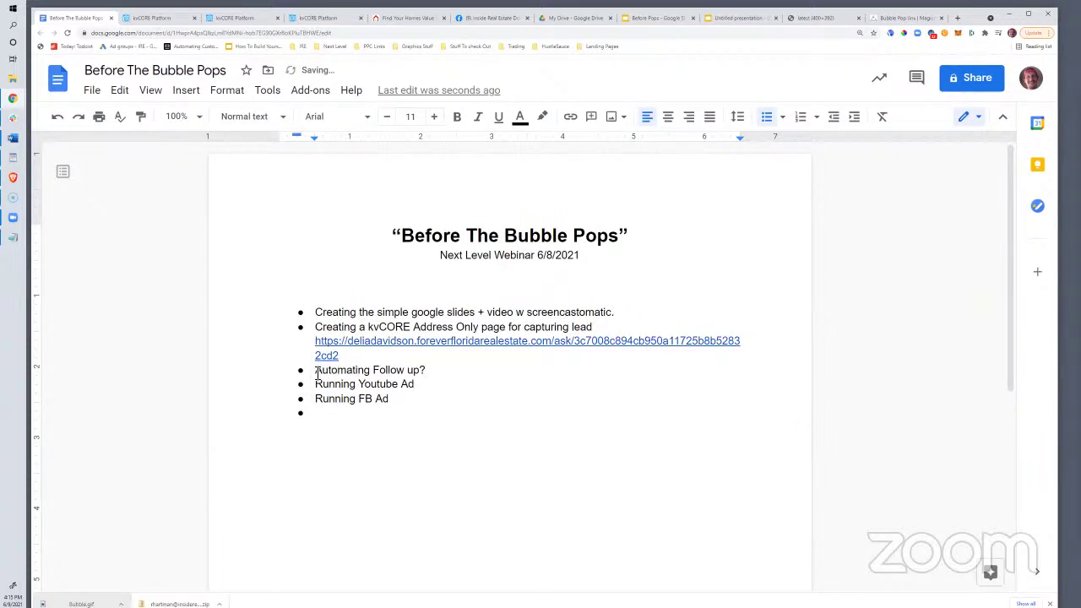
triple_click(437, 370)
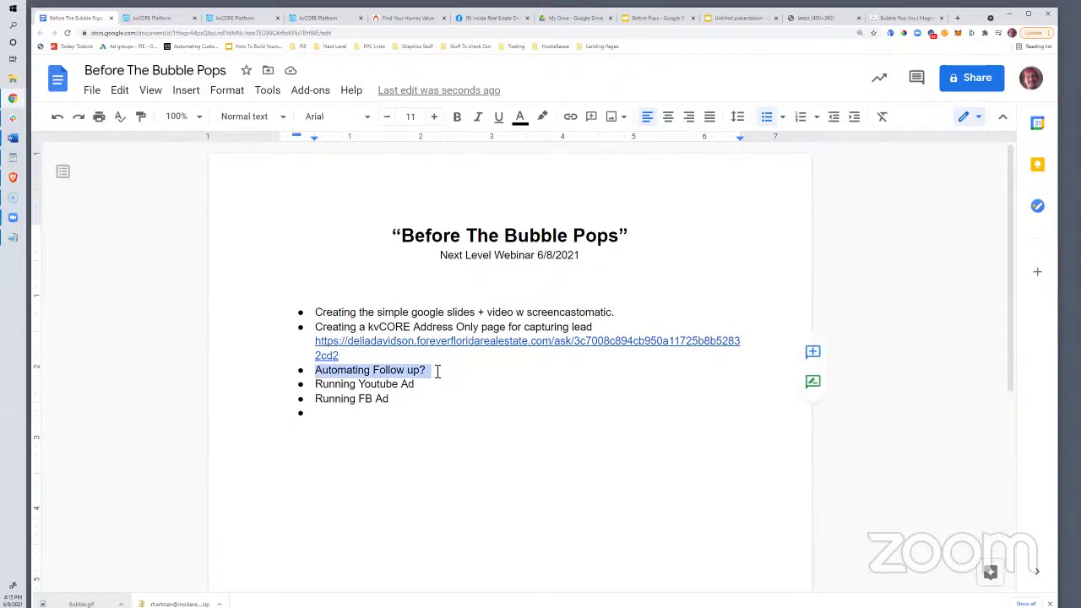
Close the Insert/Edit Image dialog and discard the unsaved blog post
left_click(304, 18)
left_click(218, 18)
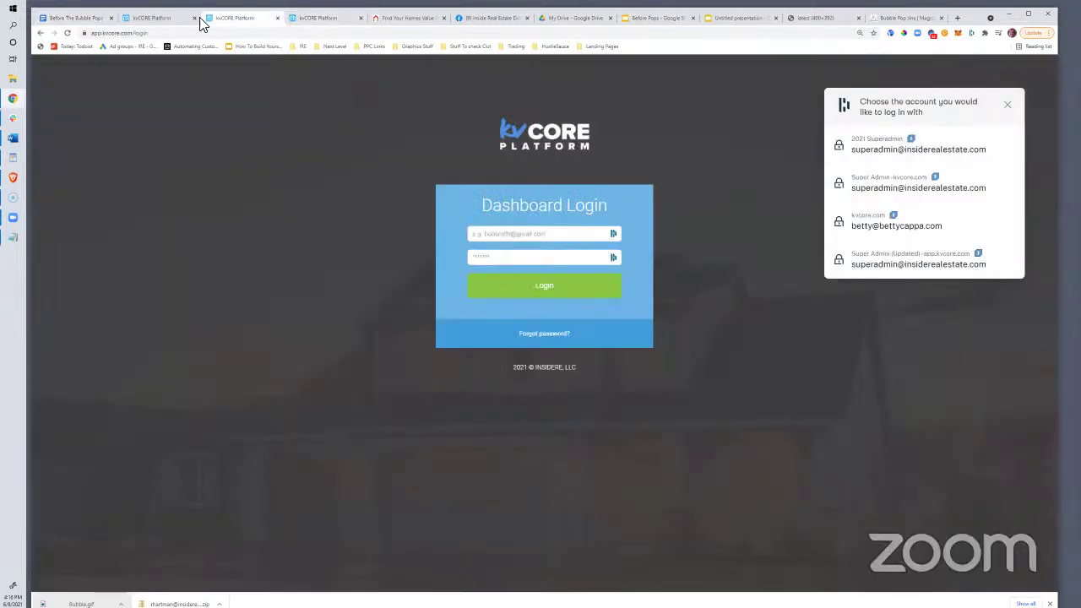
left_click(177, 18)
left_click(299, 18)
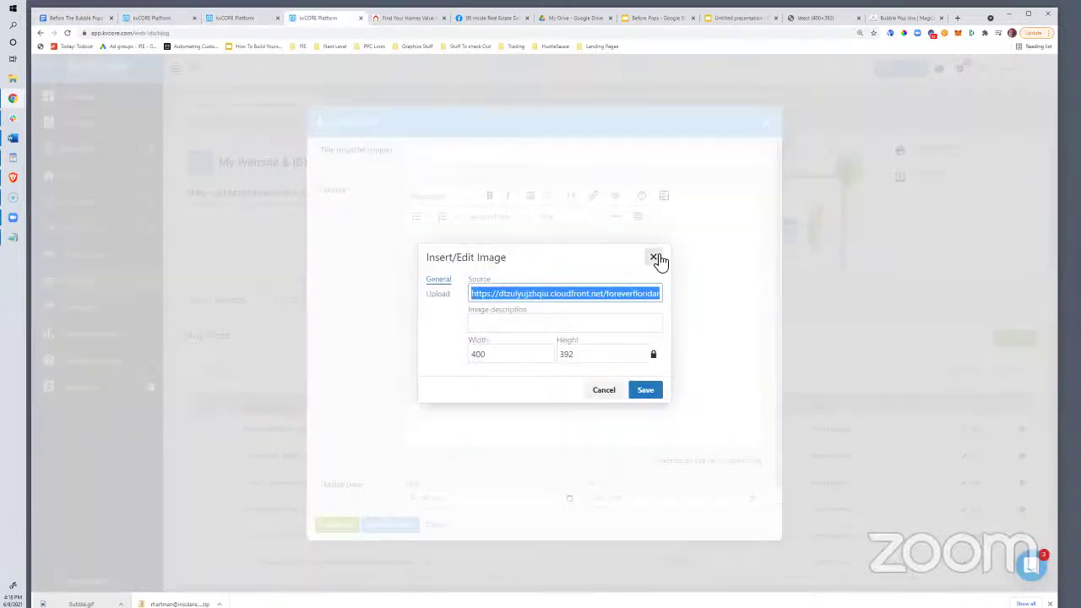
left_click(655, 257)
left_click(768, 122)
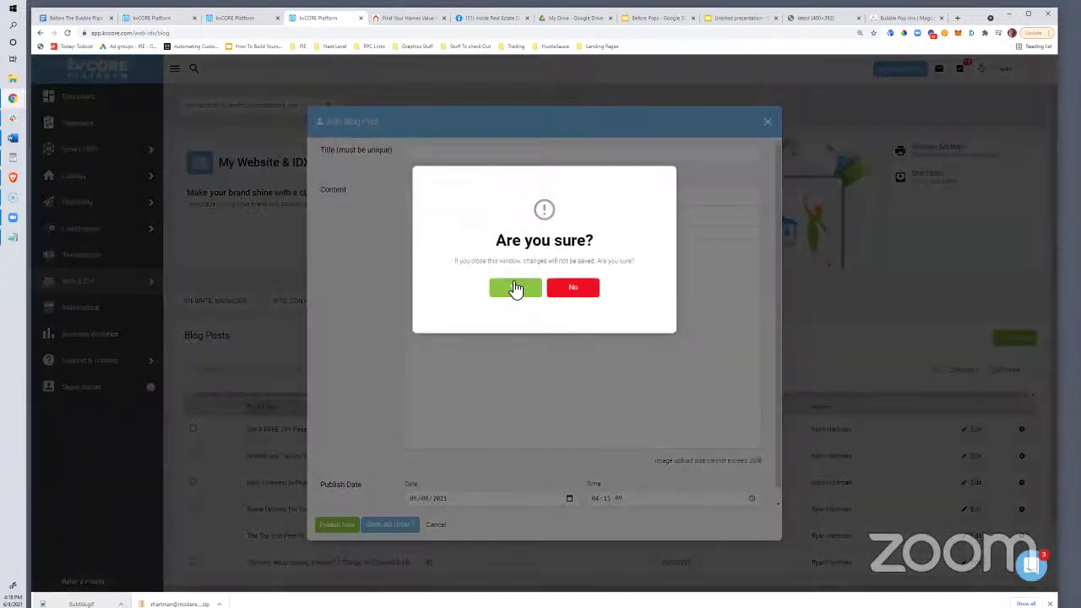
left_click(515, 289)
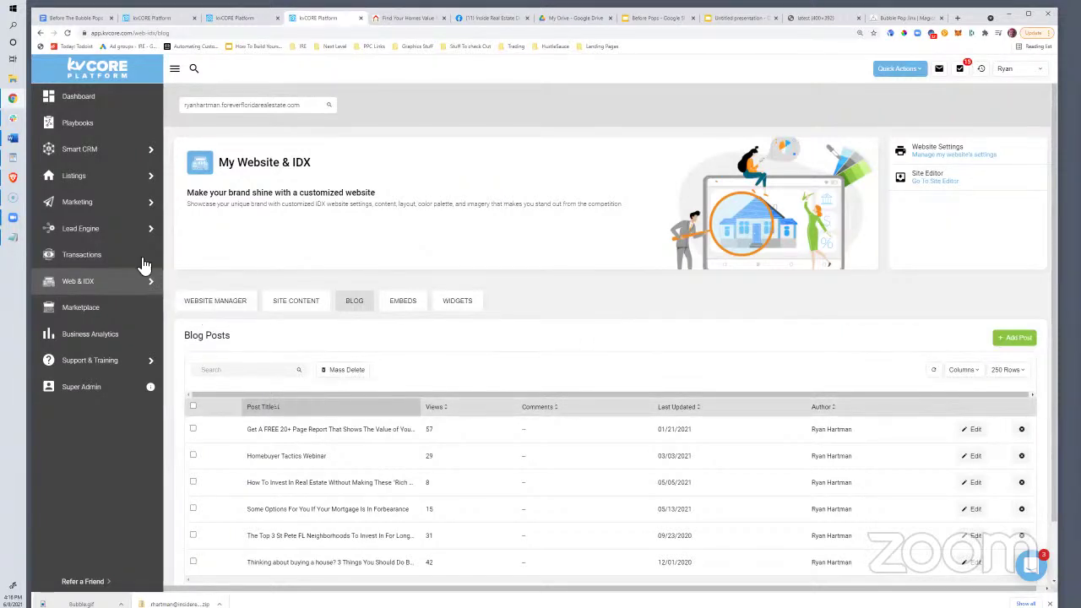
Open Marketing > Smart Campaigns and scroll through the My Campaigns list
mouse_move(84, 241)
mouse_move(89, 149)
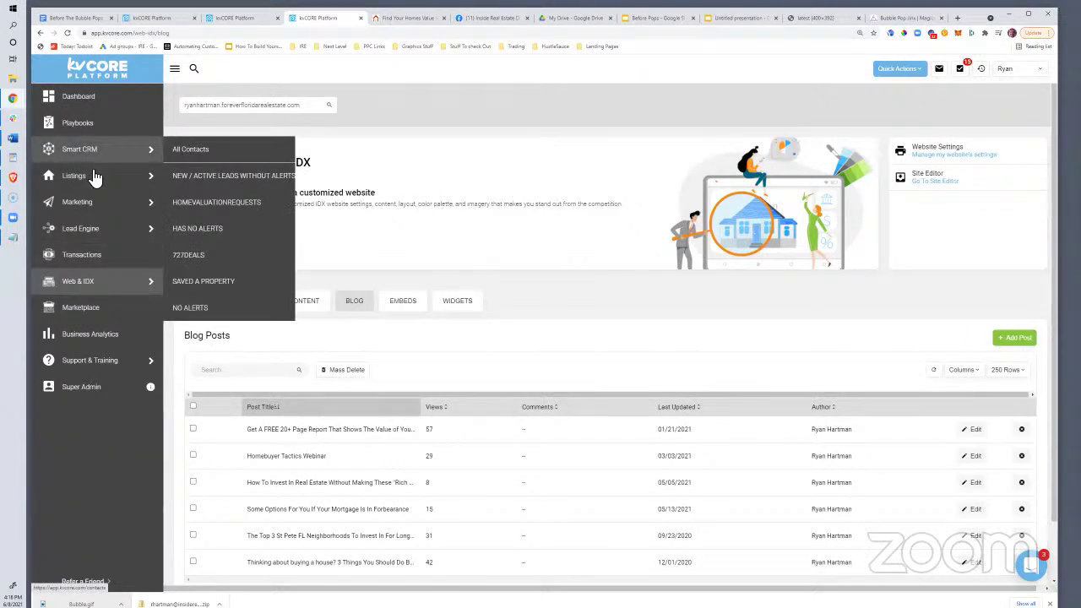
mouse_move(97, 205)
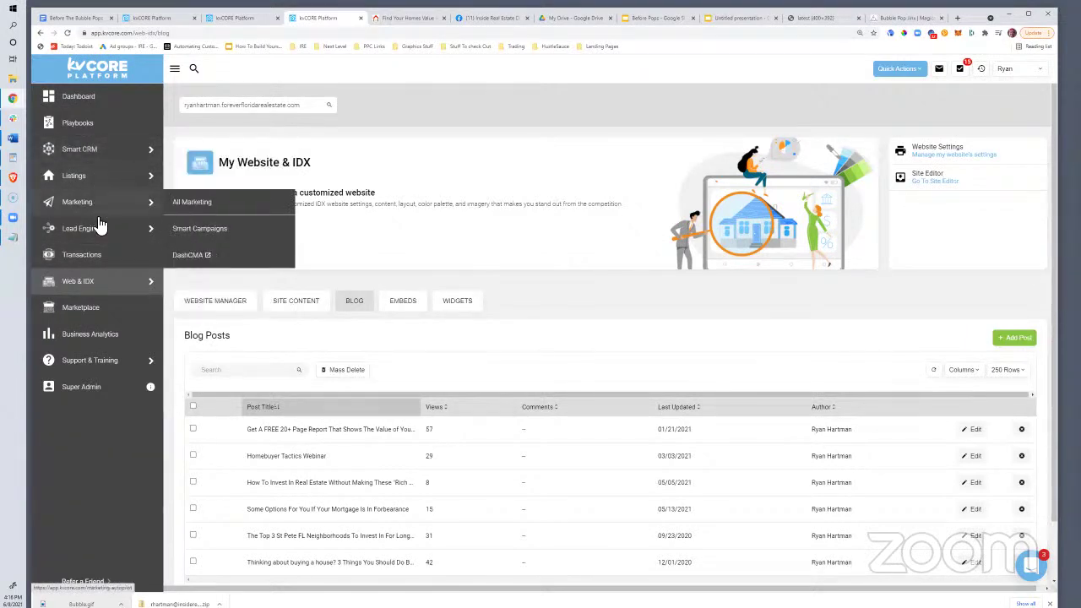
left_click(192, 236)
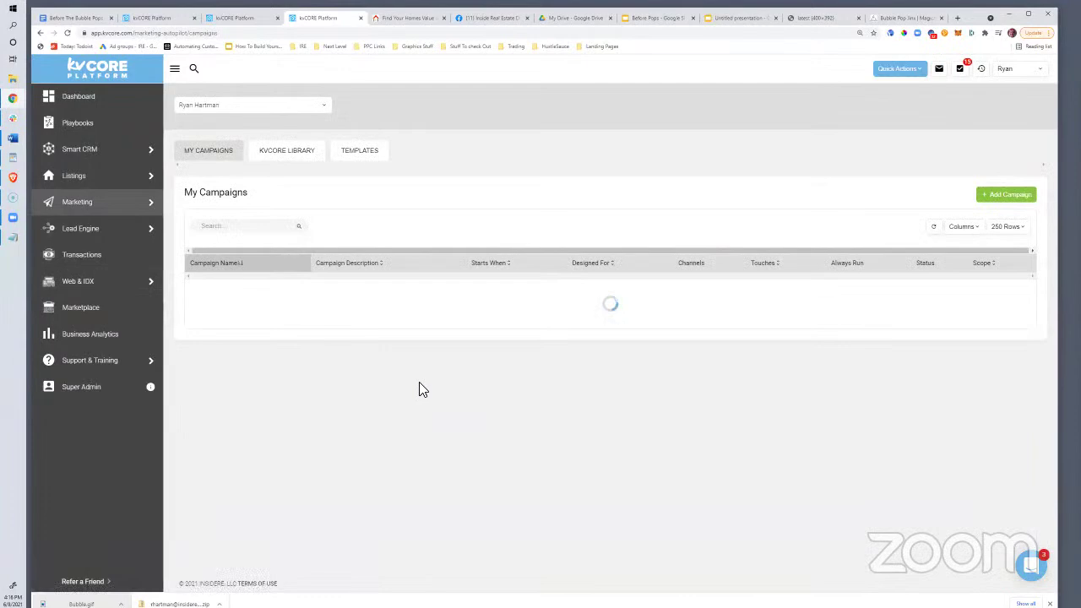
scroll(422, 389, "down", 5)
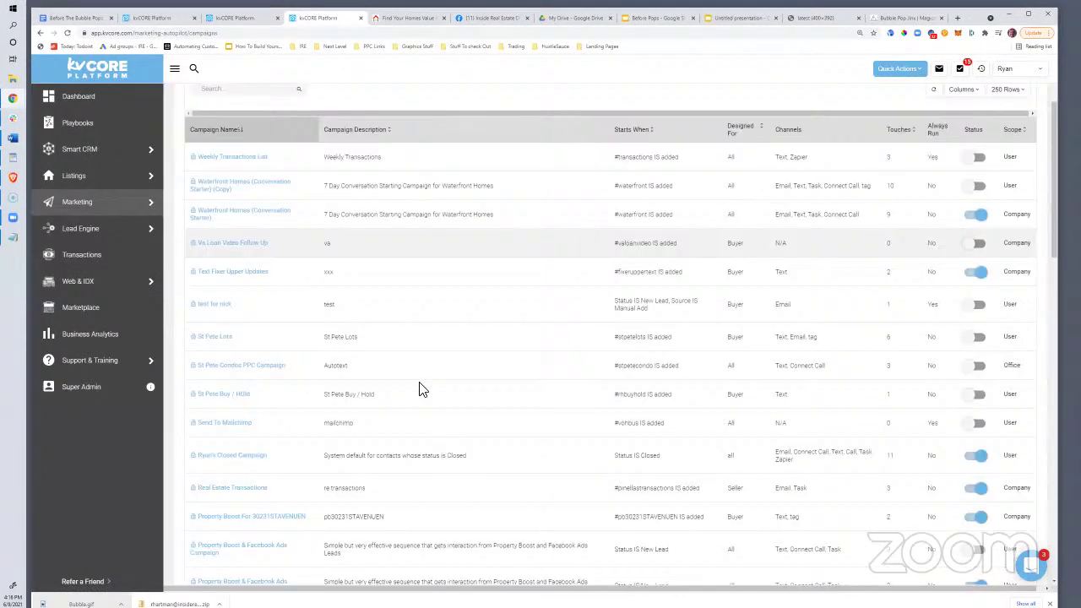
scroll(422, 390, "down", 10)
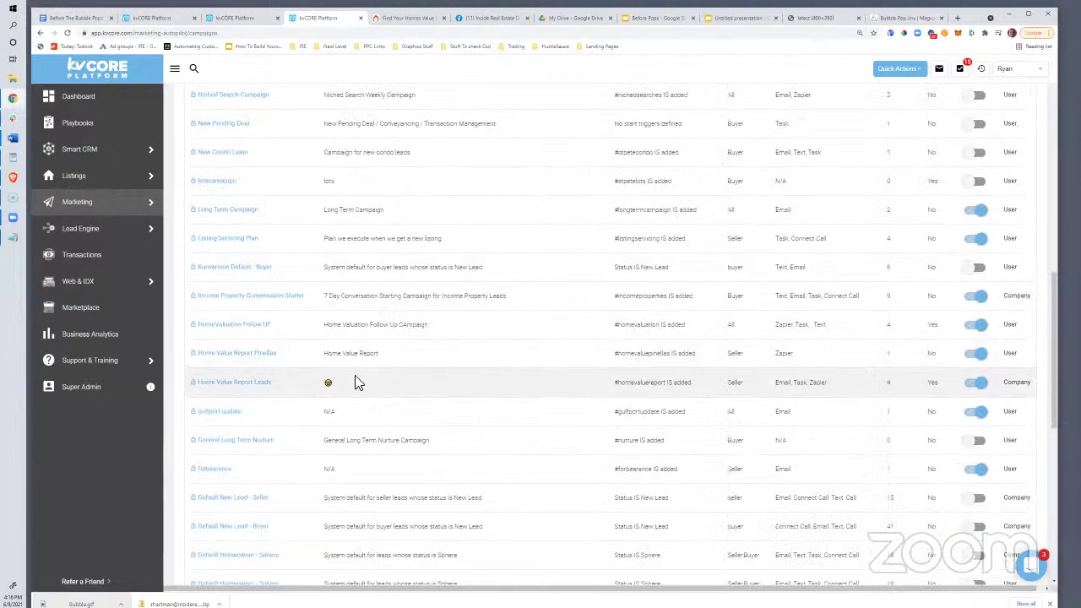
Open the Home Value Report Leads campaign and preview its Initial Reply email step
left_click(237, 383)
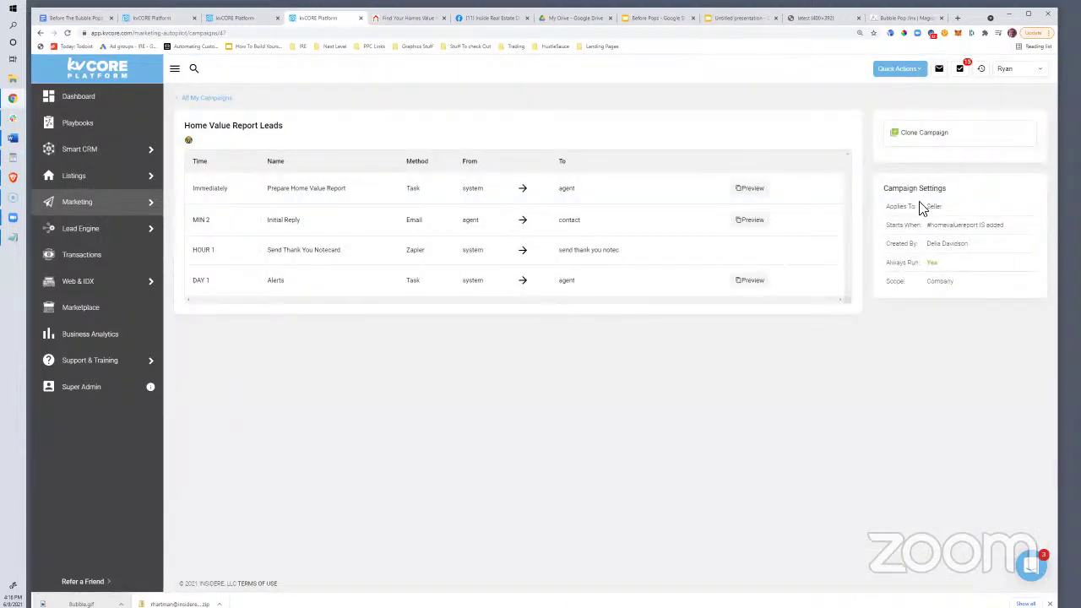
left_click_drag(886, 189, 1003, 229)
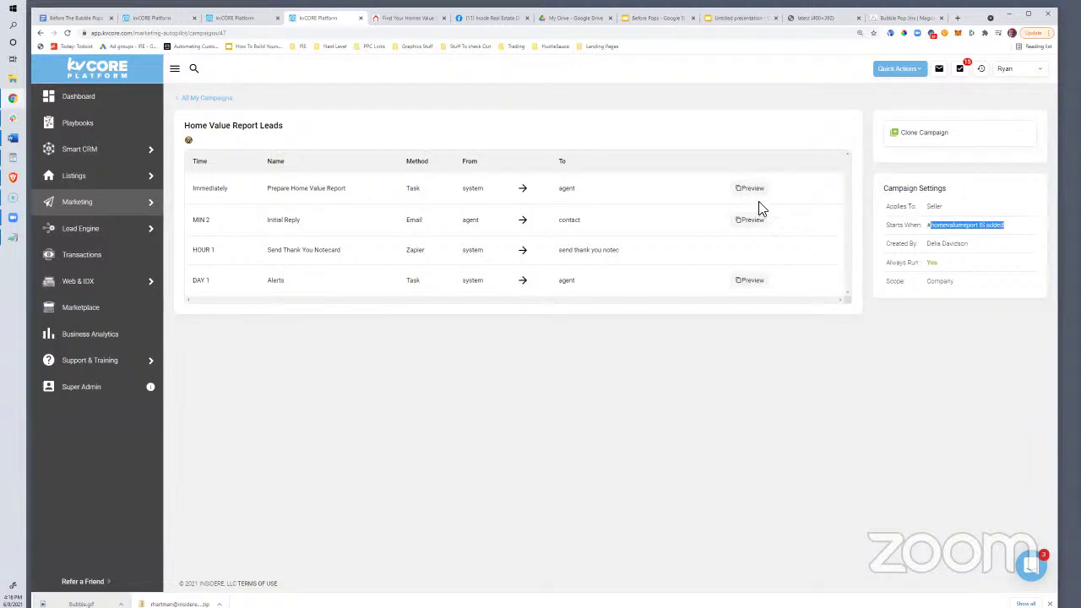
double_click(412, 187)
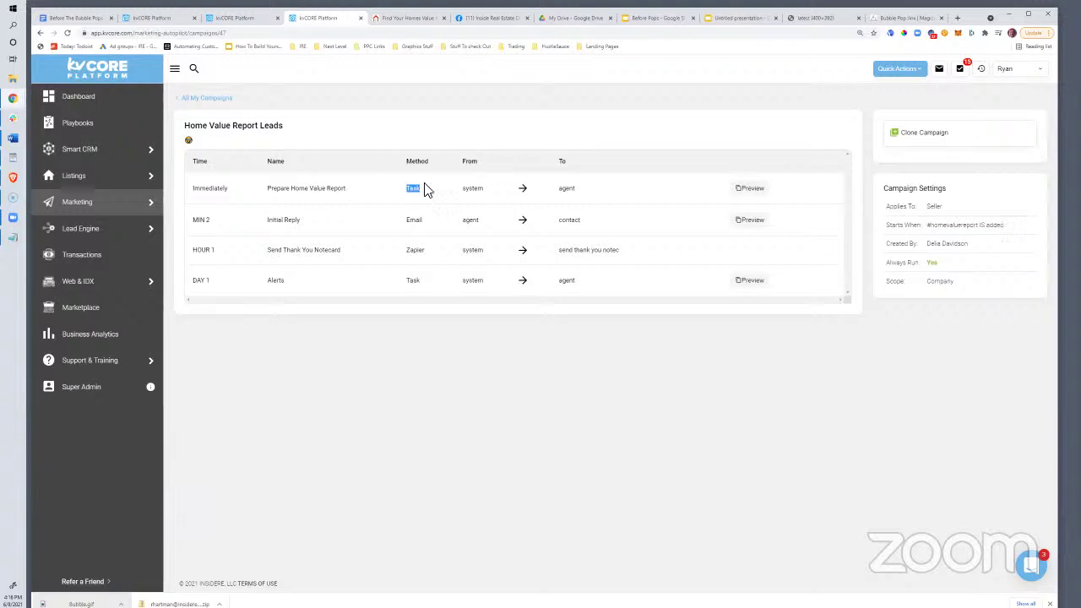
double_click(414, 220)
left_click(751, 220)
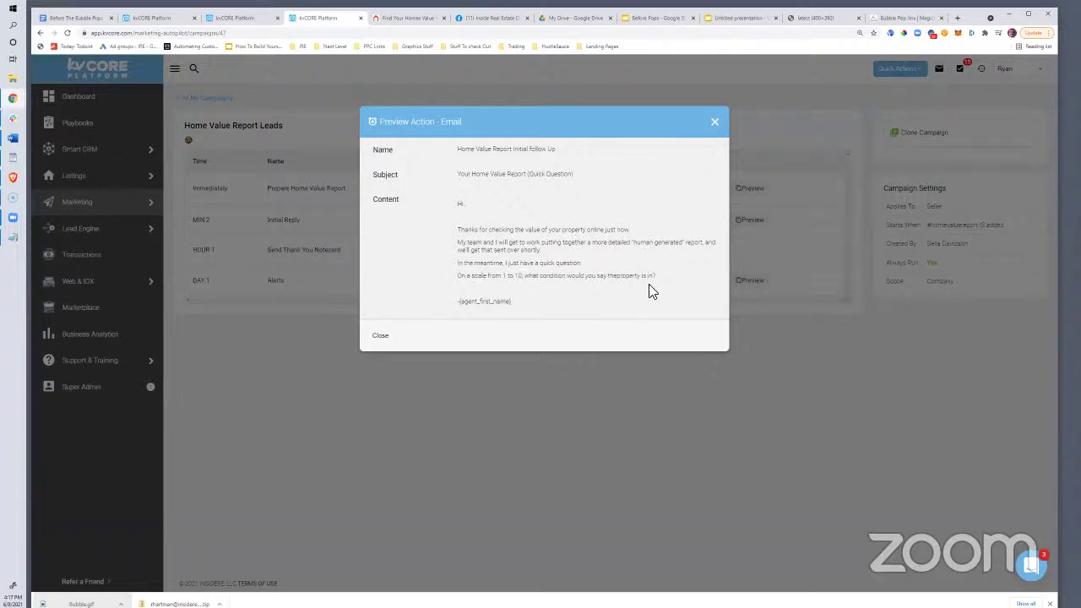
left_click(714, 123)
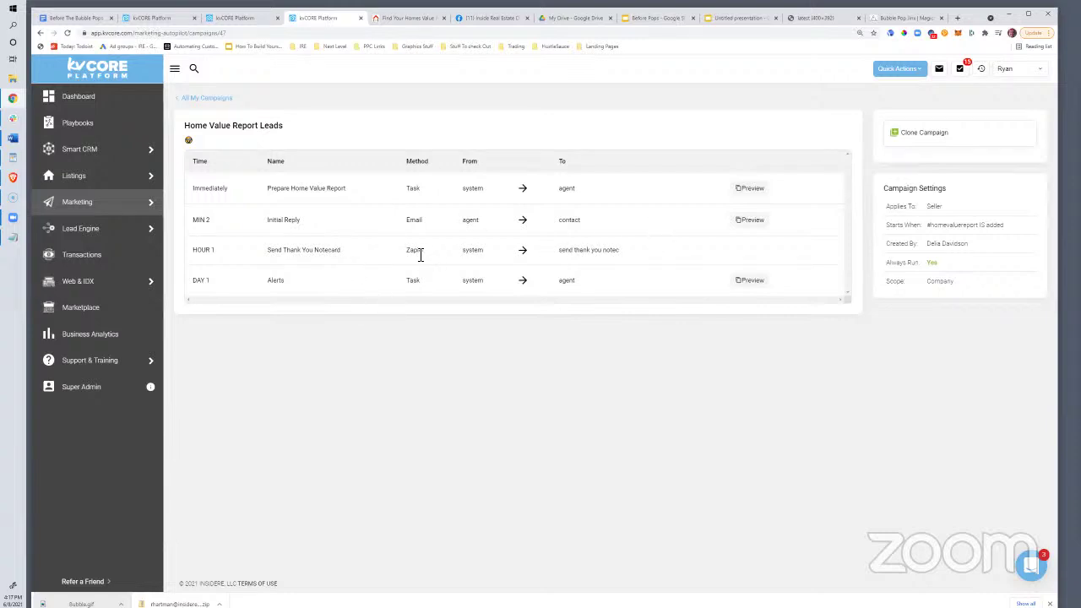
Review the thank-you notecard step and preview the DAY 1 Alerts task
left_click_drag(464, 251, 588, 253)
left_click(268, 258)
left_click_drag(594, 284, 349, 284)
left_click_drag(267, 287, 313, 282)
left_click(754, 282)
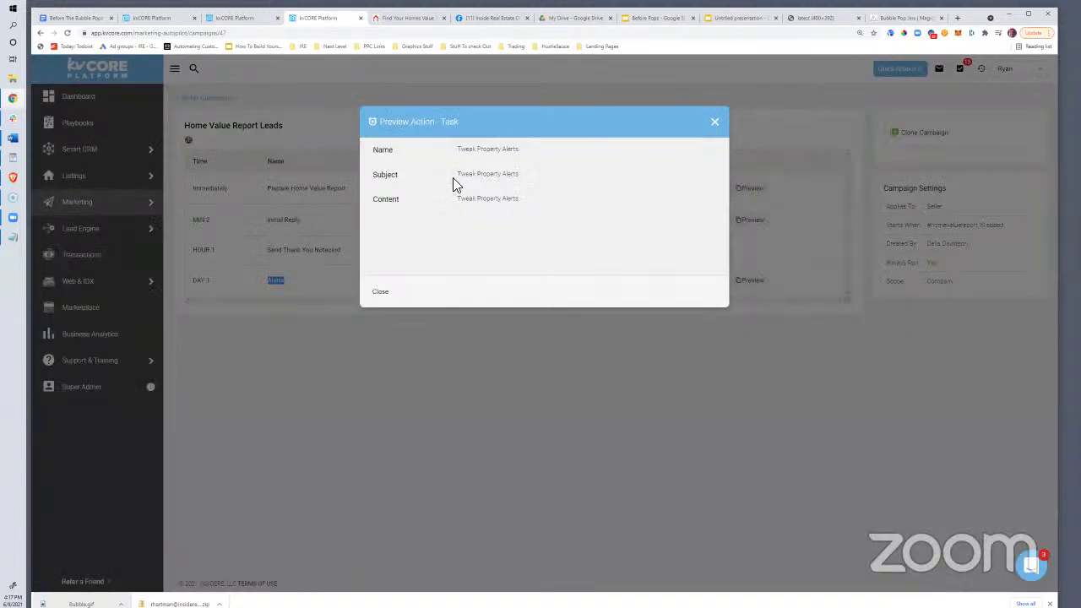
left_click(714, 121)
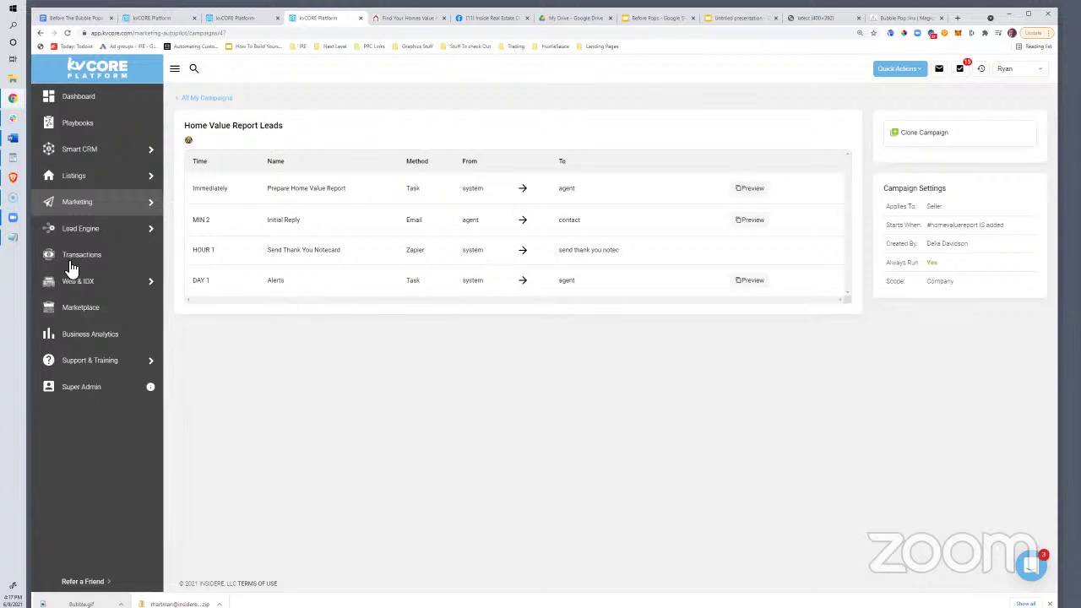
Open Marketing > All Marketing and view the Search Alerts page with its auto-assigned hashtag alerts
mouse_move(89, 203)
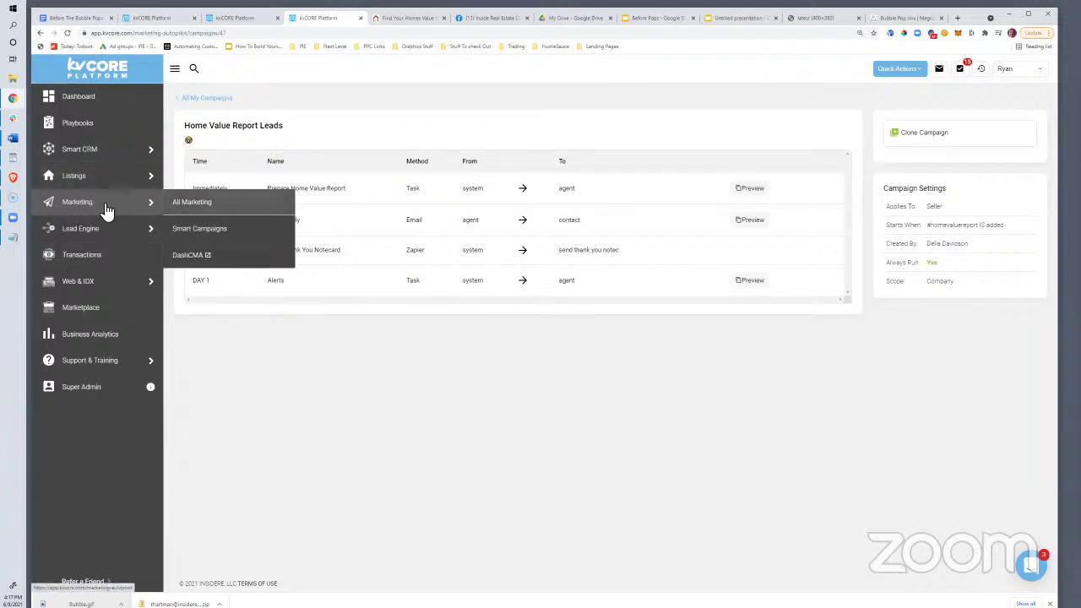
left_click(184, 210)
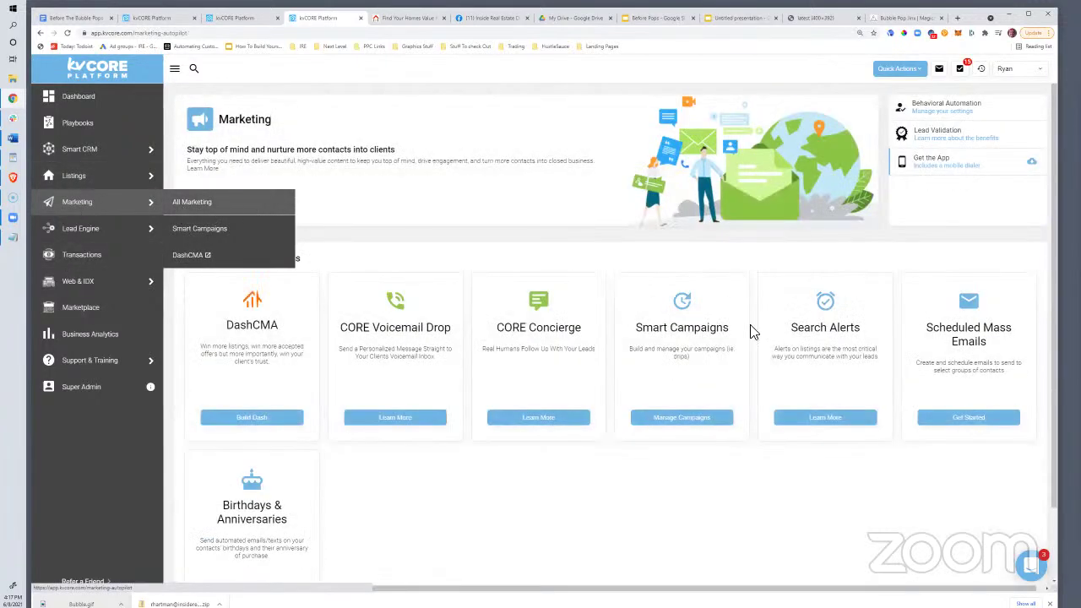
left_click(825, 419)
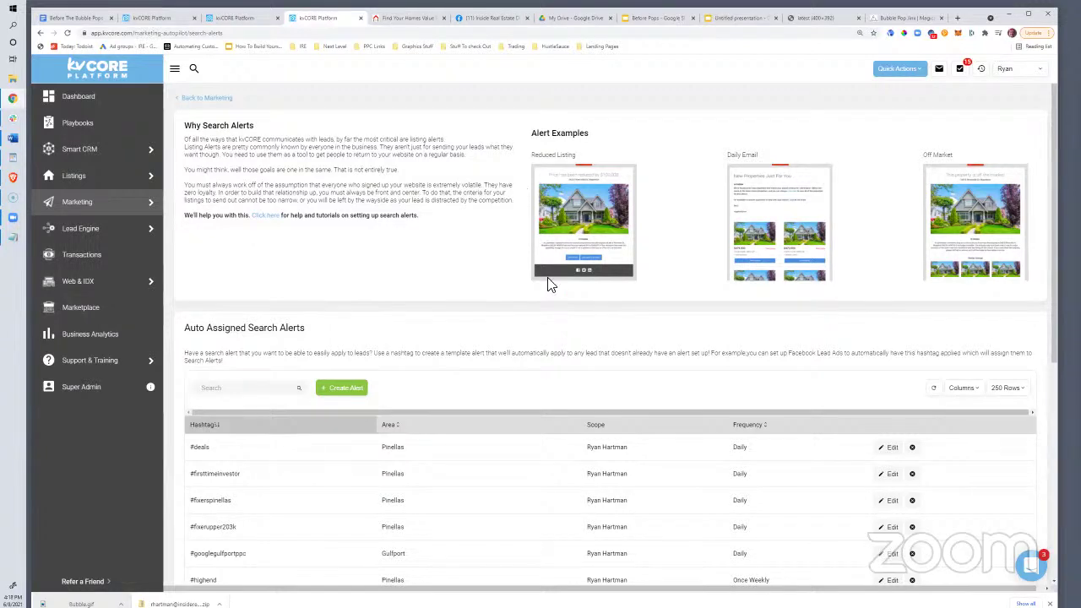
scroll(606, 411, "down", 3)
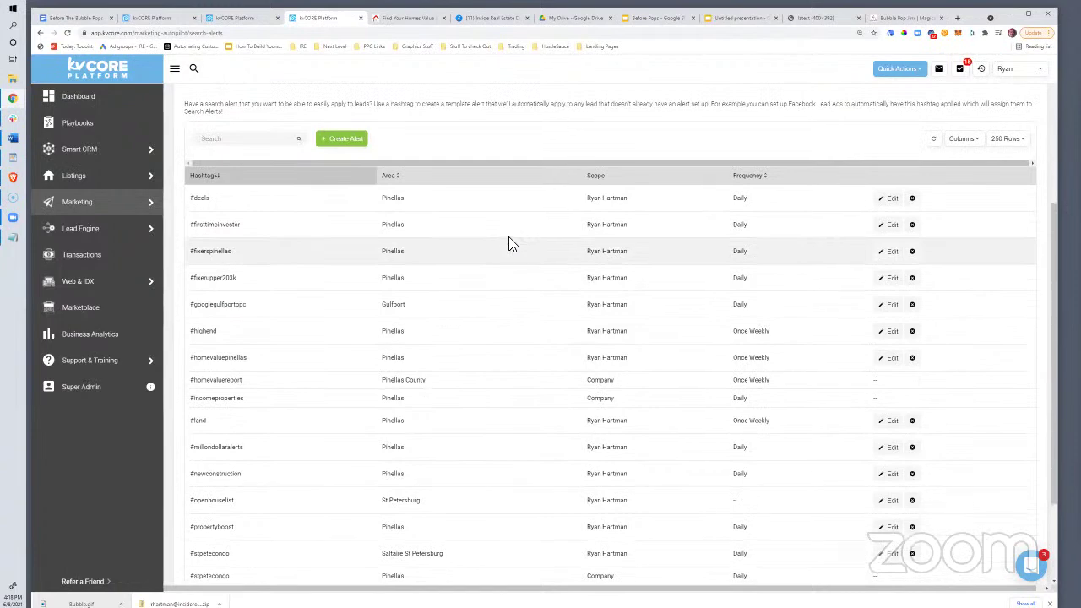
scroll(509, 244, "up", 3)
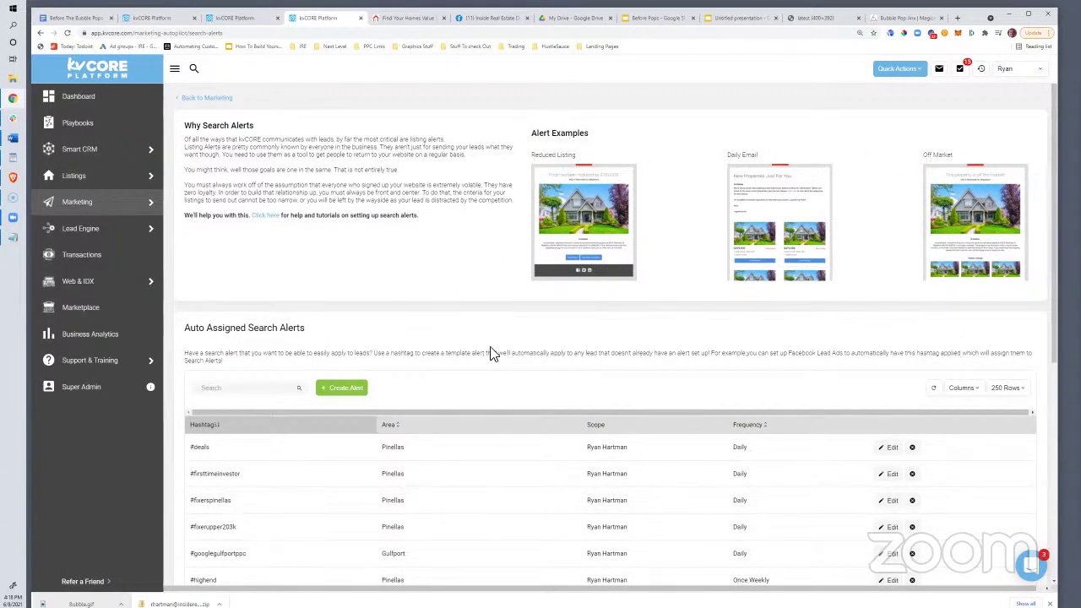
scroll(495, 354, "down", 3)
scroll(465, 321, "up", 2)
scroll(463, 323, "up", 1)
Return to the Before The Bubble Pops outline and highlight the 'Running Youtube Ad' and FB ad bullets
left_click(215, 17)
left_click(81, 18)
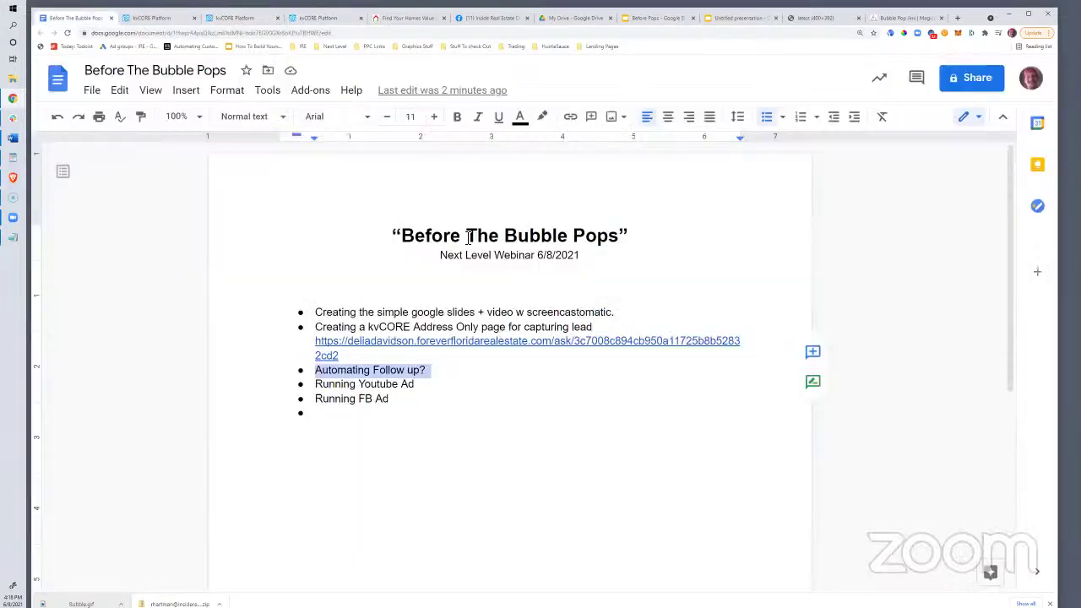
left_click_drag(437, 386, 315, 385)
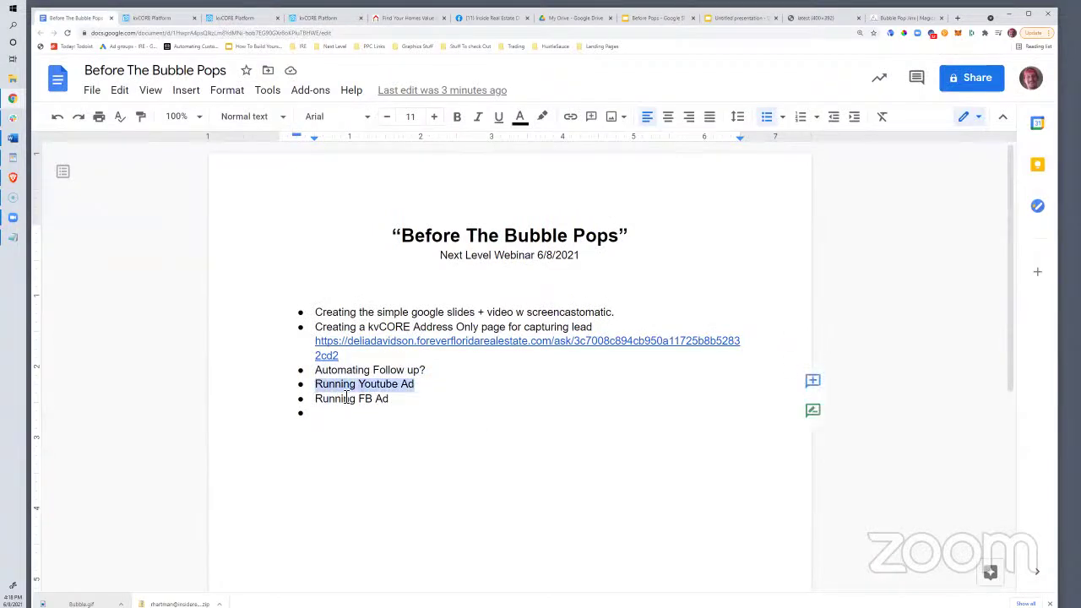
left_click_drag(404, 413, 425, 386)
Sign in at ads.google.com in a new tab and choose the Forever Florida ads account
left_click(957, 18)
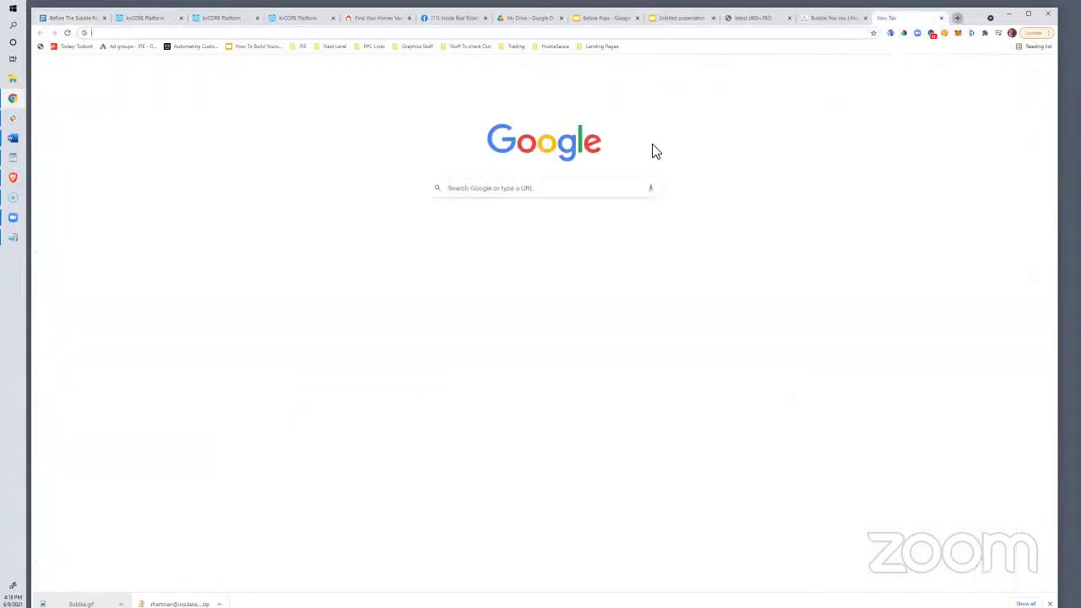
type("ads.google.com")
key("Return")
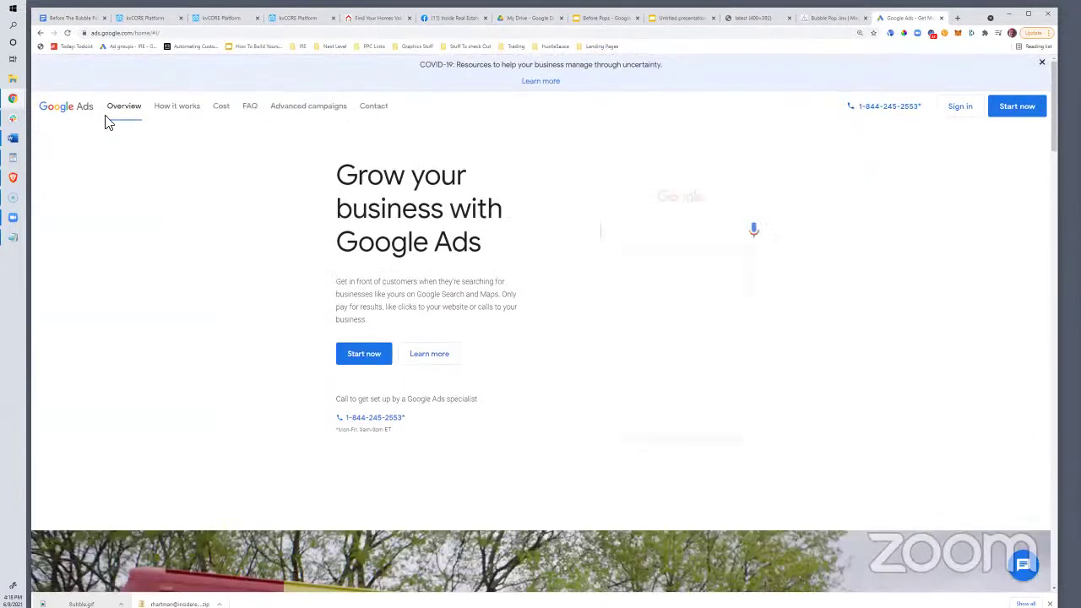
left_click(959, 113)
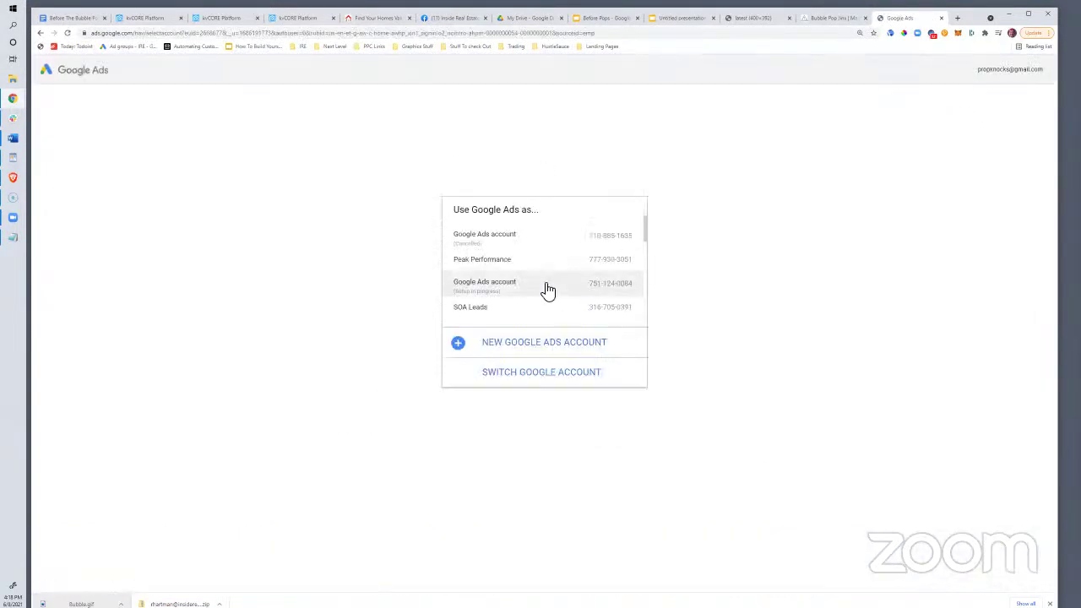
scroll(548, 289, "down", 5)
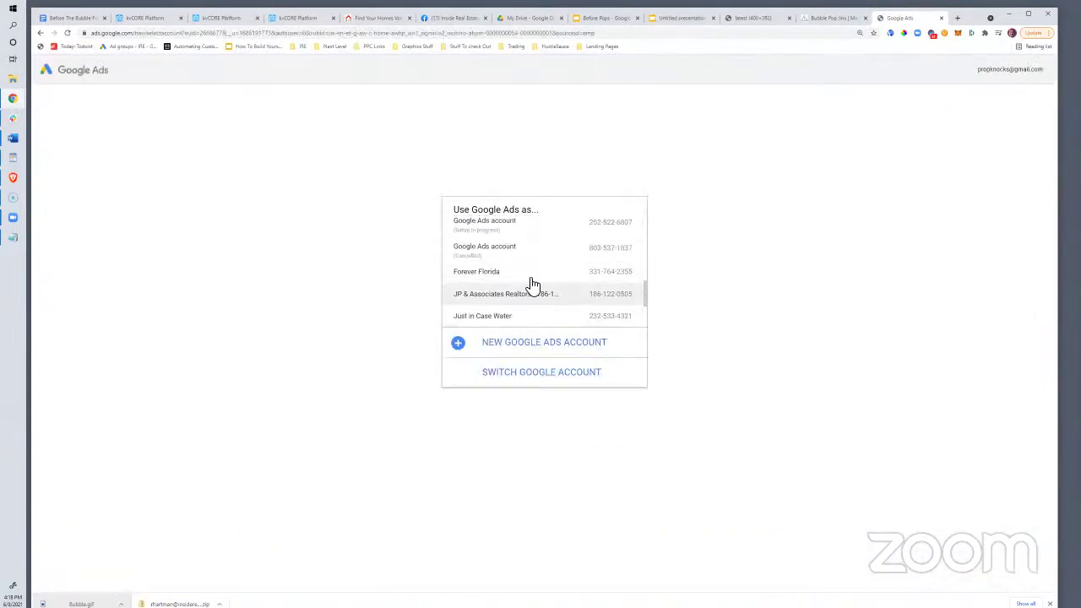
left_click(532, 279)
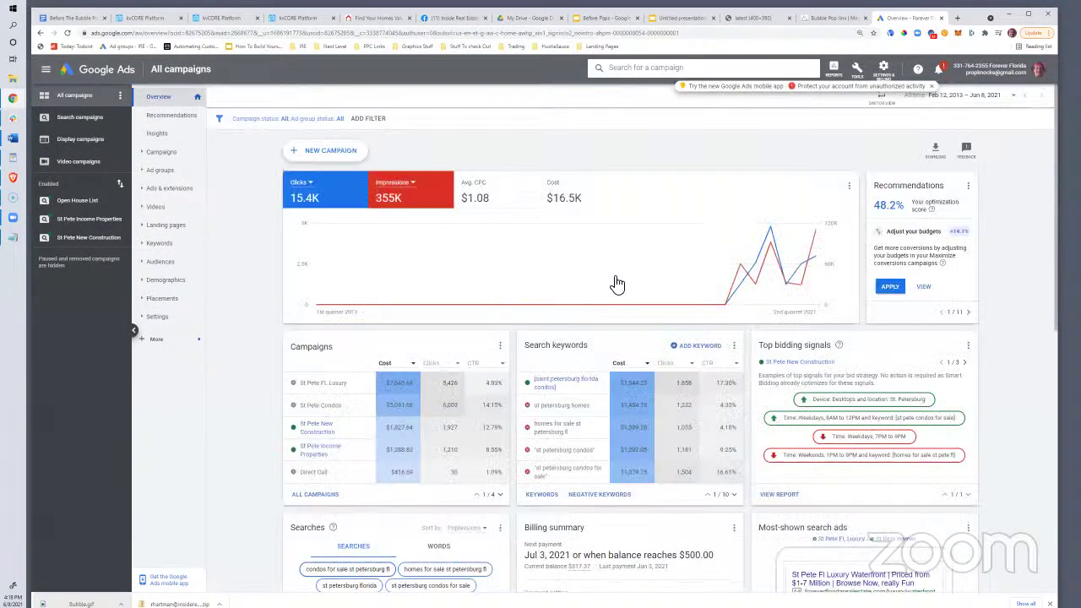
Open the Campaigns table and check the Open House List campaign's cost per conversion
scroll(482, 267, "down", 2)
scroll(480, 268, "up", 1)
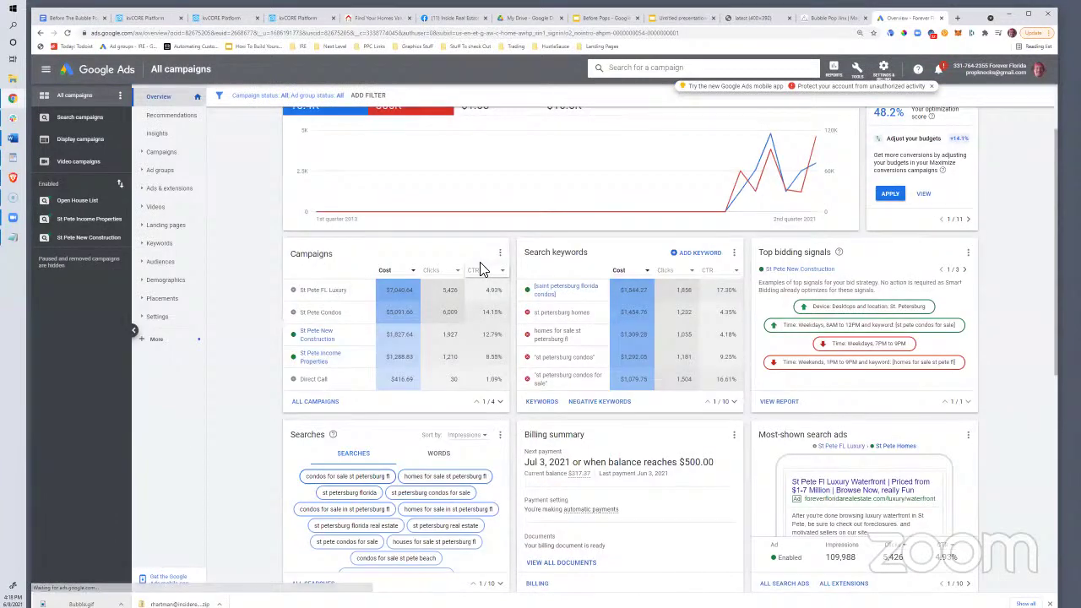
scroll(480, 268, "up", 1)
scroll(480, 269, "down", 2)
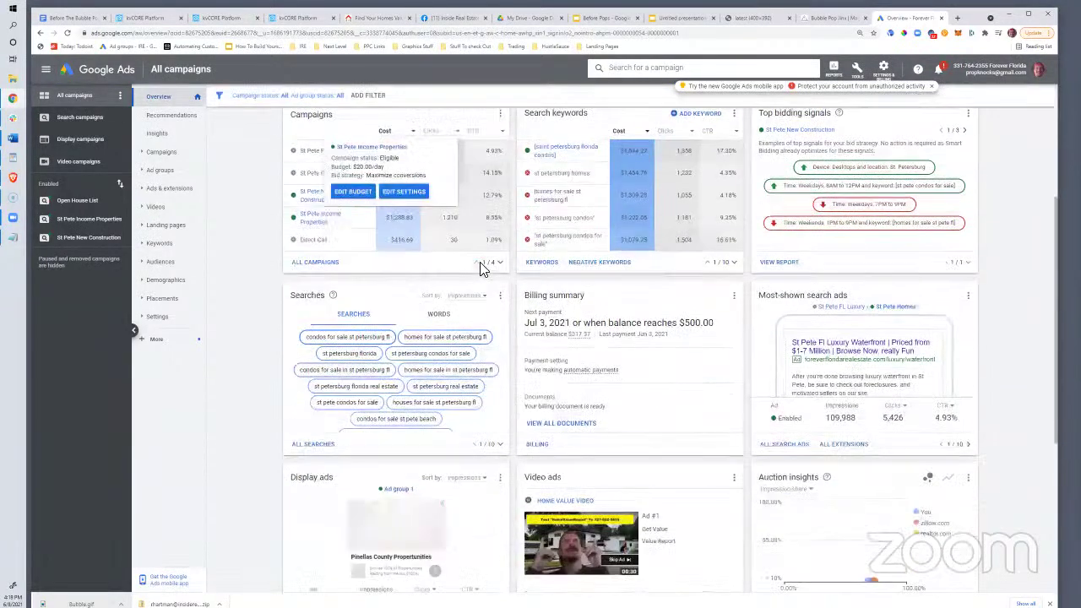
scroll(411, 232, "up", 2)
left_click(169, 156)
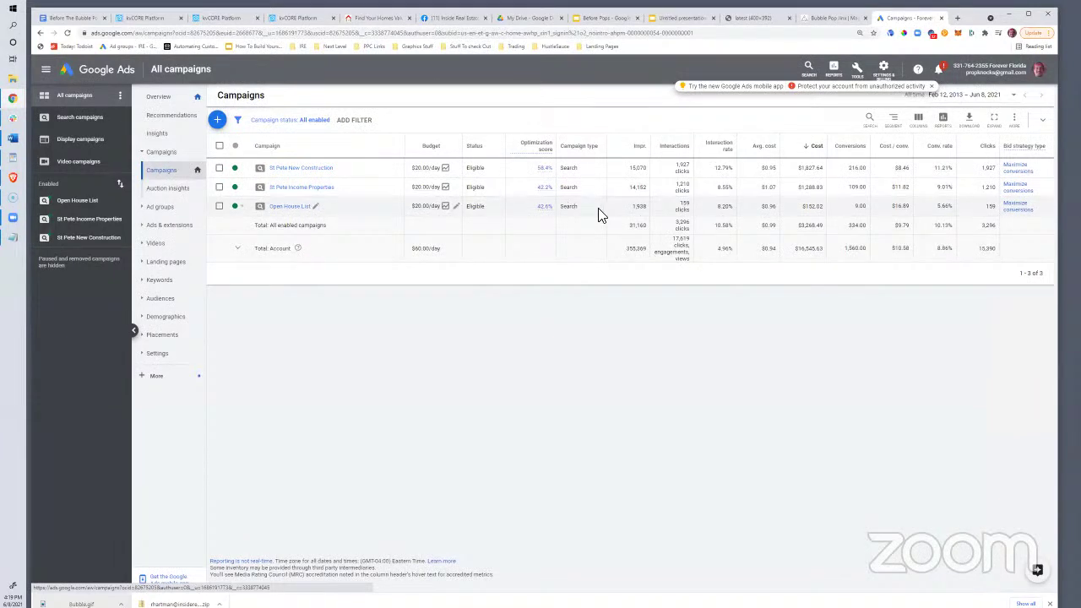
left_click_drag(912, 214, 890, 215)
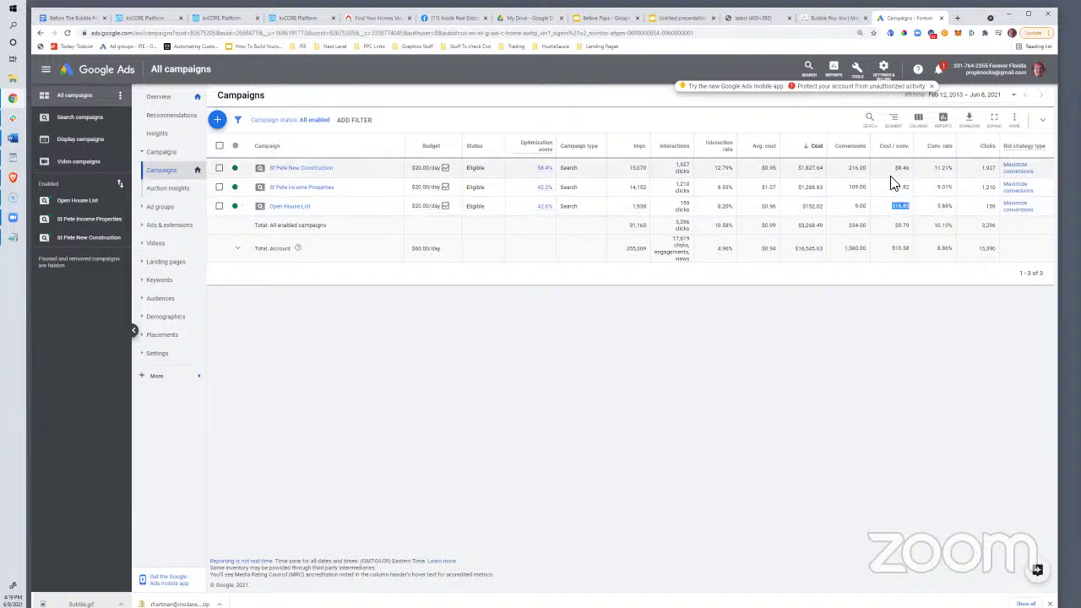
mouse_move(897, 216)
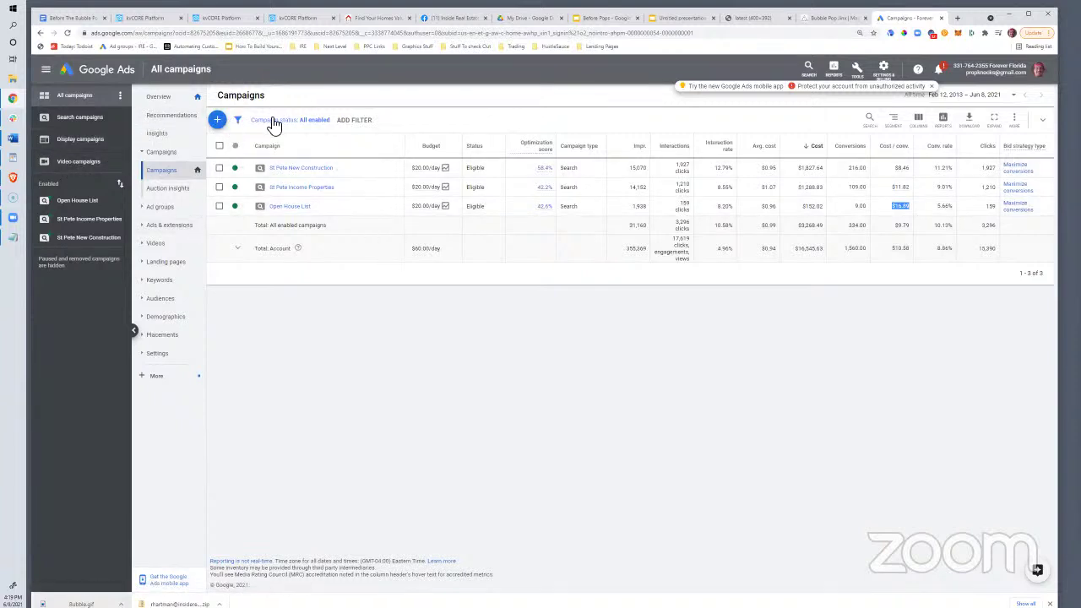
Start a new campaign with the Leads goal and the Video campaign type
left_click(219, 122)
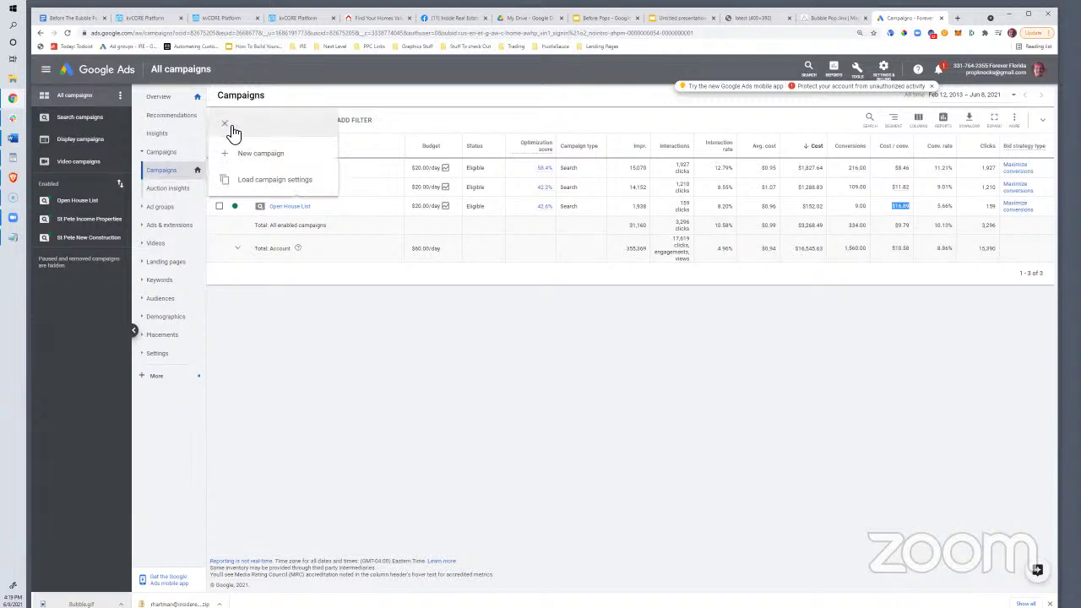
left_click(241, 153)
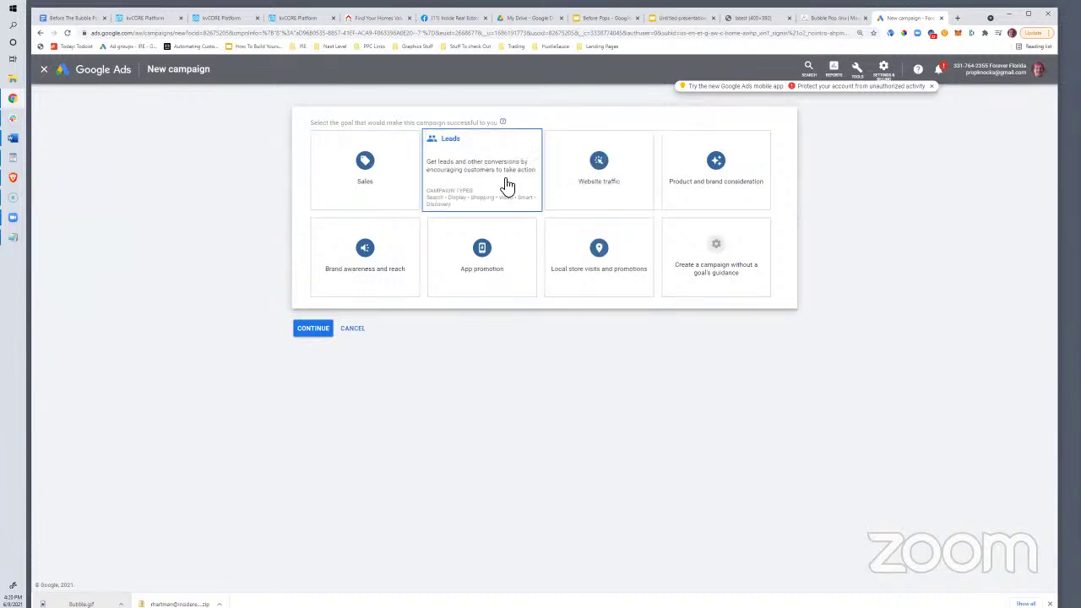
left_click(469, 178)
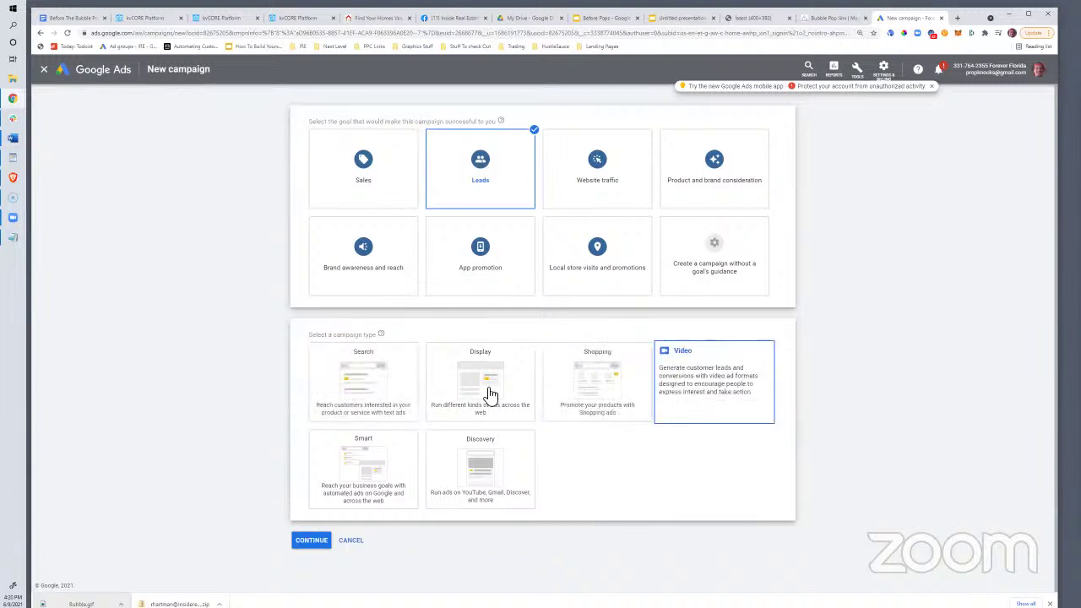
left_click(744, 393)
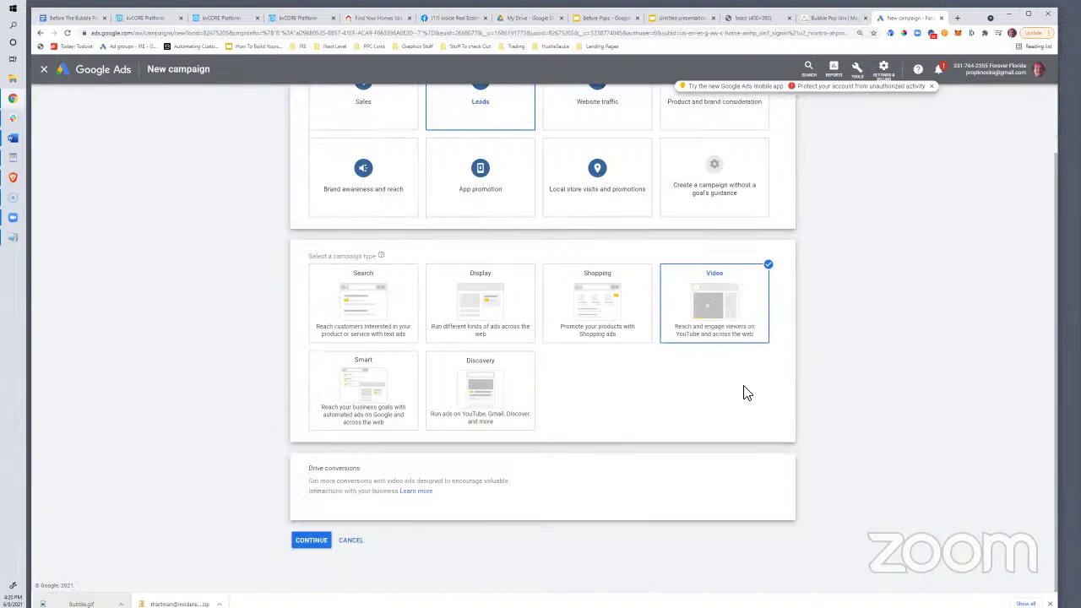
left_click(312, 543)
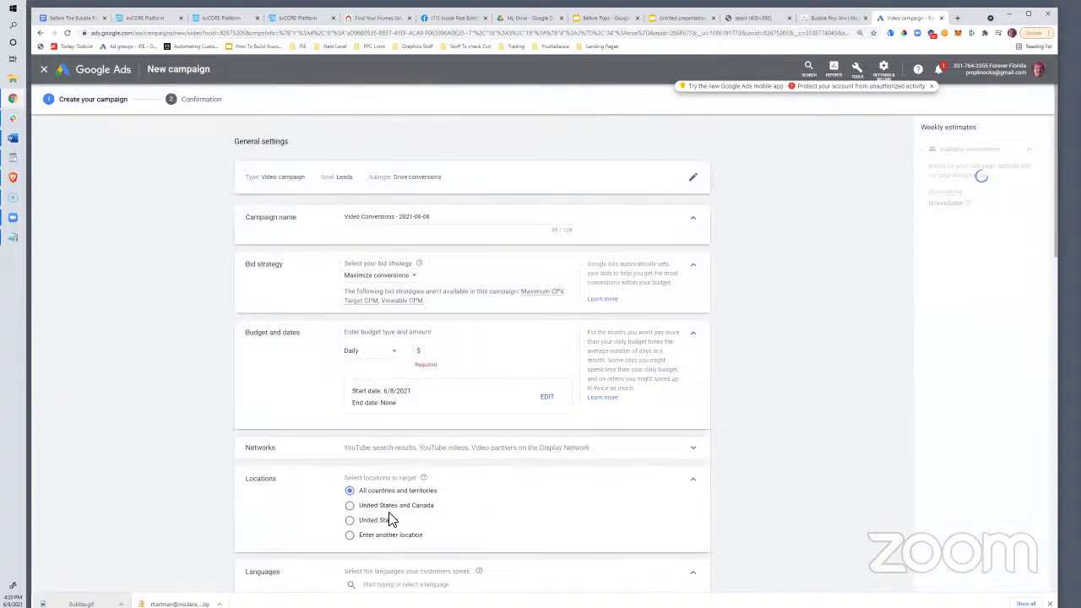
Rename the campaign to Bubble Pops Seller Leads and keep Maximize conversions bidding
left_click_drag(429, 227, 347, 221)
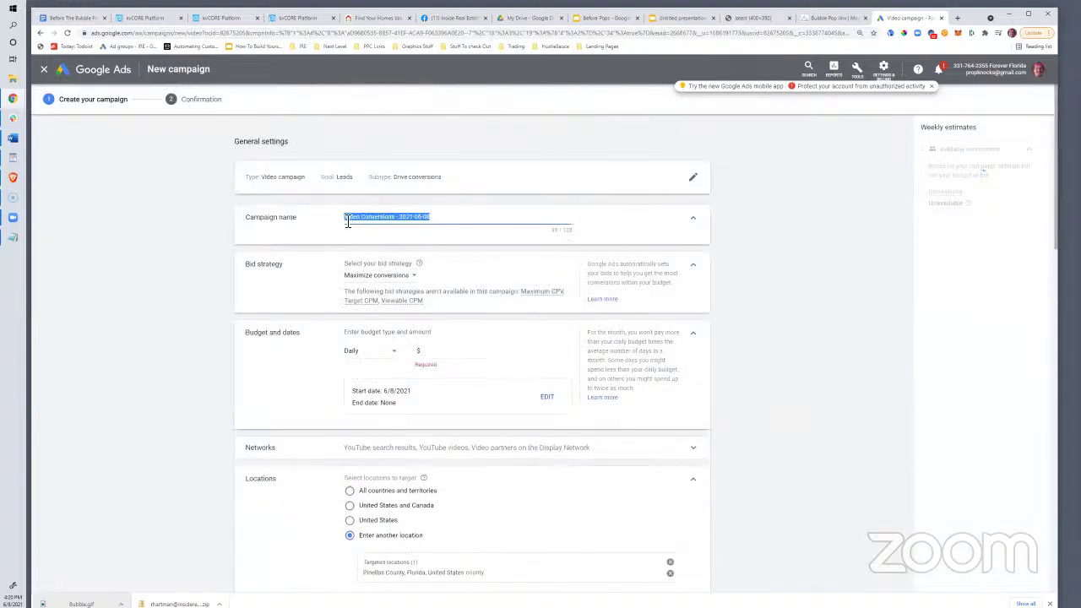
type("Bubble Pops Seller Leads")
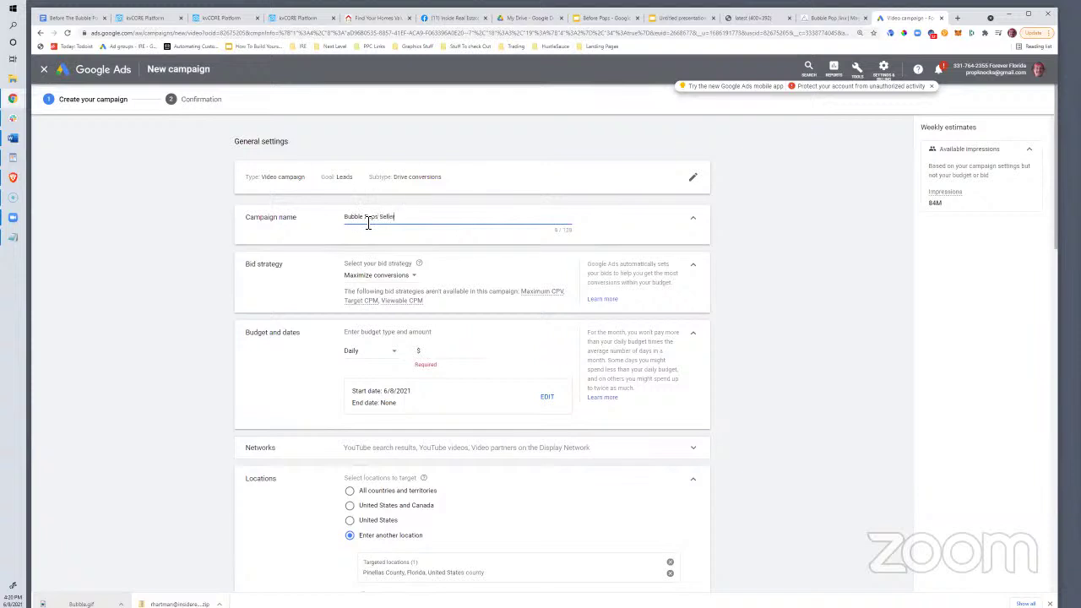
left_click(380, 278)
left_click(385, 302)
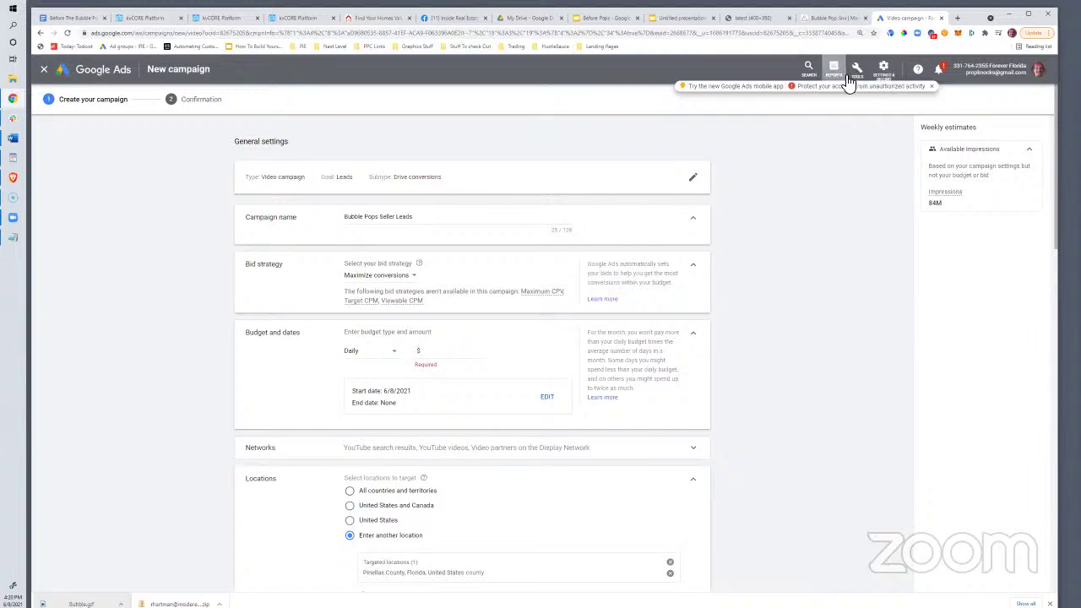
Set a $10.00 daily budget and check the Pinellas County location targeting
scroll(369, 372, "down", 2)
scroll(369, 371, "up", 1)
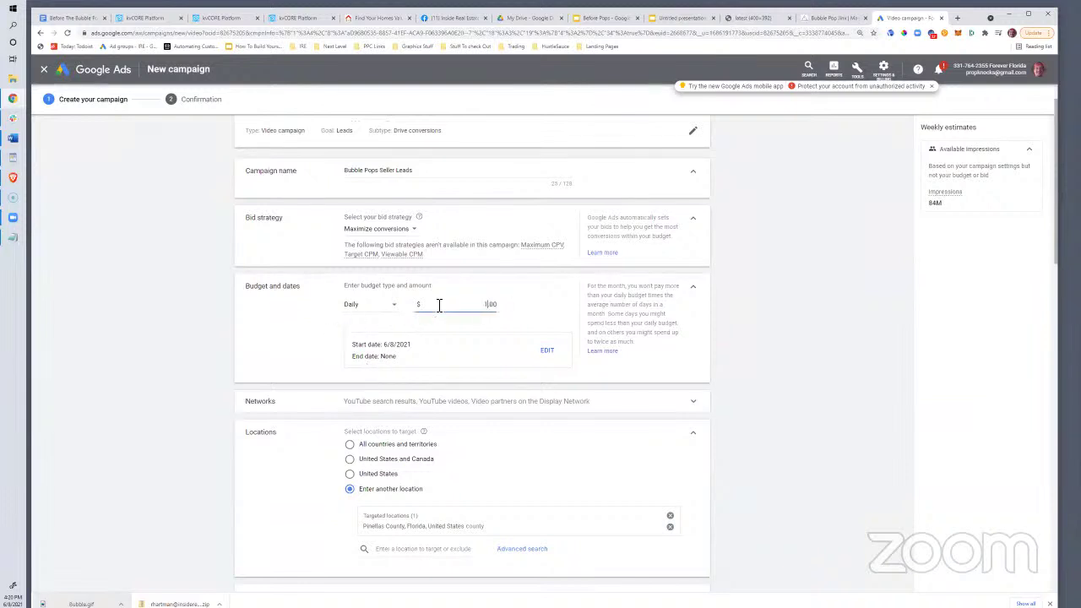
scroll(309, 391, "down", 2)
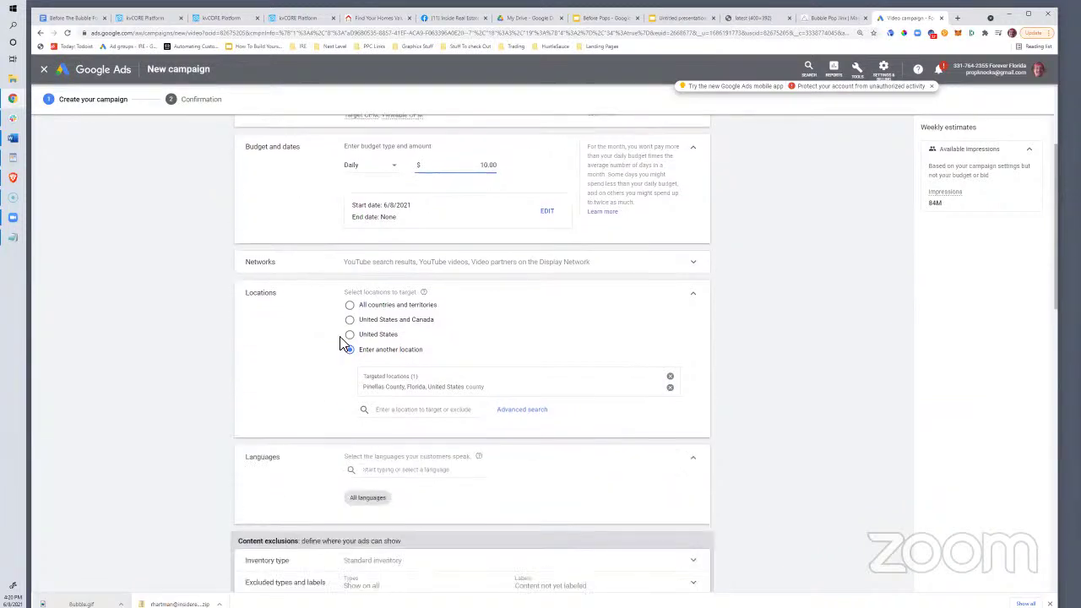
left_click(350, 346)
left_click_drag(418, 388, 486, 396)
Switch the ad group type from Responsive to Standard for skippable in-stream ads
left_click(287, 387)
scroll(414, 404, "down", 3)
scroll(414, 405, "down", 3)
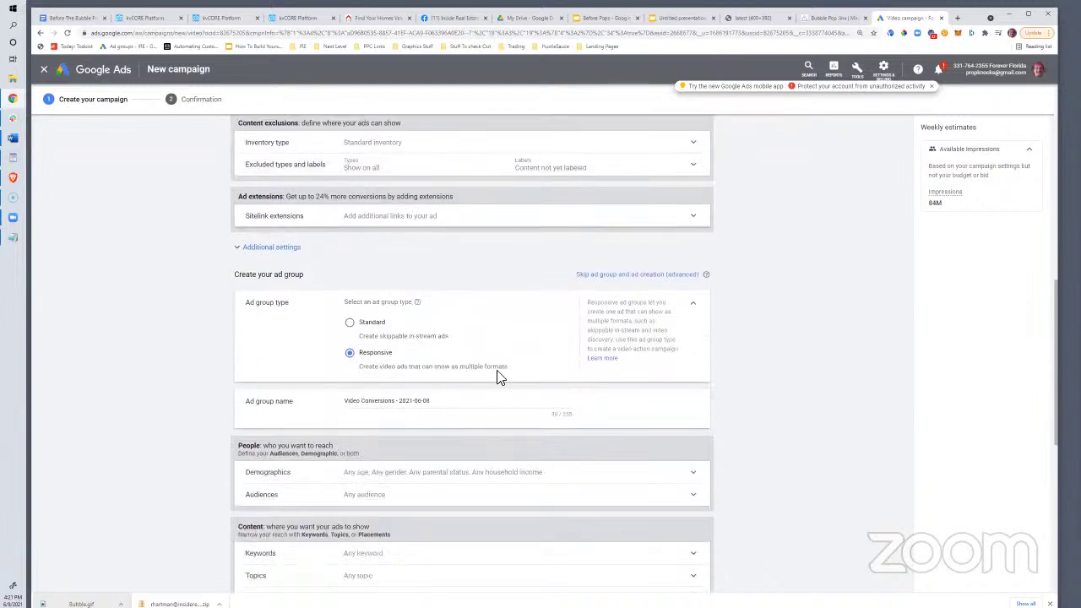
left_click(352, 323)
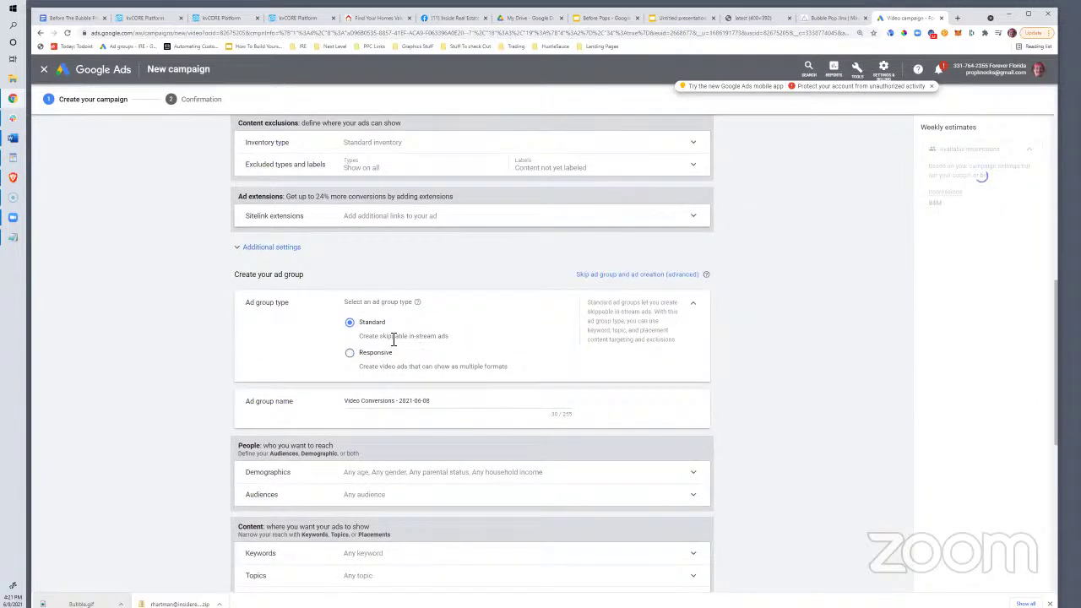
left_click_drag(450, 338, 377, 342)
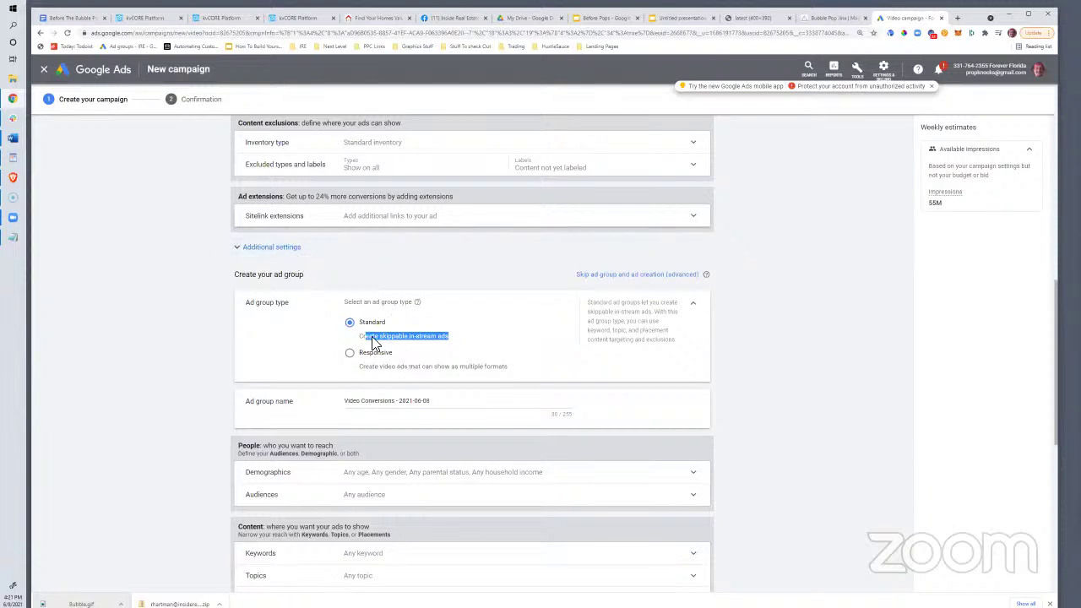
scroll(250, 376, "down", 1)
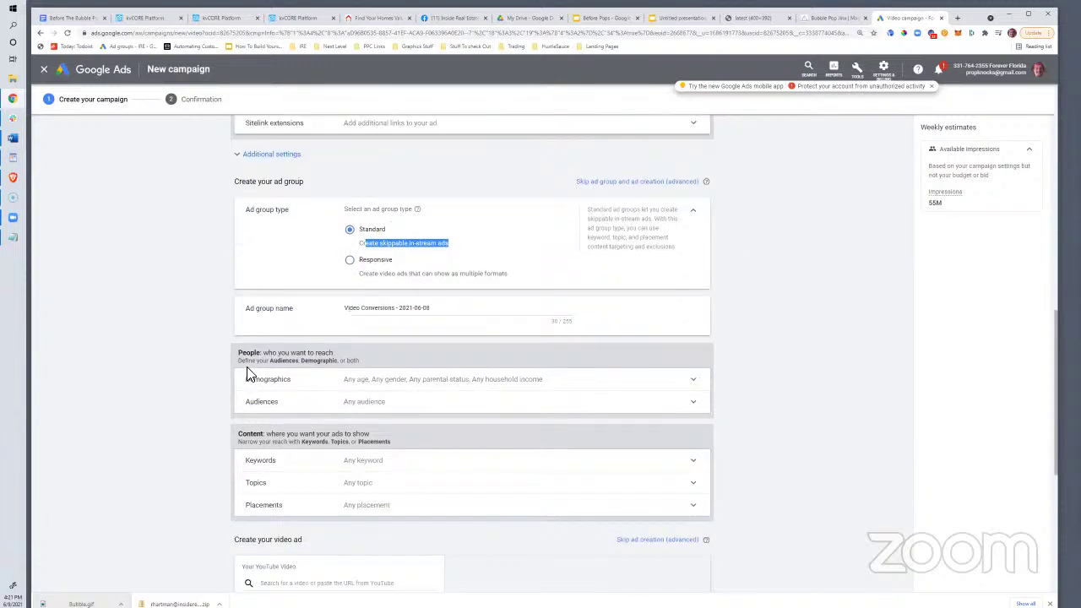
scroll(311, 364, "down", 2)
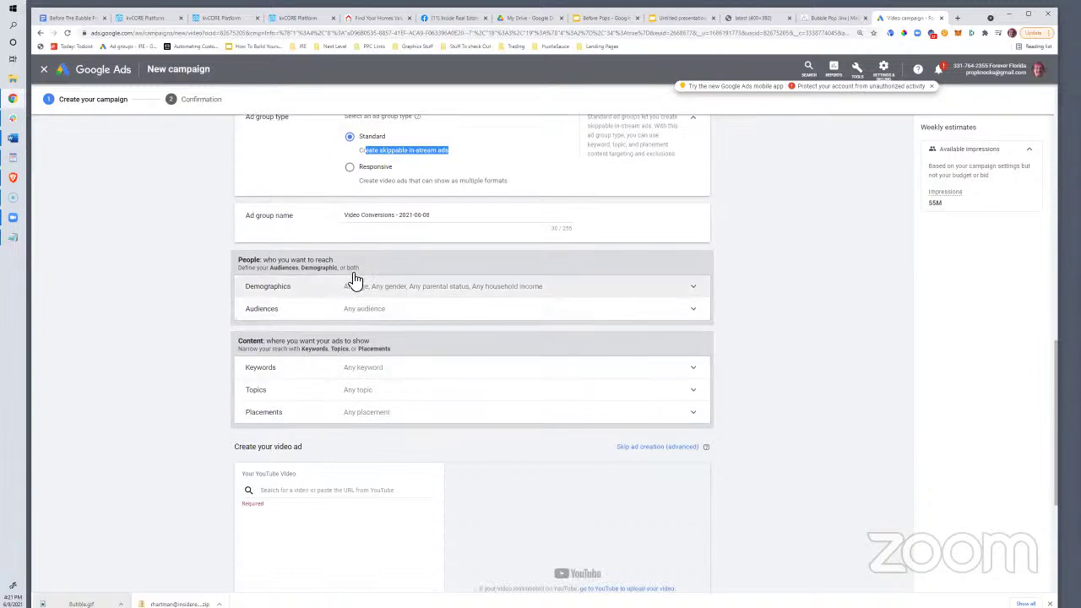
Limit age targeting to 35–44 and 45–54 by unchecking 18-24, 25-34, 55-64, 65+ and Unknown
left_click(402, 292)
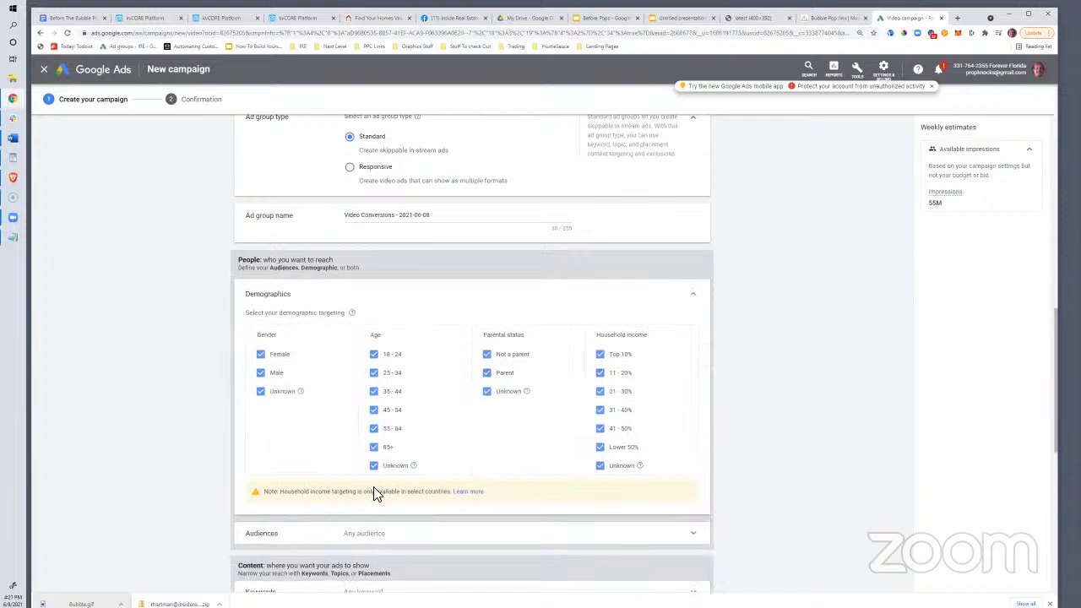
left_click(376, 355)
left_click(377, 374)
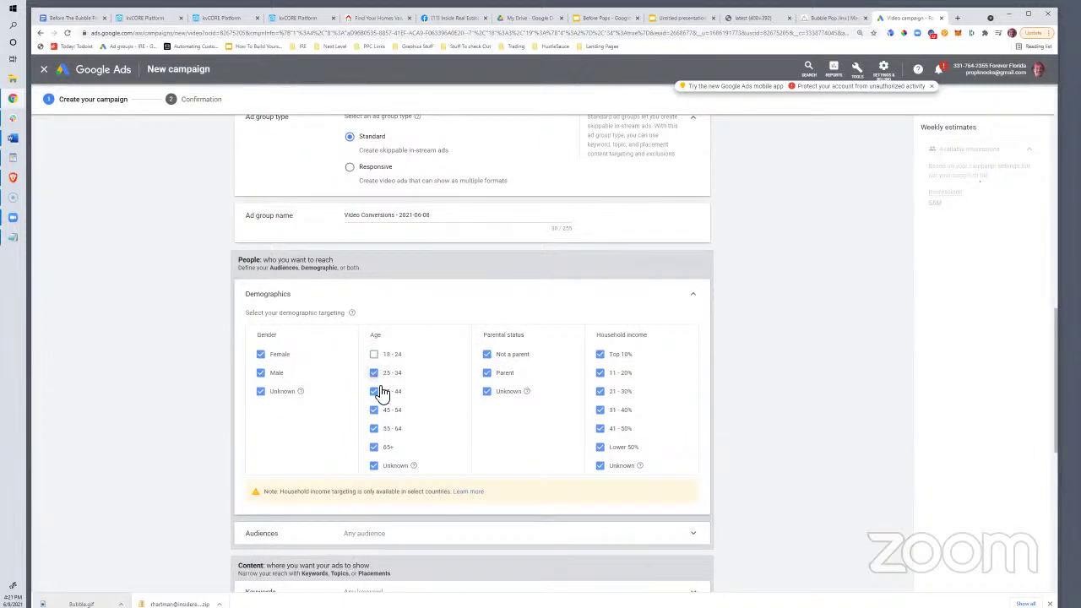
left_click(374, 447)
left_click(374, 465)
left_click(375, 430)
Expand the Audiences targeting options
scroll(420, 391, "down", 5)
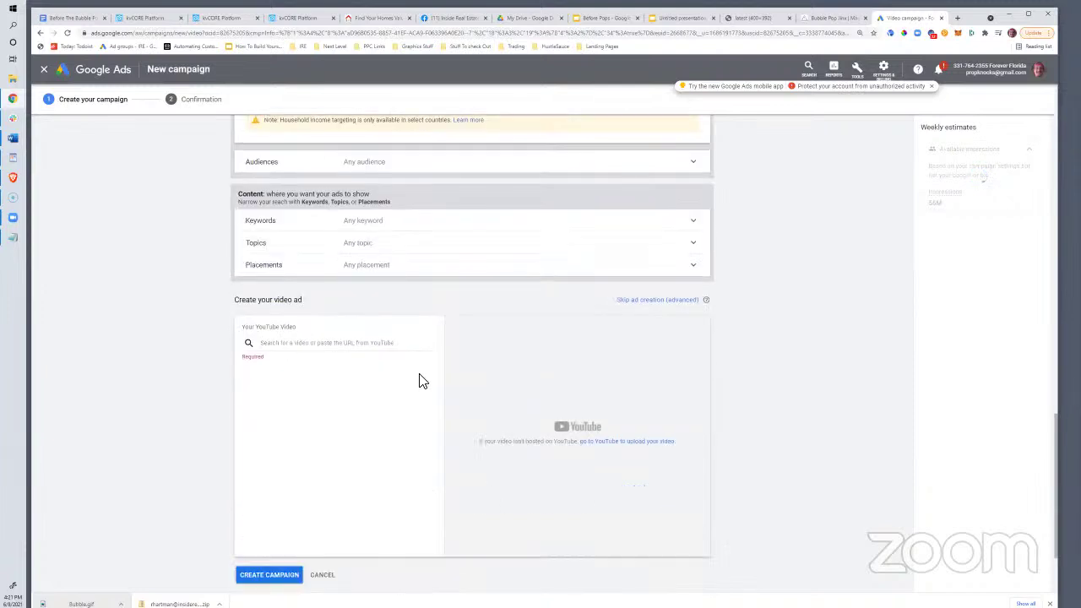
left_click(292, 301)
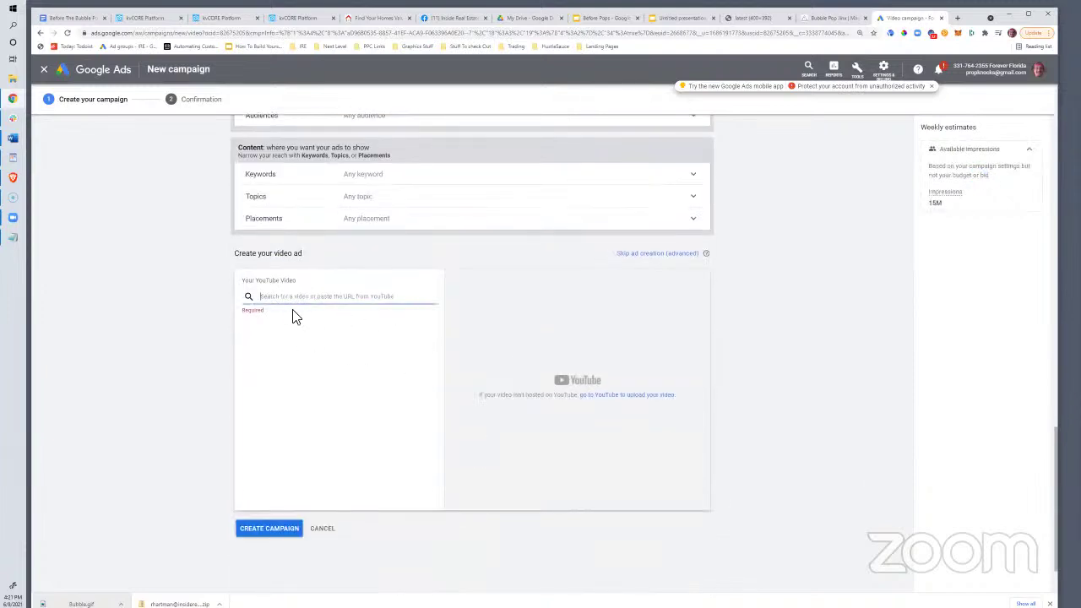
scroll(382, 383, "up", 1)
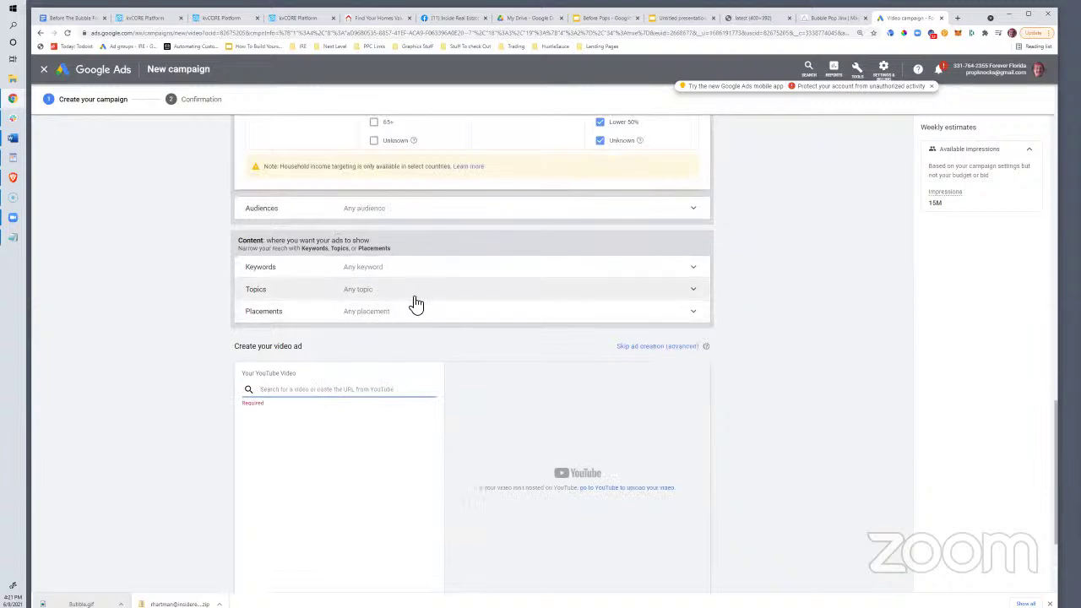
scroll(388, 313, "up", 1)
scroll(391, 318, "up", 1)
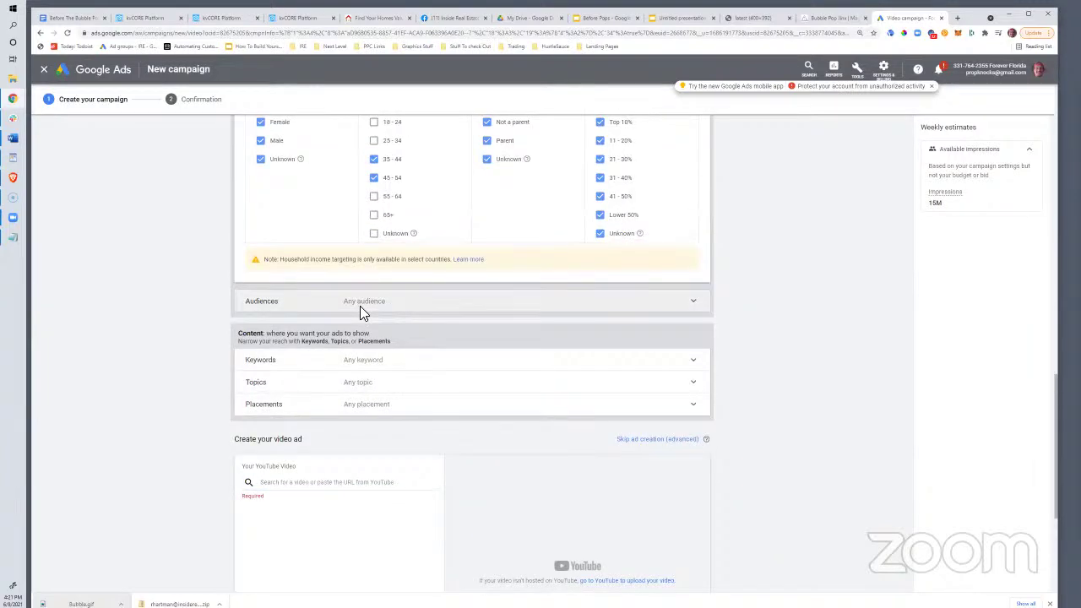
left_click(362, 306)
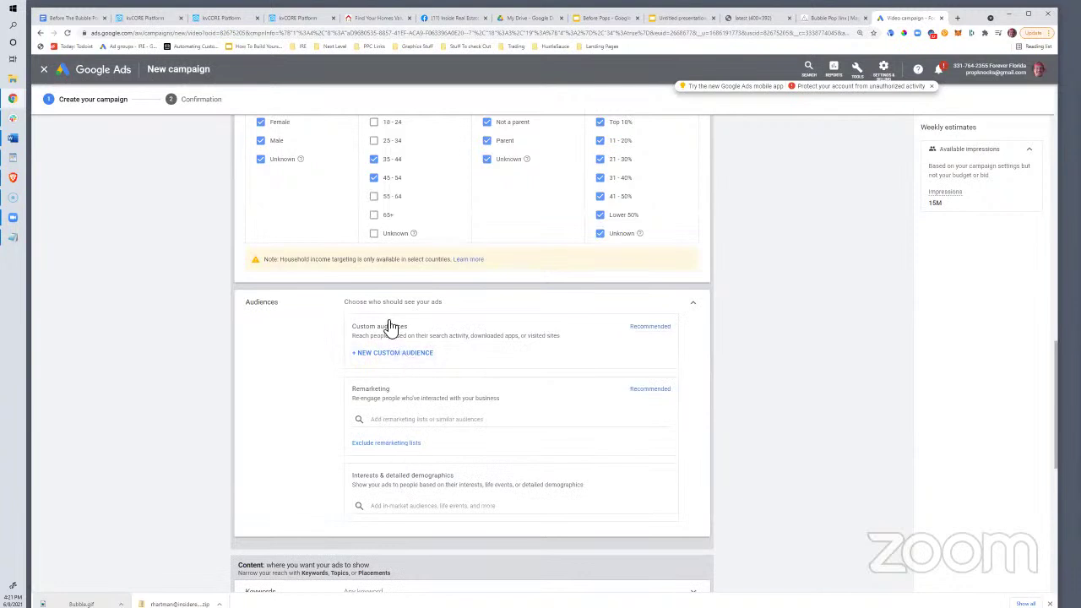
Add the Real Estate in-market audience under interests and detailed demographics
left_click(396, 507)
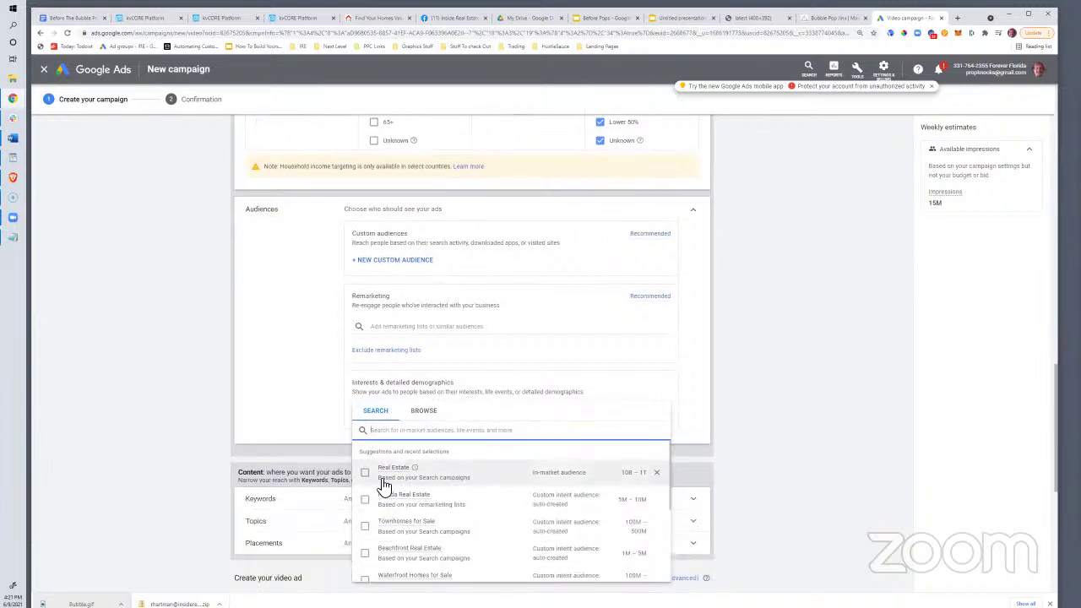
left_click(365, 489)
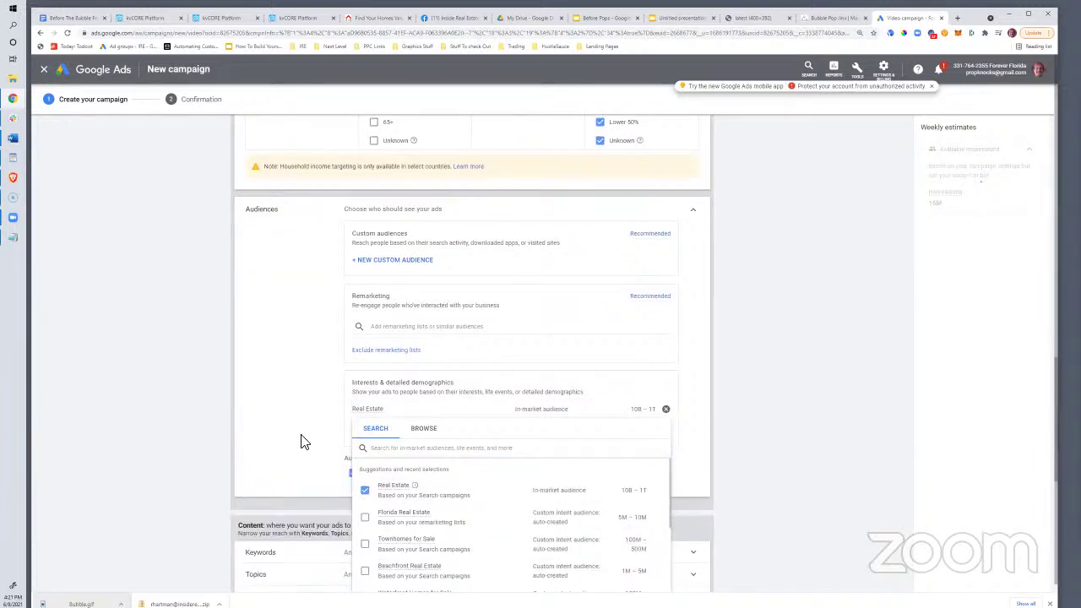
left_click(186, 381)
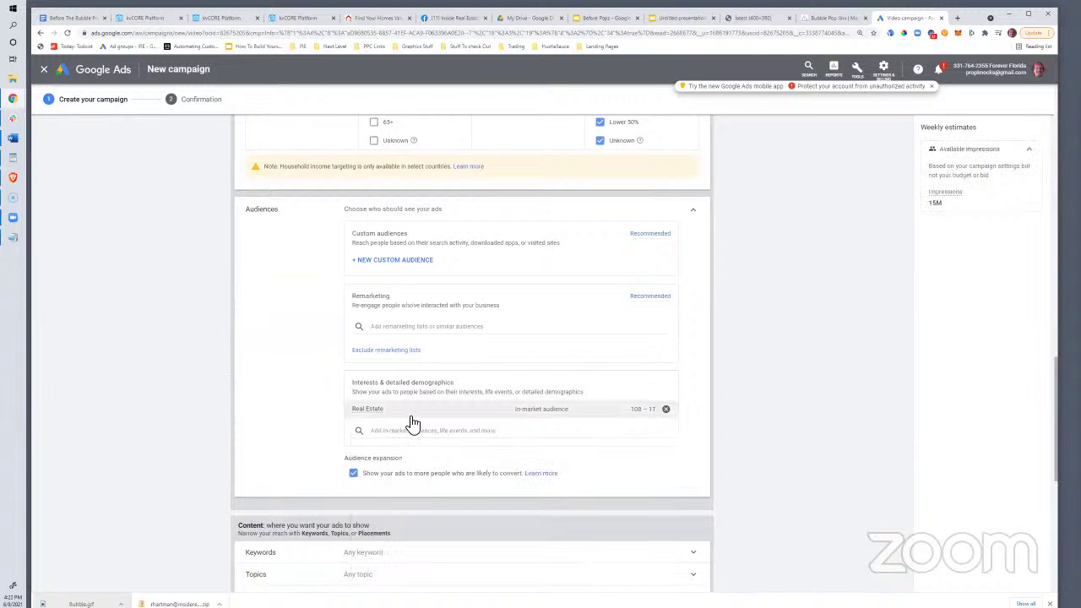
scroll(406, 422, "up", 3)
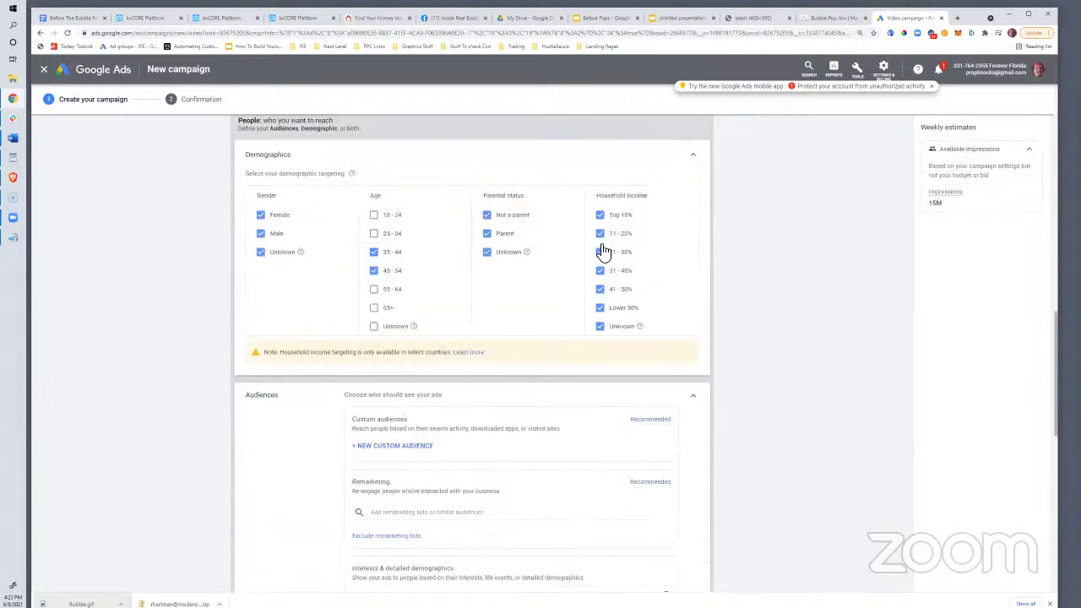
scroll(406, 270, "down", 4)
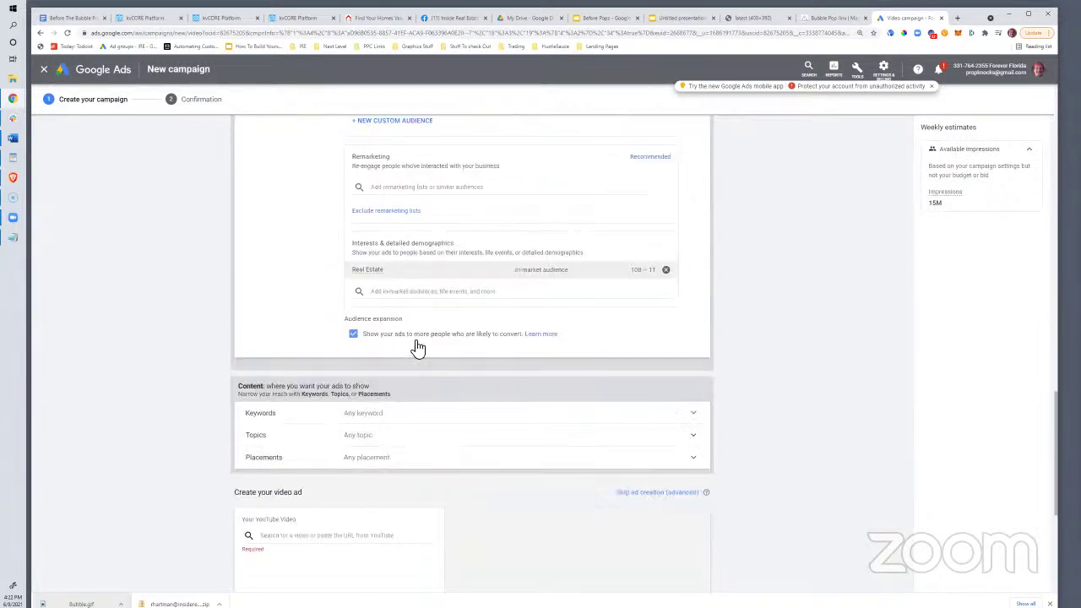
scroll(398, 265, "up", 2)
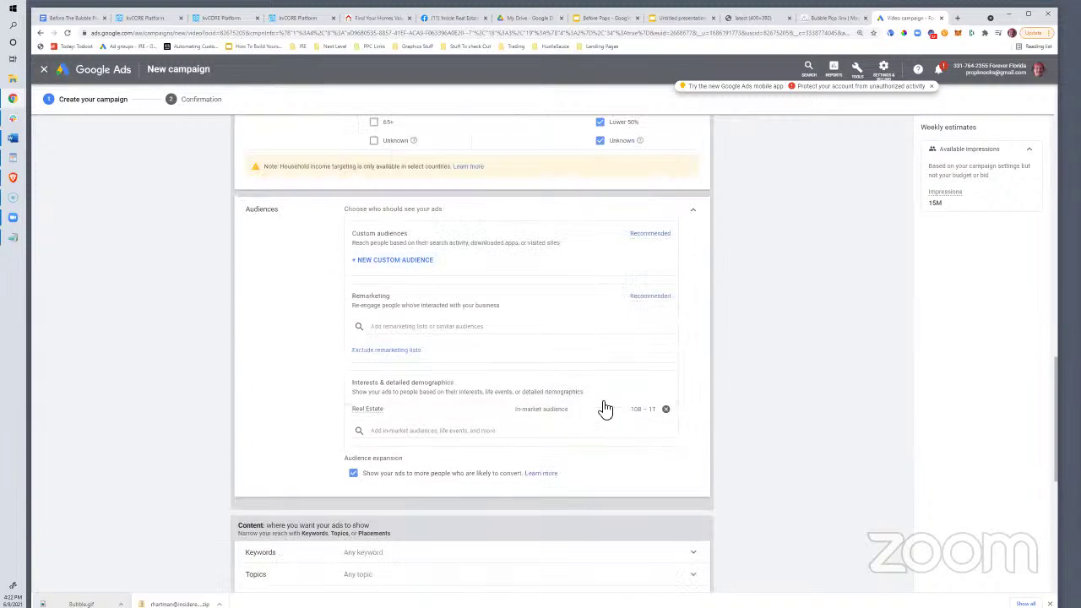
scroll(545, 352, "up", 3)
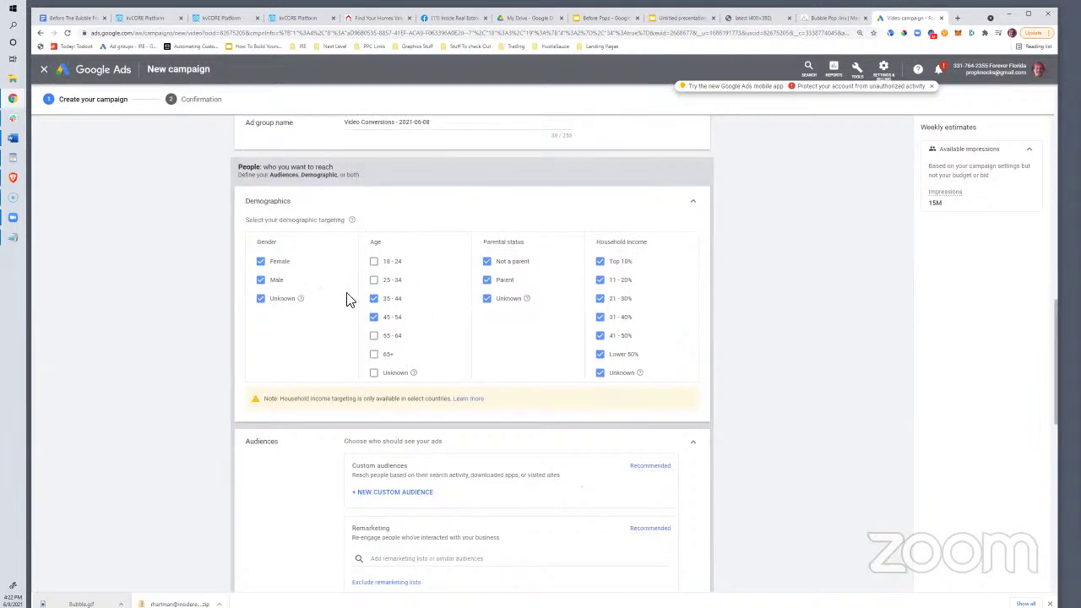
scroll(374, 367, "down", 3)
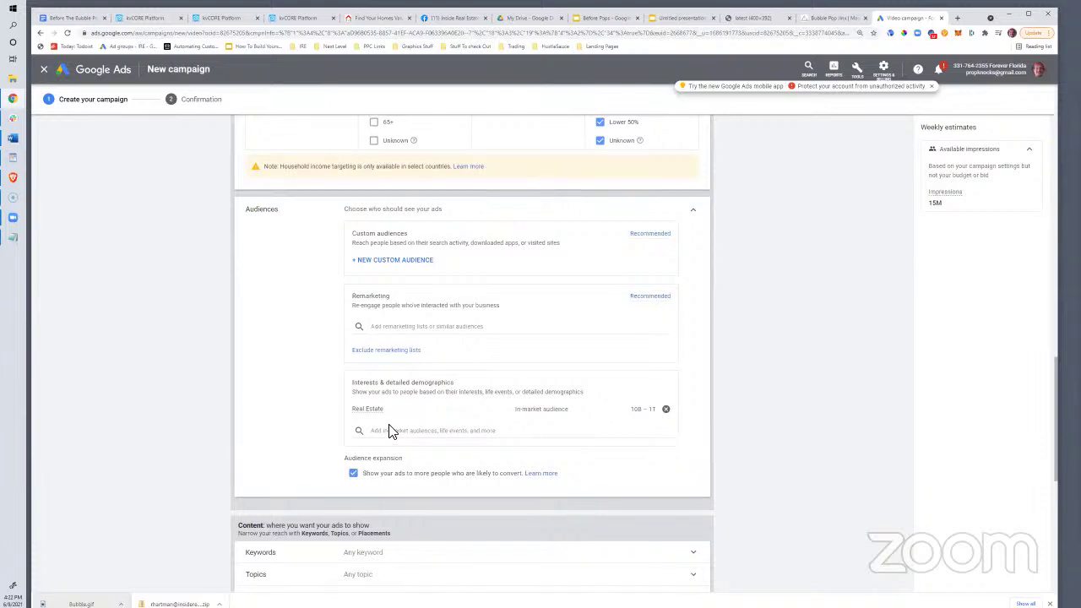
scroll(473, 405, "down", 3)
scroll(456, 304, "up", 1)
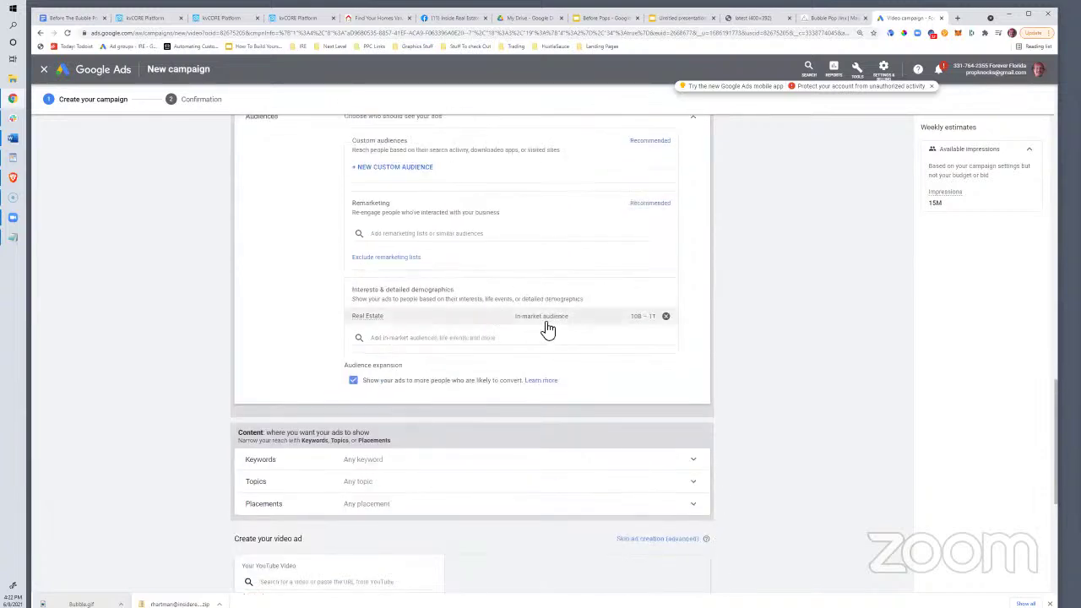
scroll(362, 345, "down", 1)
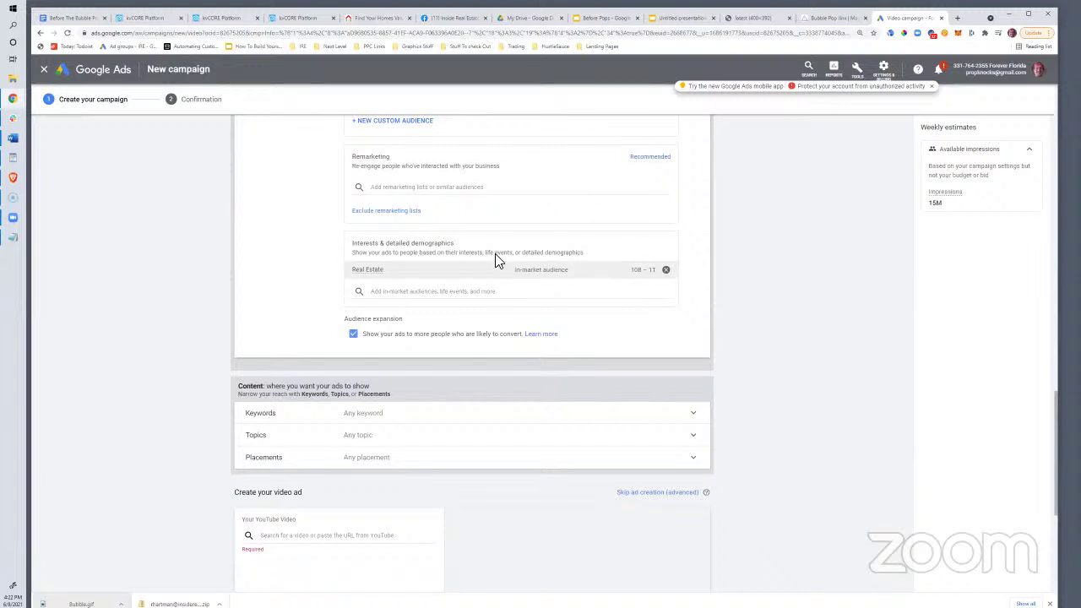
Remove the Real Estate audience so no interests remain targeted
left_click_drag(478, 244, 350, 247)
left_click(665, 269)
scroll(435, 381, "up", 3)
scroll(456, 394, "down", 2)
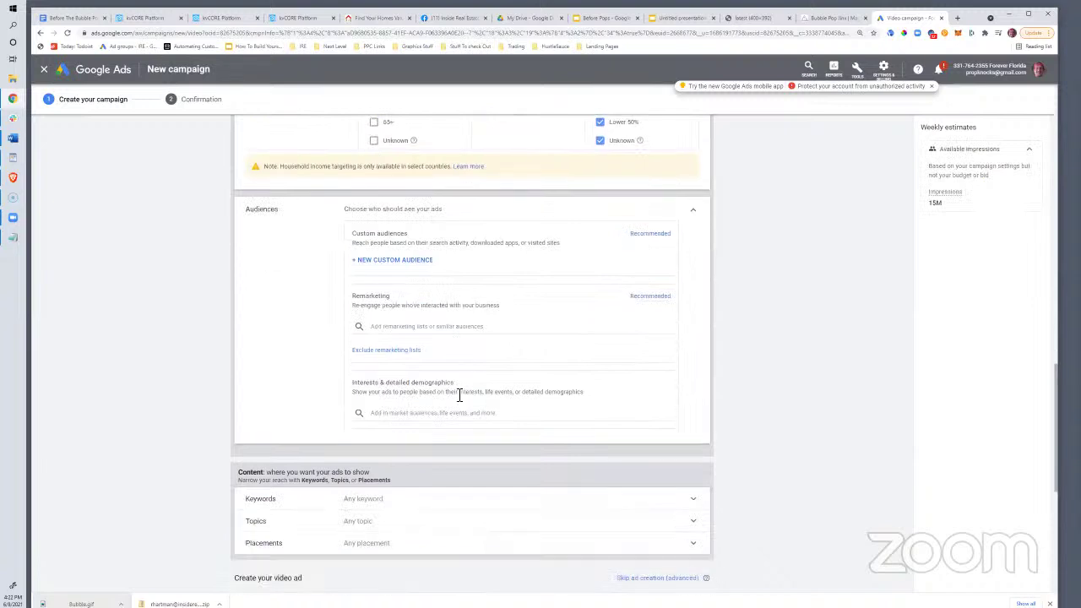
scroll(454, 393, "up", 1)
scroll(321, 390, "down", 1)
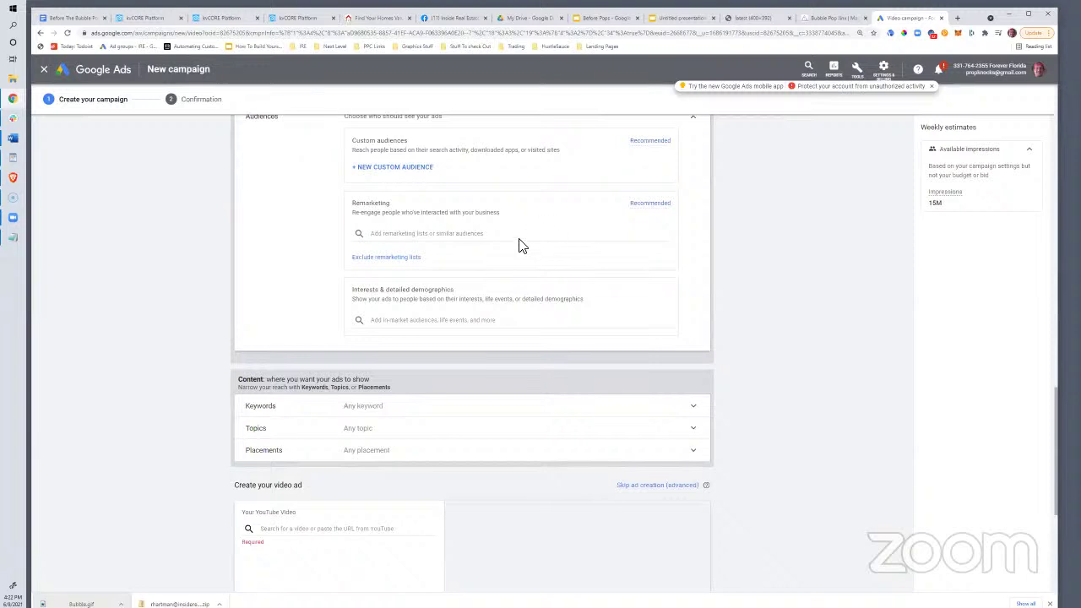
scroll(518, 244, "down", 2)
scroll(498, 261, "up", 2)
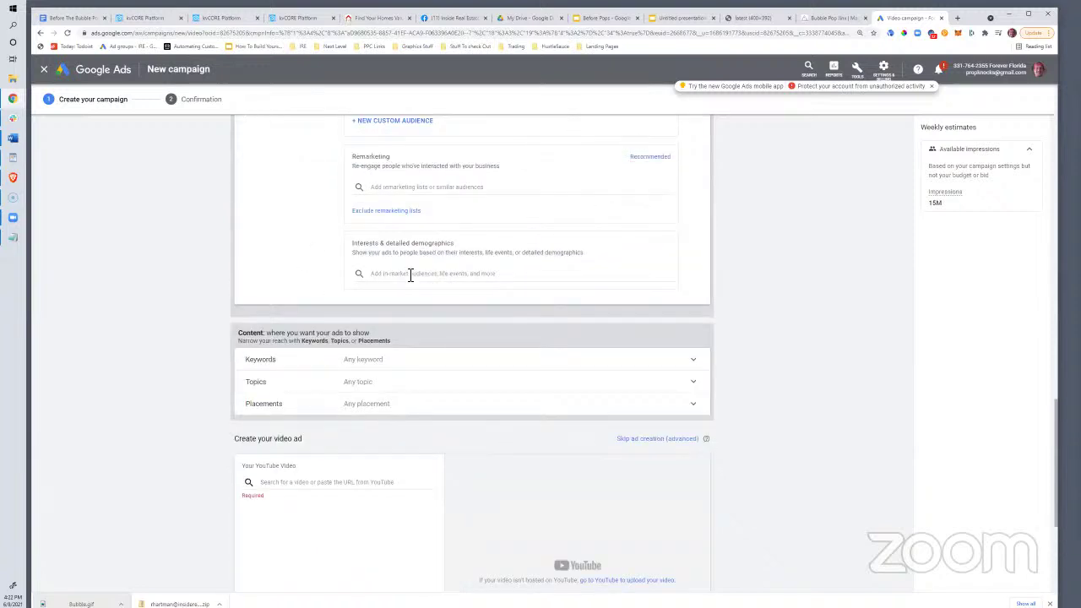
Copy the Before The Bubble Pops youtu.be link from Notepad and paste it into the YouTube video search
scroll(410, 276, "down", 1)
scroll(388, 273, "down", 2)
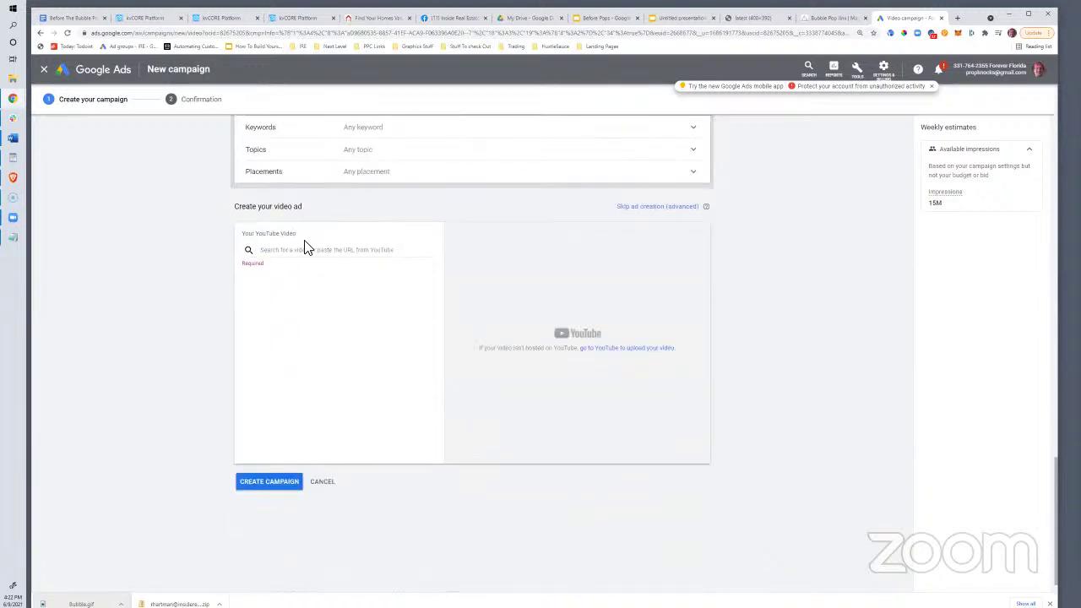
left_click(319, 252)
left_click(11, 241)
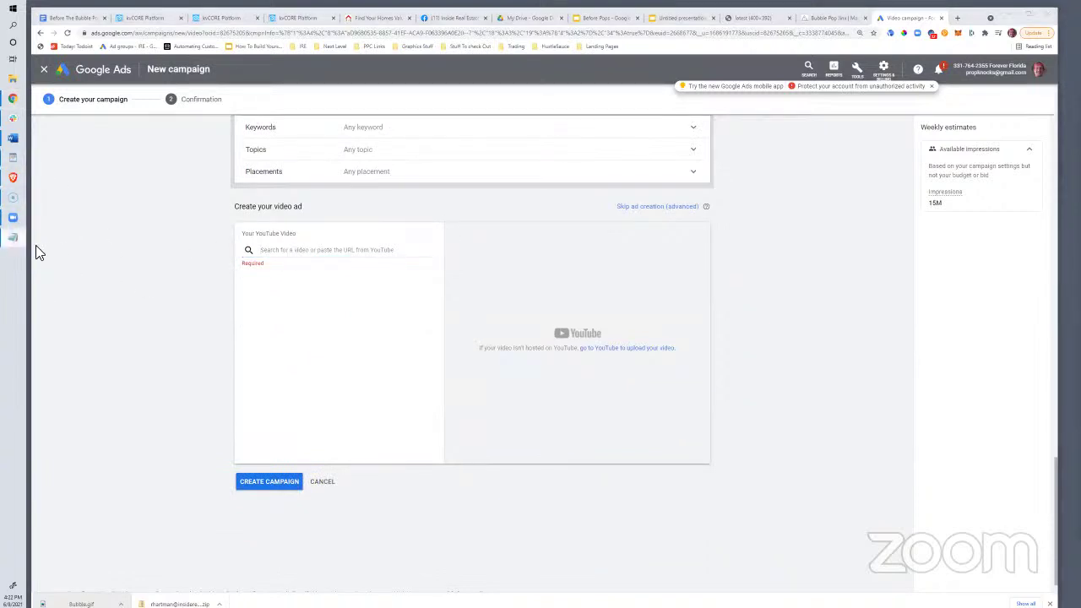
left_click(17, 243)
key("alt+Tab")
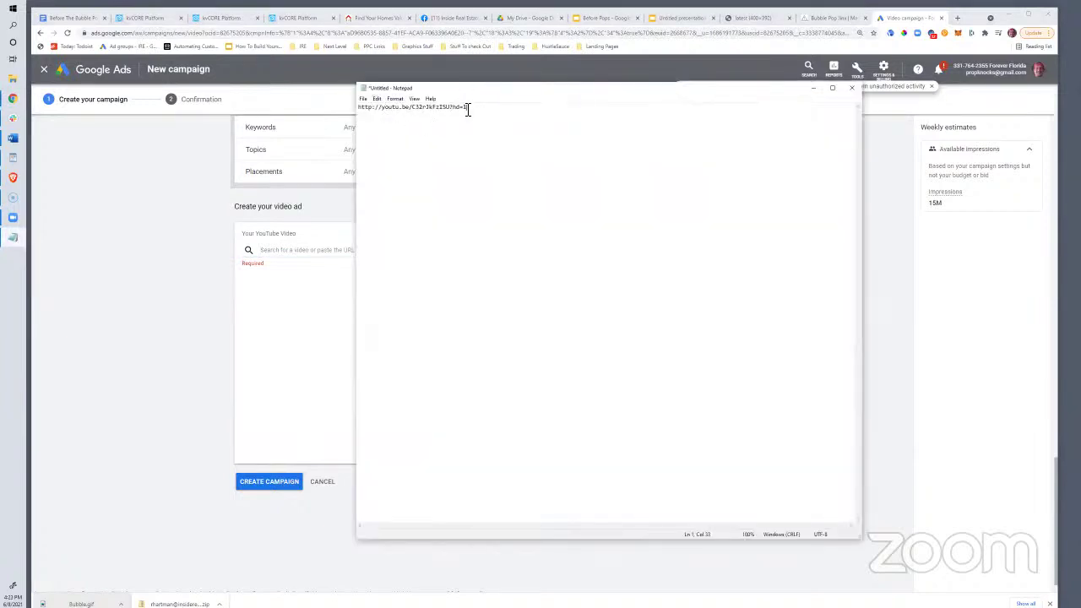
left_click_drag(466, 107, 374, 111)
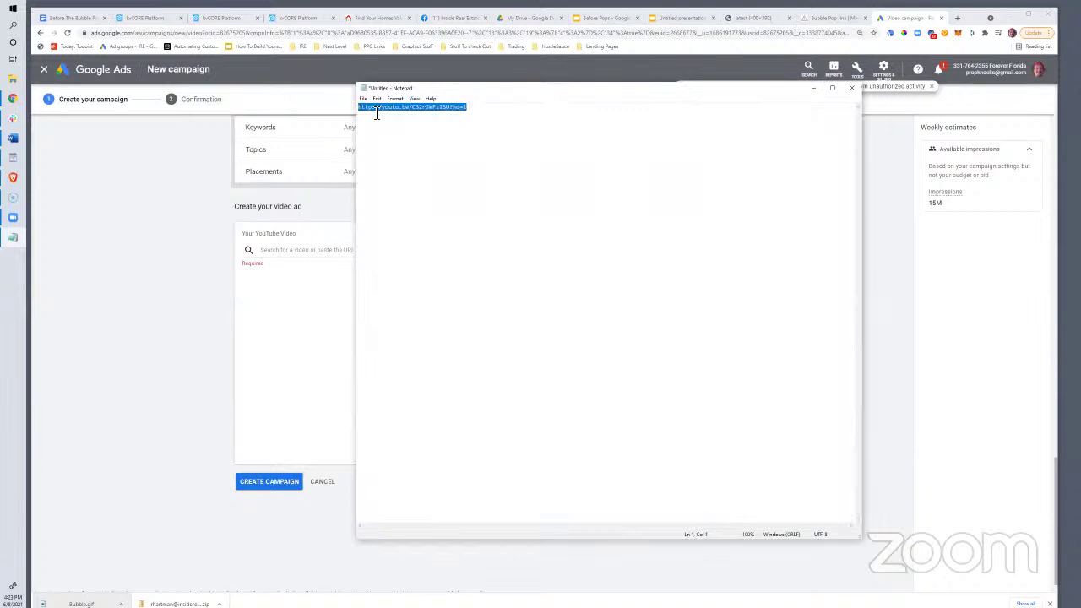
right_click(371, 111)
left_click(308, 136)
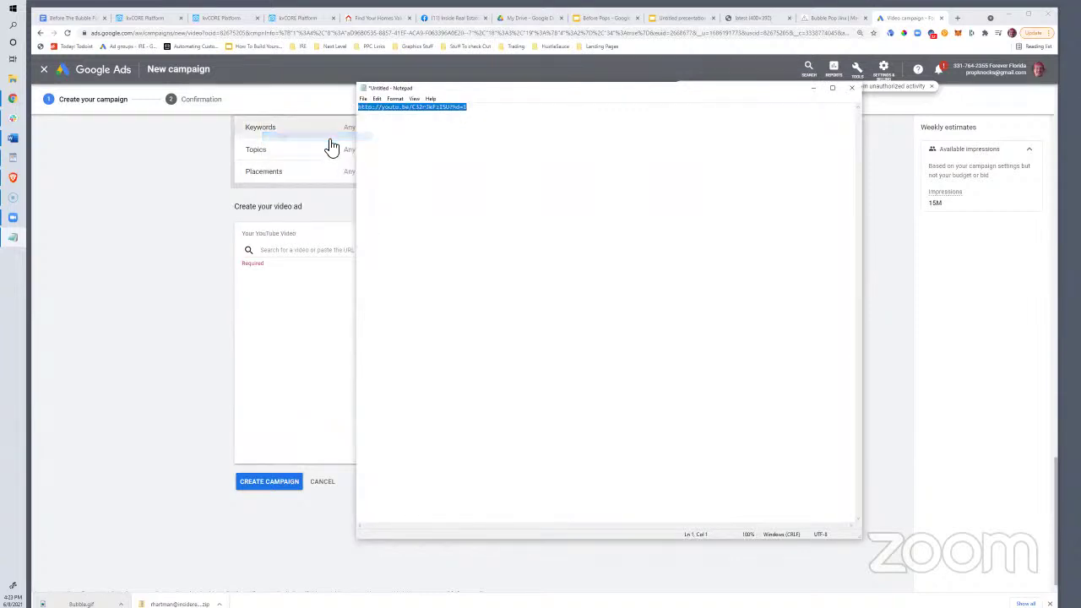
left_click(290, 250)
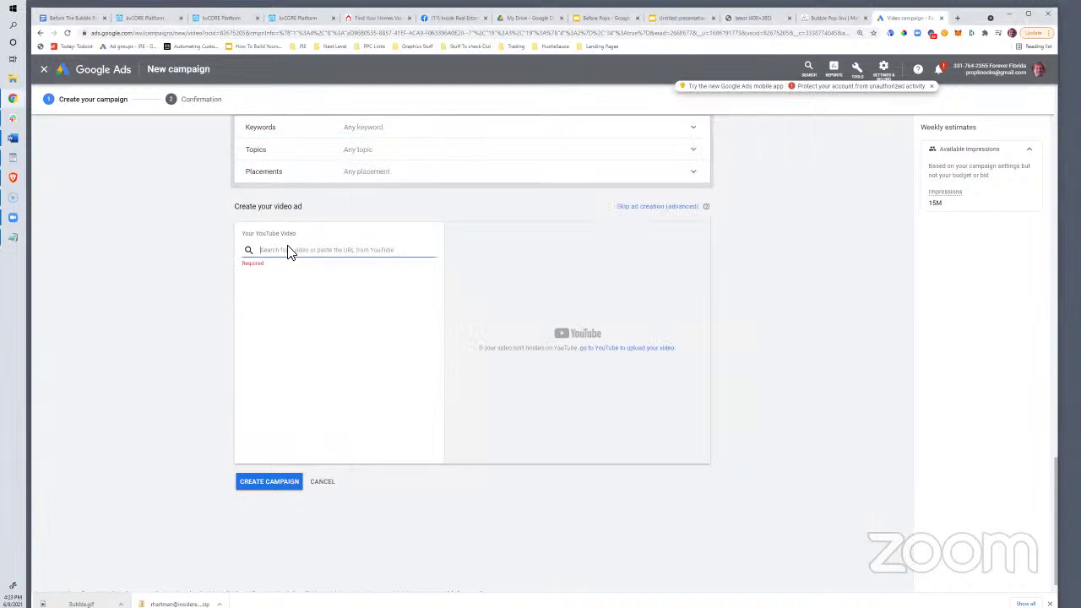
key("ctrl+v")
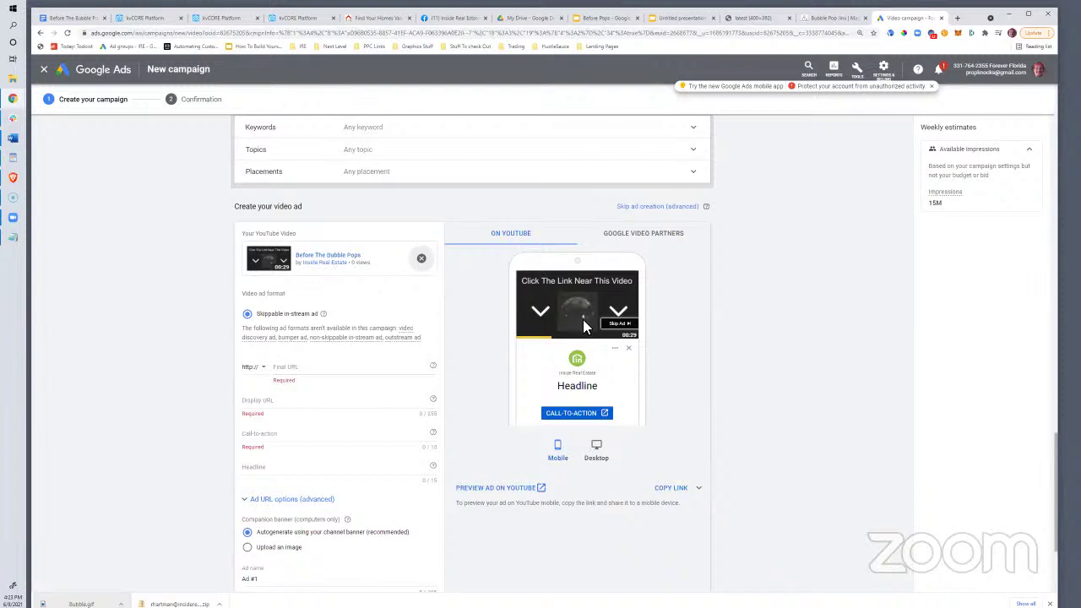
Open the 'Sell Your Pinellas County House Before The Bubble Pops?' bookmark and copy its web address
left_click(307, 368)
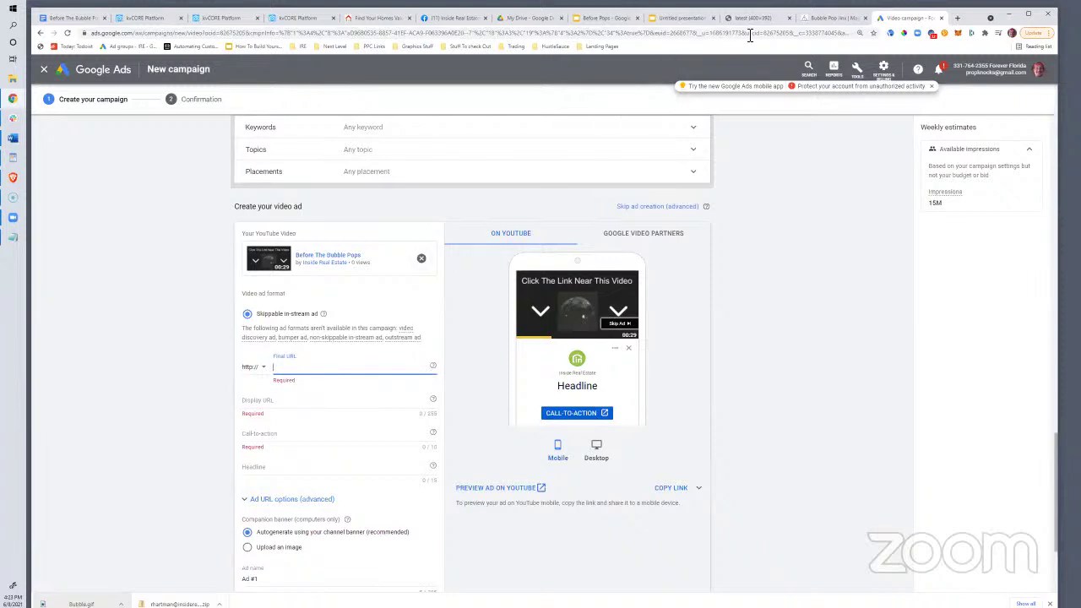
left_click(389, 19)
left_click(811, 18)
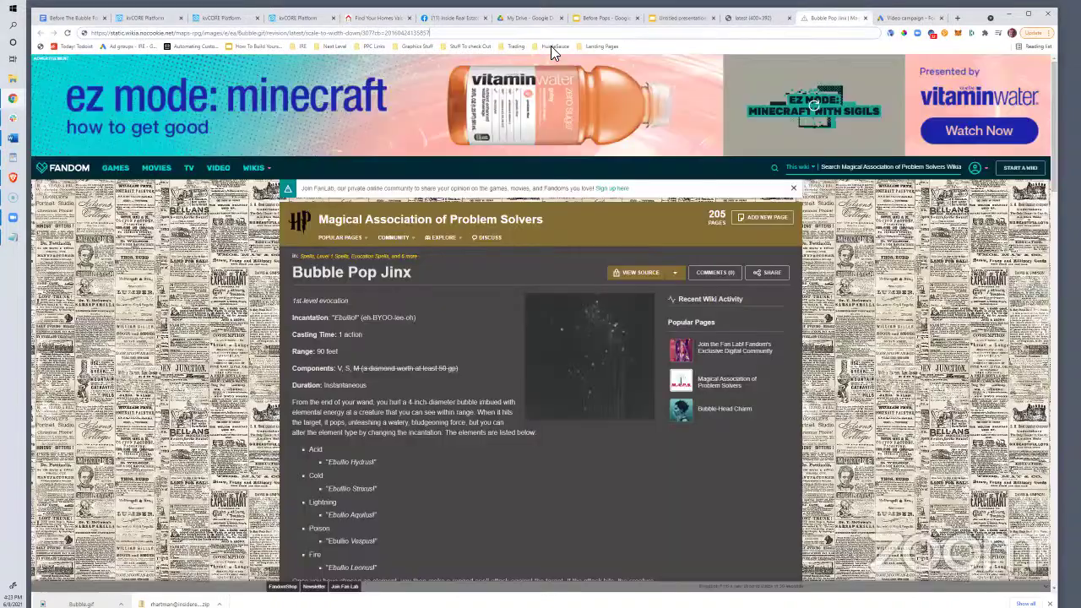
left_click(551, 45)
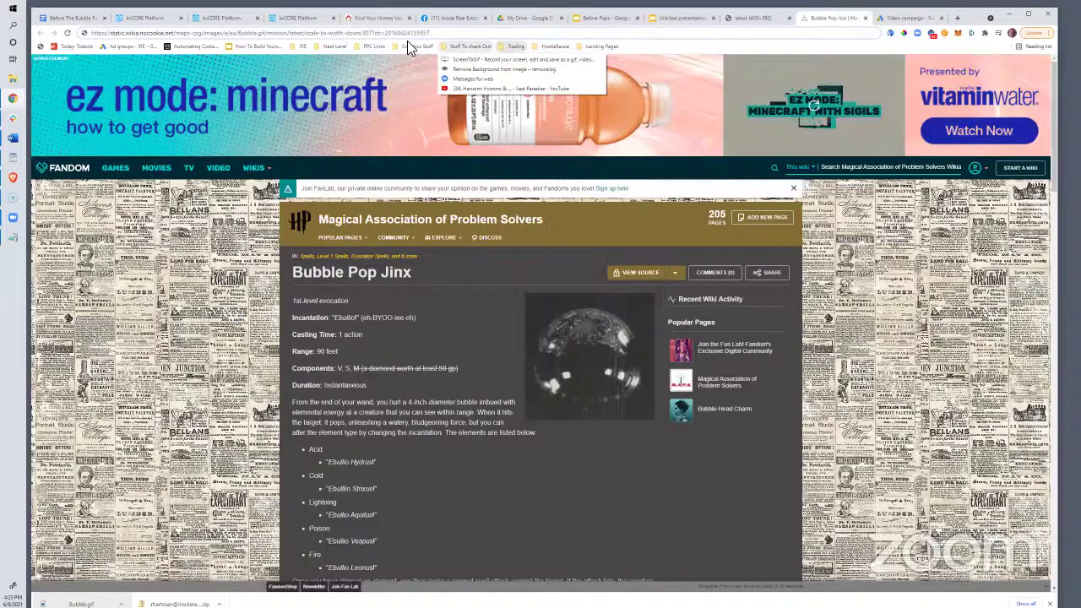
mouse_move(598, 47)
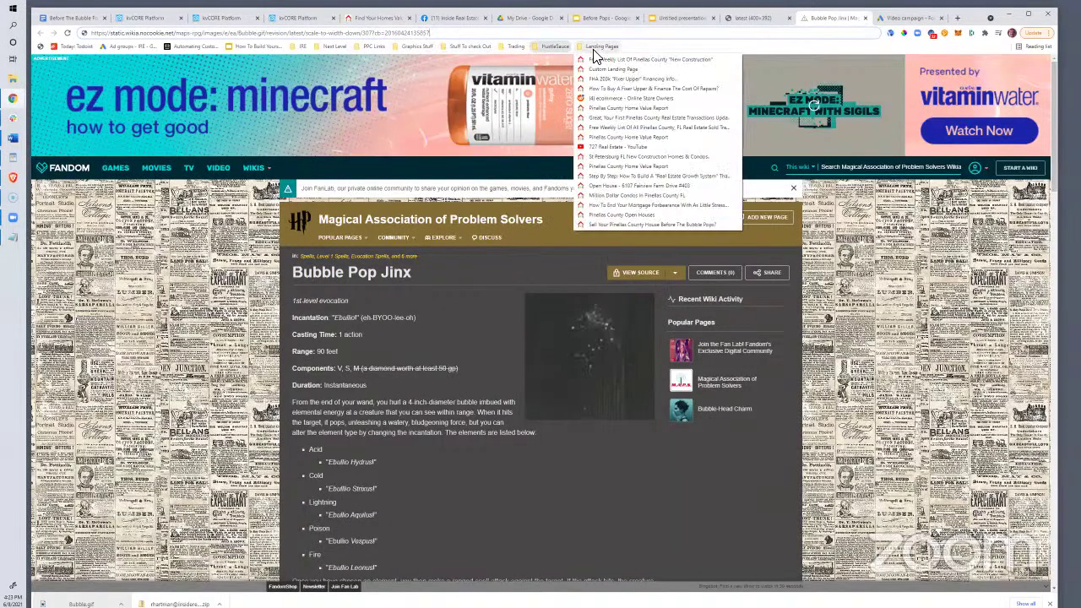
left_click(608, 224)
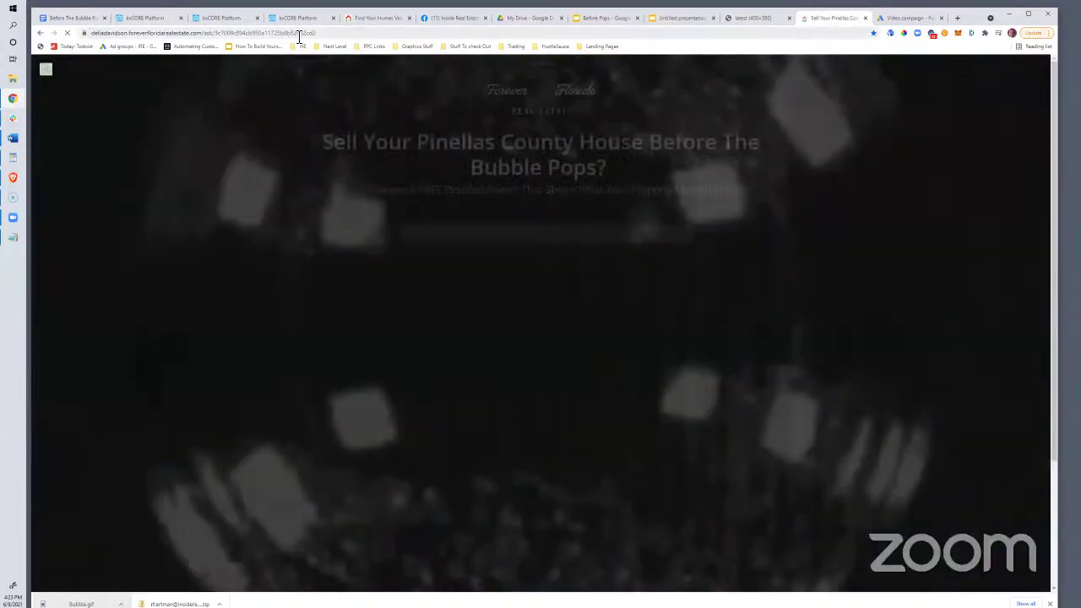
left_click(293, 32)
right_click(294, 32)
left_click(321, 96)
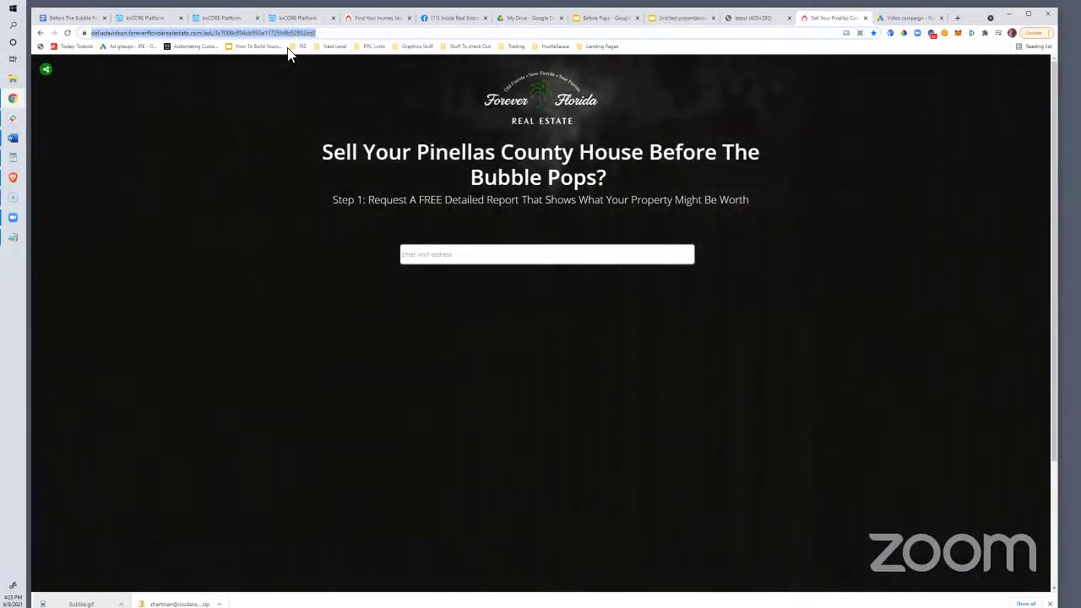
left_click(907, 18)
left_click(344, 367)
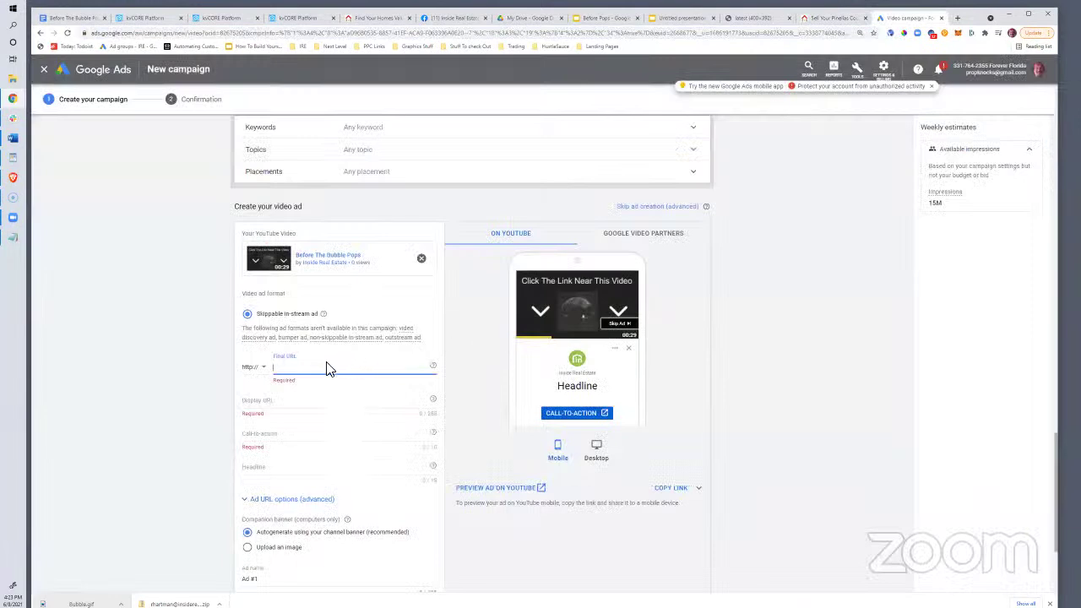
Paste the landing page address as the final URL and set the display URL to foreverFloridaRealEstate
key("ctrl+v")
left_click(265, 400)
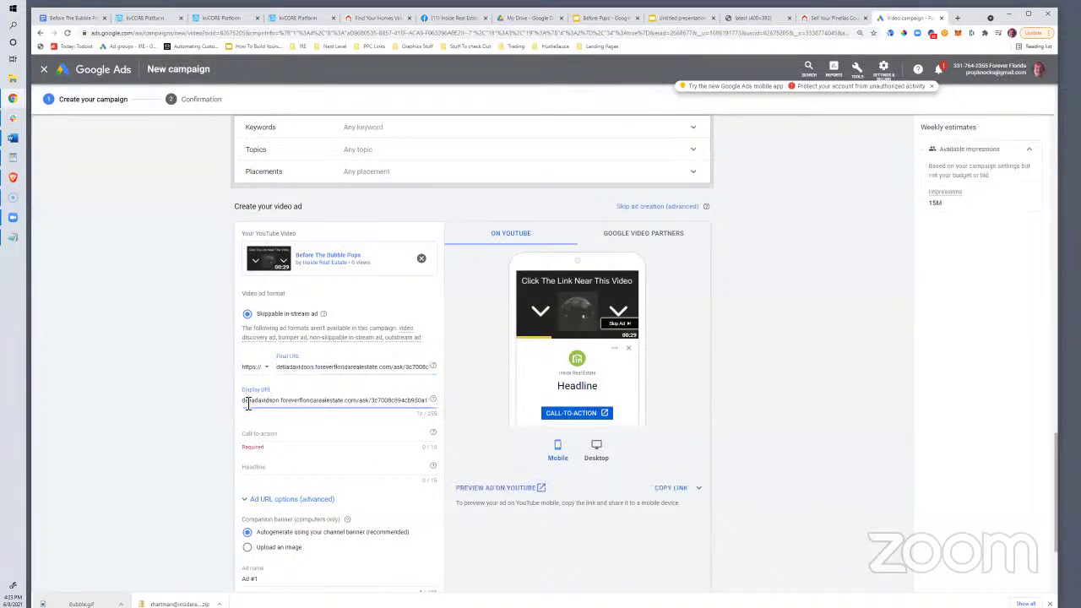
left_click_drag(247, 403, 448, 409)
type("f")
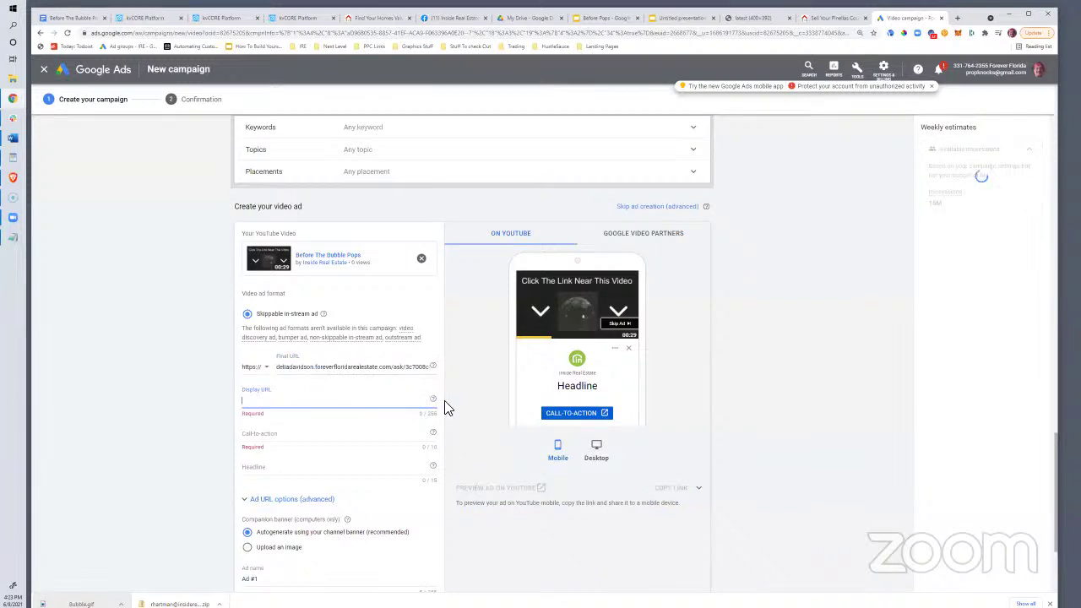
type("oreverFloridaRealEstate")
left_click(272, 434)
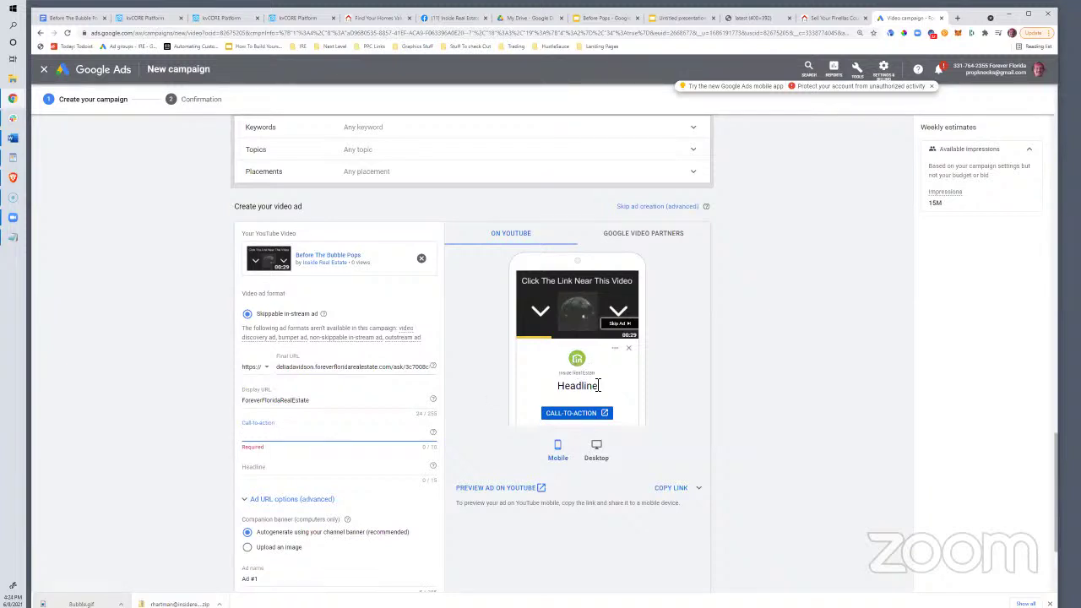
scroll(548, 410, "down", 1)
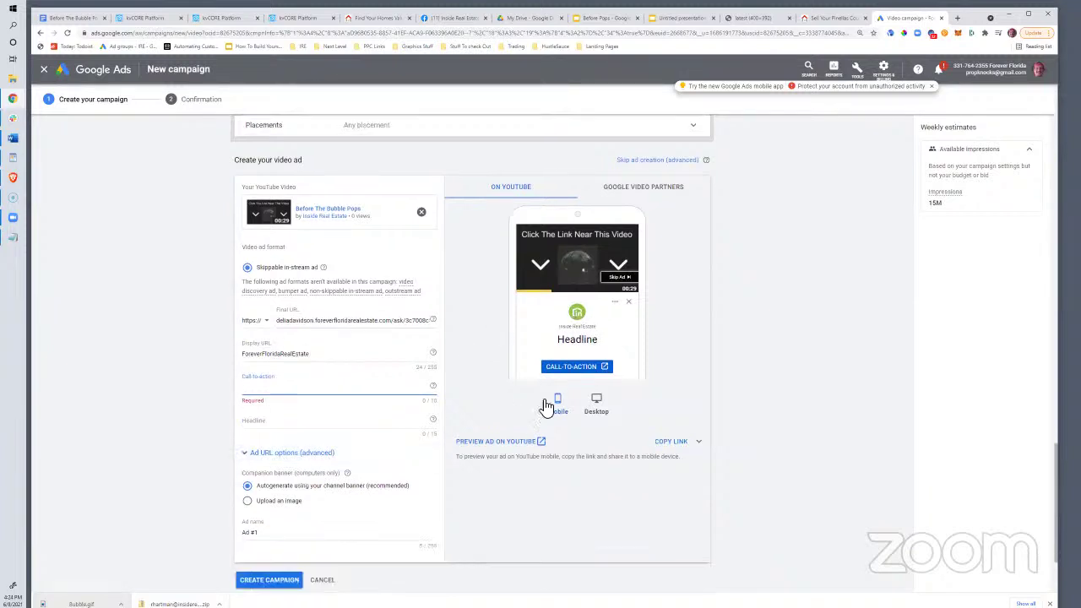
scroll(708, 372, "up", 2)
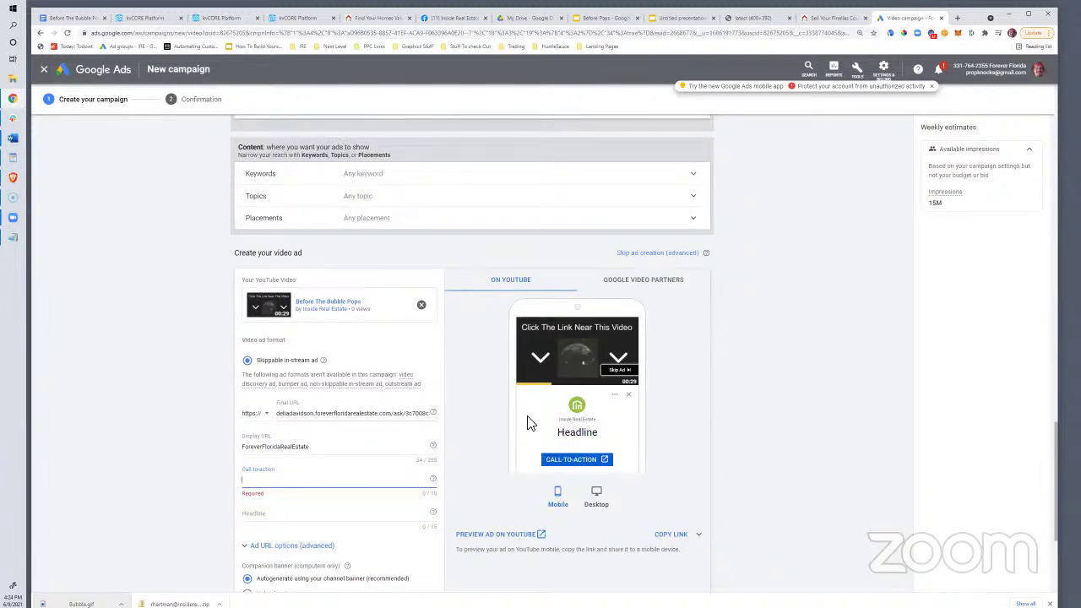
scroll(310, 457, "down", 1)
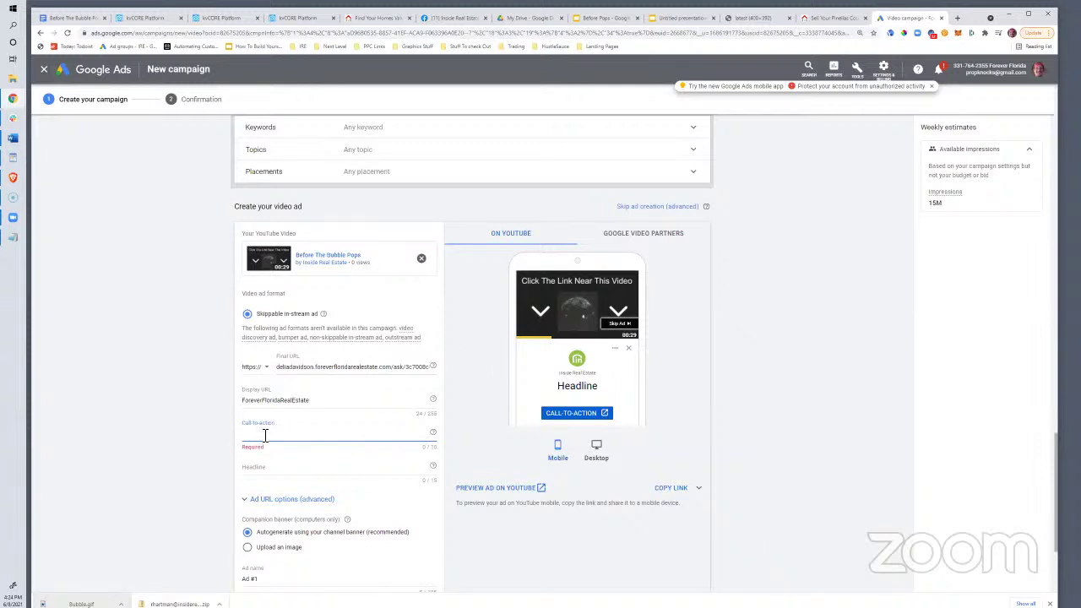
Enter Learn More as the call-to-action text
type("Sell Before")
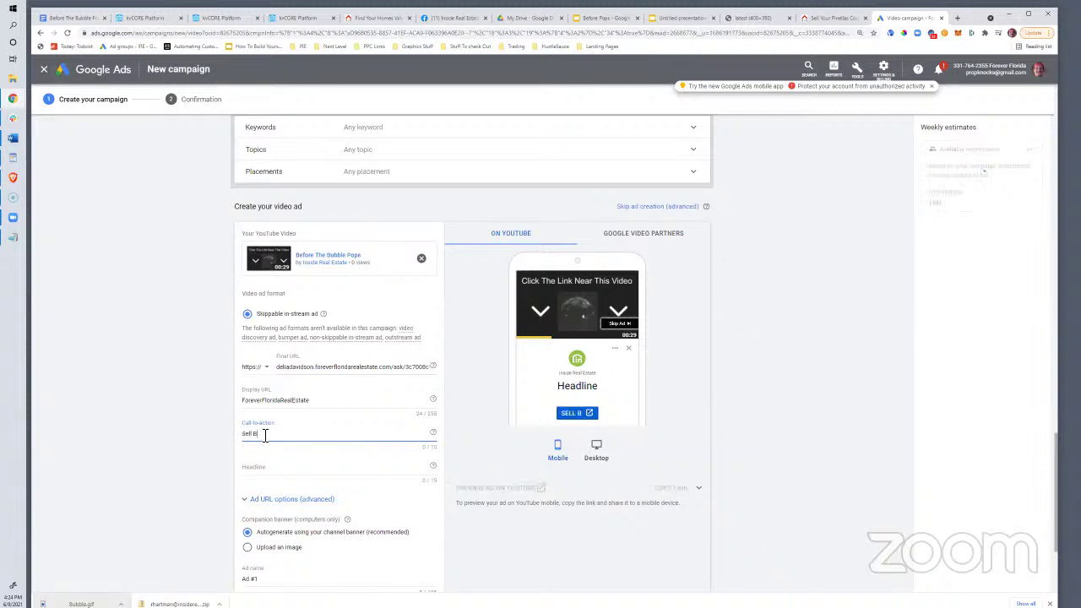
key("BackSpace")
key("BackSpace")
key("BackSpace")
key("BackSpace")
key("BackSpace")
key("BackSpace")
key("BackSpace")
key("BackSpace")
key("BackSpace")
key("BackSpace")
key("BackSpace")
type("Learn More")
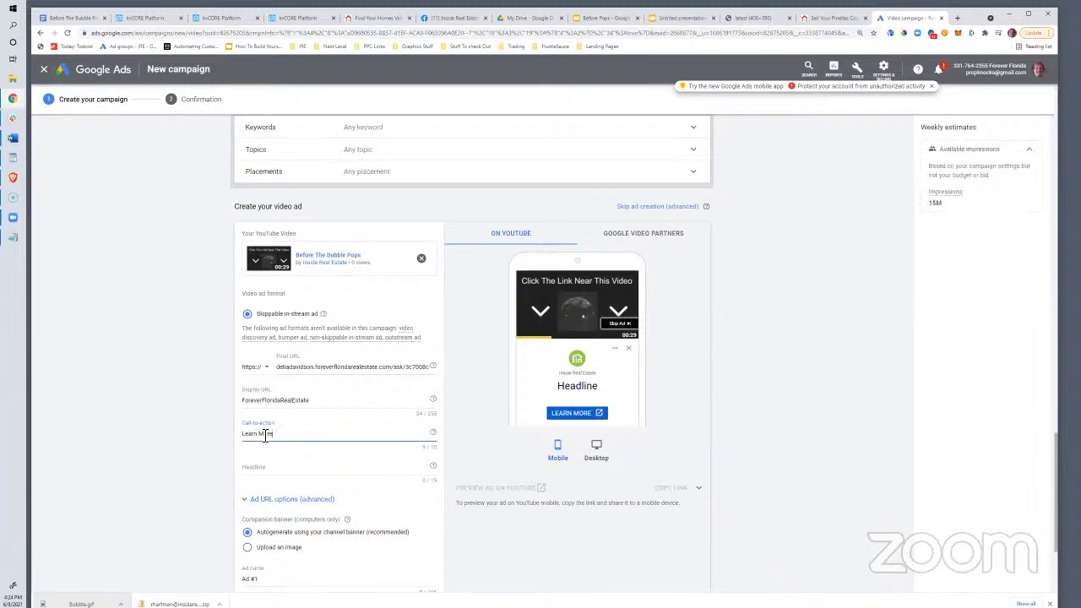
Set the ad headline to 'Sell It Now?'
left_click(268, 467)
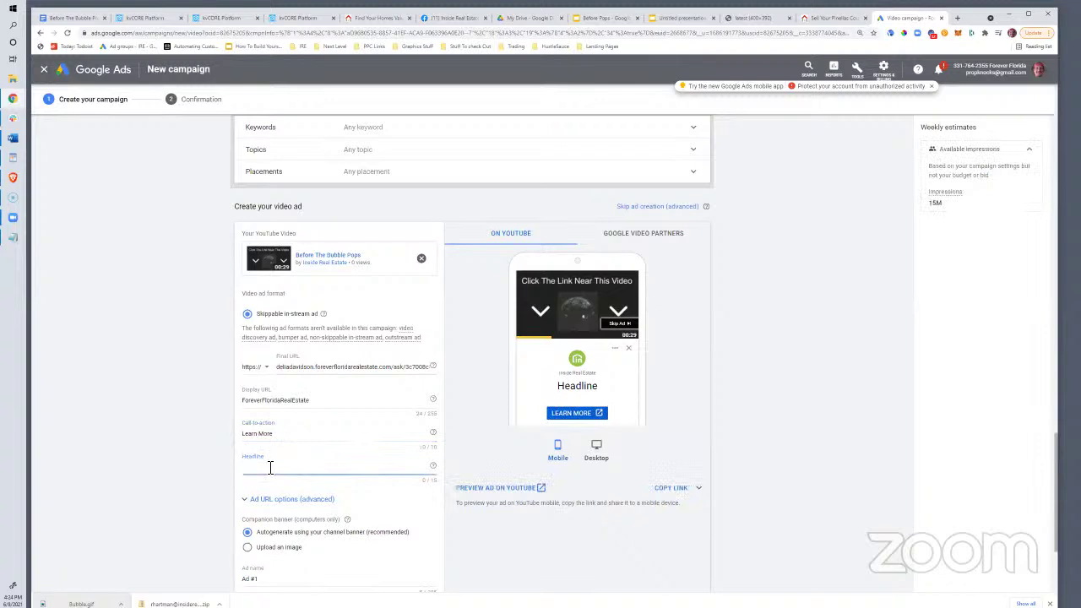
type("Sell Y")
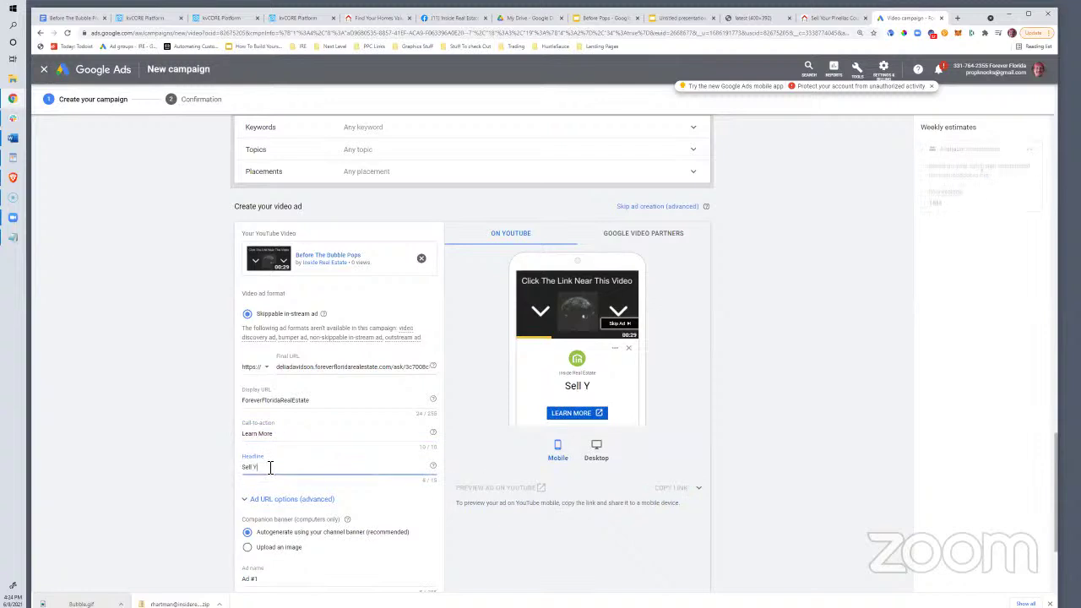
type("our")
key("BackSpace")
key("BackSpace")
key("BackSpace")
key("BackSpace")
key("BackSpace")
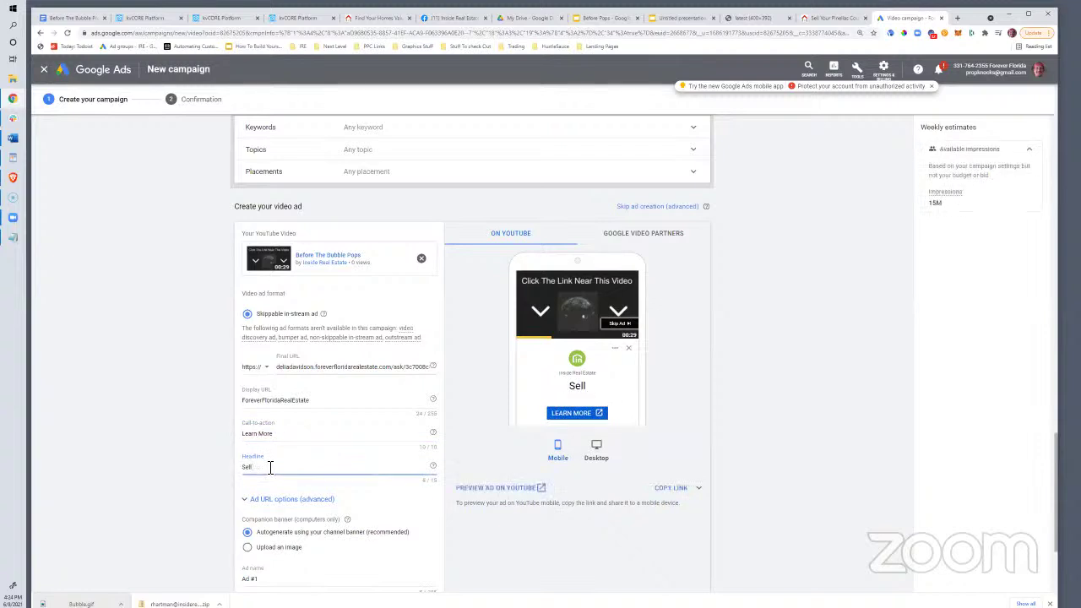
key("BackSpace")
key("BackSpace")
key("BackSpace")
key("BackSpace")
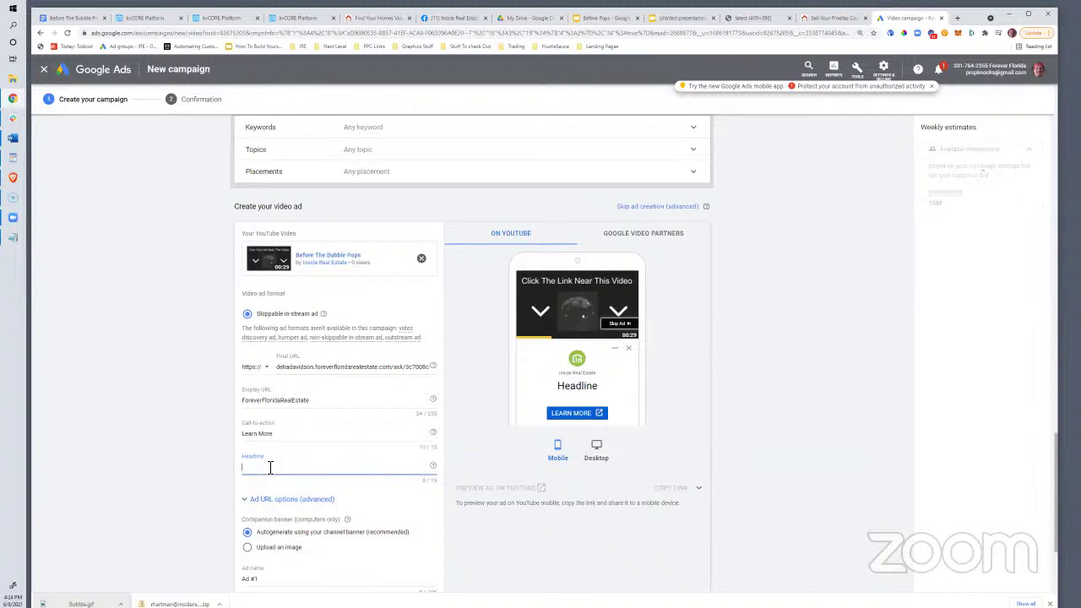
type("Sell Your Hou")
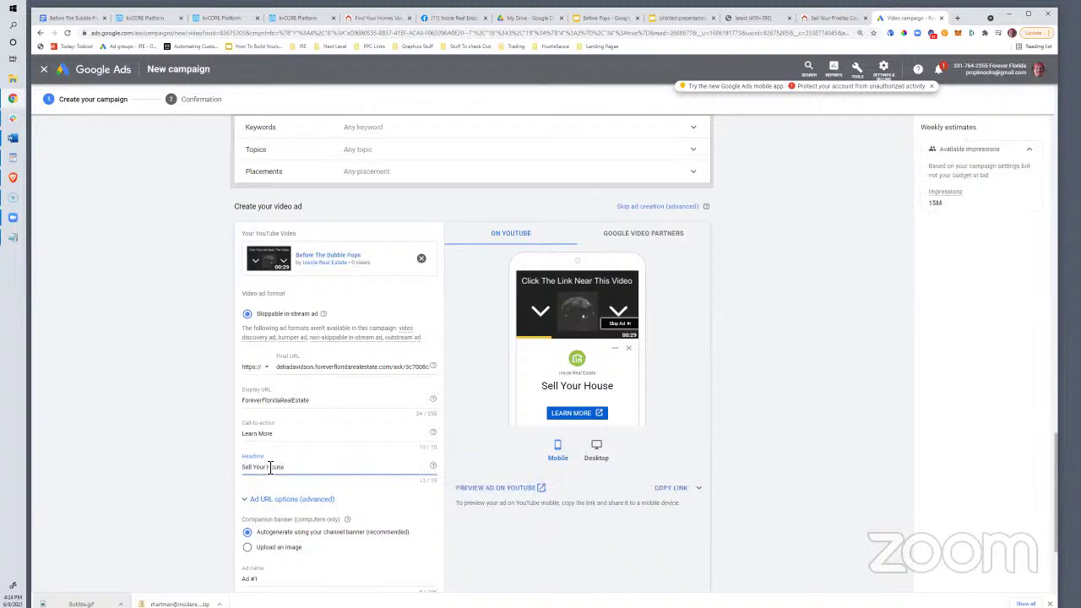
type("se")
left_click_drag(286, 467, 258, 471)
type("It Now?")
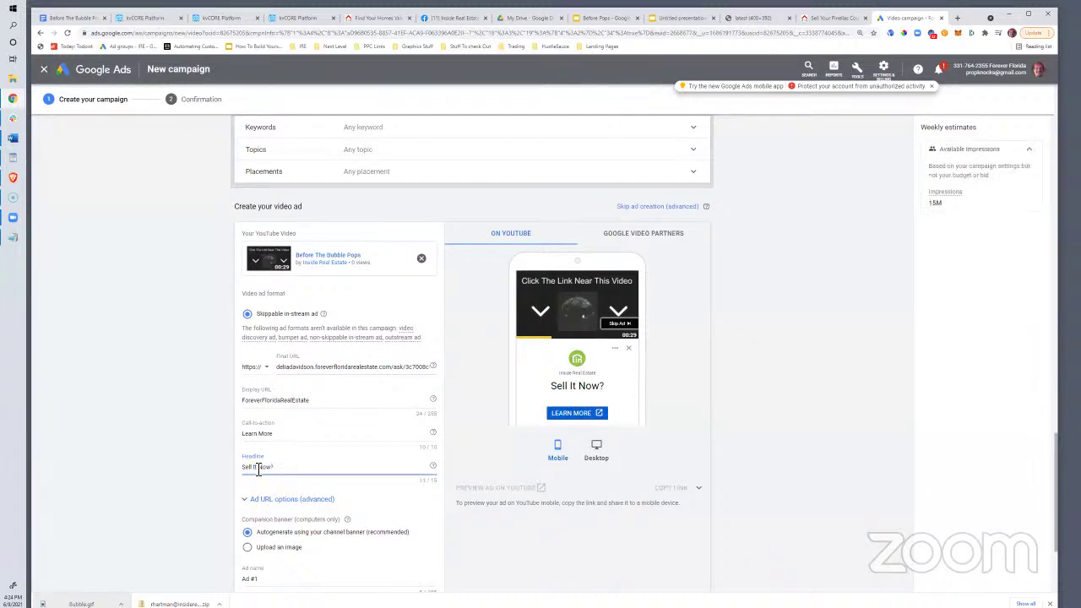
scroll(401, 456, "down", 2)
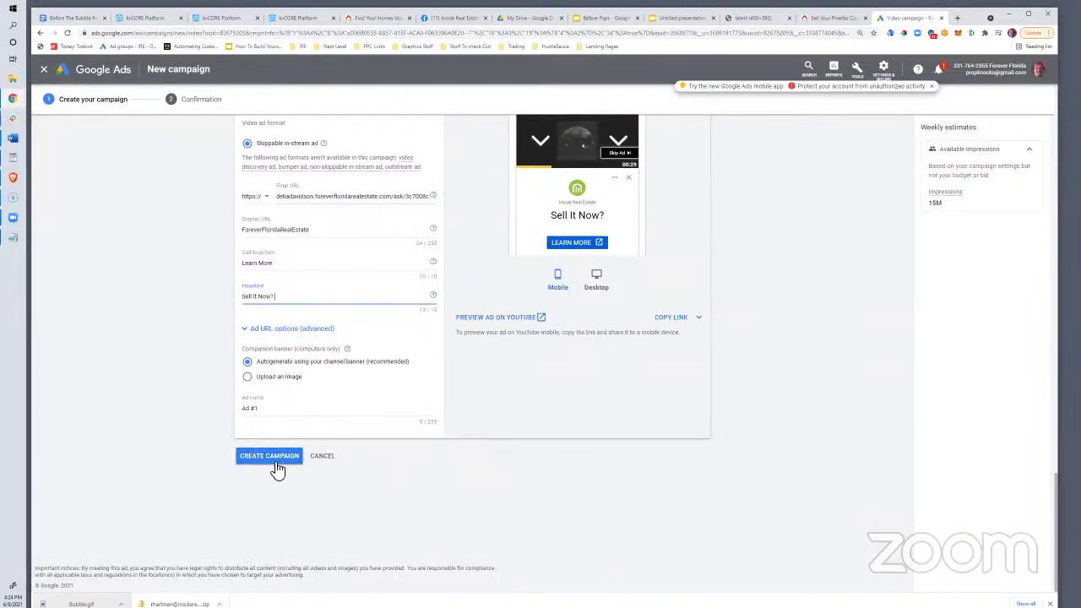
scroll(506, 437, "up", 2)
scroll(505, 439, "down", 2)
Submit the campaign and review the destination mismatch policy issue
left_click(269, 460)
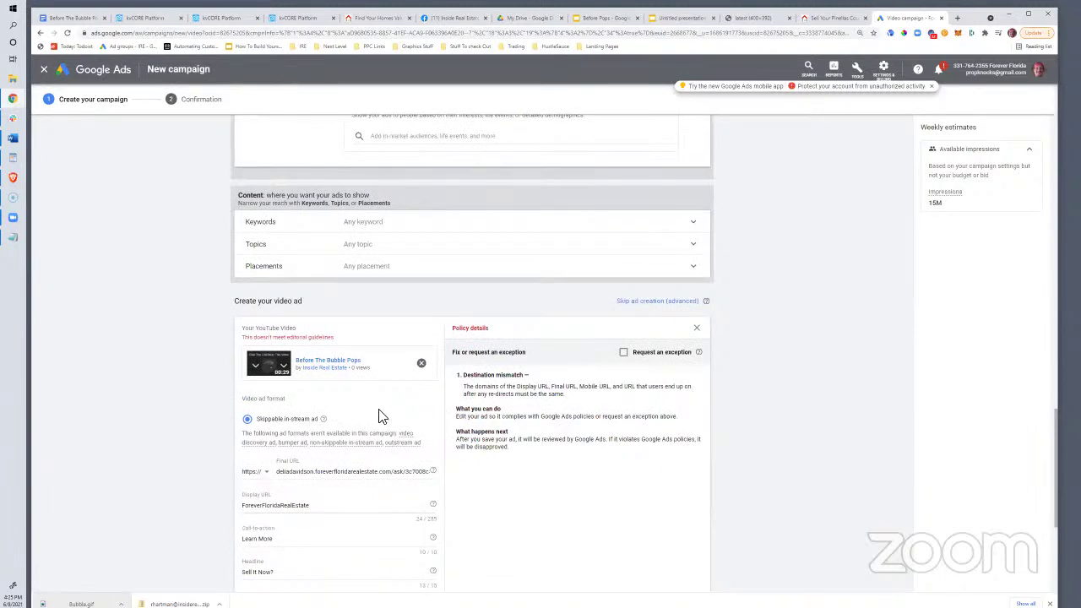
scroll(402, 413, "down", 1)
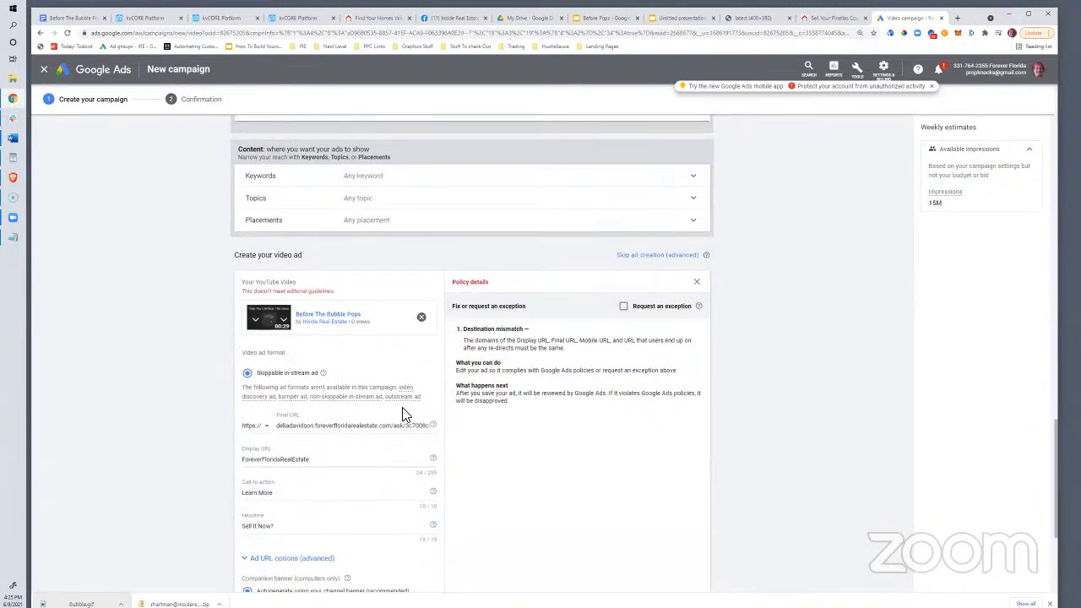
scroll(402, 414, "down", 4)
scroll(403, 414, "up", 3)
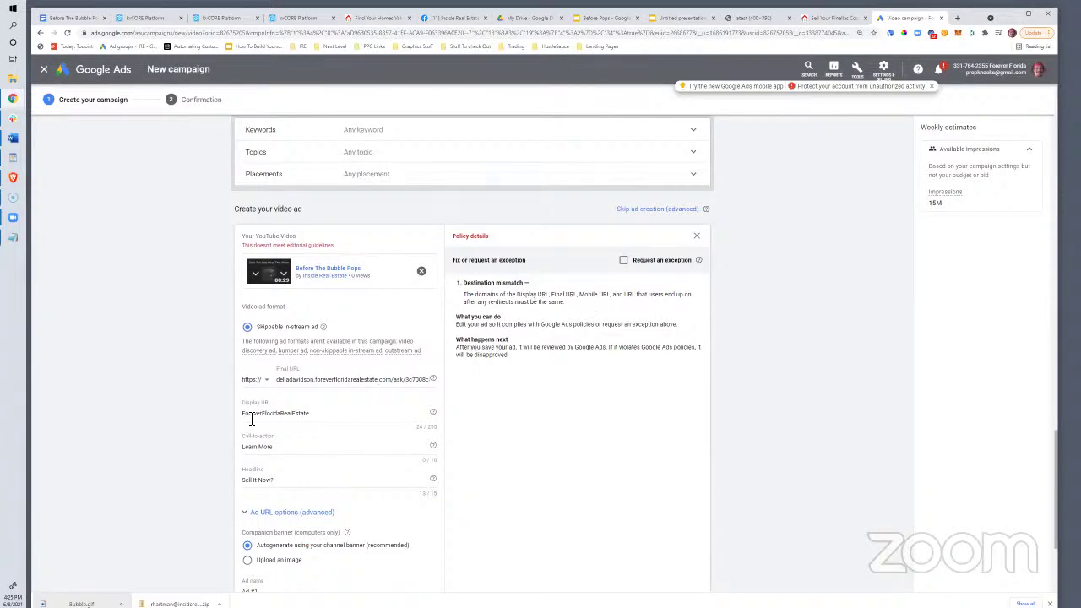
left_click_drag(322, 379, 392, 383)
left_click(335, 384)
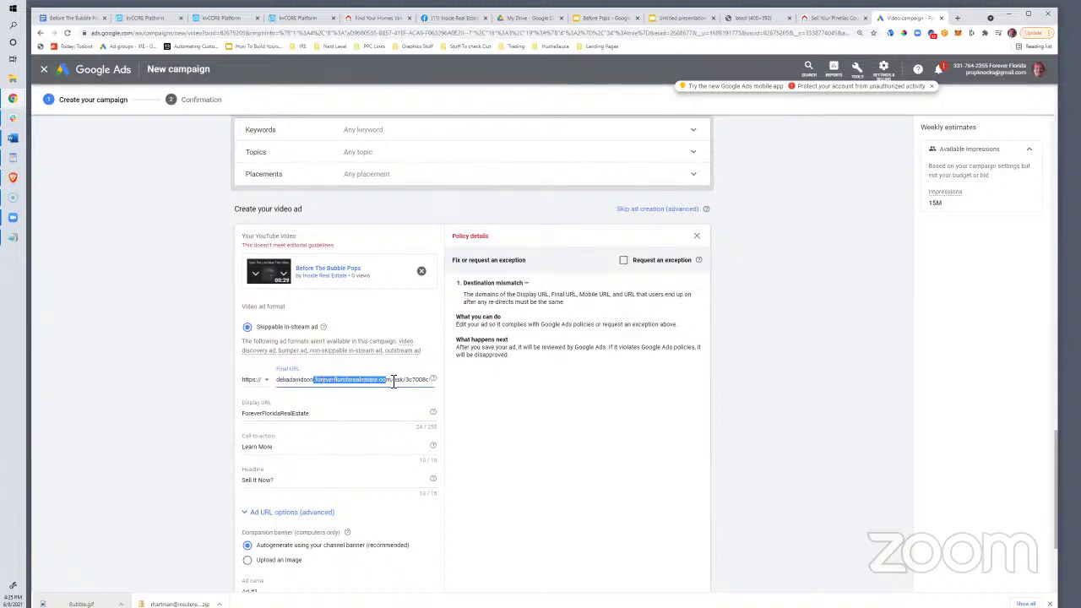
Append .com to the display URL and create the campaign again
left_click(277, 414)
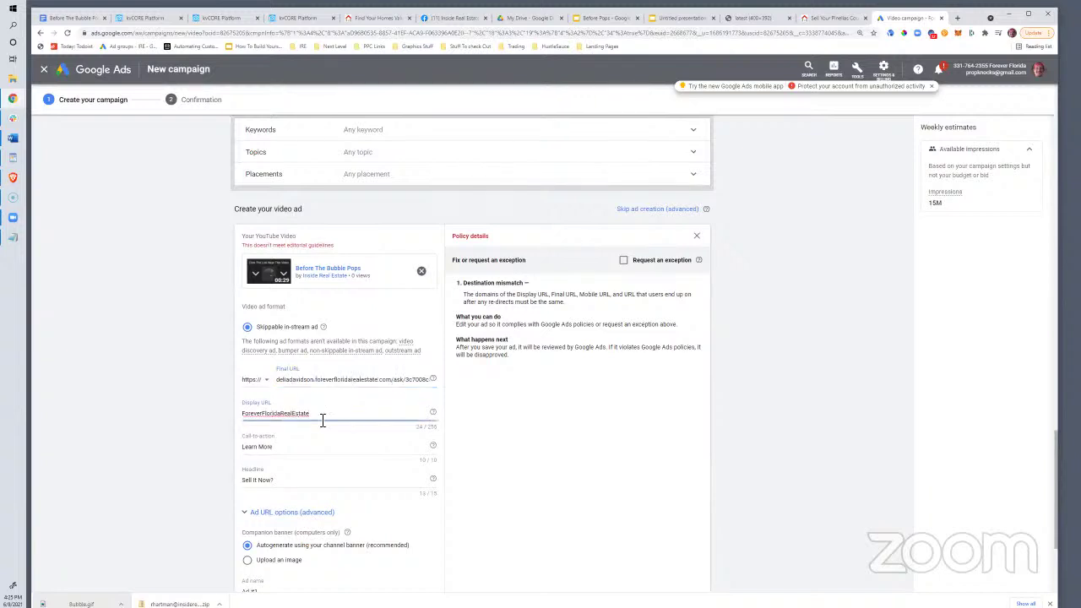
type(".com")
left_click(248, 414)
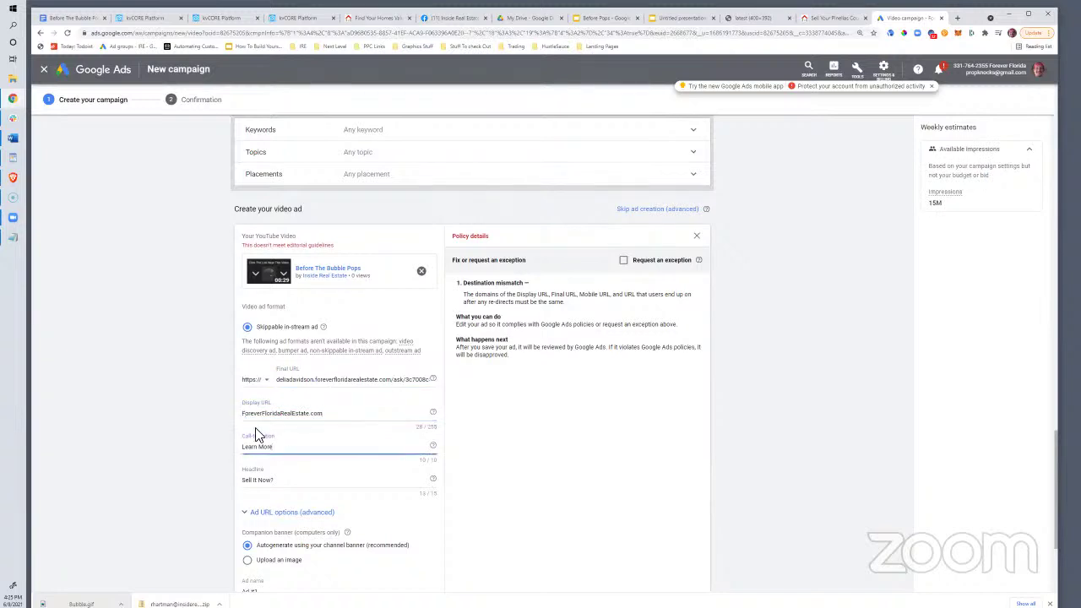
scroll(258, 435, "down", 2)
left_click(278, 457)
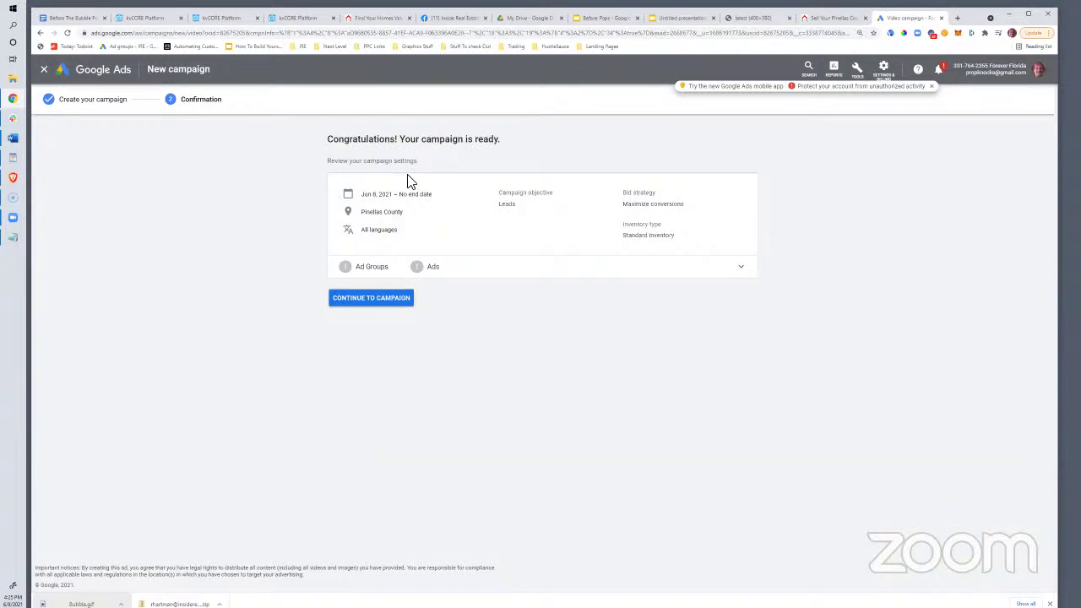
Continue from the confirmation page into the Bubble Pops Seller Leads campaign's Ad groups view
left_click(366, 301)
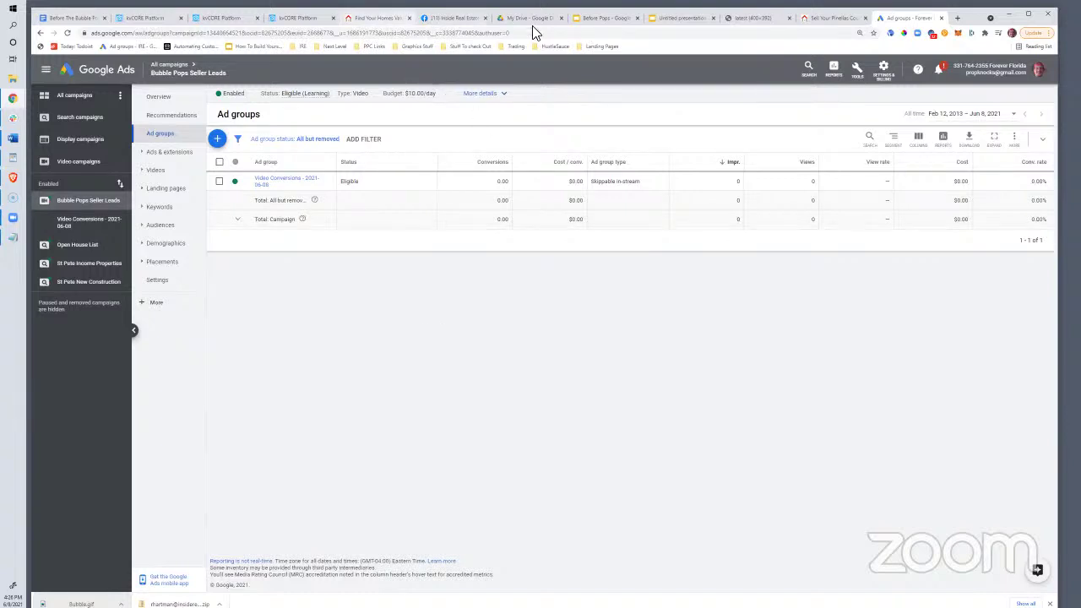
Switch to the Before Pops deck and settle on the 'Click The Link Near This Video' slide with the bubble GIF
left_click(591, 19)
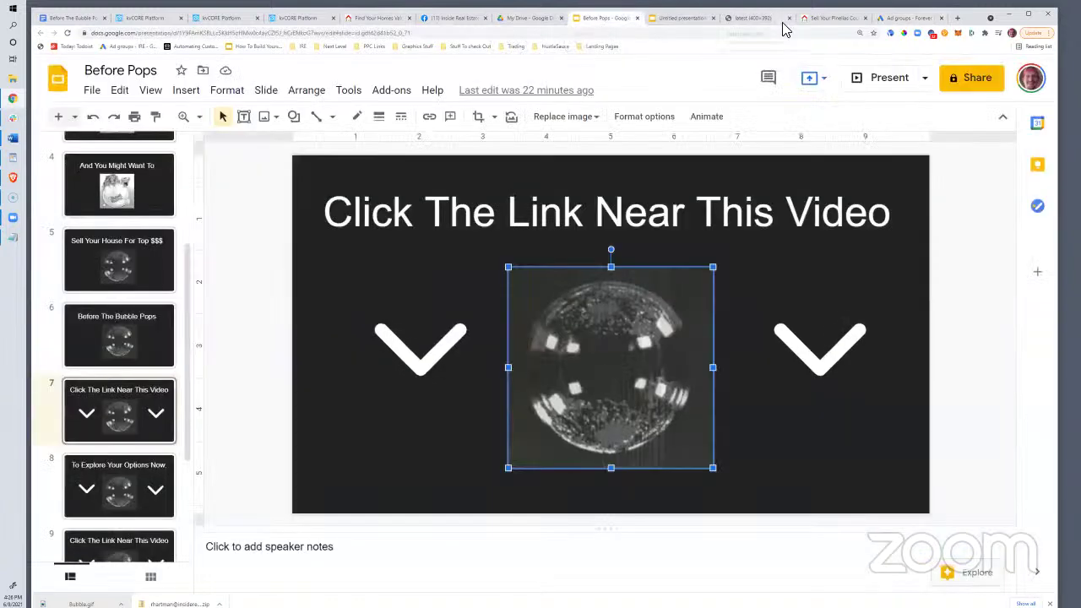
key("Down")
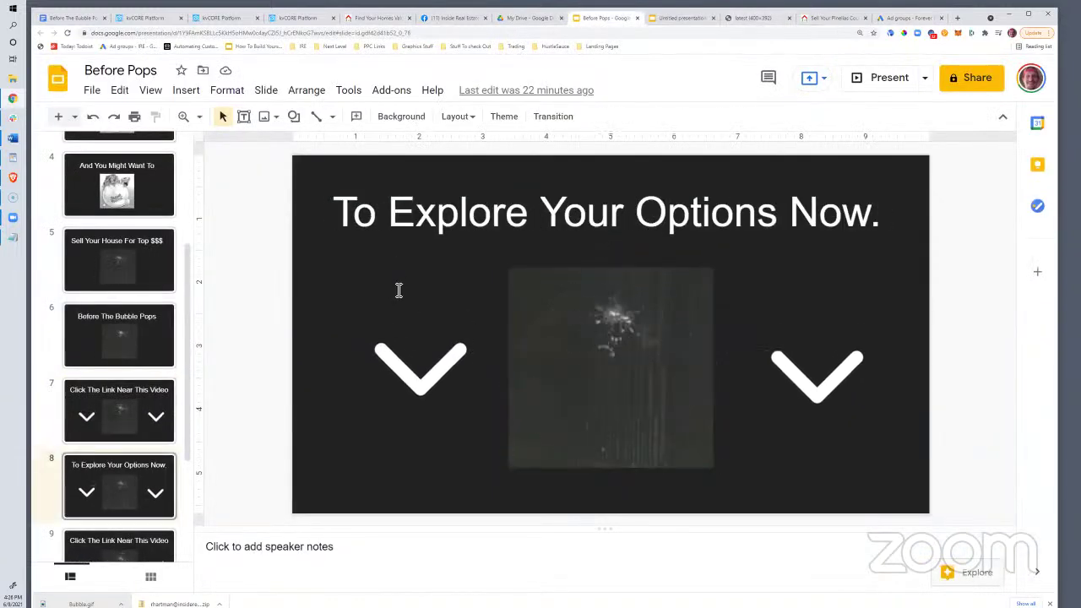
key("Up")
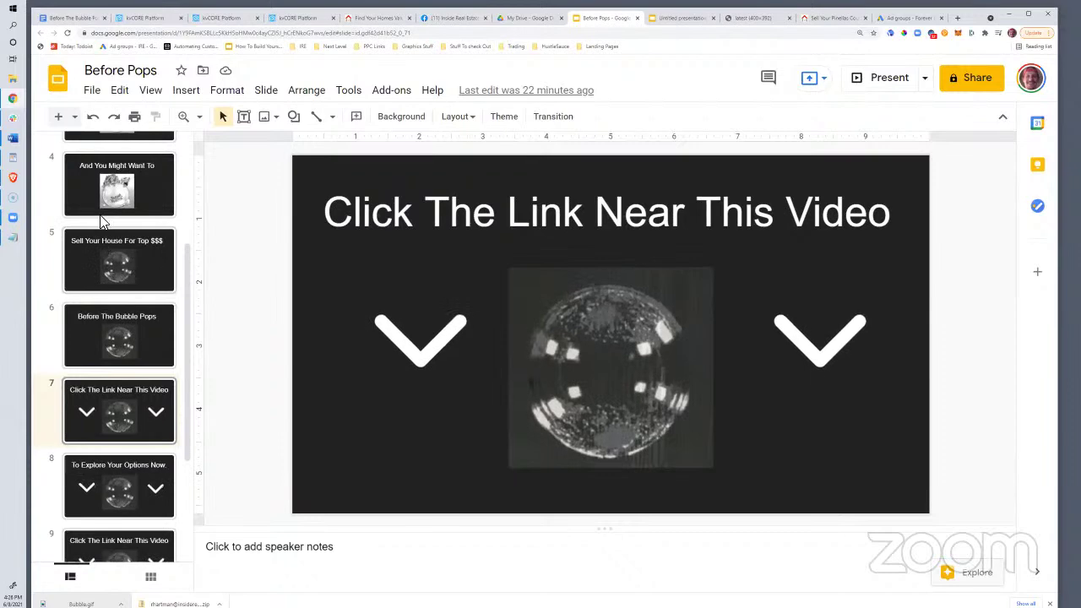
scroll(105, 212, "down", 1)
scroll(105, 213, "down", 2)
scroll(105, 213, "up", 6)
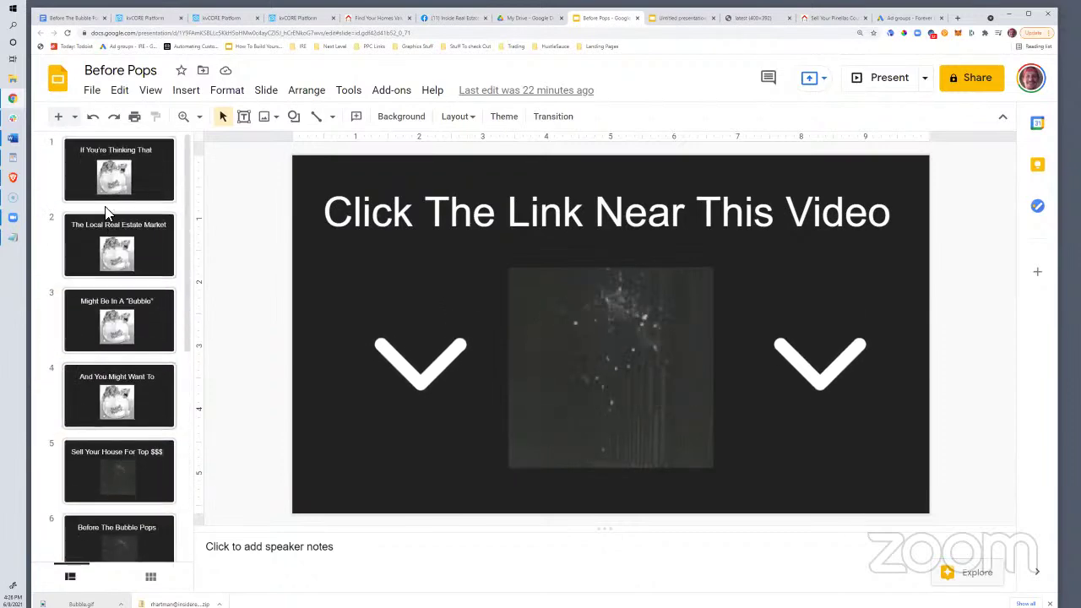
scroll(107, 211, "down", 1)
scroll(107, 211, "down", 3)
scroll(107, 211, "up", 5)
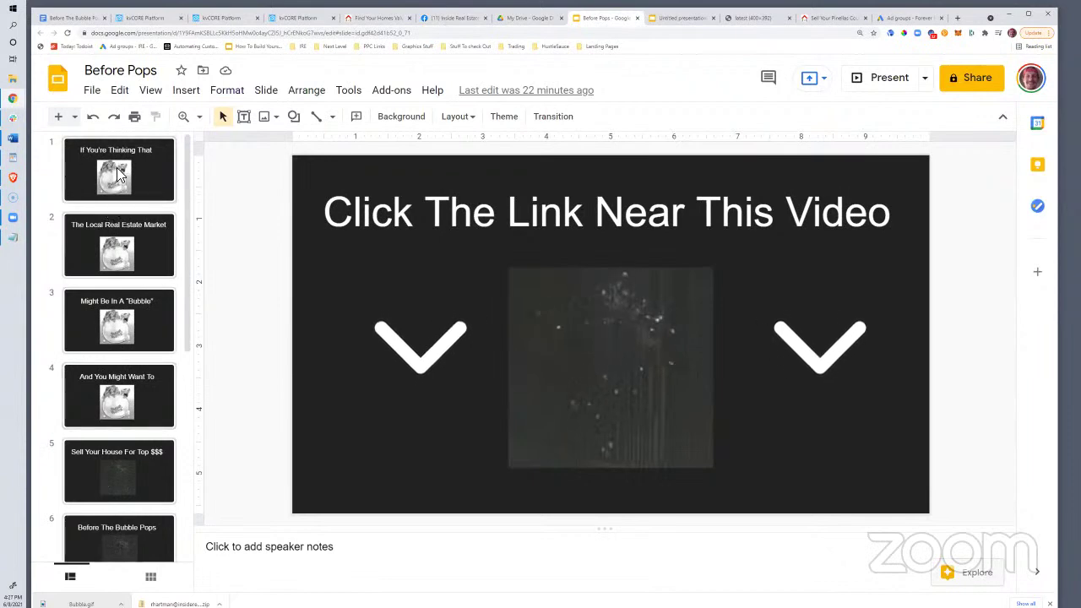
scroll(91, 380, "down", 5)
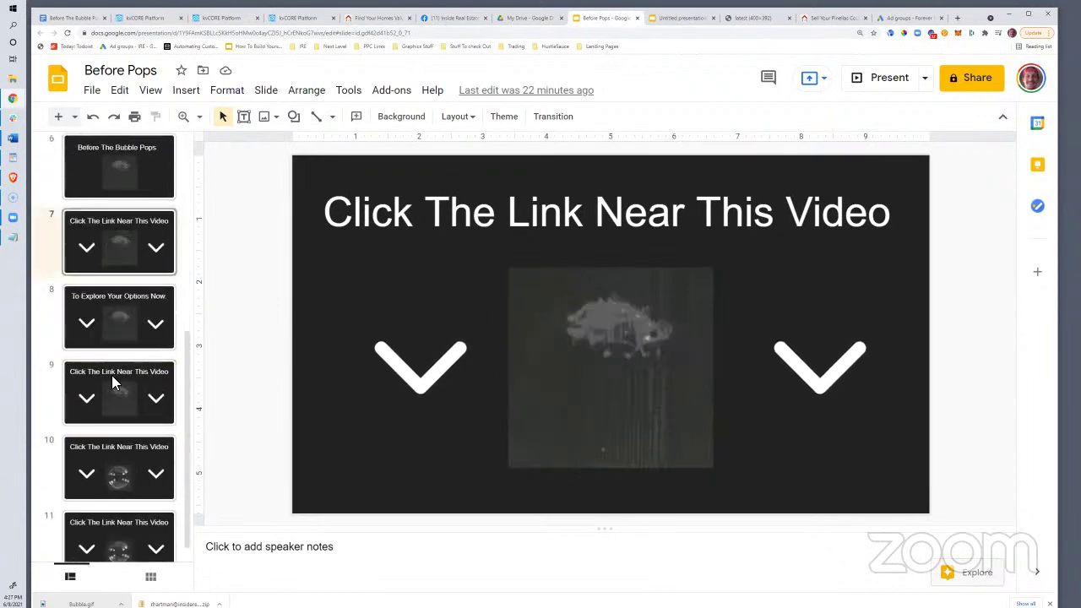
scroll(111, 375, "up", 3)
scroll(112, 375, "up", 3)
scroll(111, 375, "down", 6)
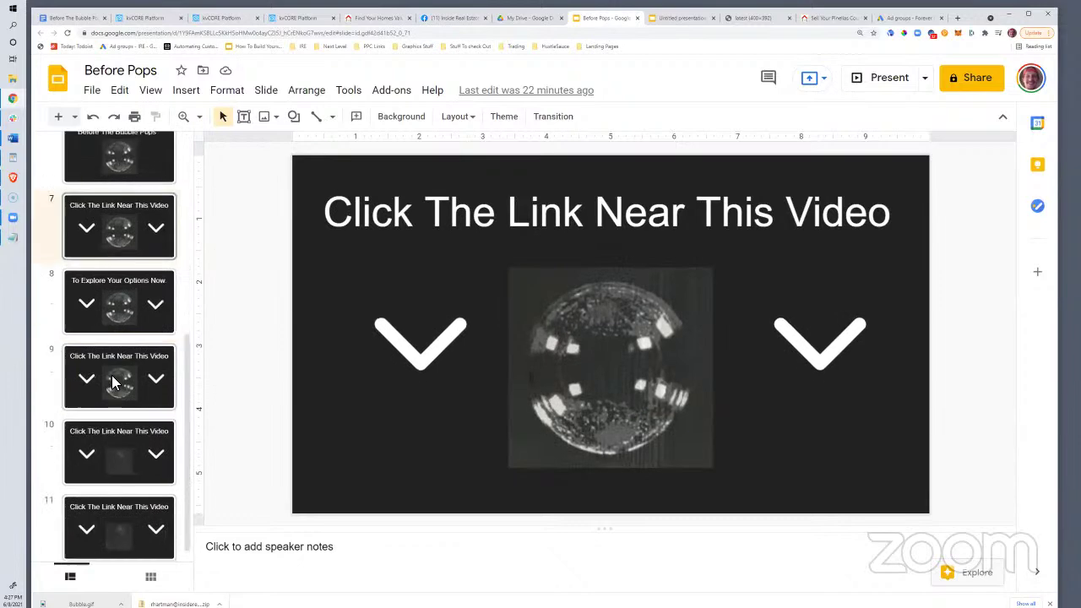
scroll(114, 382, "up", 6)
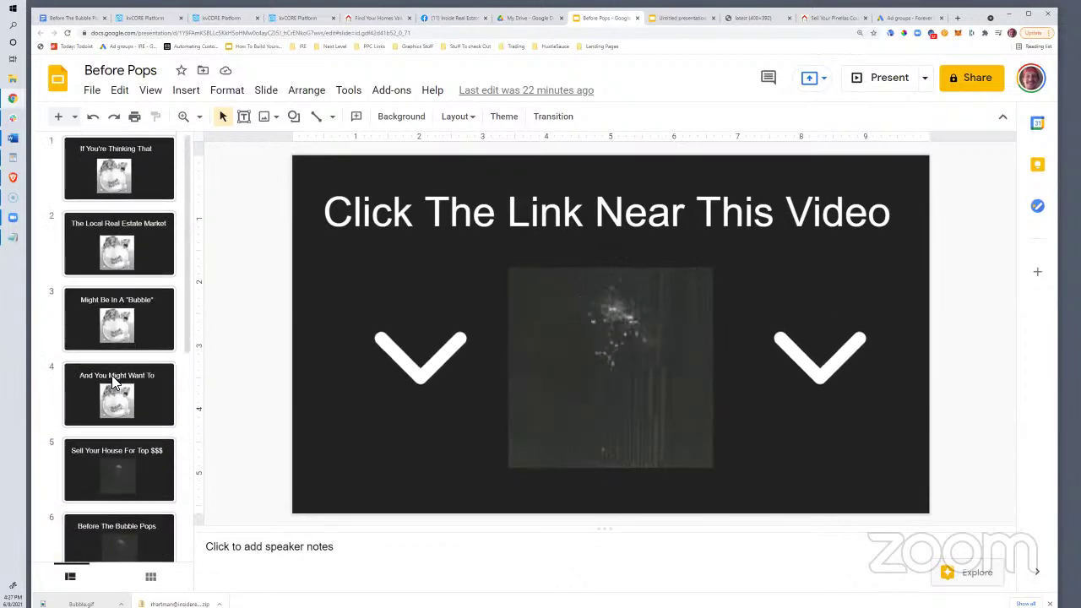
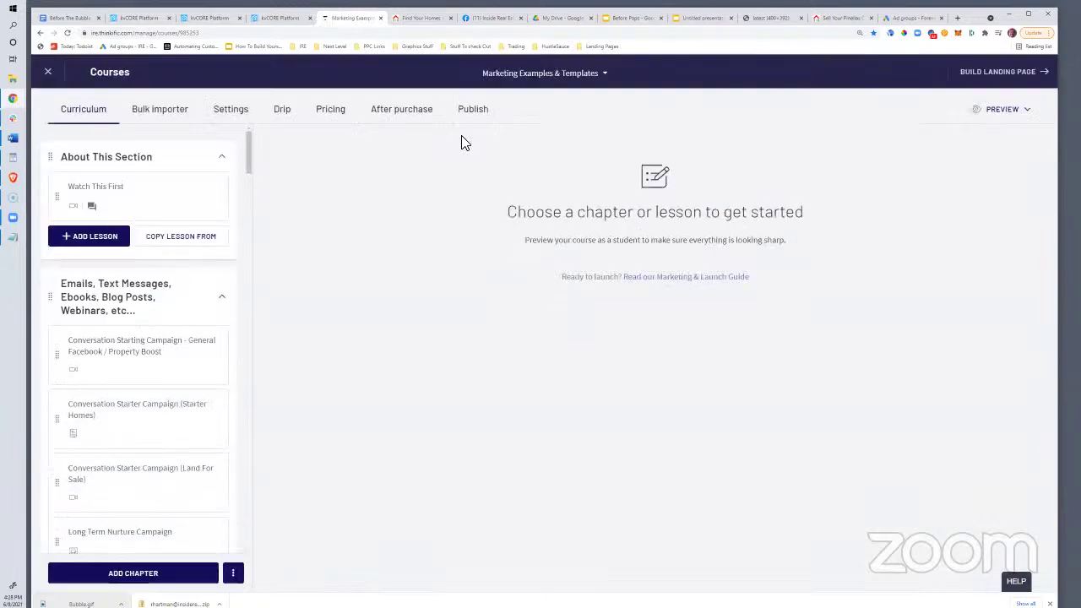
Open the Preview options of the Marketing Examples & Templates course
left_click(1002, 110)
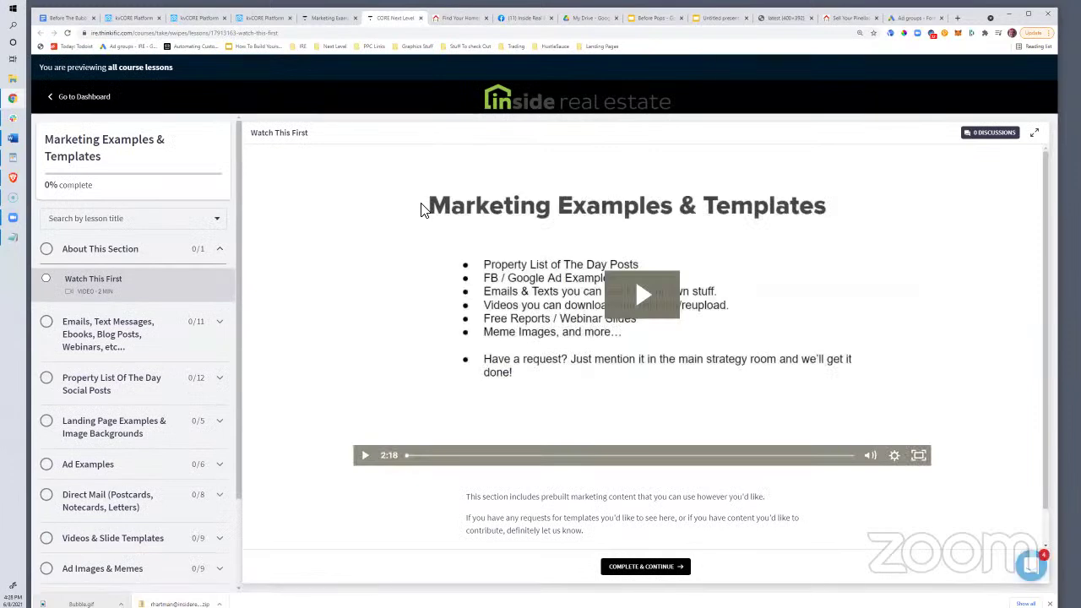
Preview all lessons as a student and expand the nine-lesson Videos & Slide Templates section
scroll(208, 386, "down", 2)
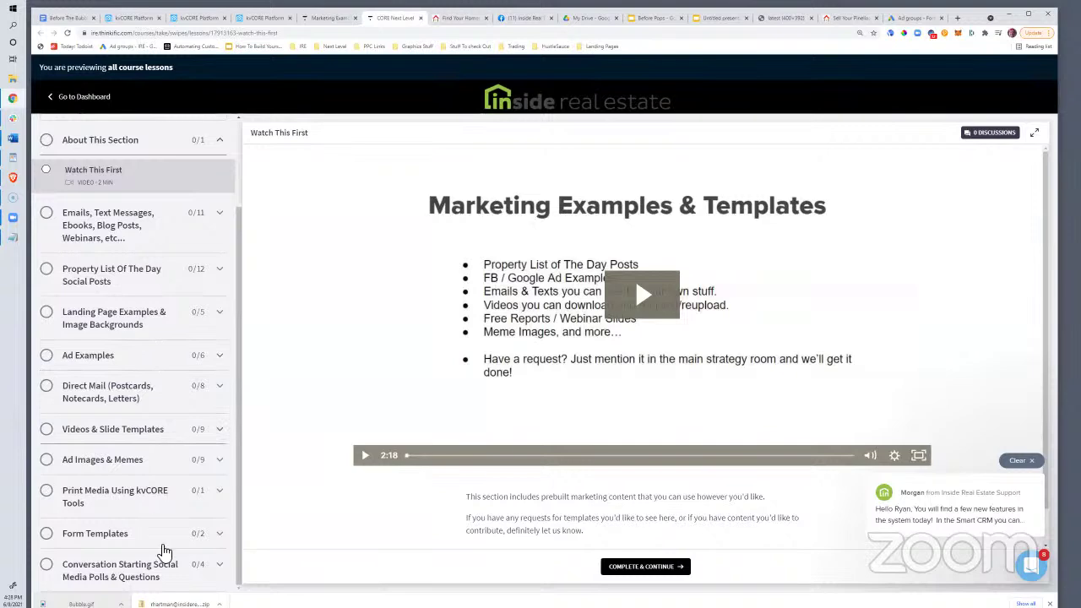
left_click(126, 431)
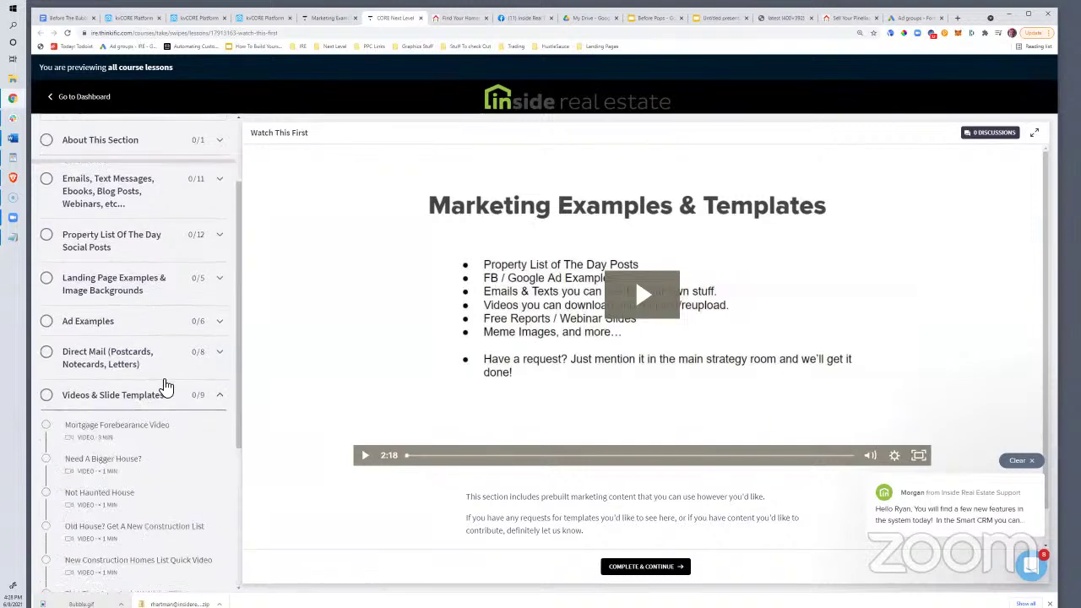
scroll(122, 473, "down", 2)
scroll(127, 514, "up", 1)
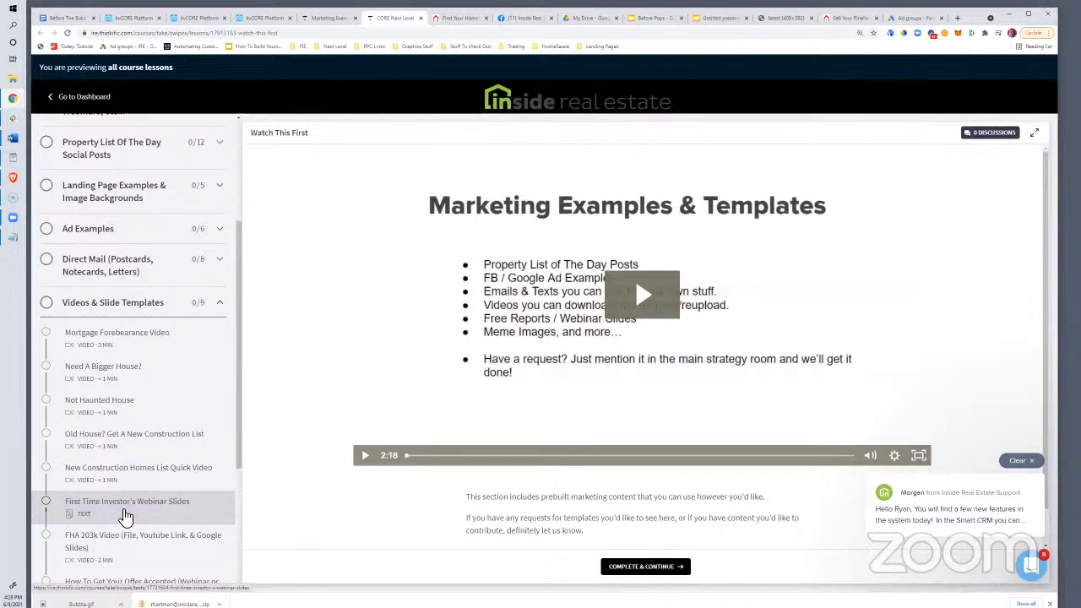
scroll(121, 442, "down", 4)
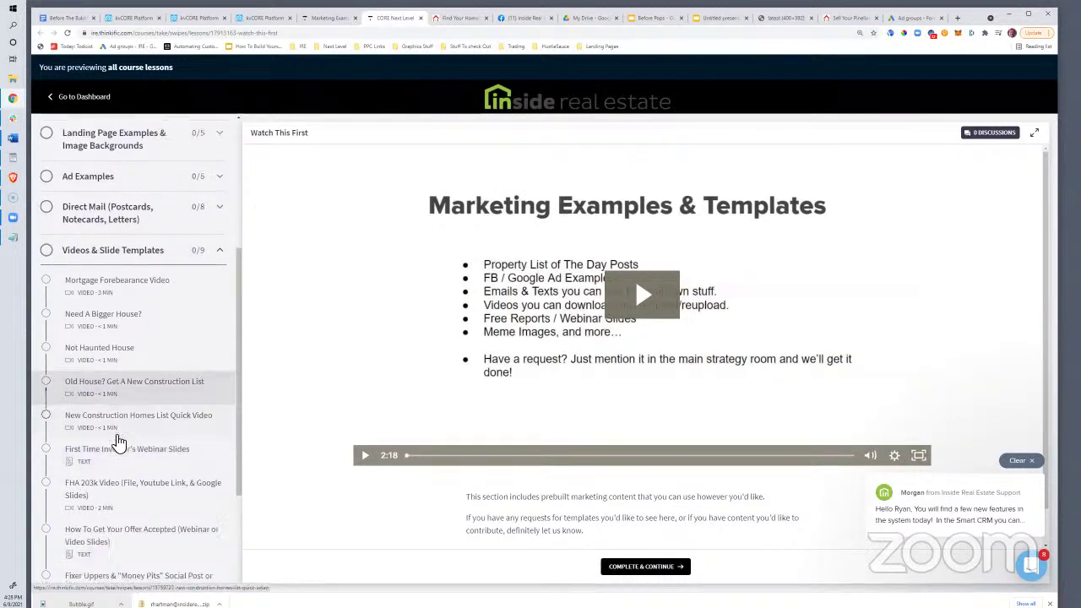
scroll(119, 442, "up", 5)
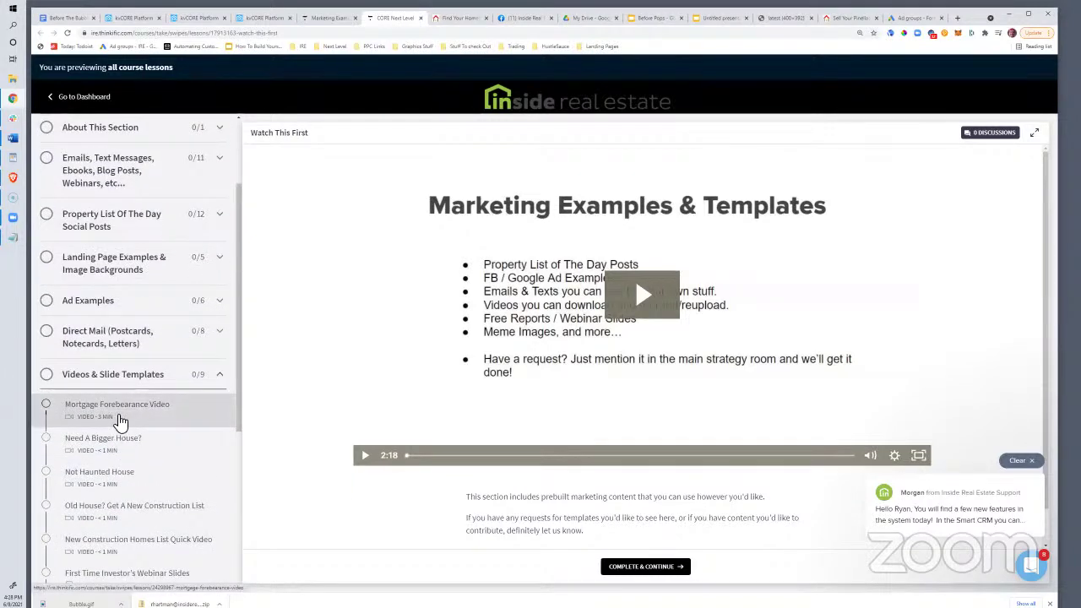
scroll(121, 441, "down", 4)
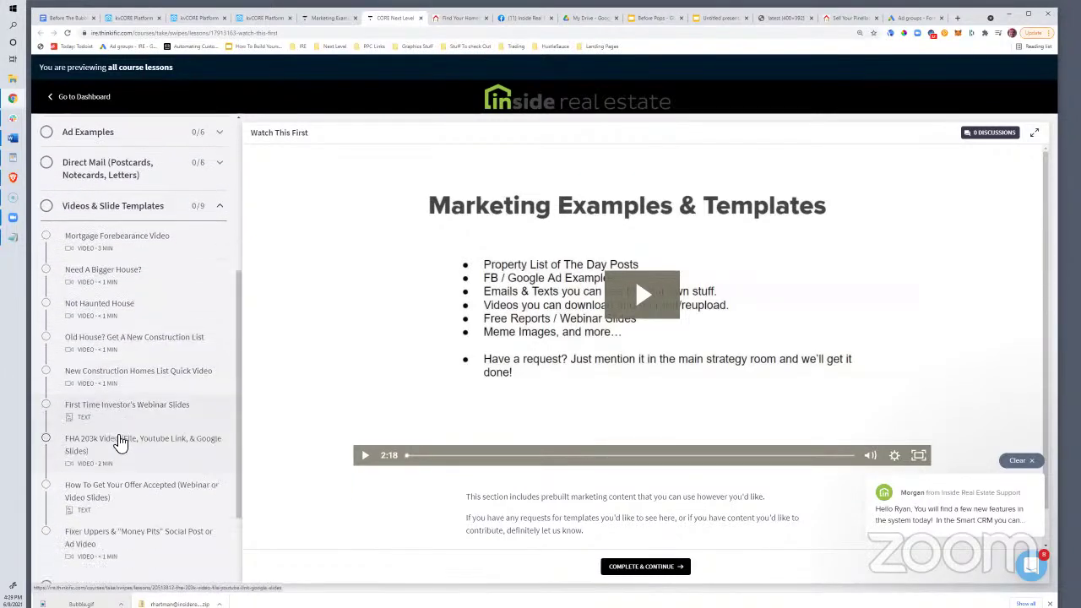
scroll(121, 441, "down", 3)
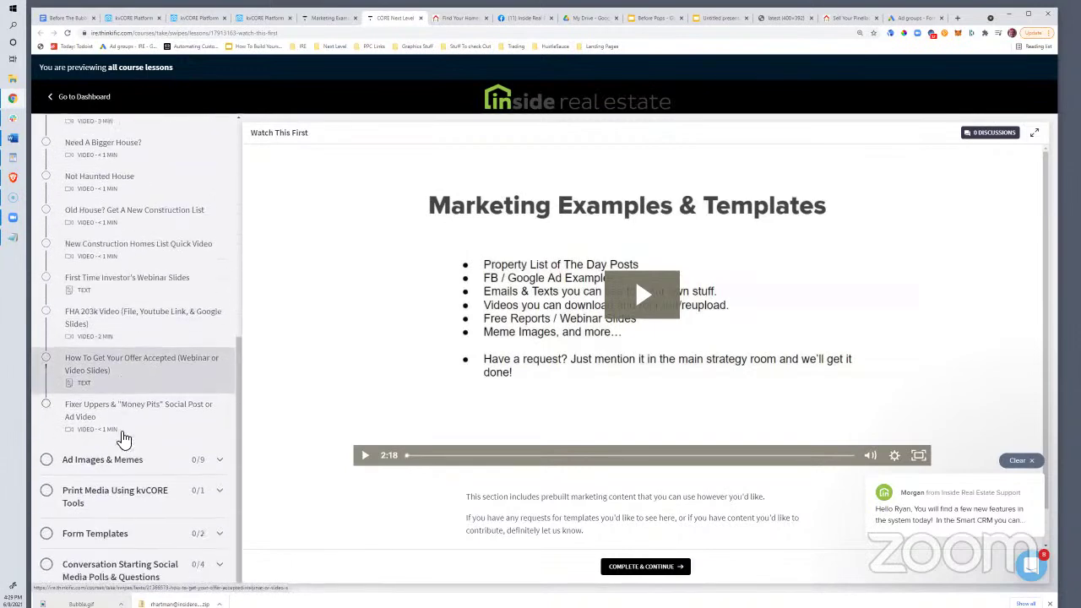
scroll(122, 439, "up", 4)
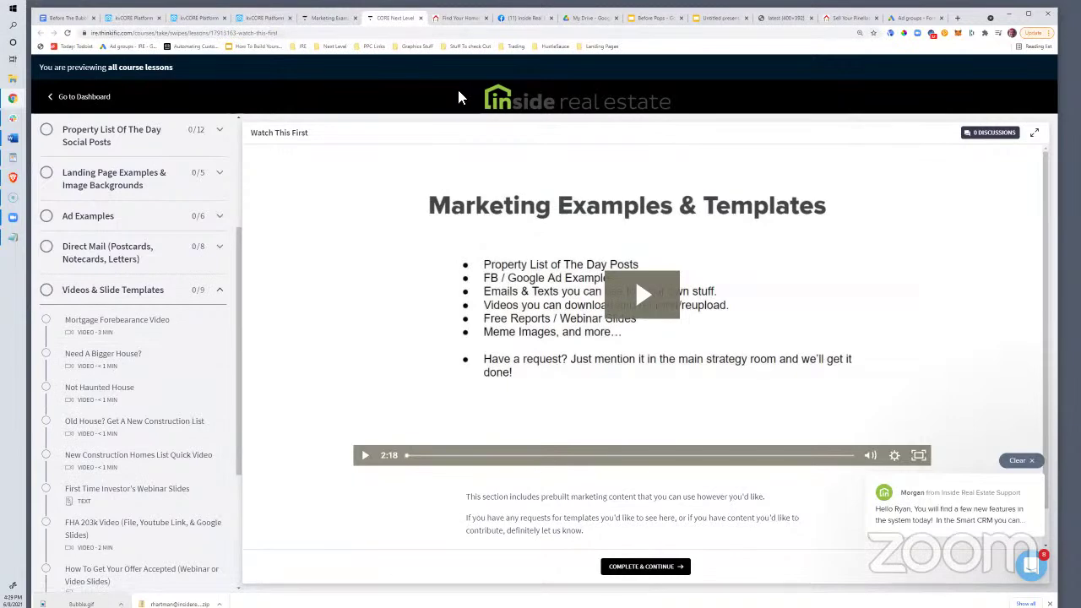
scroll(193, 430, "down", 3)
scroll(194, 427, "up", 5)
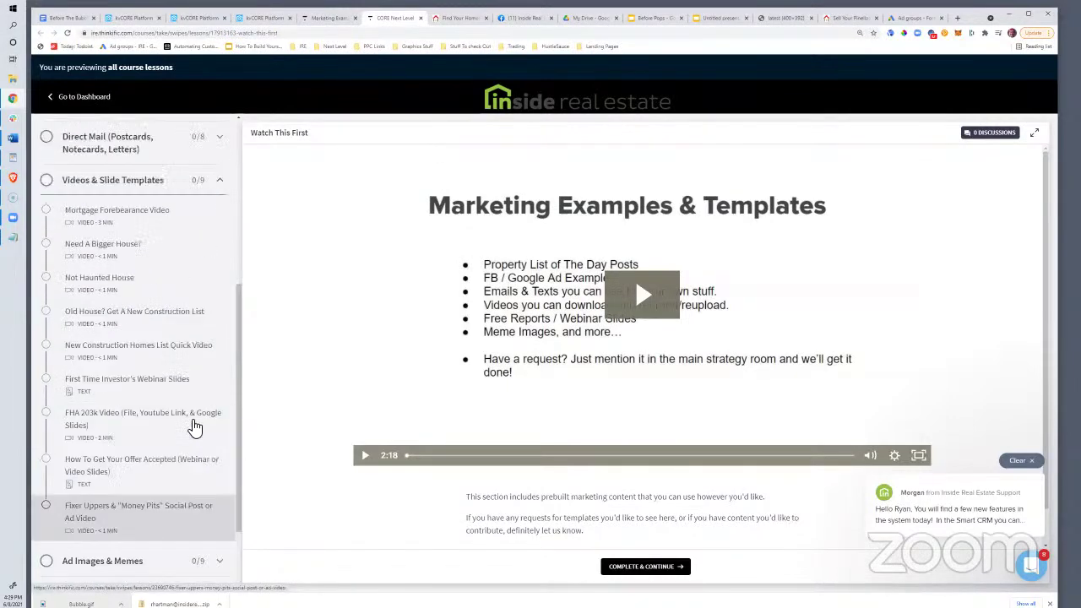
Open Facebook Ads Manager from the PPC Links bookmarks and switch to the other ad account
left_click(329, 47)
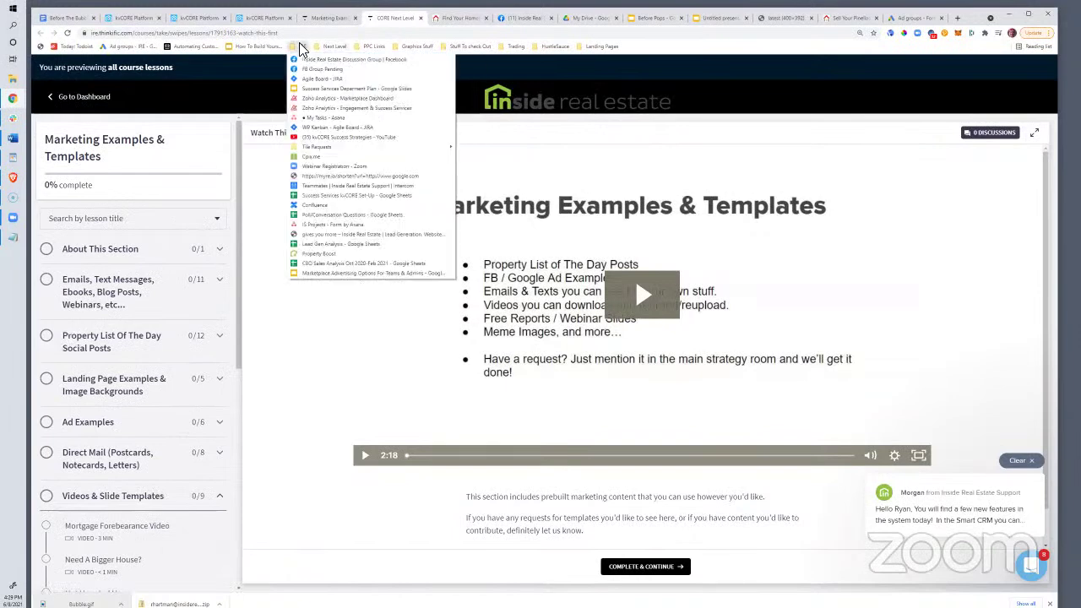
left_click(297, 44)
left_click(327, 48)
mouse_move(374, 48)
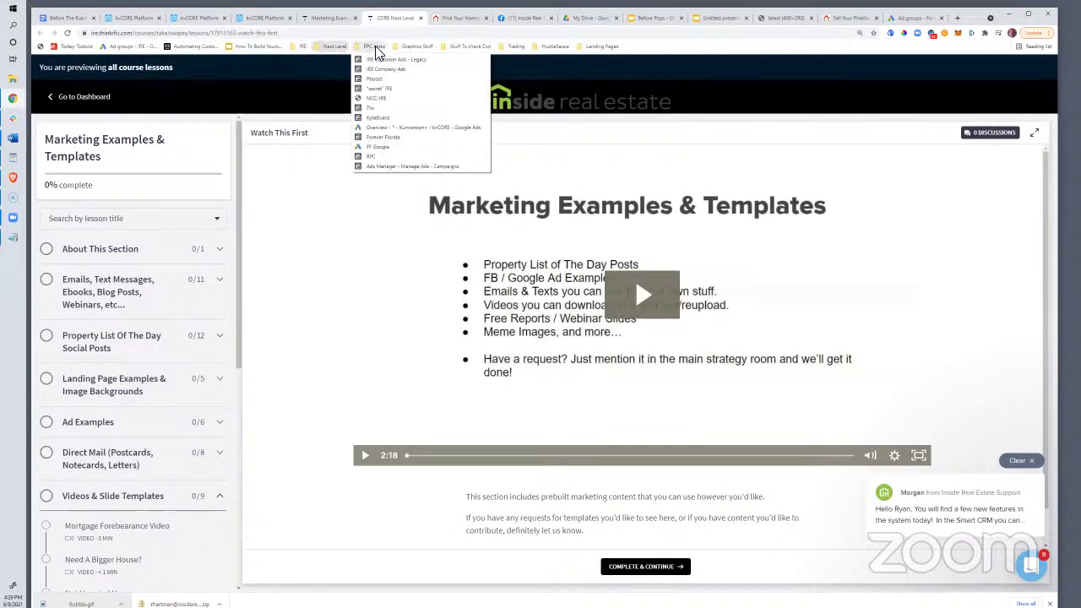
left_click(371, 107)
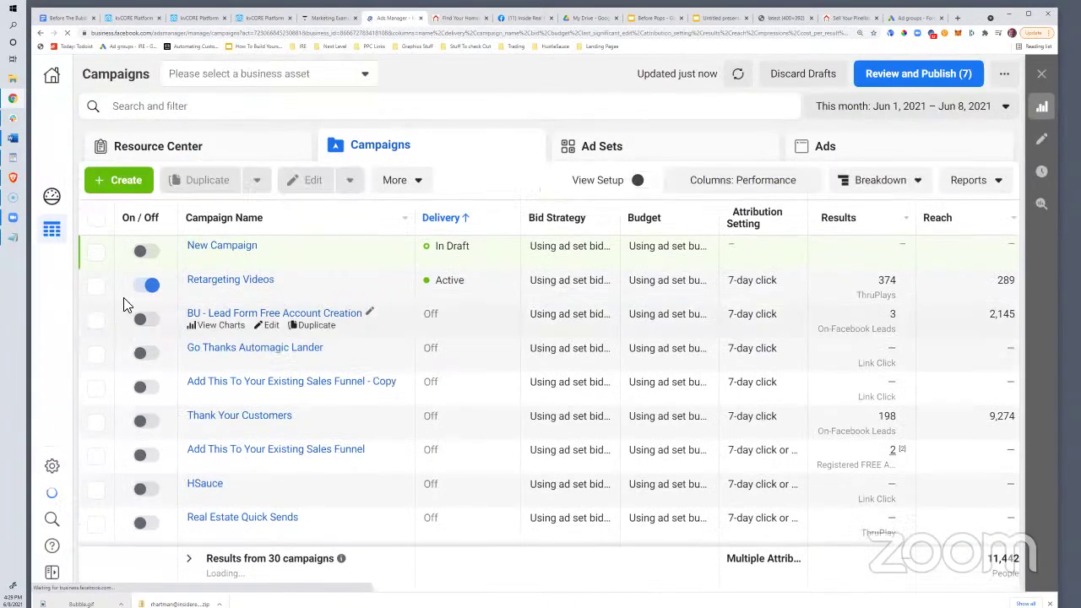
left_click(371, 46)
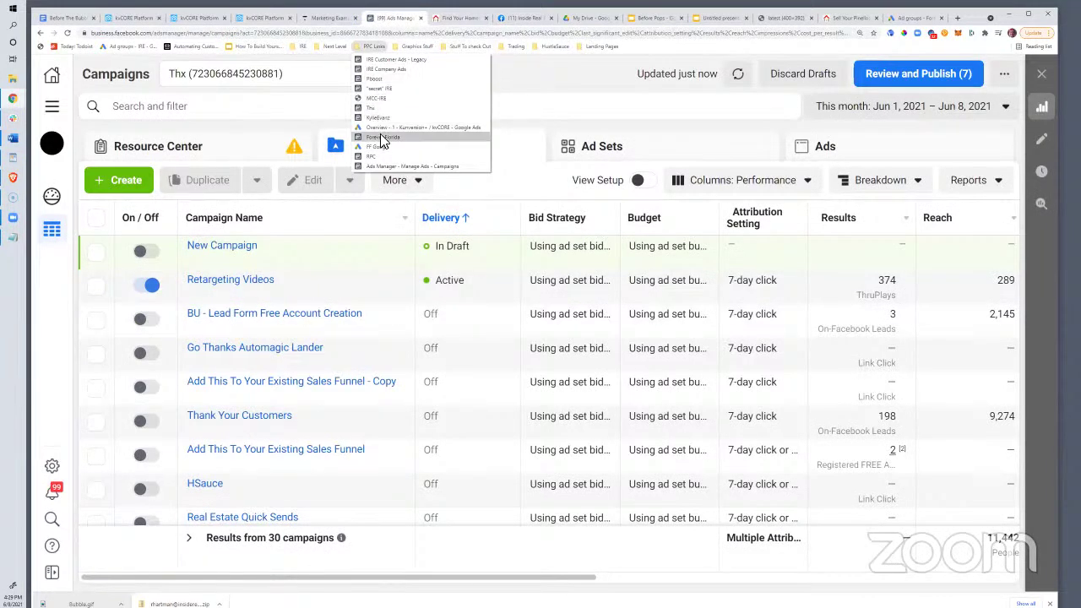
left_click(380, 135)
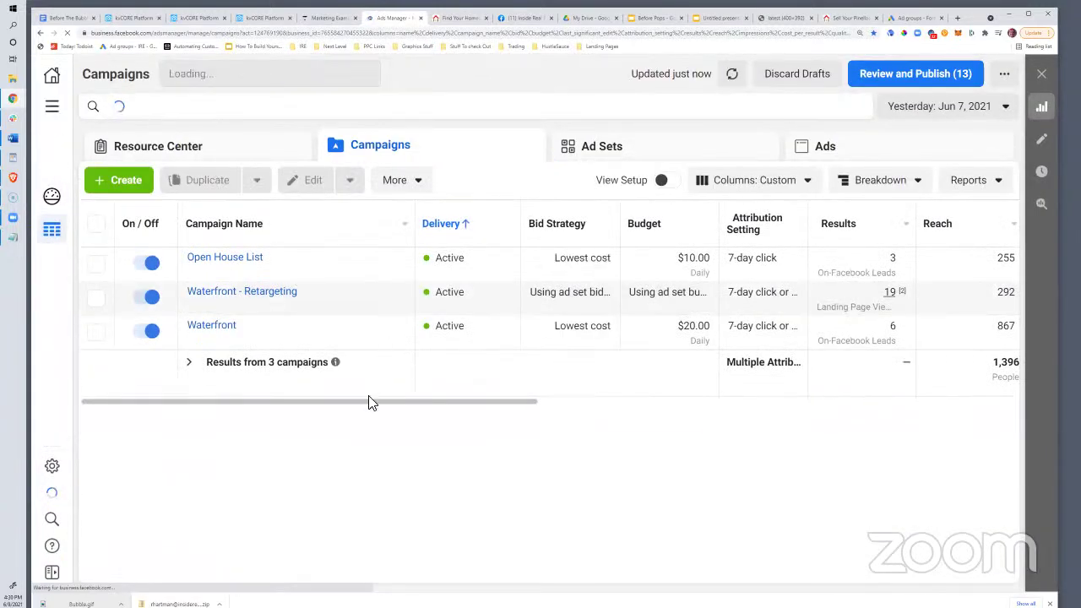
left_click_drag(352, 403, 521, 416)
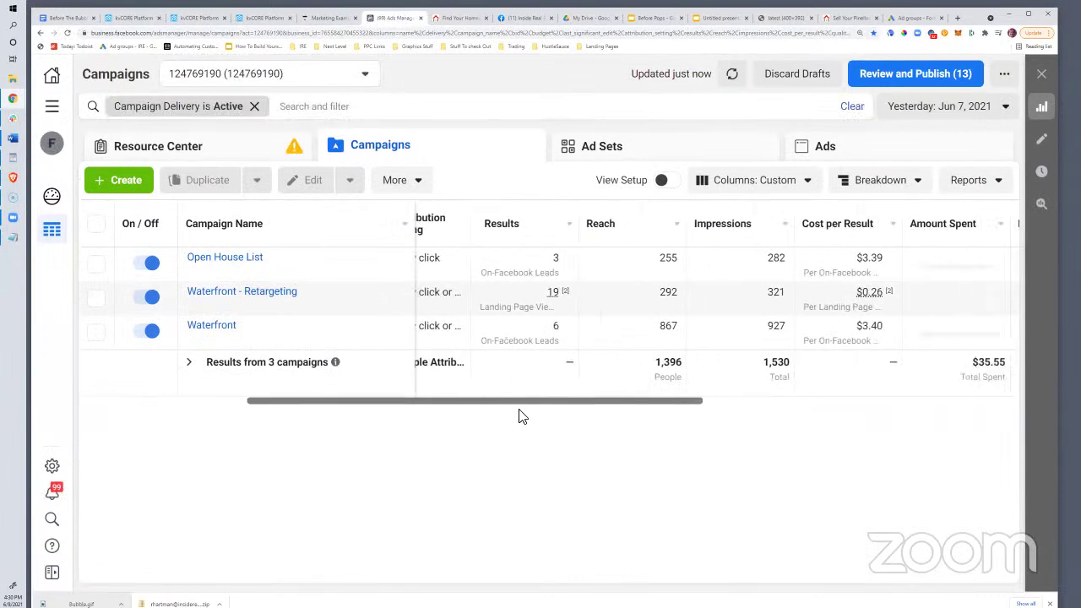
Show results over the Maximum date range and compare Waterfront and Open House List's $2.38 cost per result
left_click(937, 107)
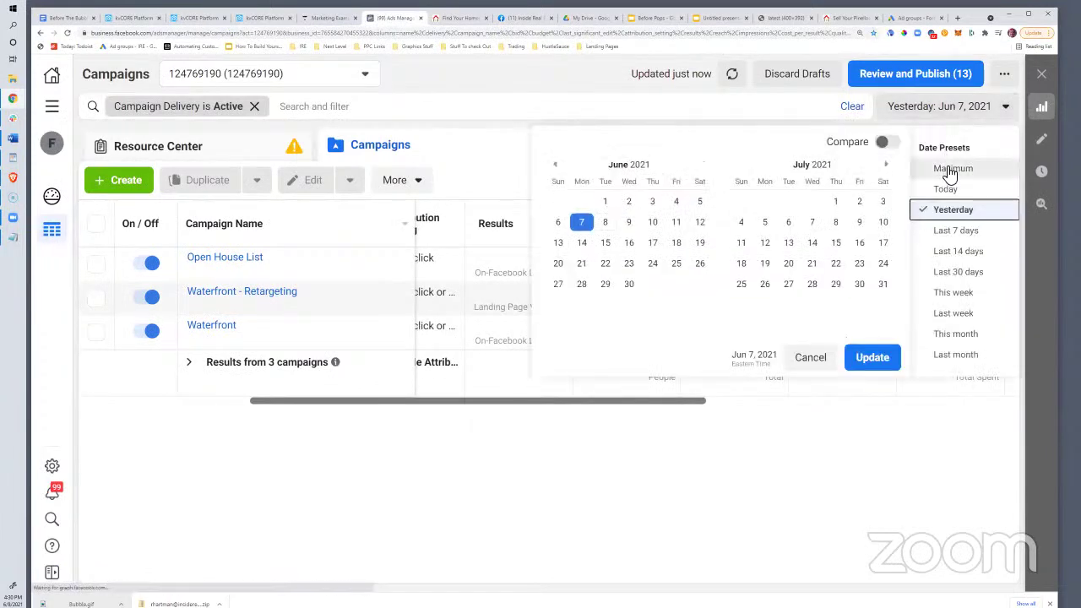
left_click(952, 169)
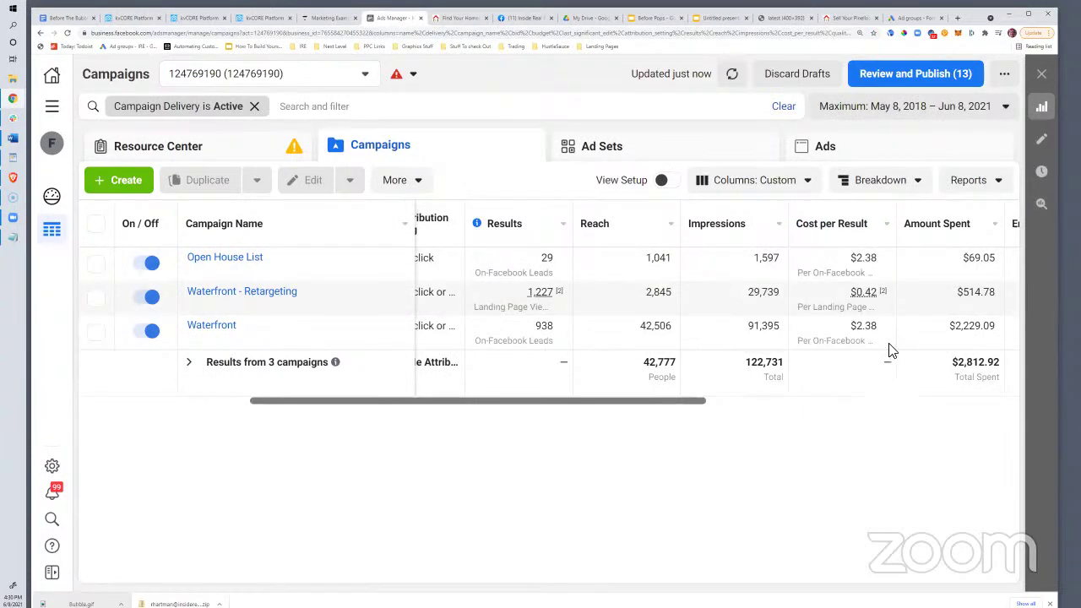
double_click(868, 326)
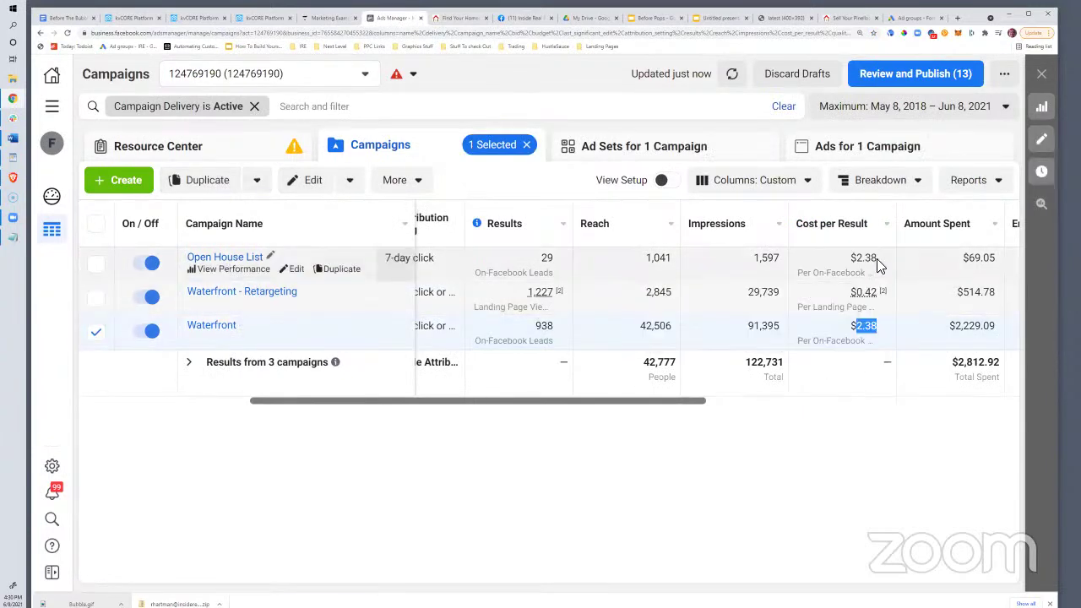
left_click_drag(879, 263, 848, 263)
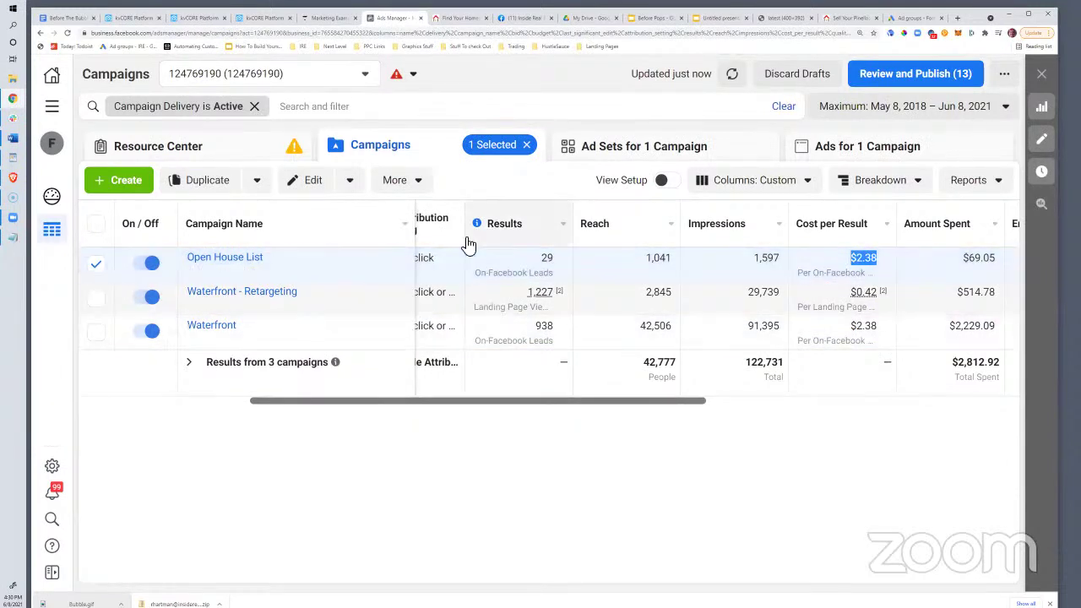
double_click(547, 259)
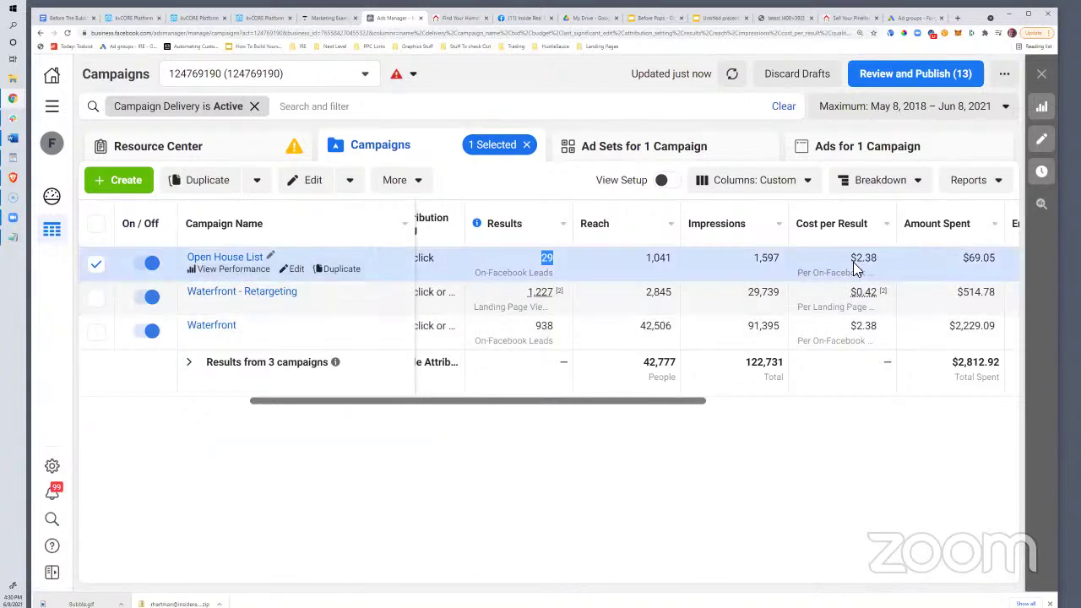
left_click_drag(852, 257, 878, 256)
left_click_drag(847, 325, 878, 326)
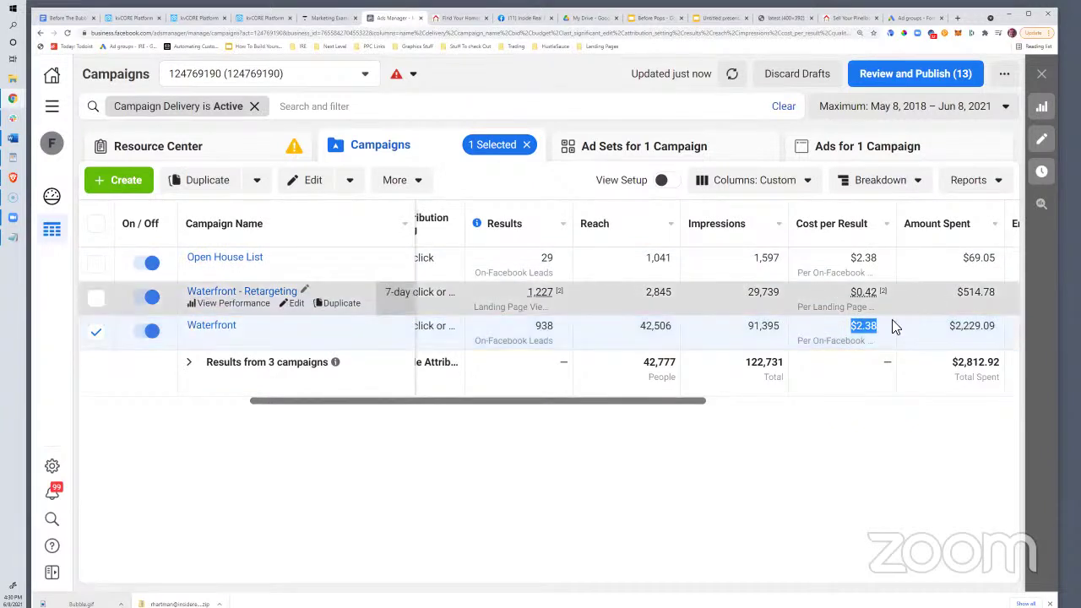
scroll(622, 412, "right", 5)
scroll(769, 411, "left", 8)
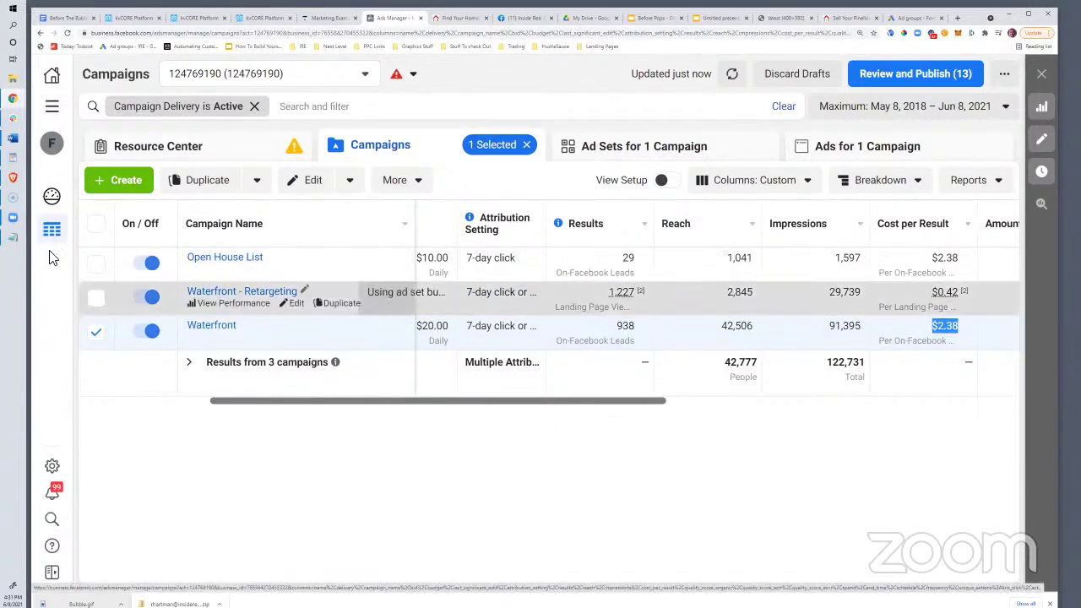
Create a Video views campaign named 'Bubble - Seller' in the Housing special ad category
left_click(132, 180)
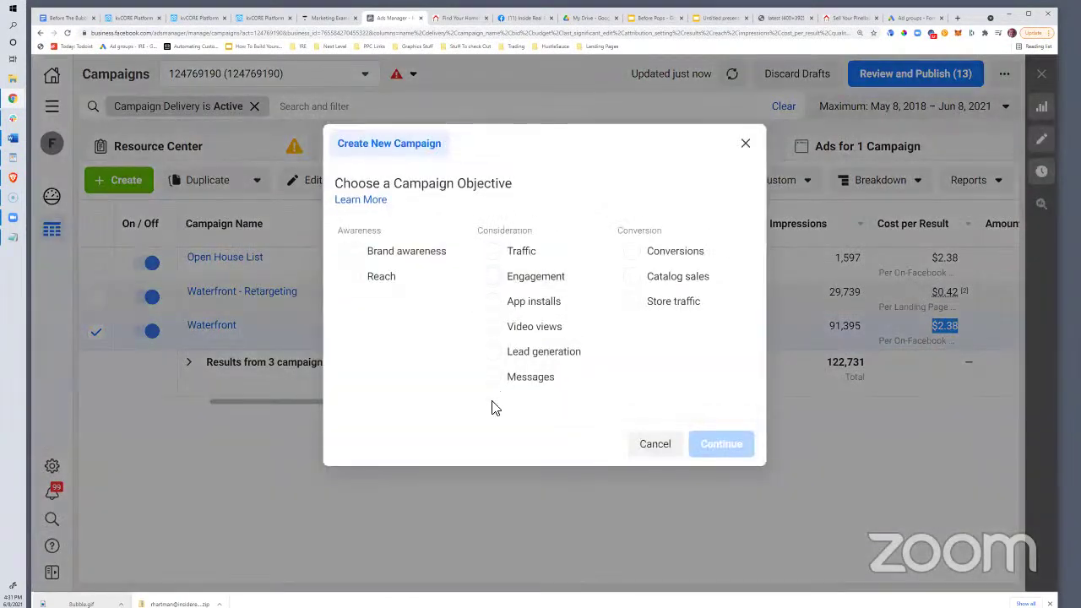
left_click(497, 335)
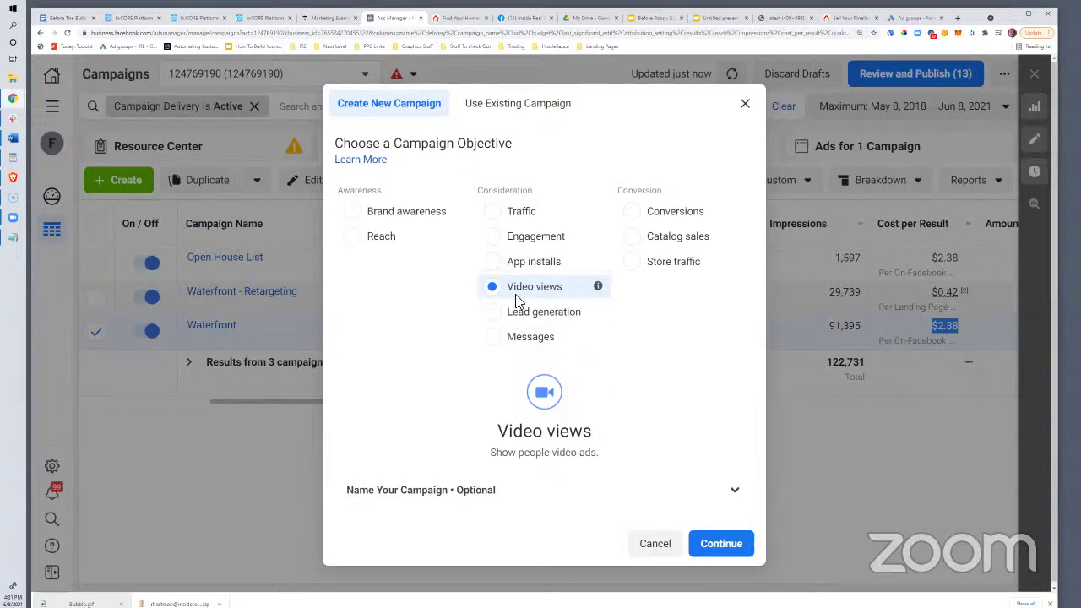
left_click(748, 547)
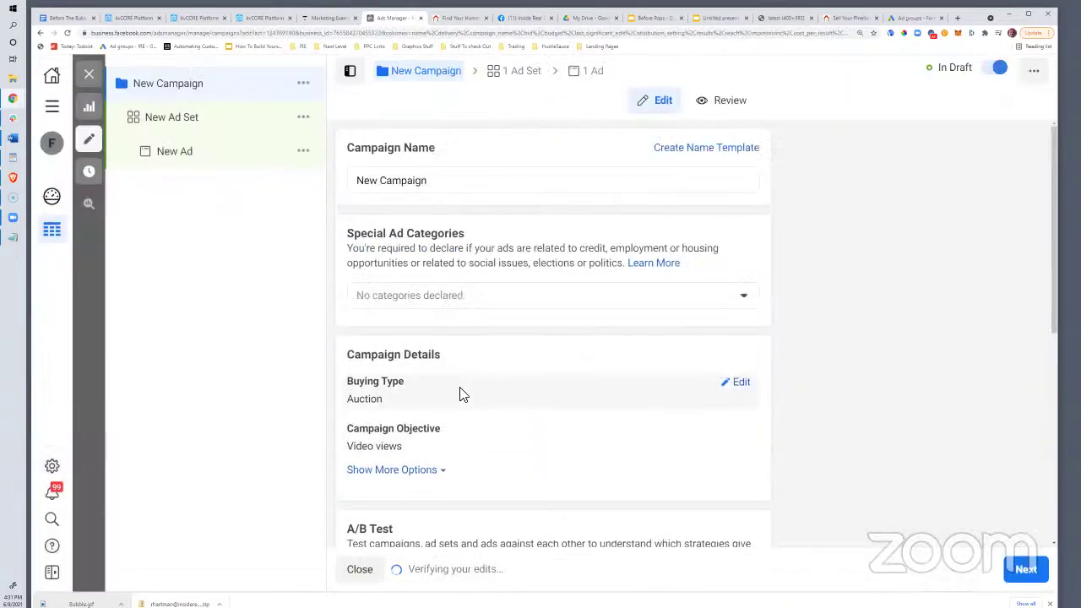
left_click_drag(427, 181, 319, 180)
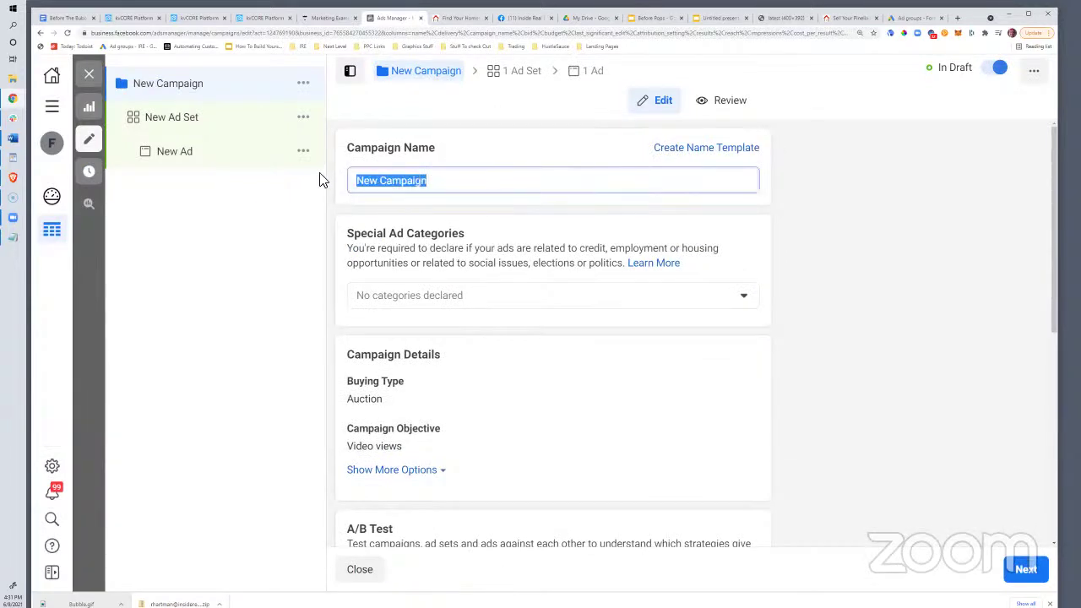
type("Bubble ")
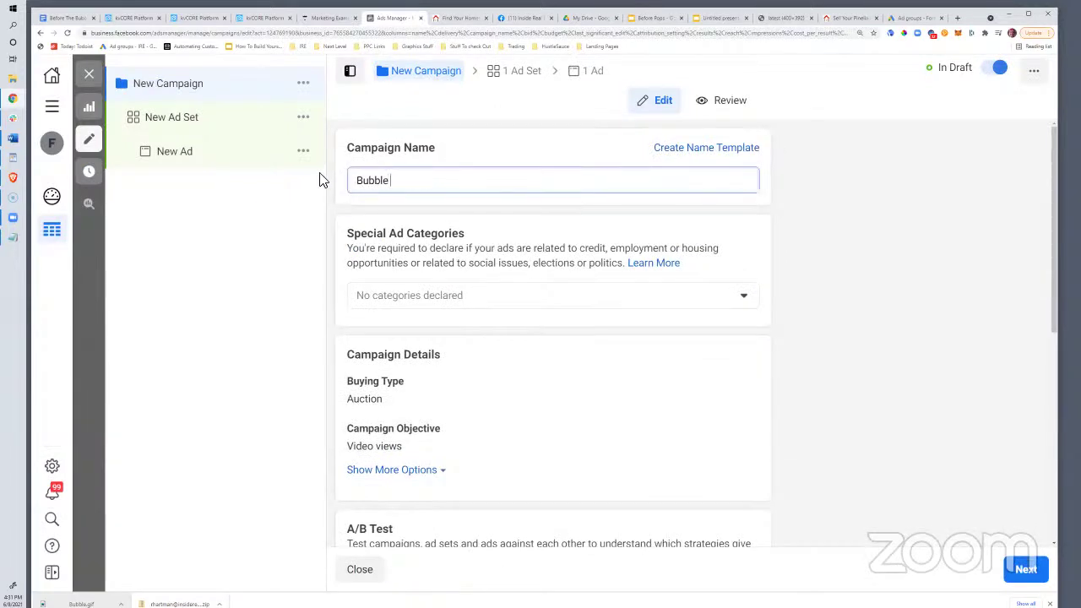
type("- Seller")
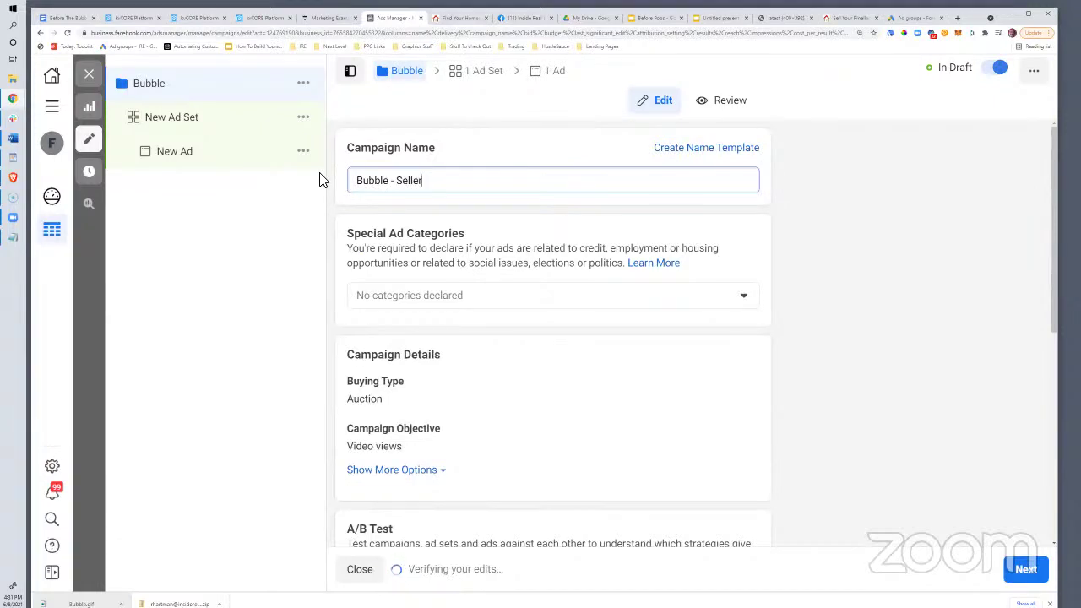
left_click(420, 309)
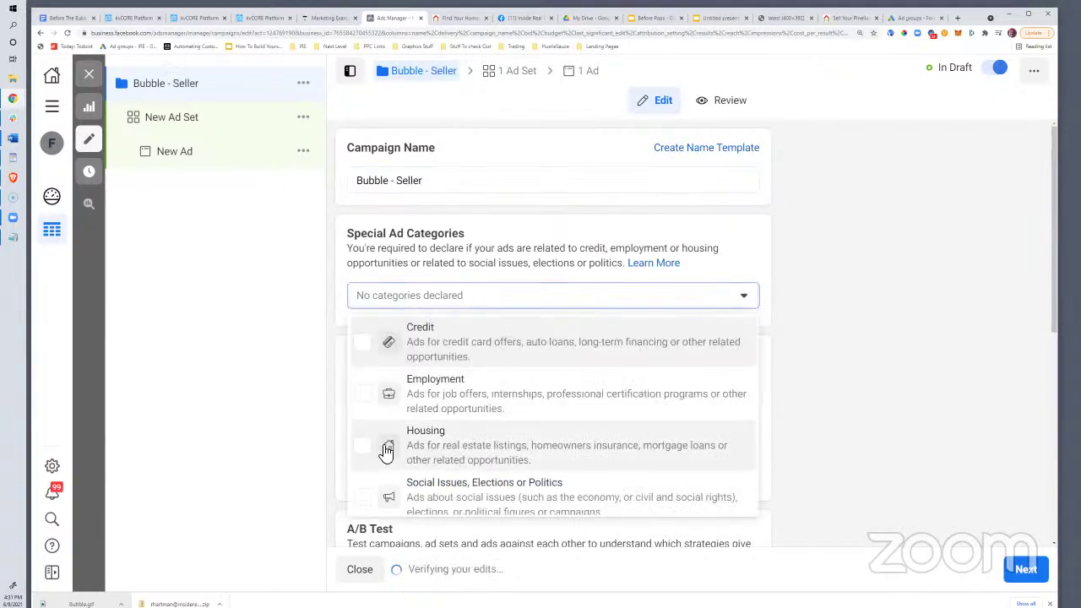
left_click(362, 446)
left_click(317, 368)
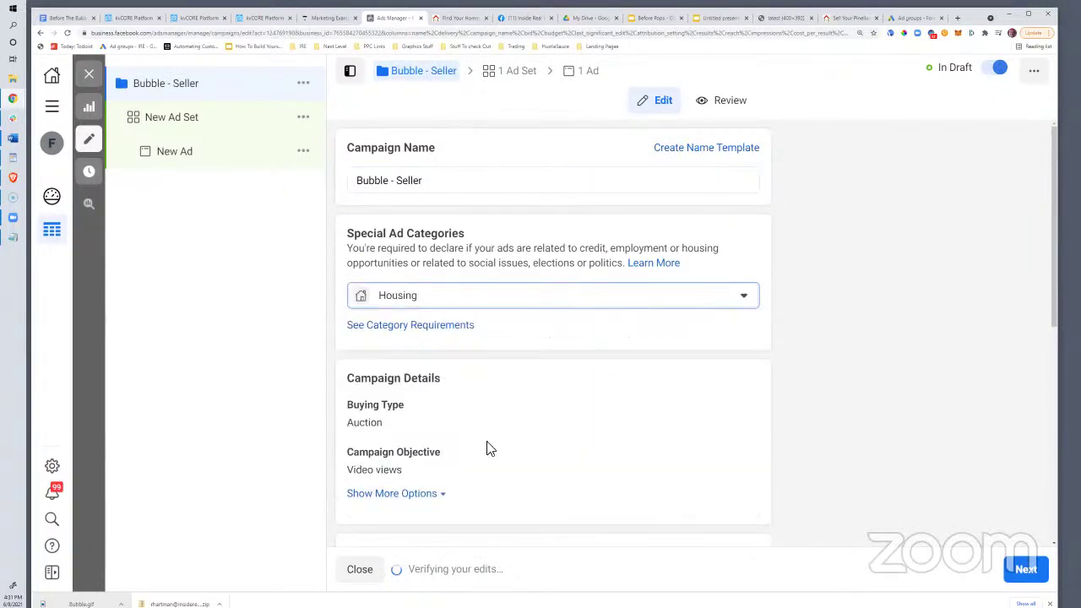
Lower the daily budget from $100.00 to $10.00 and continue to the ad set settings
scroll(485, 446, "down", 6)
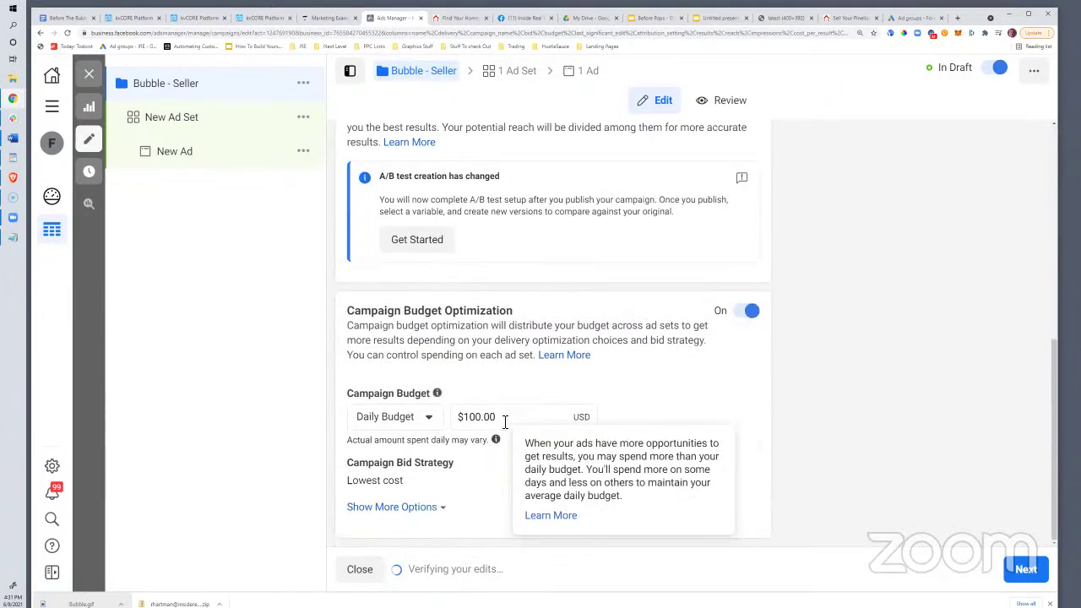
left_click_drag(505, 423, 475, 420)
type("0")
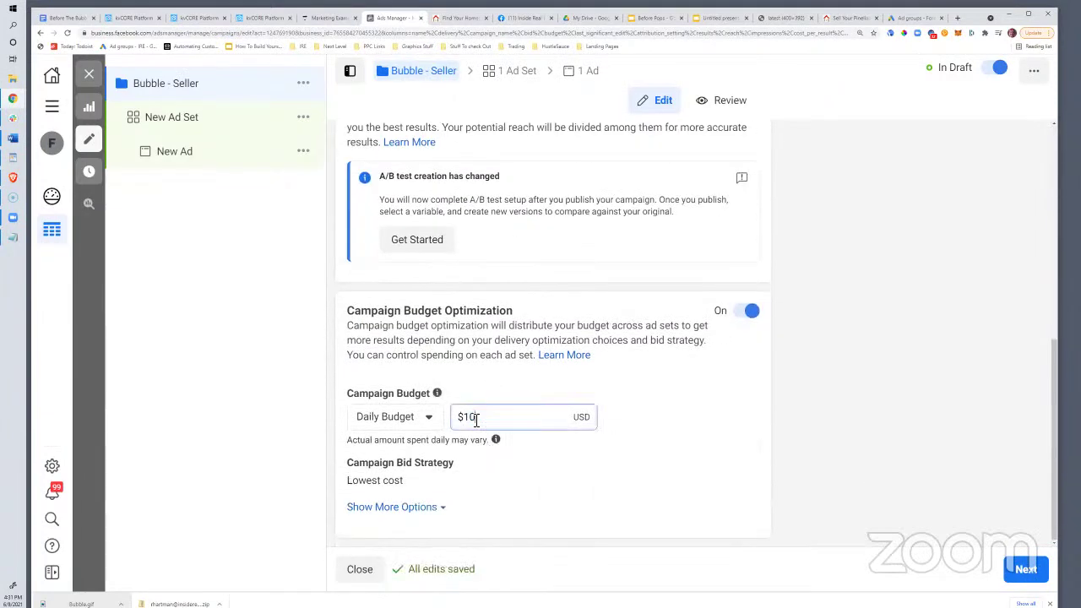
left_click(705, 337)
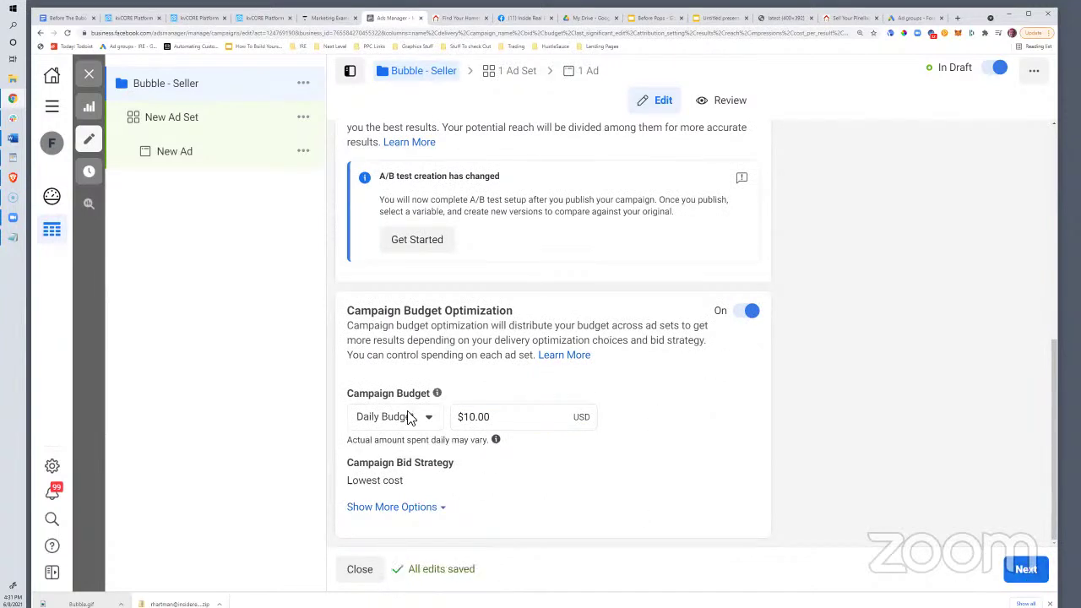
left_click(1027, 571)
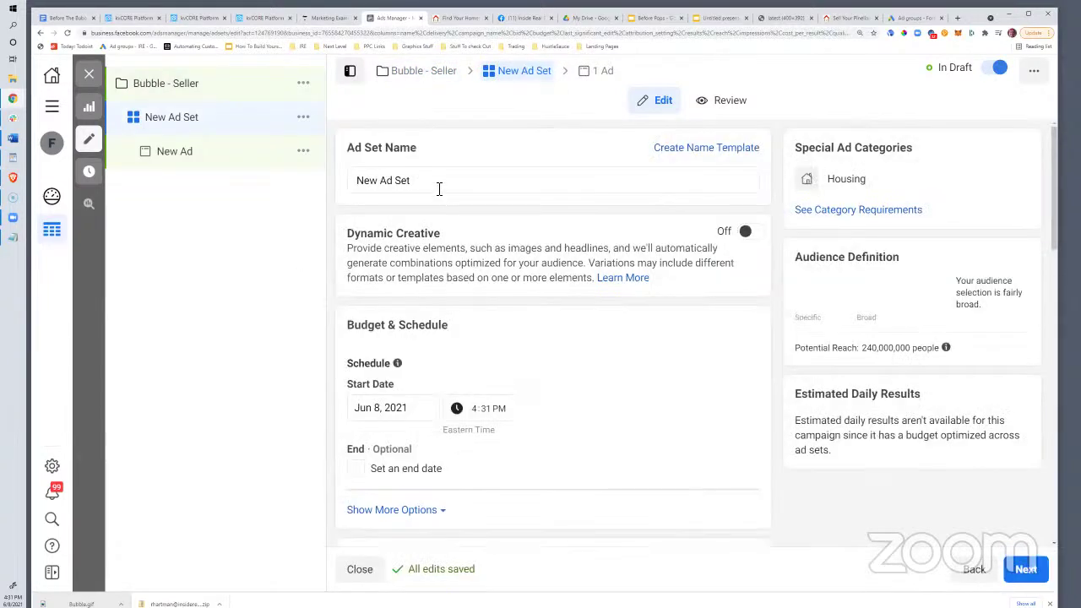
left_click_drag(437, 182, 364, 177)
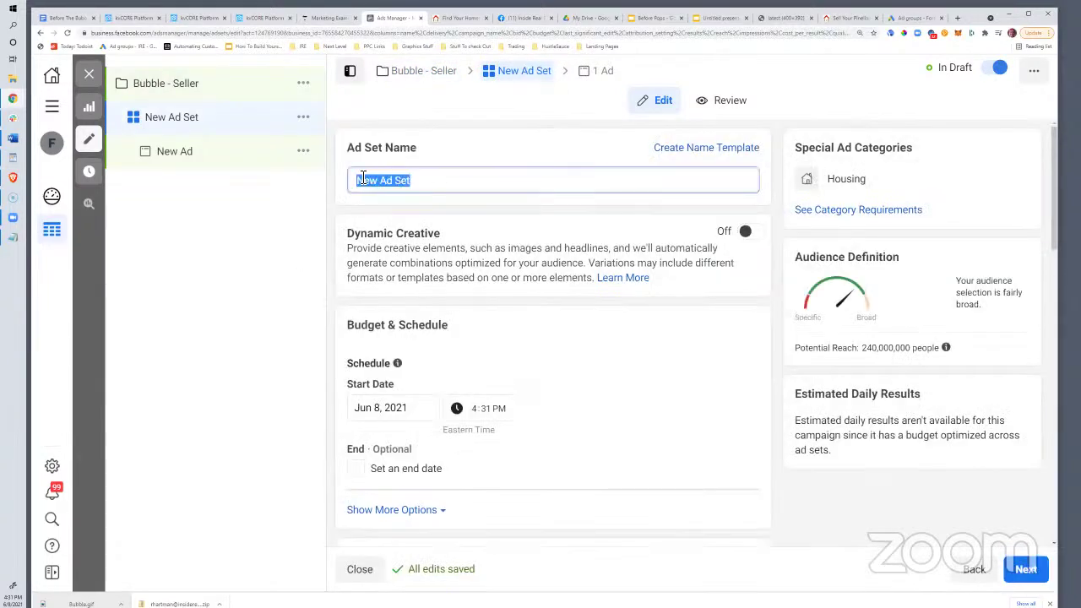
Rename the ad set to Pinellas
key("BackSpace")
key("BackSpace")
type("P")
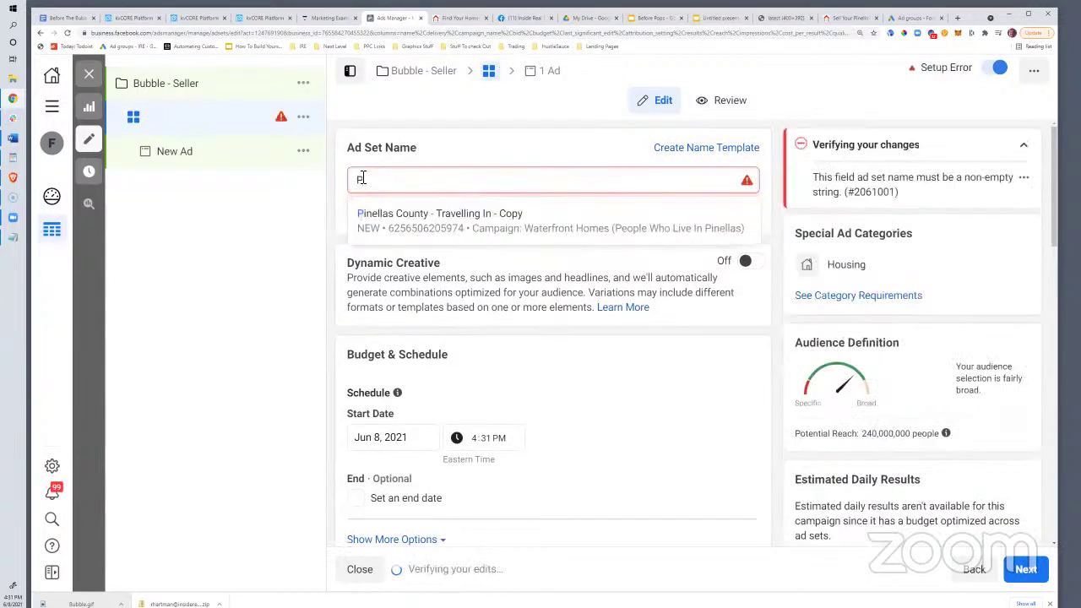
type("inellas")
left_click(466, 155)
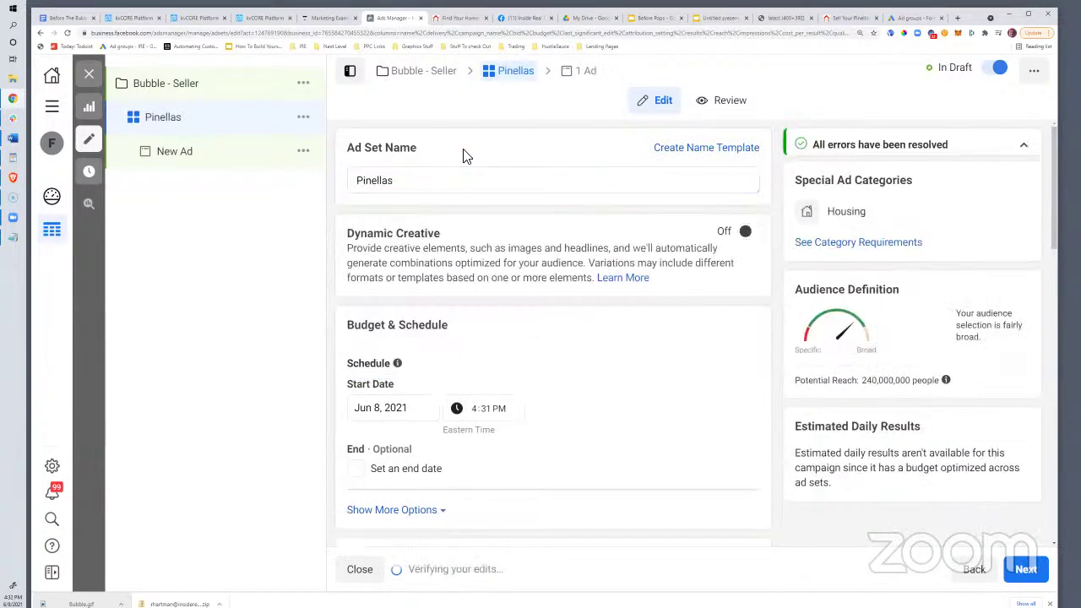
scroll(460, 382, "down", 4)
scroll(461, 382, "down", 3)
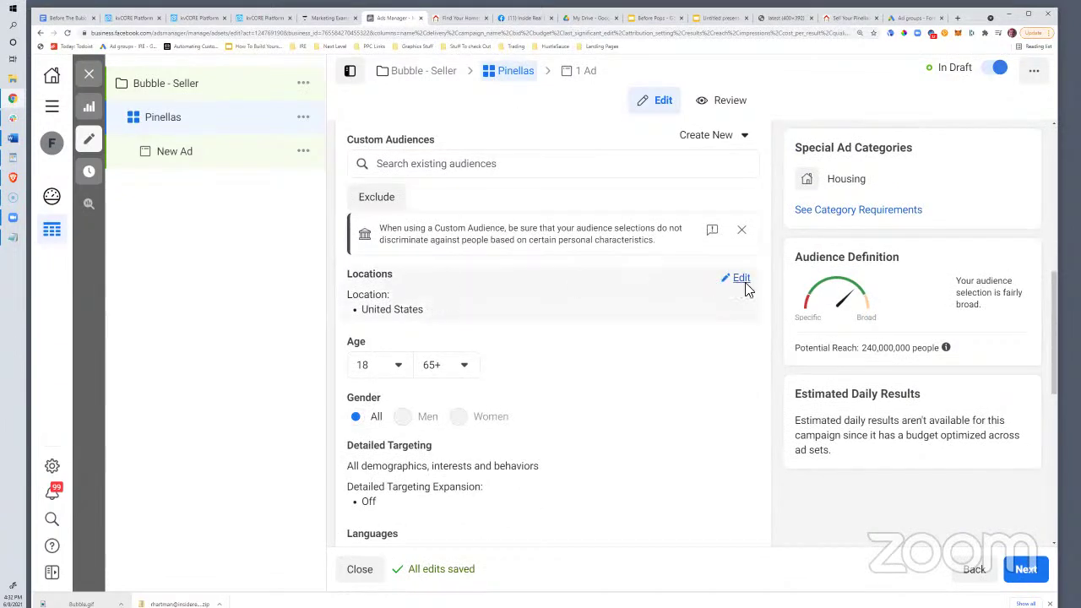
Target people living in Pinellas County, Florida instead of the United States
left_click(743, 282)
left_click(400, 300)
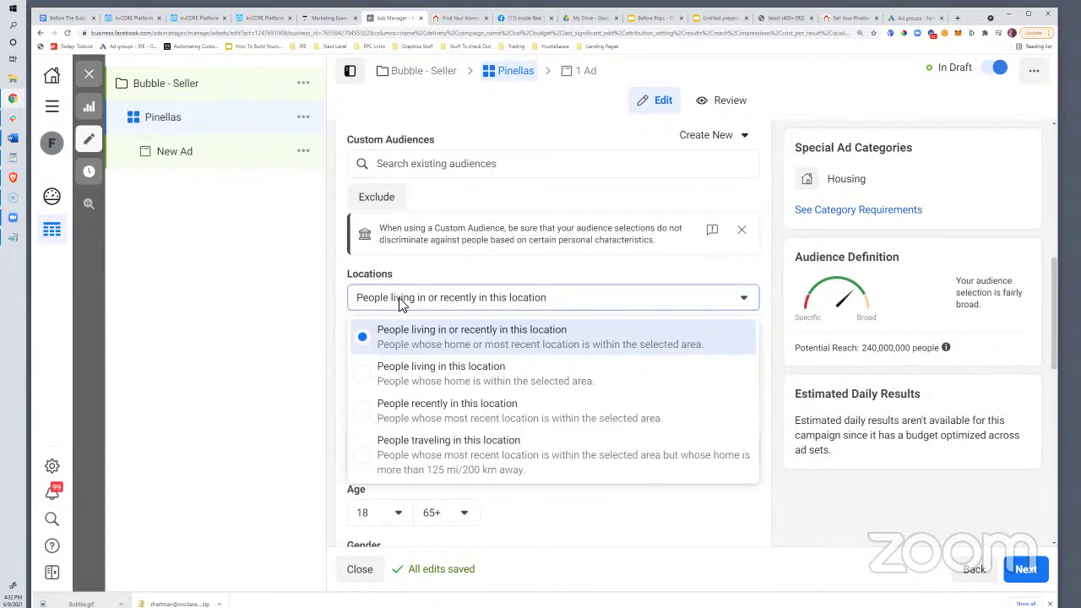
left_click(374, 373)
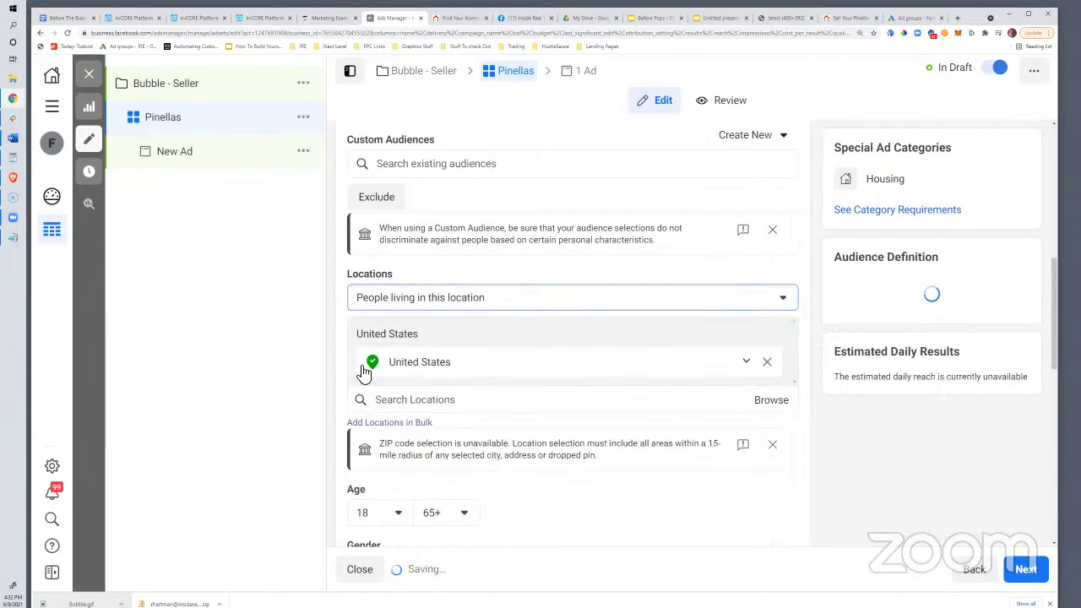
left_click(411, 402)
type("pine")
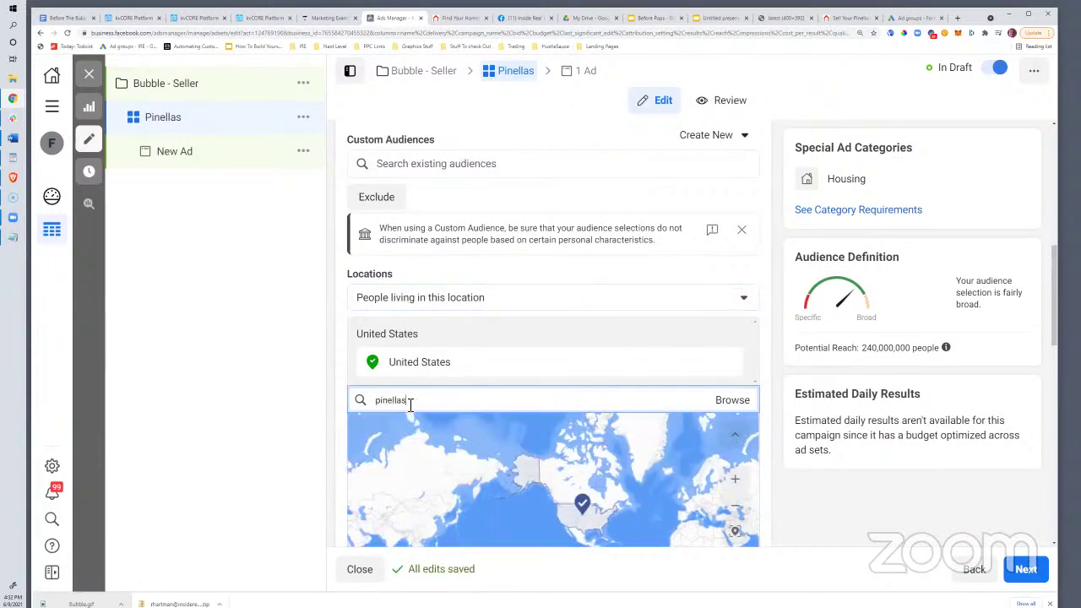
type("llas")
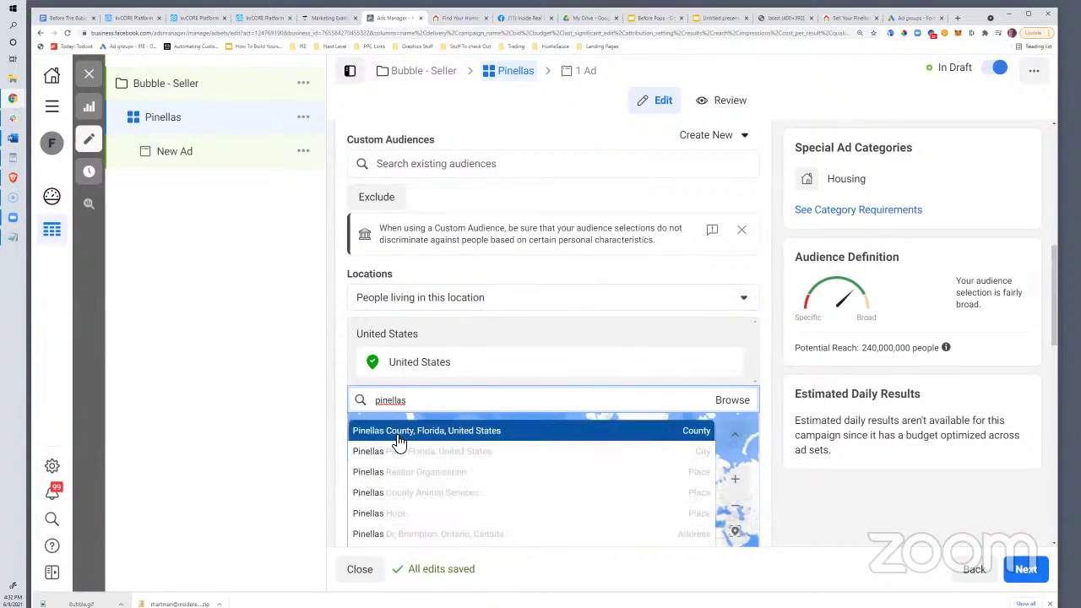
left_click(398, 443)
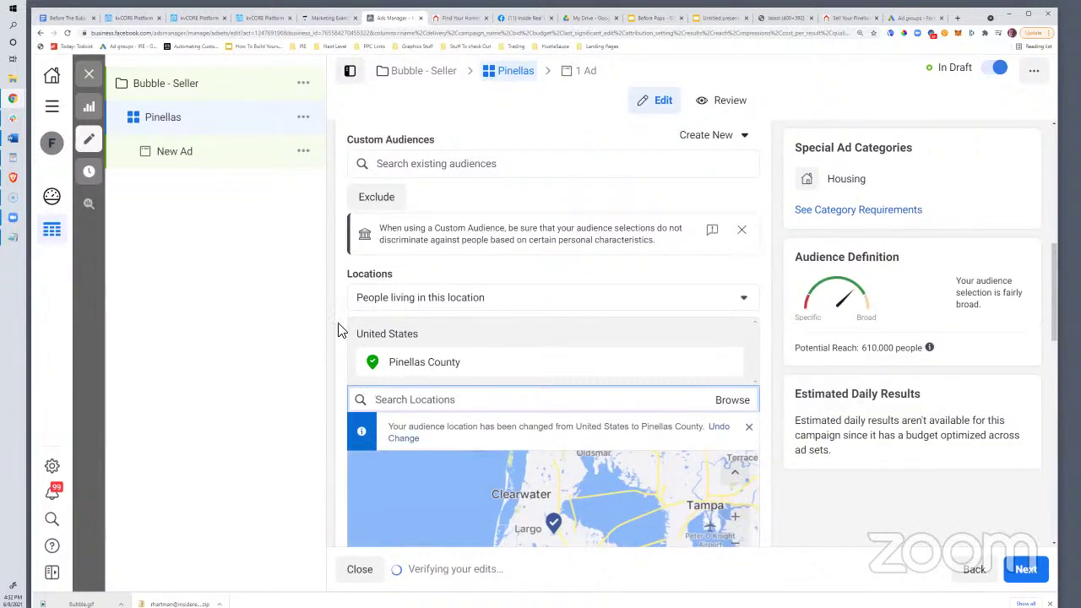
scroll(471, 226, "up", 2)
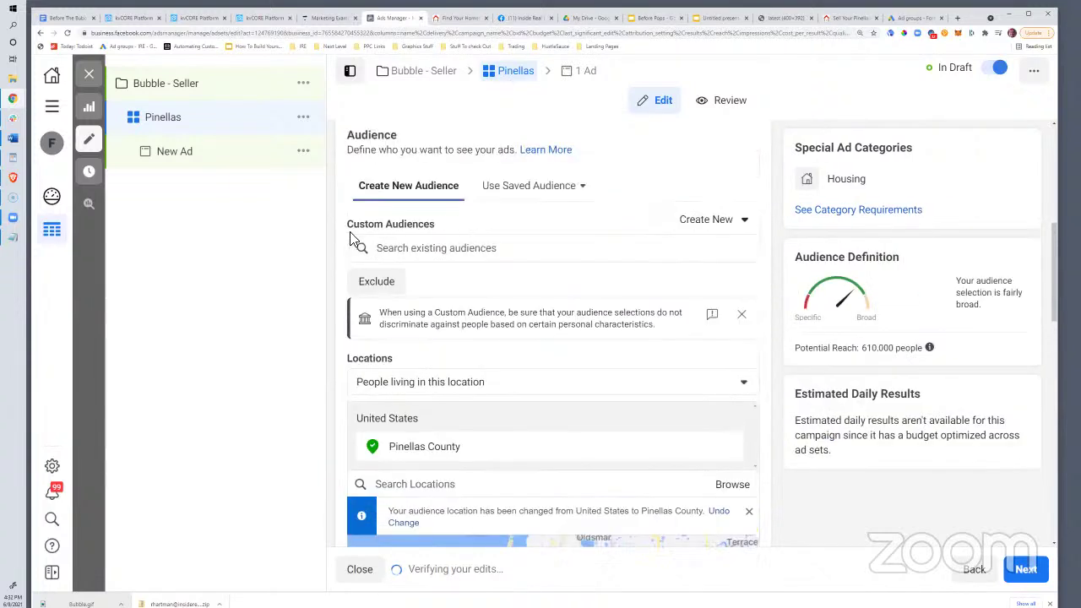
left_click(425, 248)
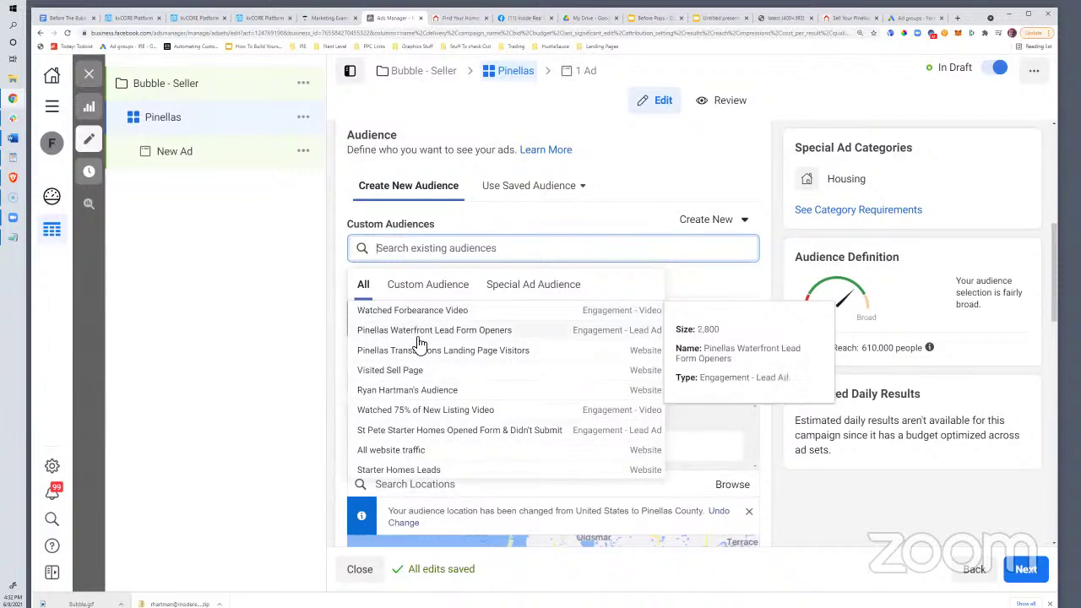
left_click(383, 372)
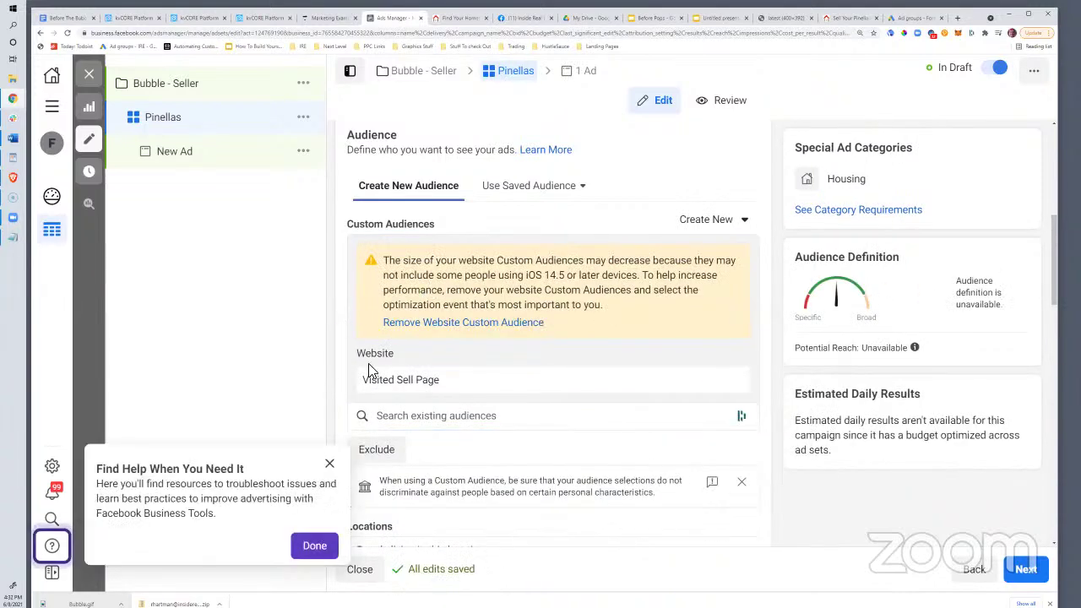
scroll(397, 343, "down", 2)
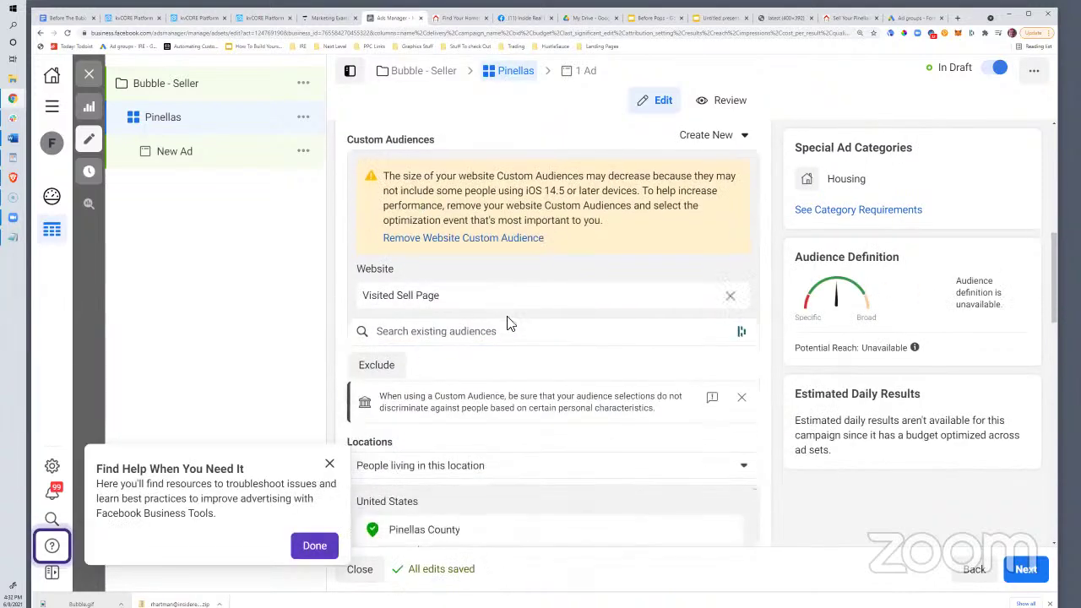
scroll(482, 307, "down", 3)
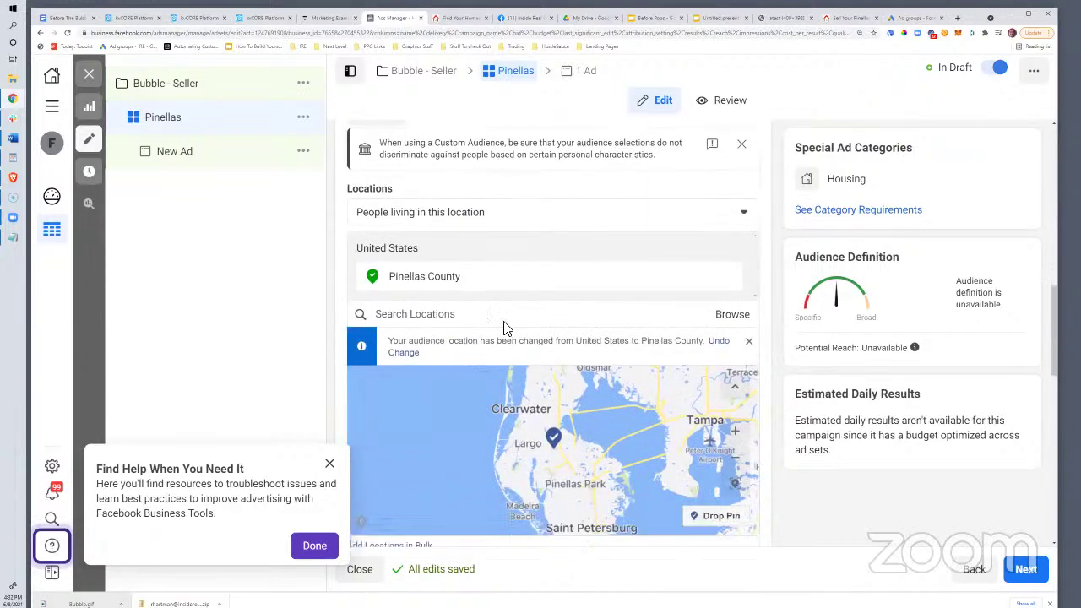
scroll(504, 327, "up", 2)
scroll(511, 351, "up", 2)
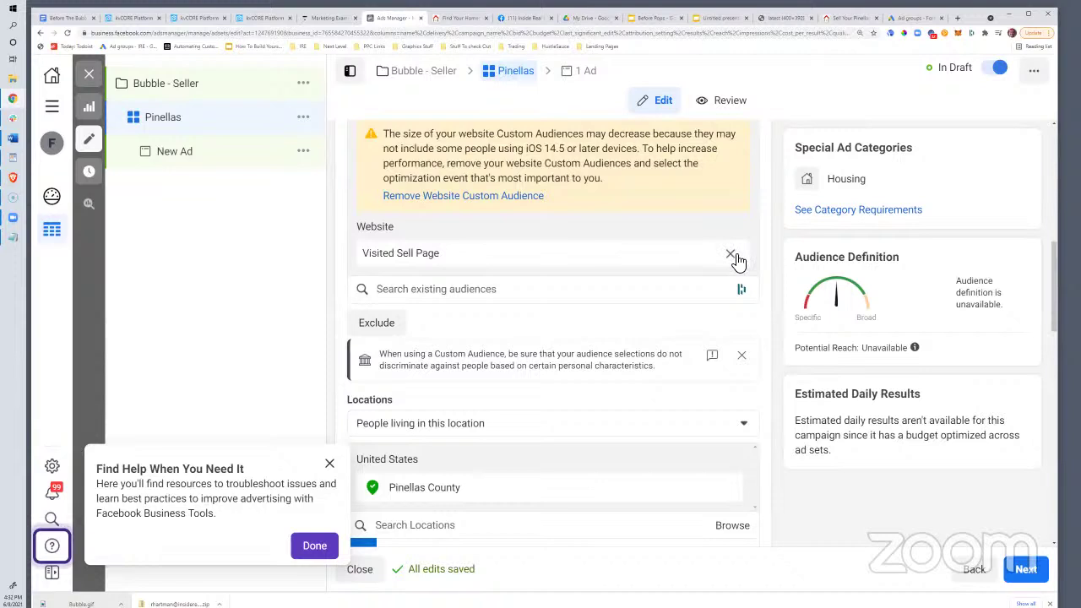
left_click(731, 255)
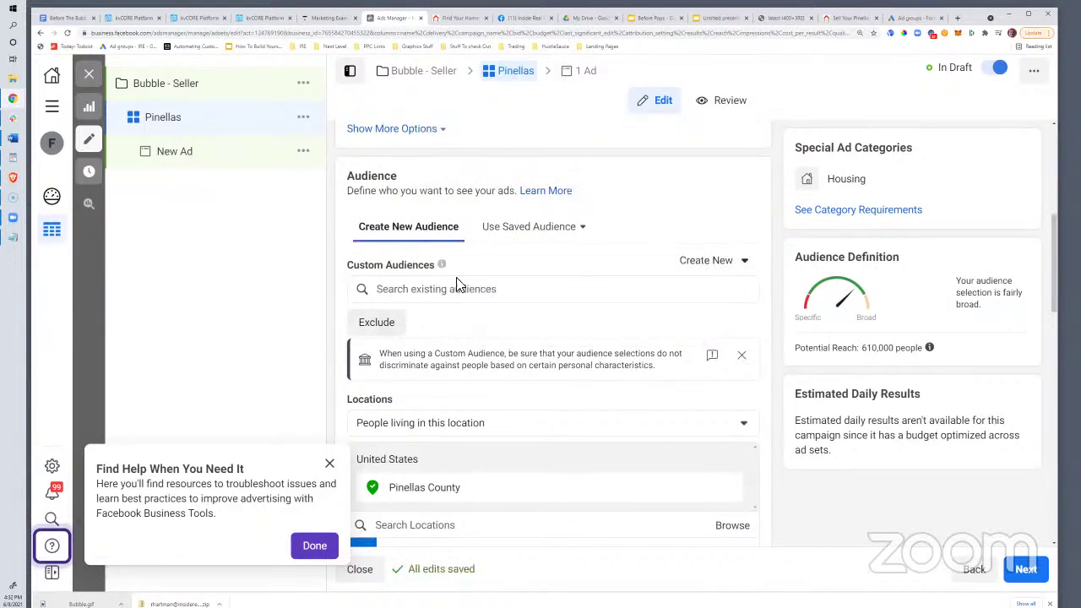
left_click(330, 466)
Review the Pinellas ad set settings and continue to the New Ad page
scroll(600, 296, "up", 1)
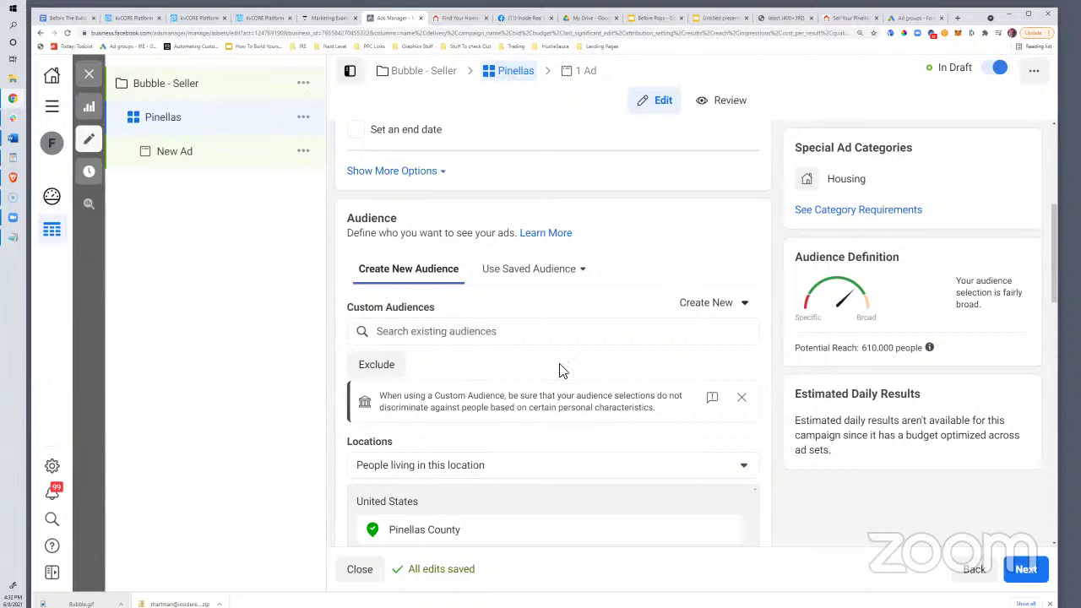
scroll(560, 370, "down", 5)
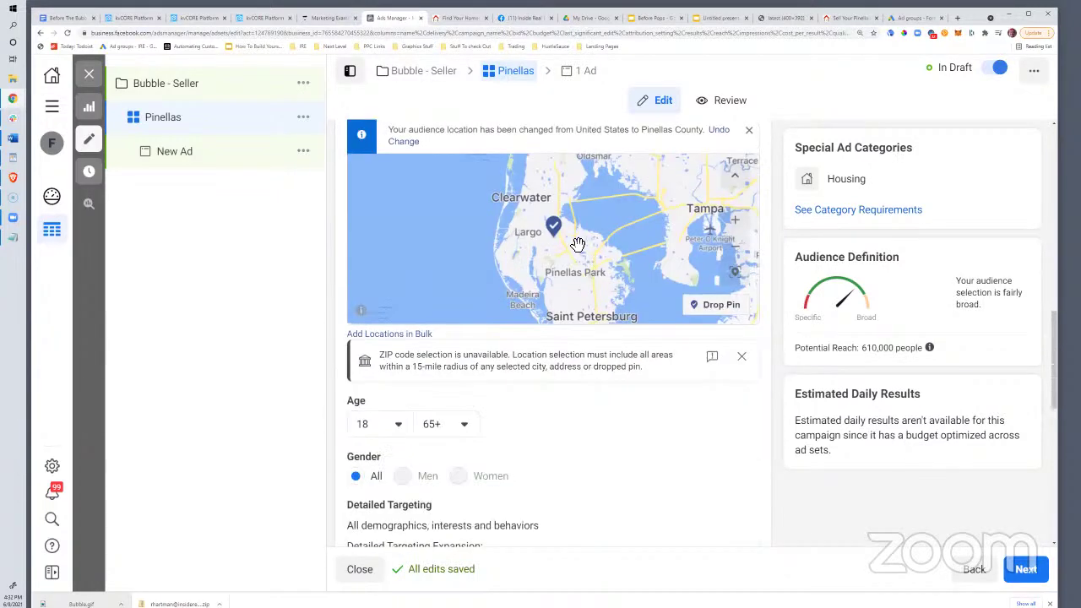
scroll(578, 245, "down", 2)
scroll(563, 429, "down", 4)
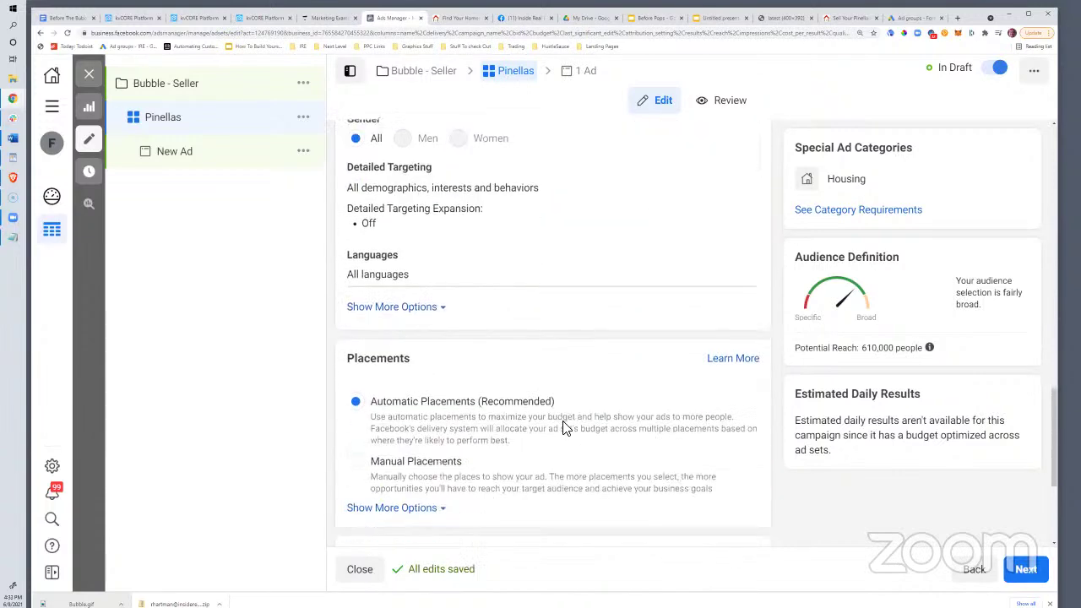
scroll(564, 428, "up", 10)
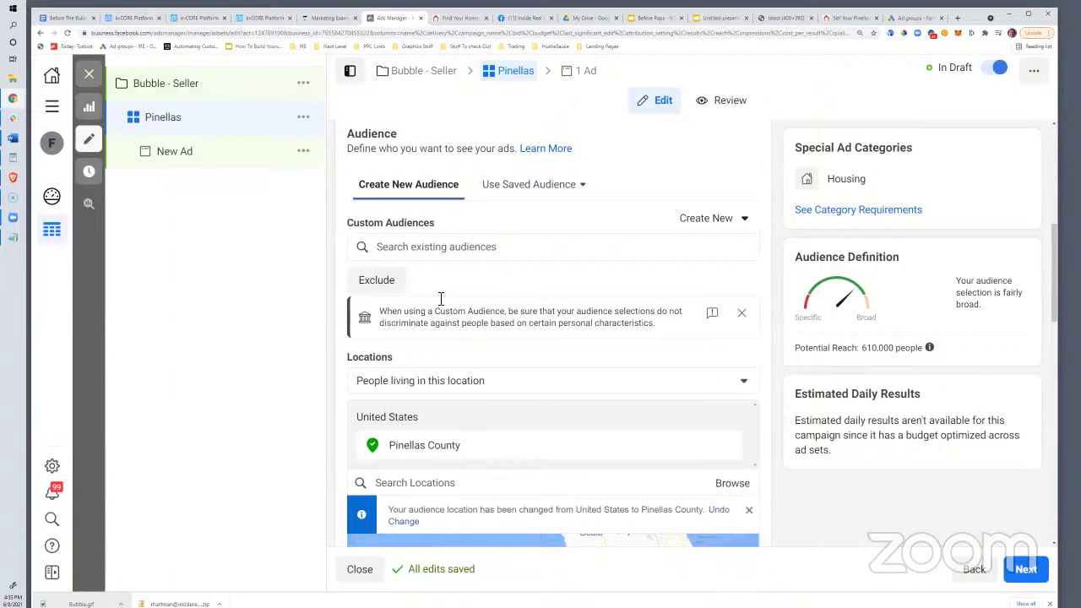
scroll(441, 301, "down", 6)
scroll(355, 278, "down", 1)
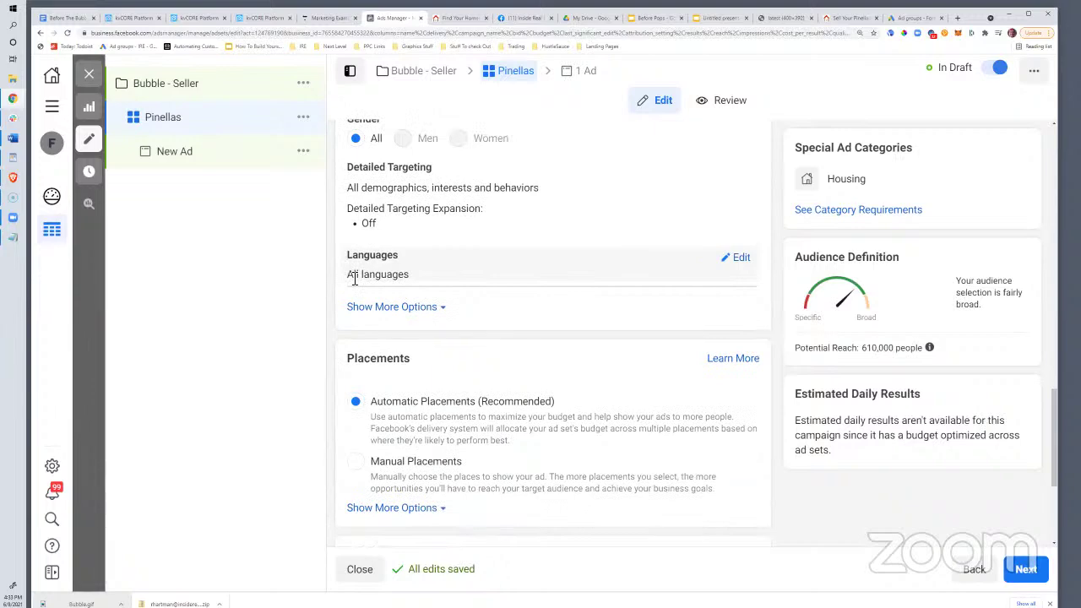
scroll(434, 289, "down", 2)
scroll(442, 299, "up", 8)
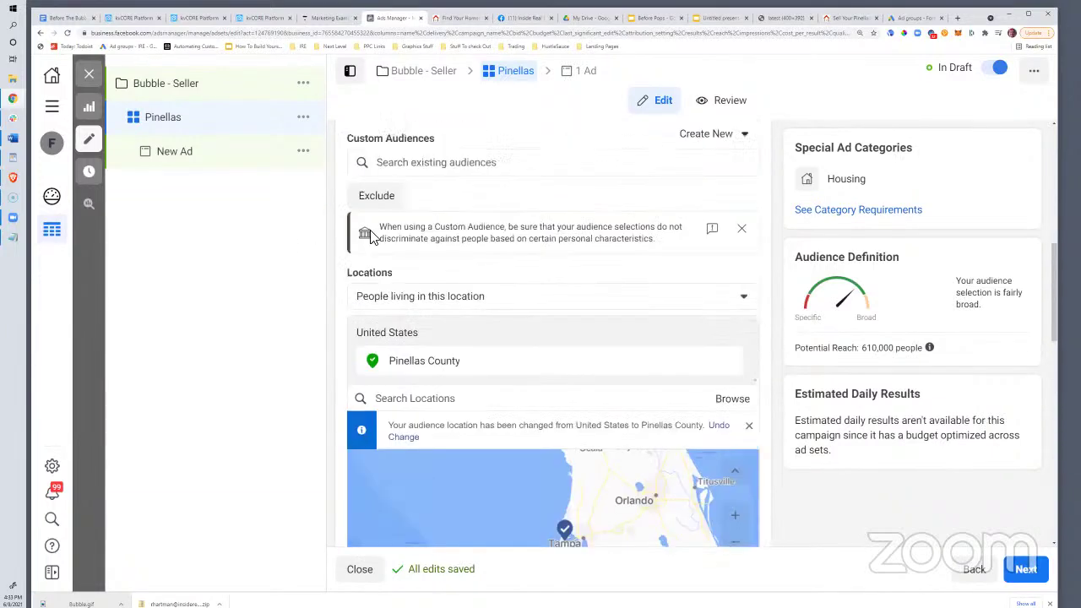
scroll(466, 375, "down", 8)
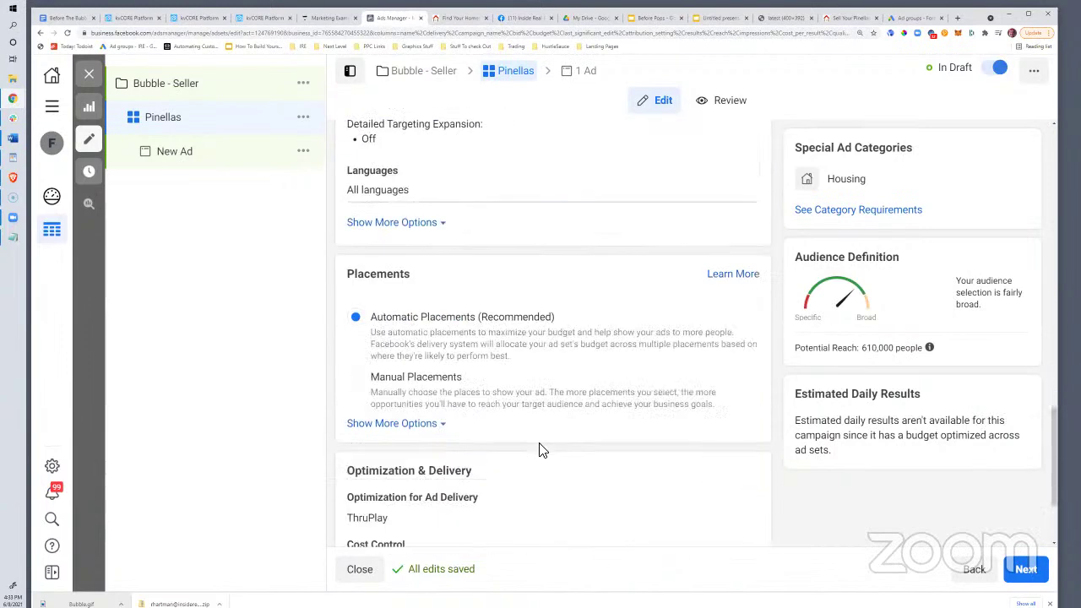
scroll(541, 450, "down", 2)
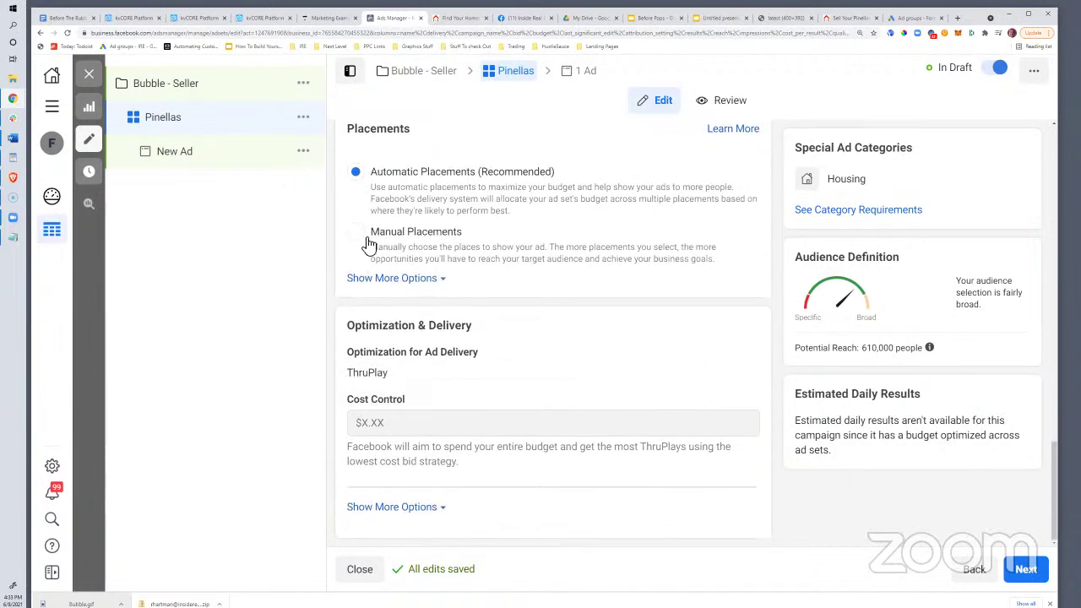
left_click(1022, 570)
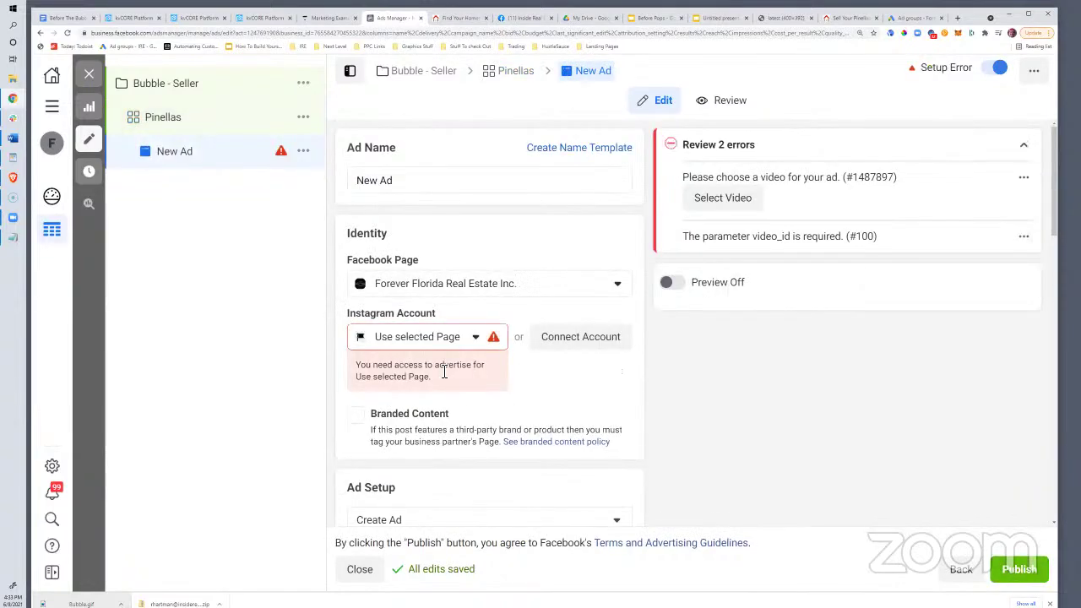
Use the business's own Instagram account and keep the ad setup on Create Ad
left_click(446, 337)
left_click(419, 401)
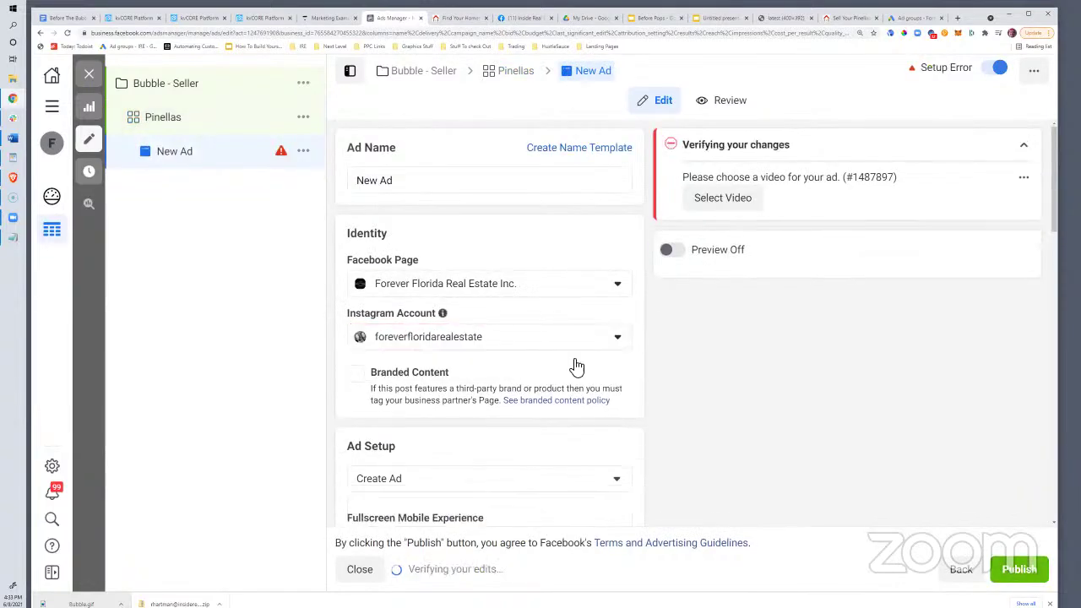
scroll(445, 318, "down", 3)
left_click(384, 224)
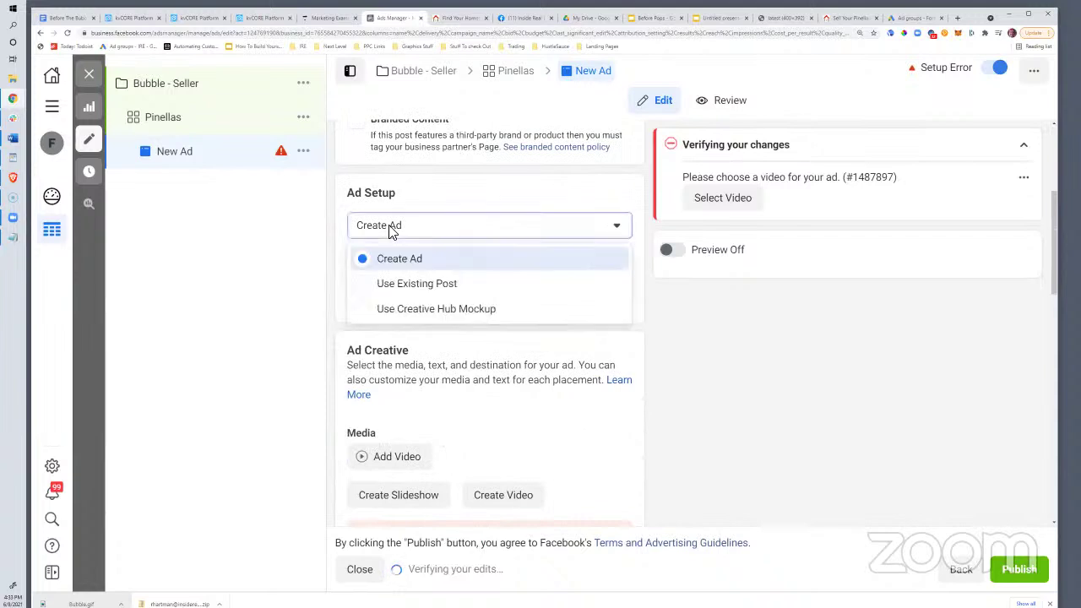
left_click(575, 313)
scroll(555, 403, "down", 3)
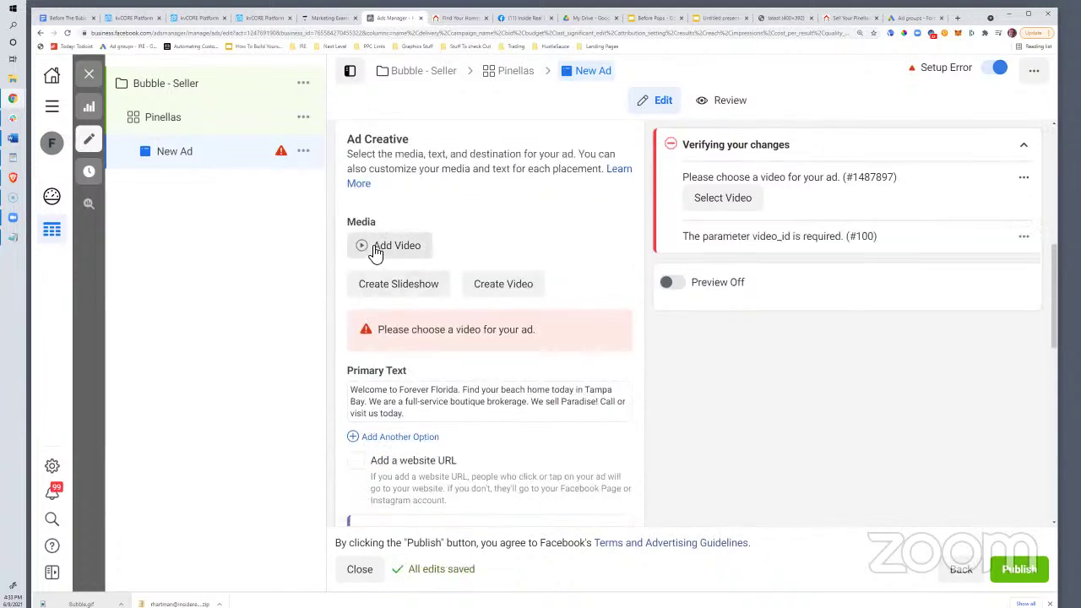
Upload Before The Bubble Pops.mp4 from the computer as the ad video
left_click(391, 247)
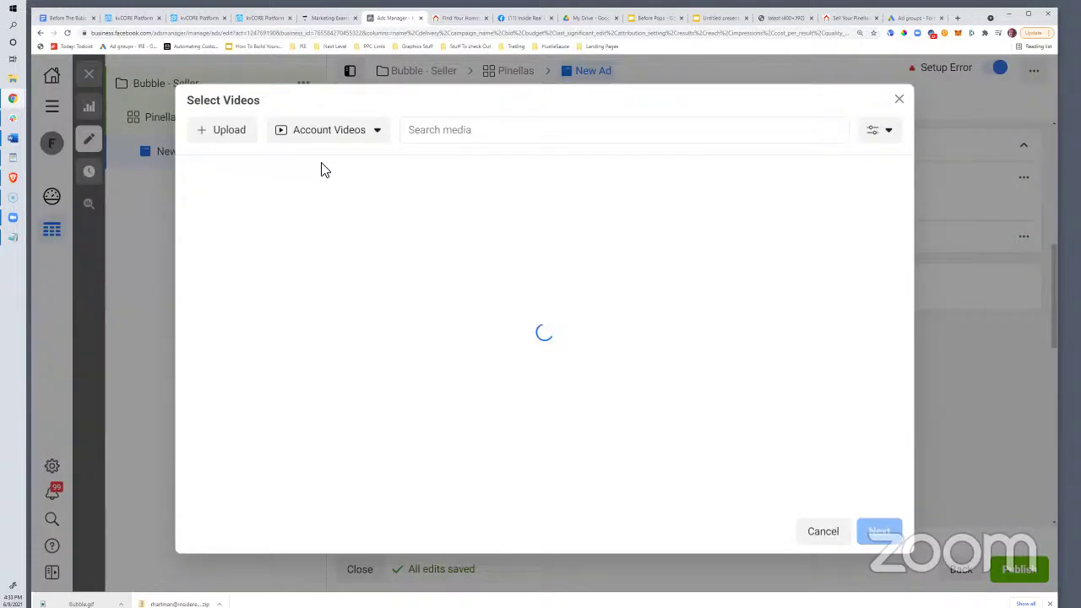
left_click(234, 134)
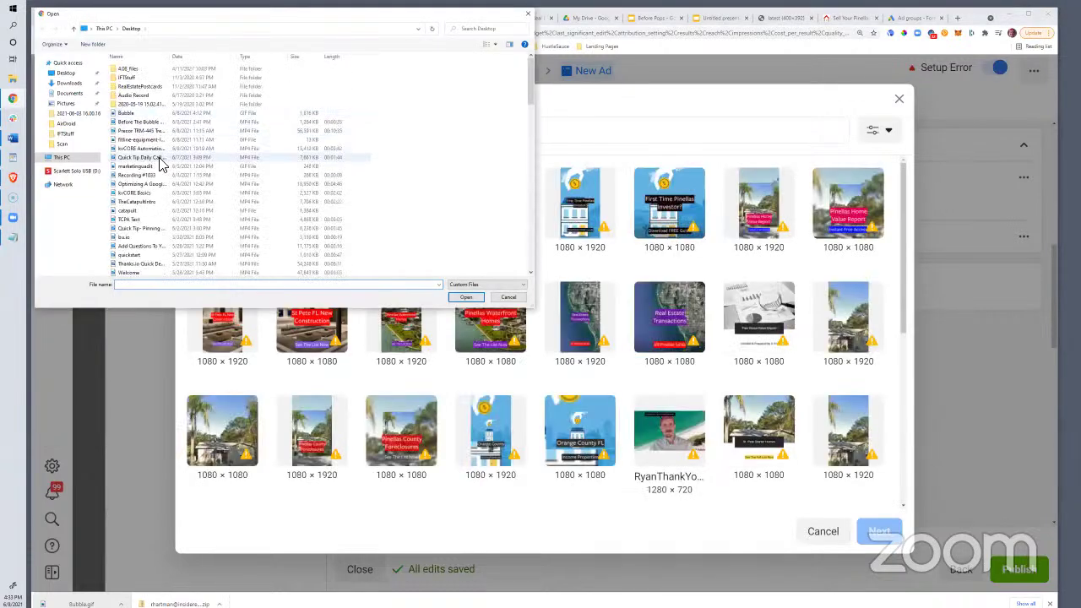
left_click(145, 124)
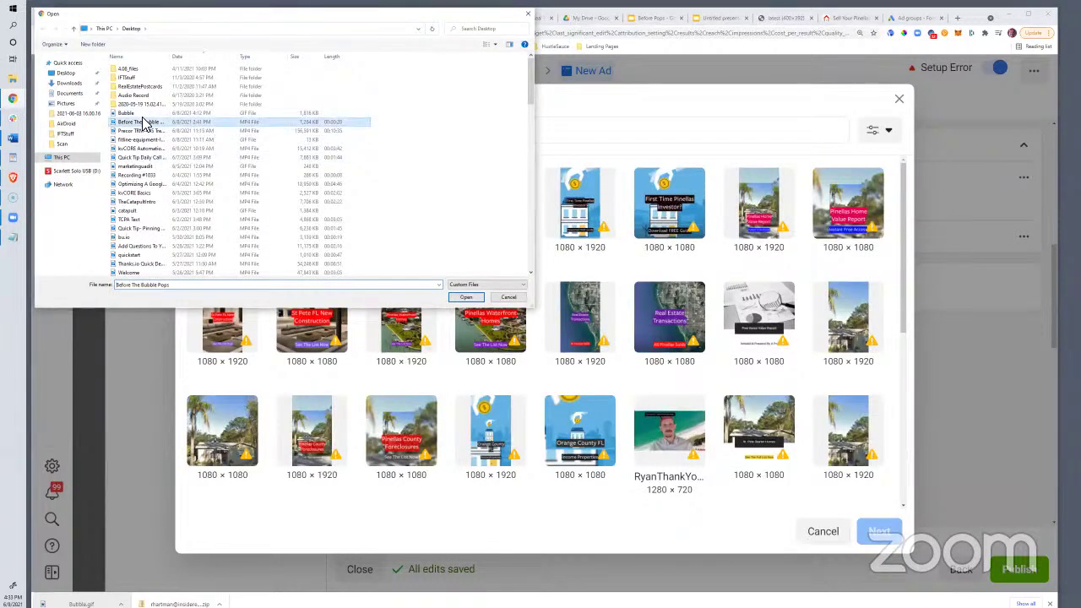
left_click(466, 297)
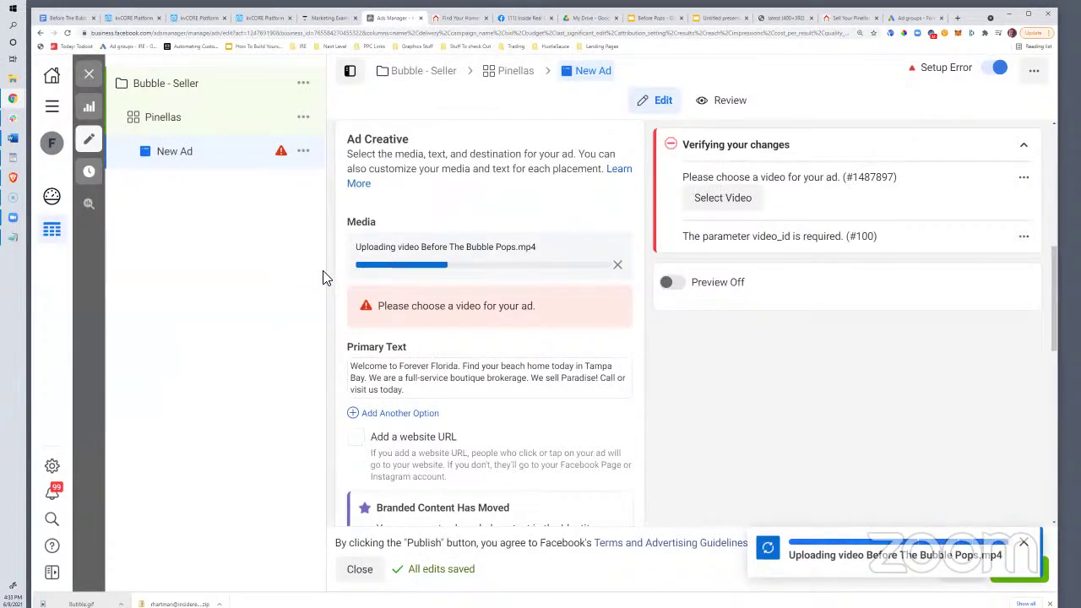
Replace the old primary text, starting the new text with 'If you're'
left_click_drag(403, 390, 351, 368)
key("BackSpace")
type("If you're")
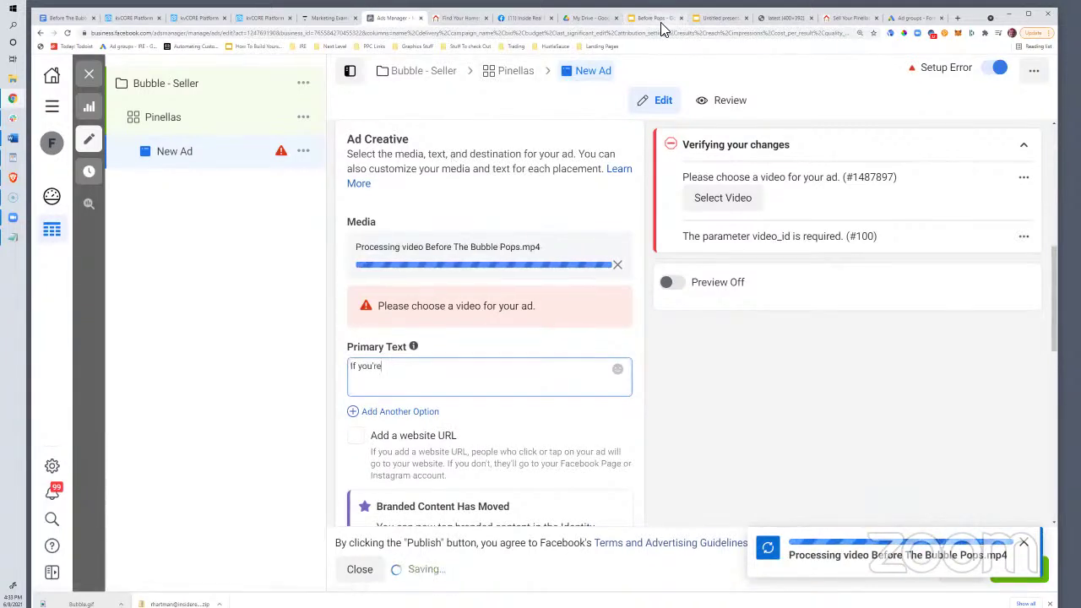
left_click(649, 18)
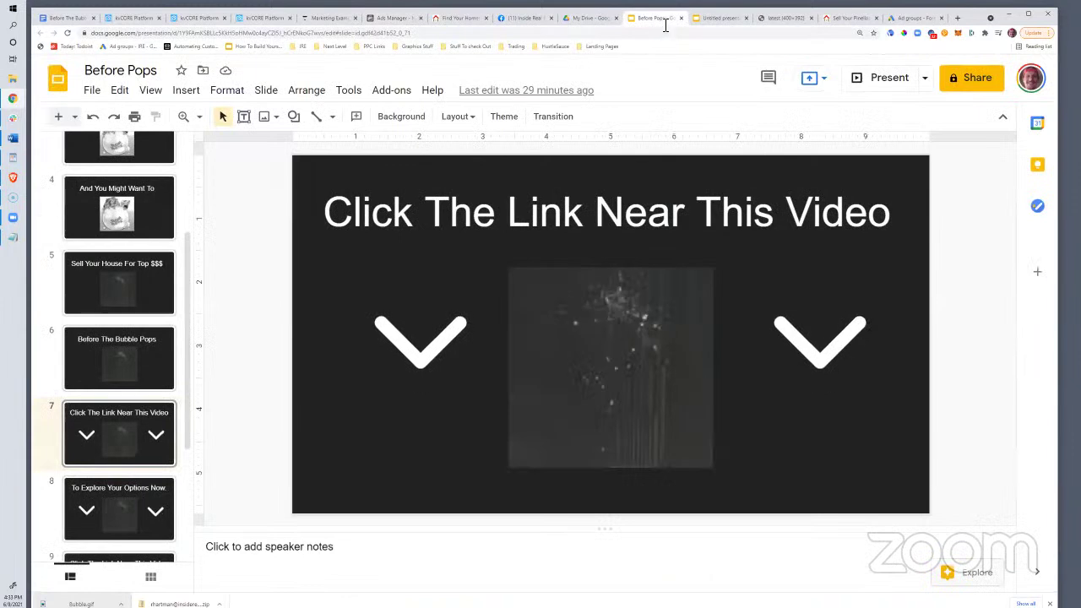
Read the first slide's title in the Before Pops deck, then return to Ads Manager
scroll(97, 300, "up", 3)
left_click(97, 162)
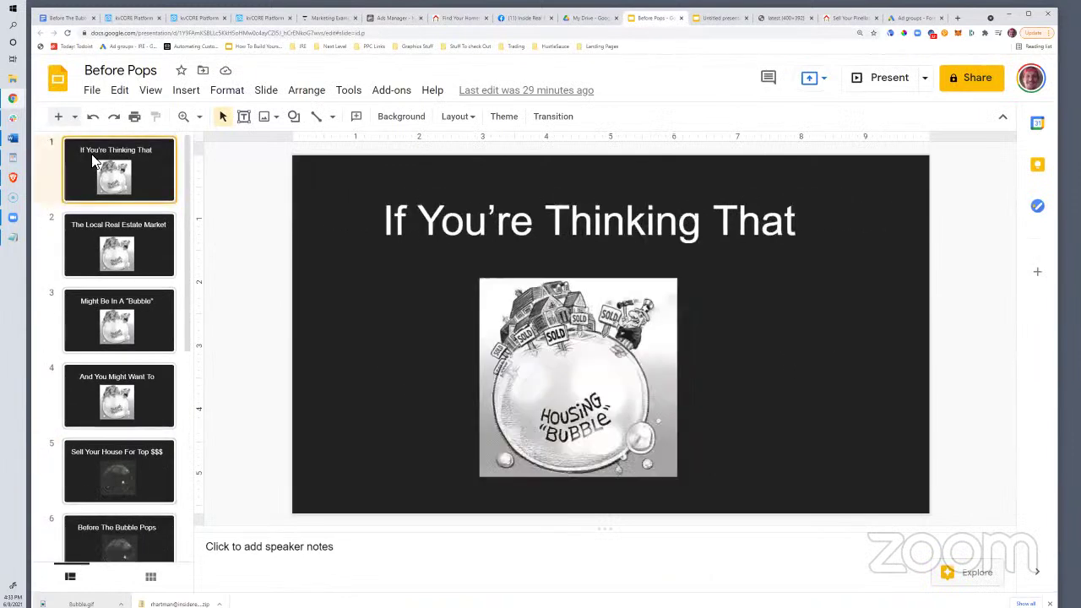
left_click(489, 224)
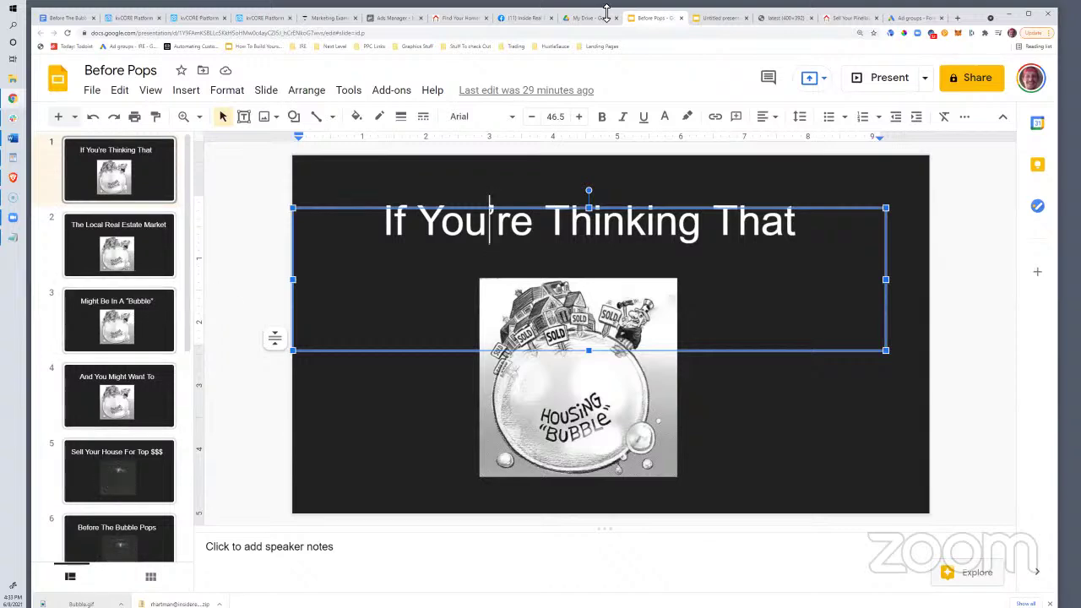
left_click(719, 18)
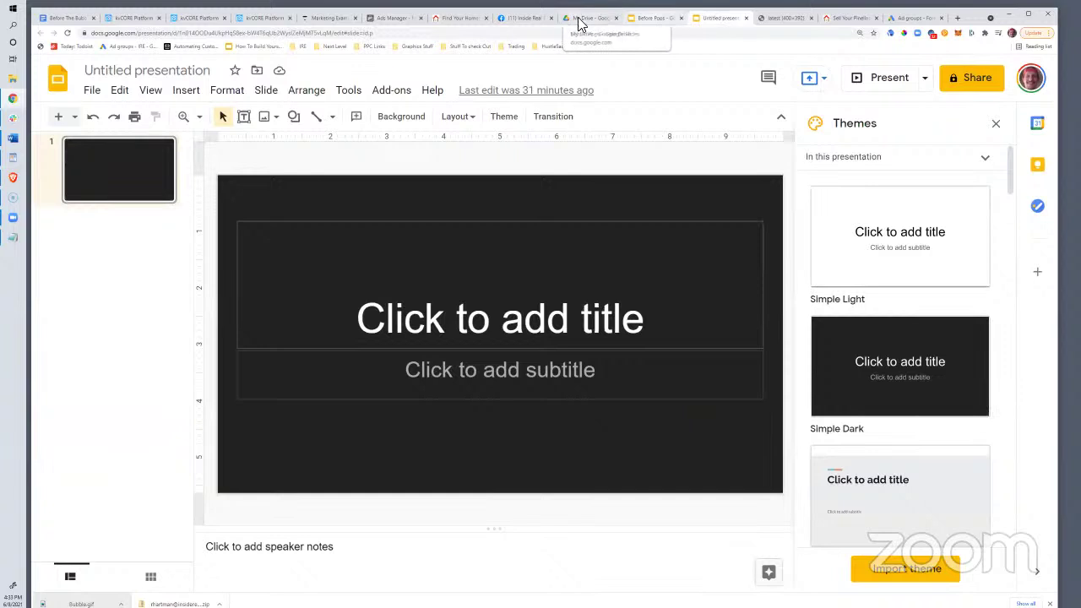
left_click(661, 17)
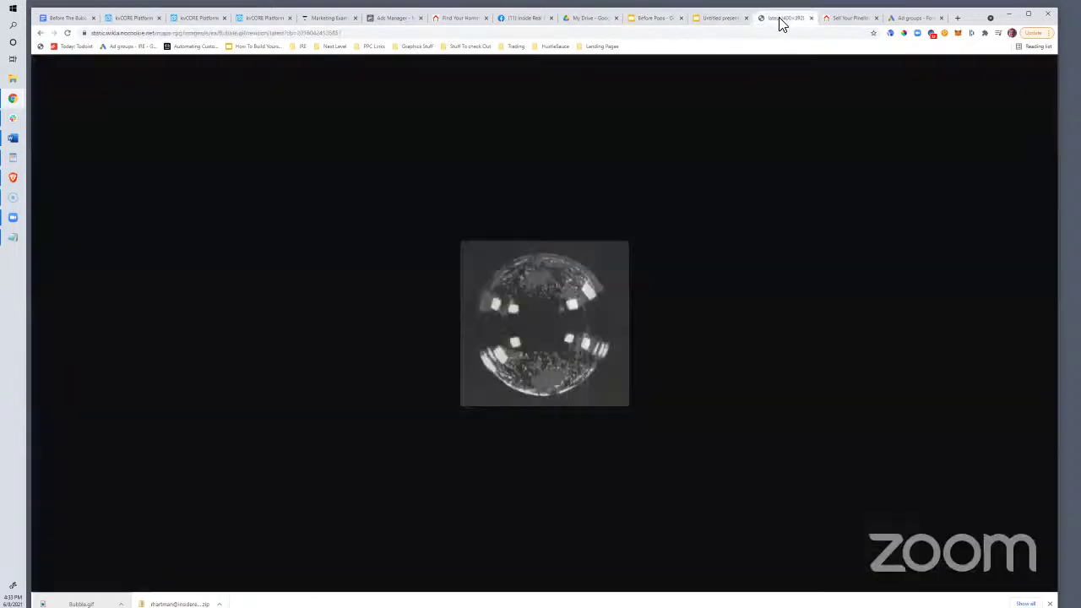
left_click(783, 18)
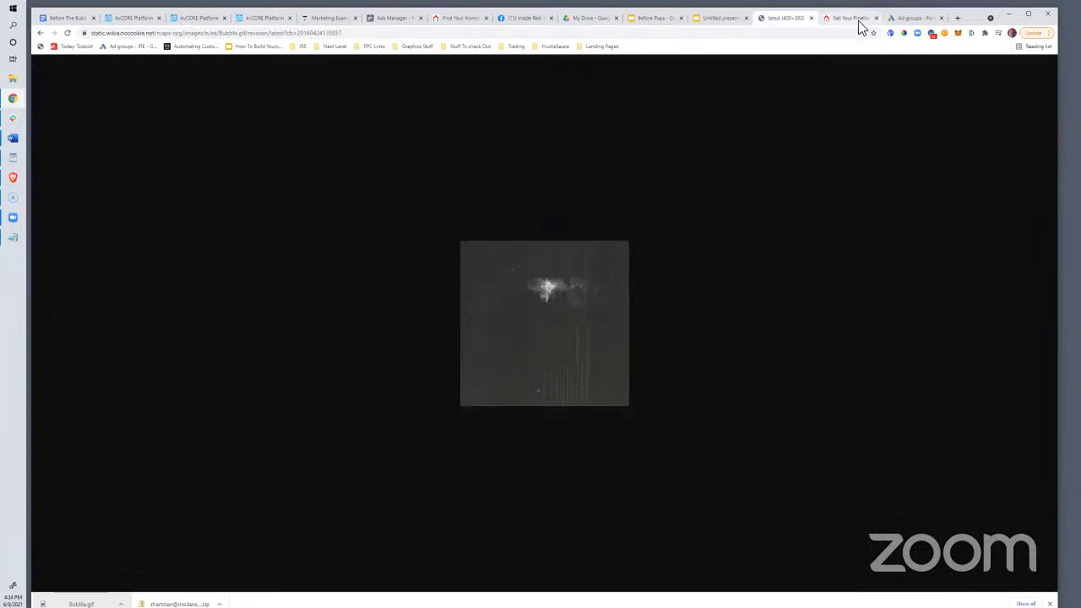
left_click(399, 19)
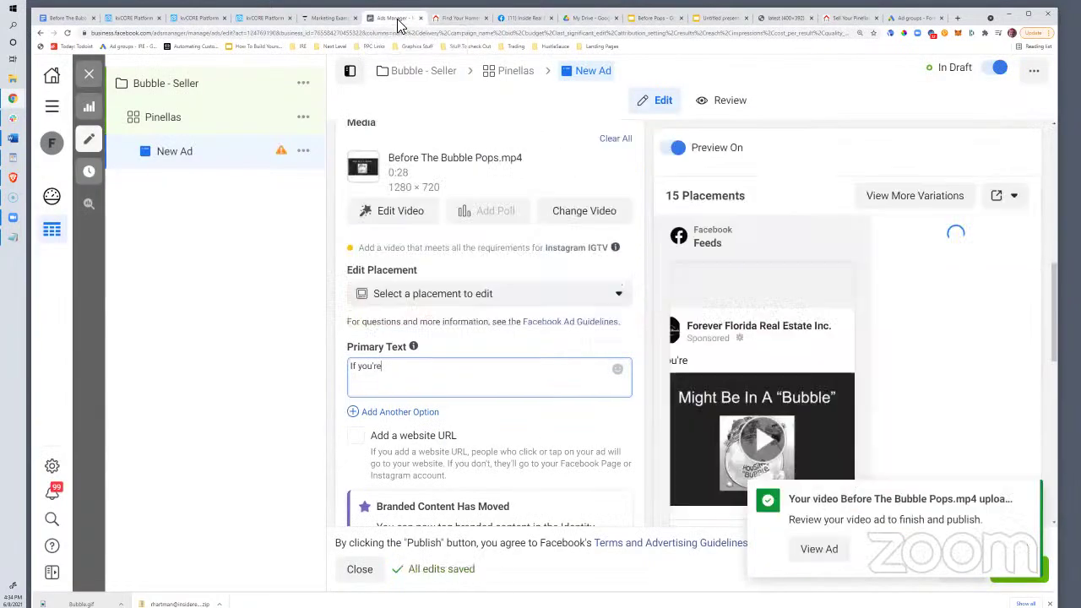
Finish the primary text about selling before the local Pinellas real estate "bubble" pops
left_click(414, 369)
type("t")
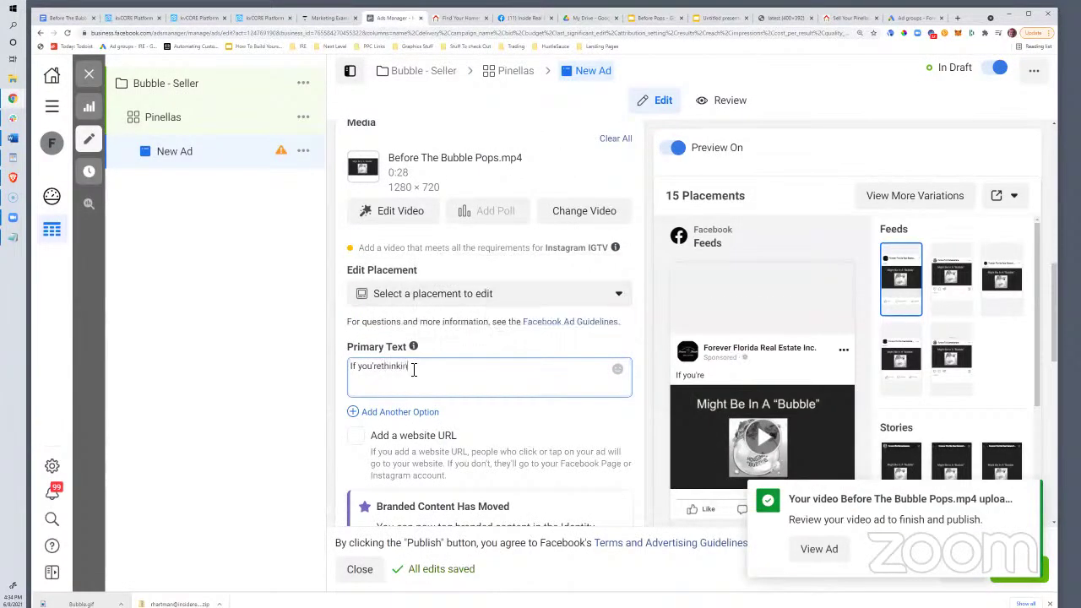
key("BackSpace")
type("thinking that the local")
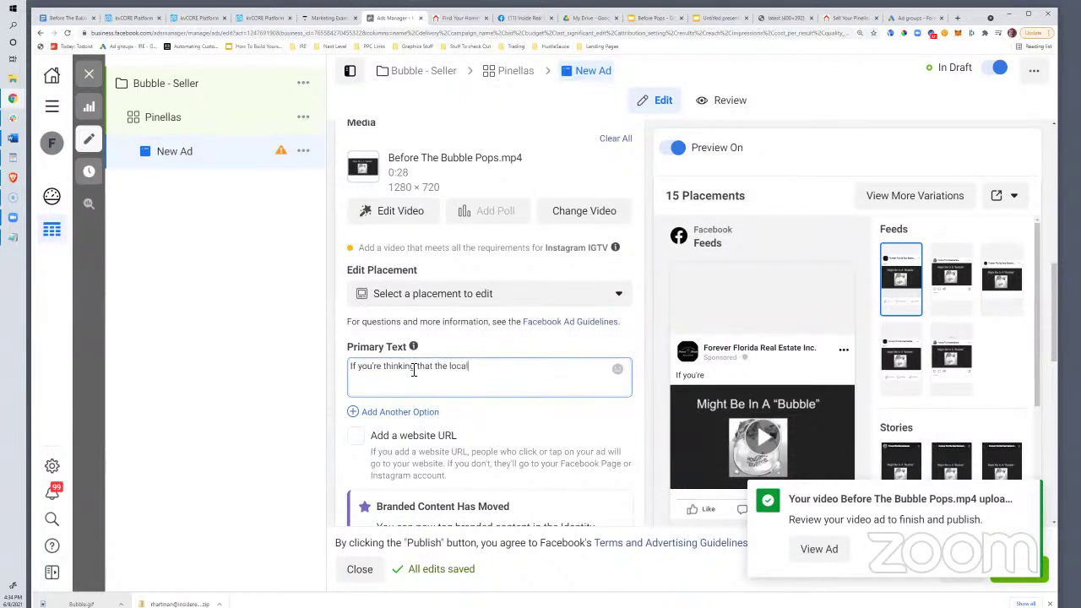
type(" Pinellas real estate")
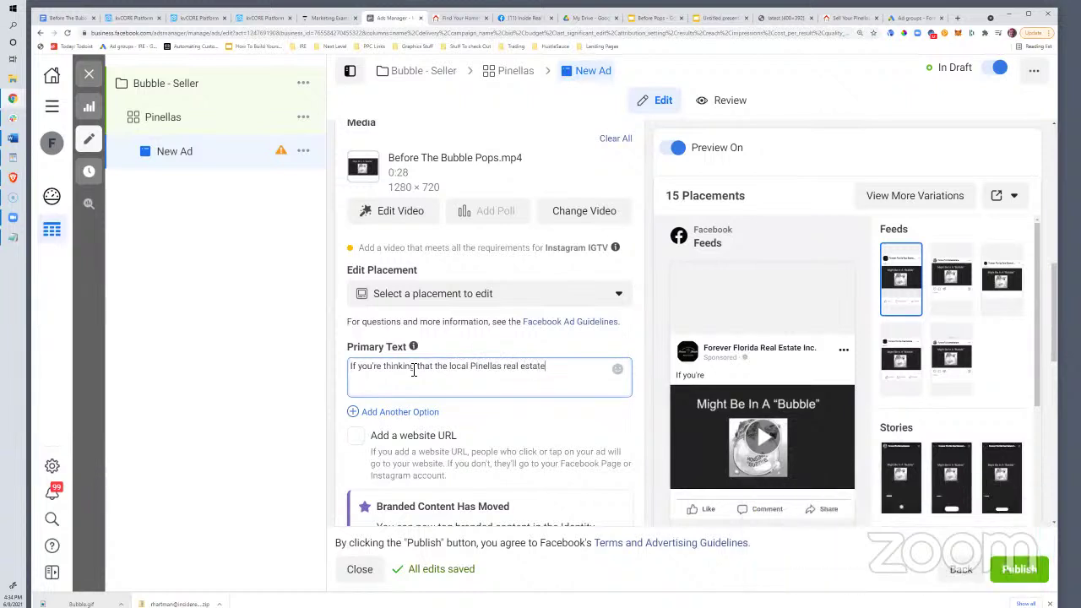
type(" marketing might be in a bubble")
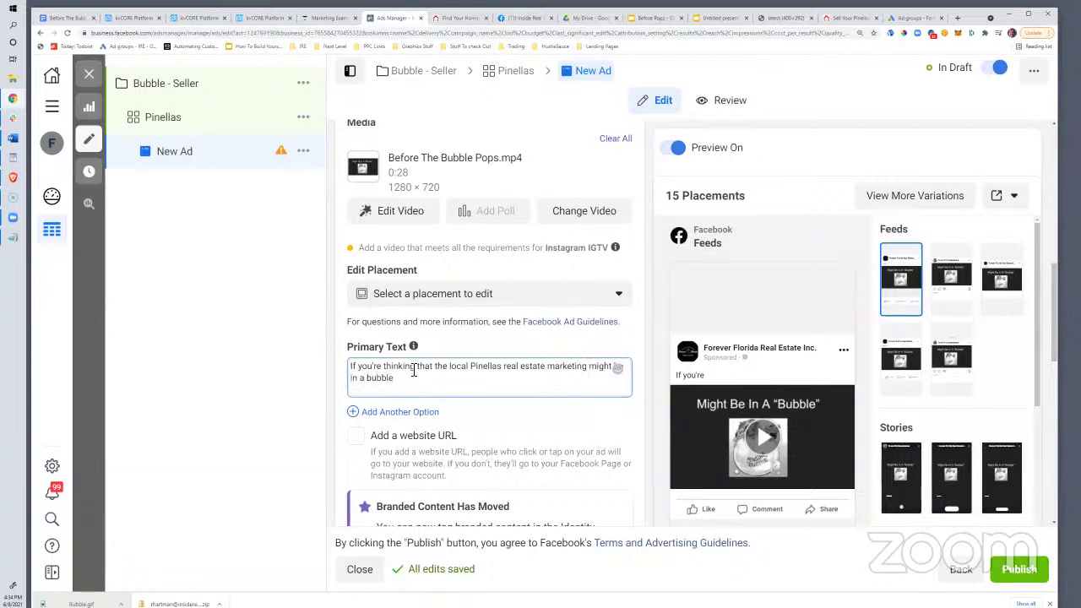
key("BackSpace")
key("BackSpace")
key("BackSpace")
key("BackSpace")
key("BackSpace")
key("BackSpace")
type("\"b")
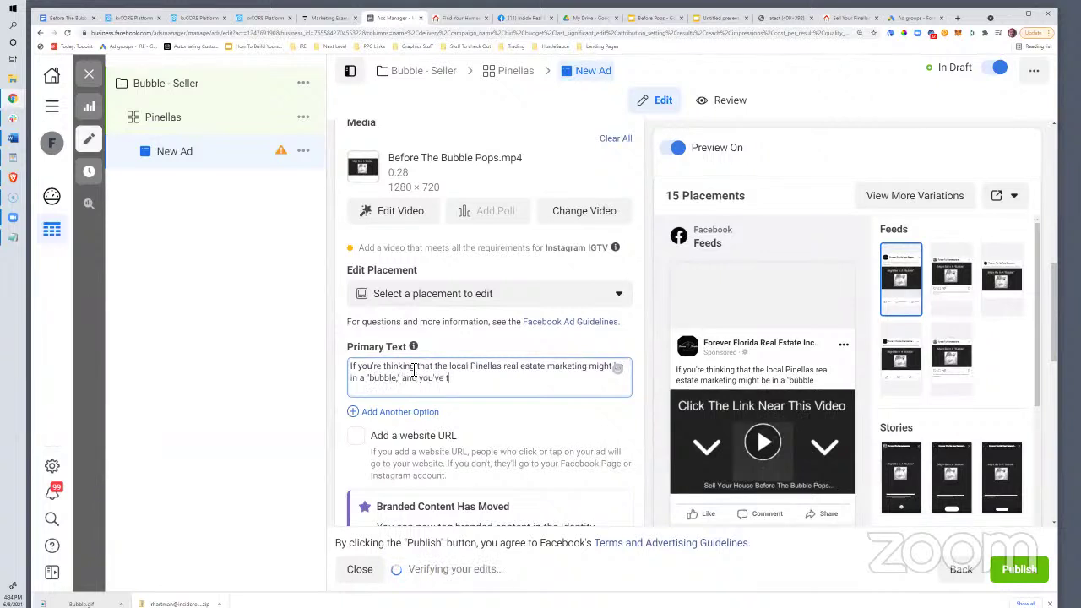
key("BackSpace")
key("BackSpace")
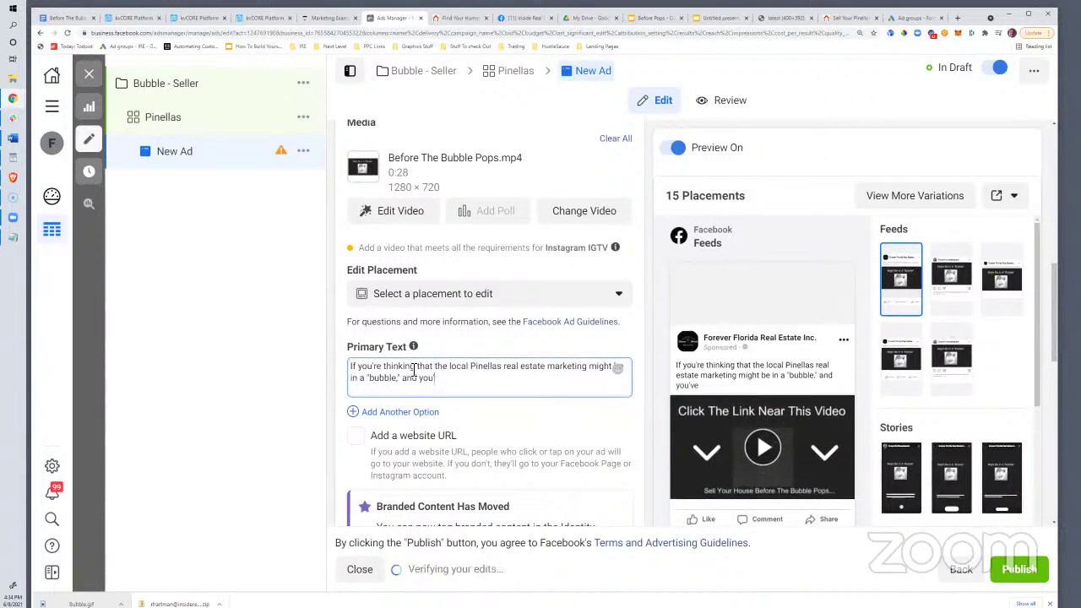
type("re considering selling your house befo")
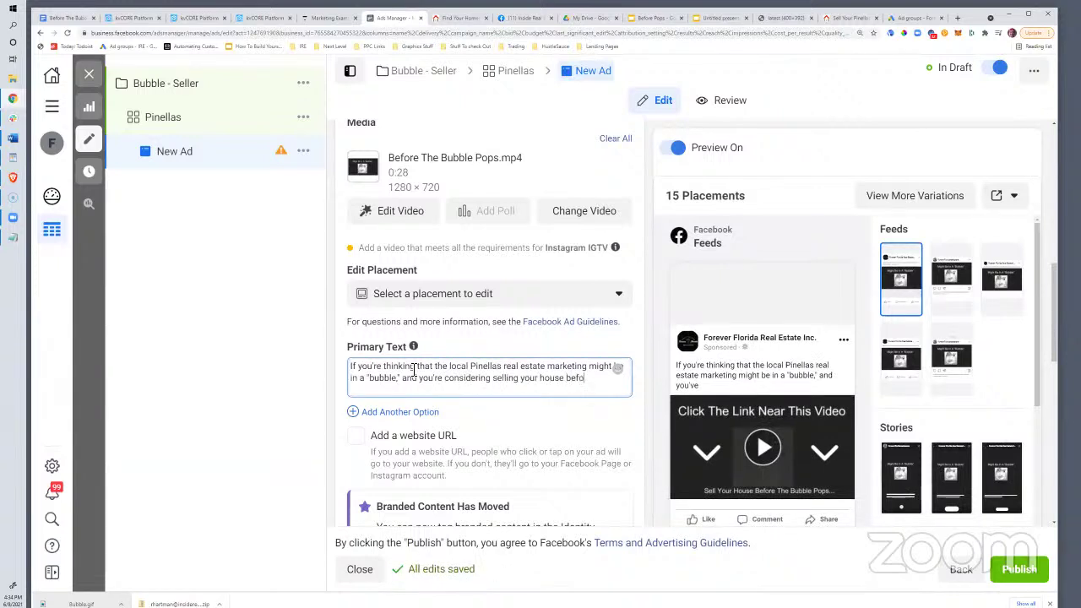
type("le pops.... click the link to")
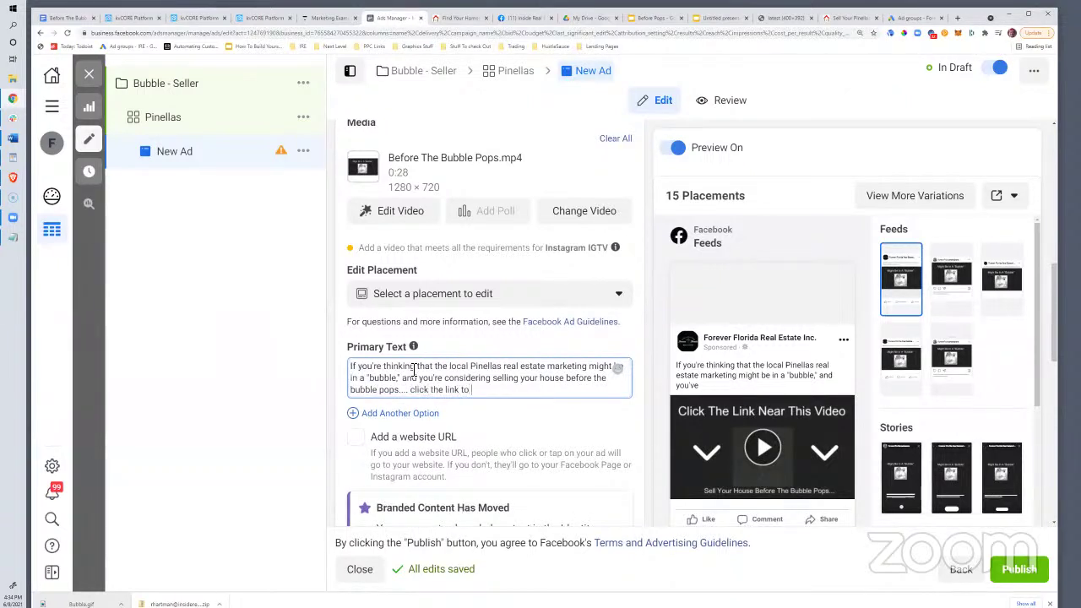
type(" start thi")
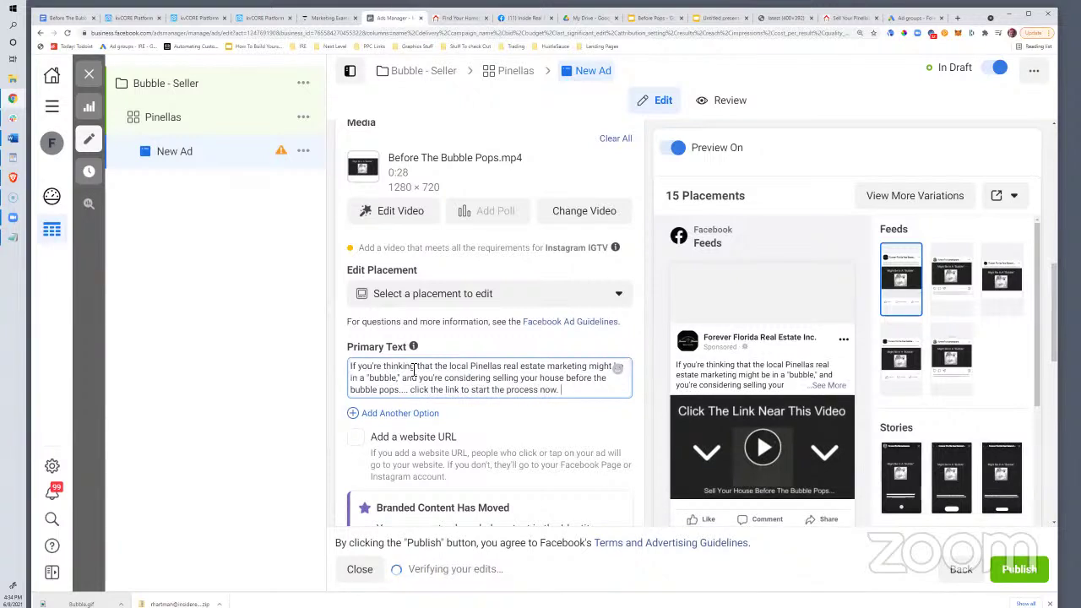
Enable Add a website URL so the Headline and Description fields appear
scroll(489, 363, "down", 2)
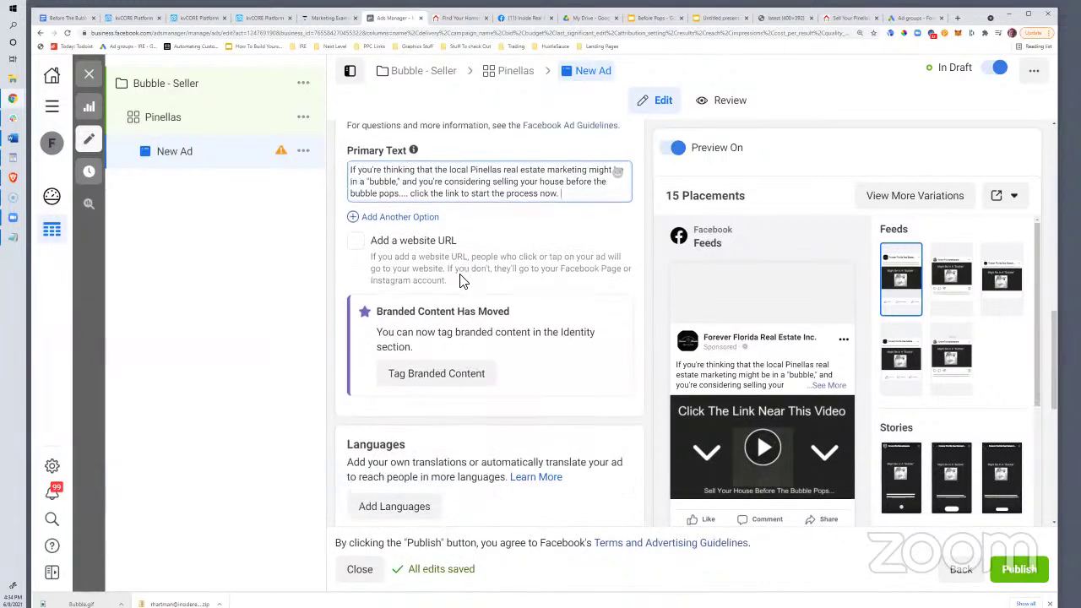
scroll(462, 281, "down", 1)
scroll(462, 281, "down", 4)
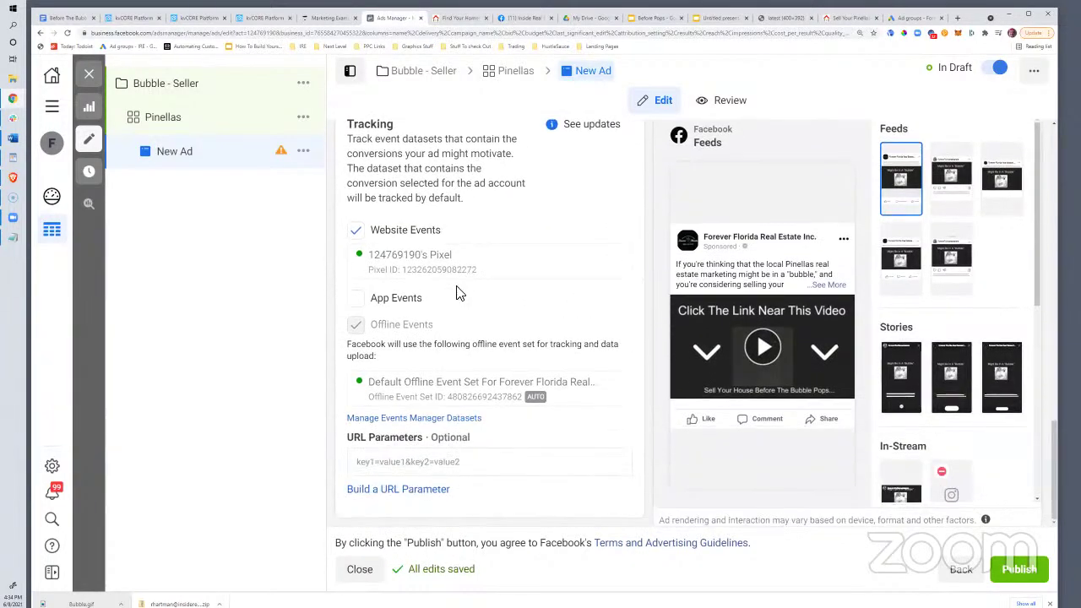
scroll(464, 323, "up", 6)
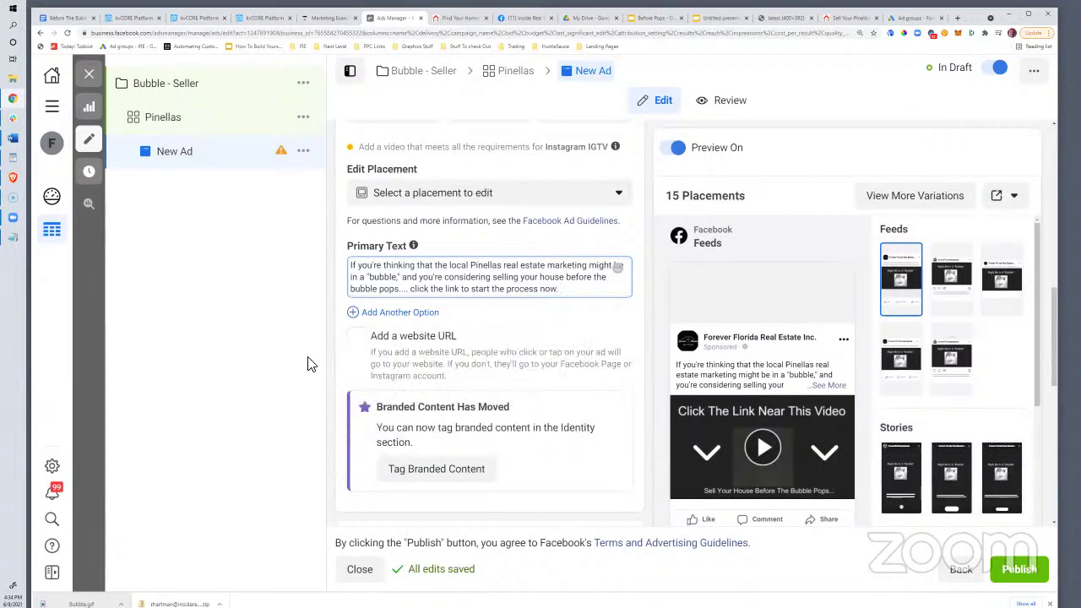
left_click(356, 339)
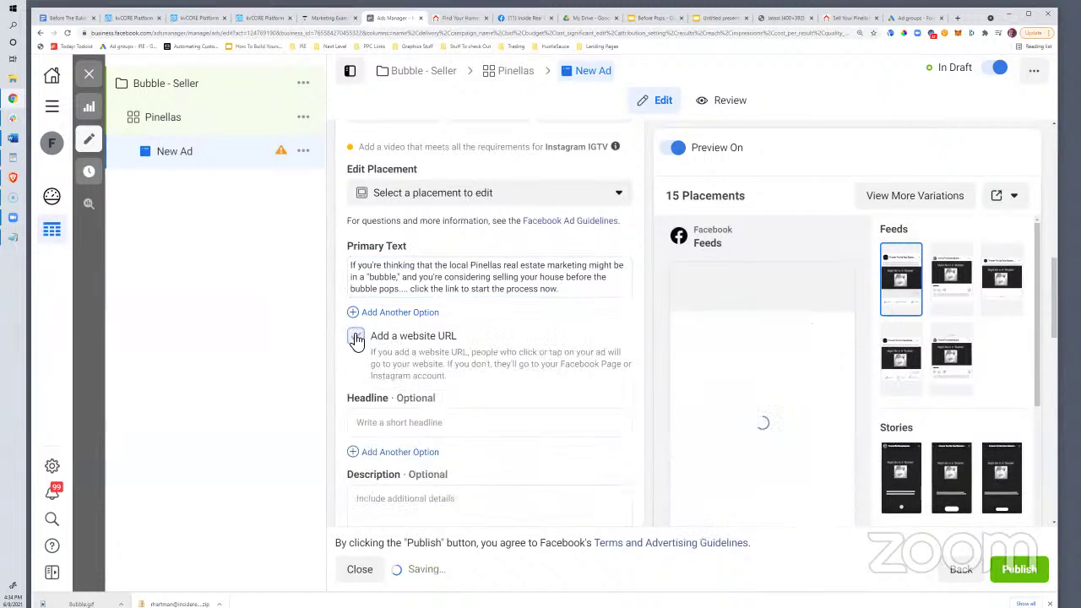
left_click(396, 425)
Enter the headline 'Sell Your House Before The Bubble Pops!' and check it in the preview
type("Sell Yo")
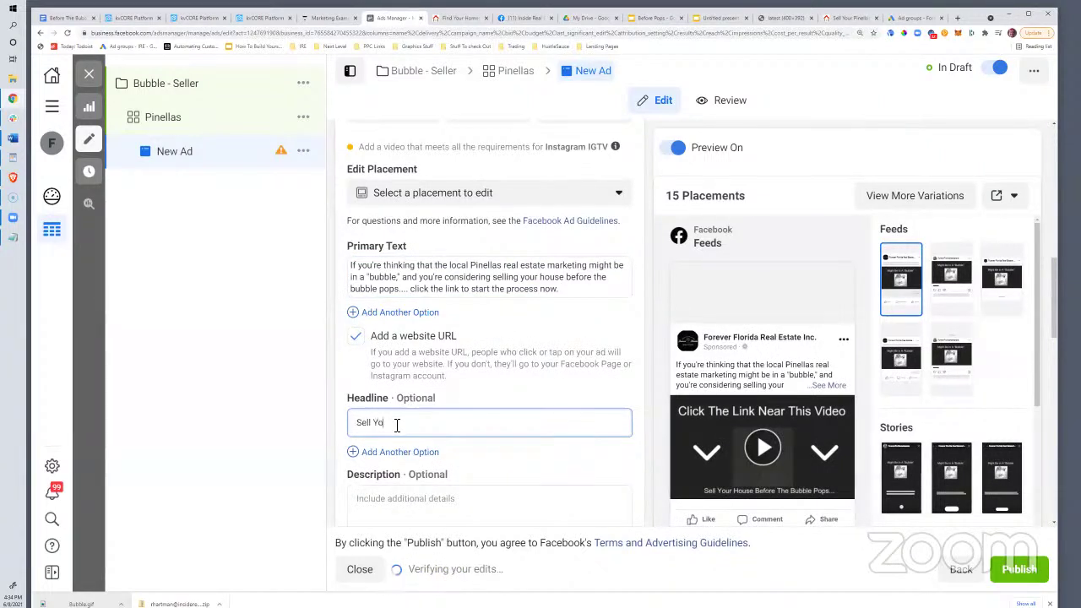
type("ur House Before The")
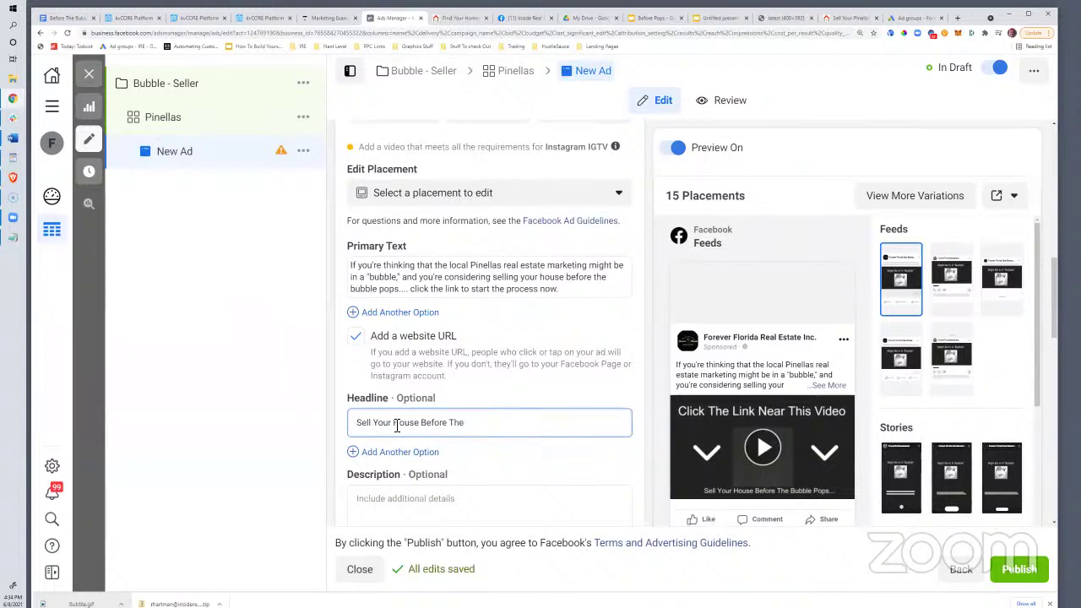
type("Bubble Pops")
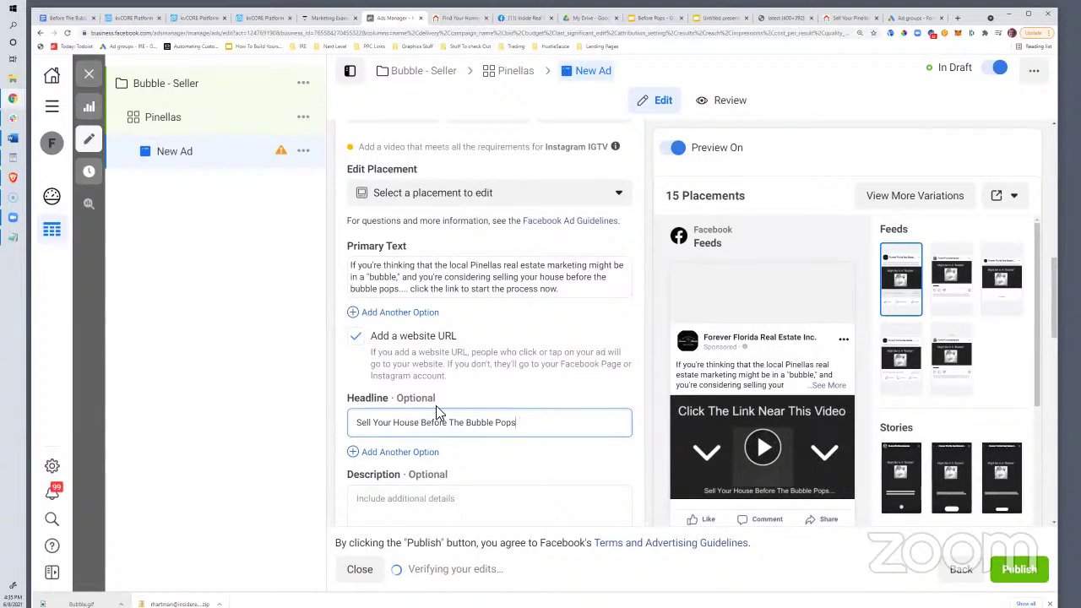
scroll(436, 406, "down", 1)
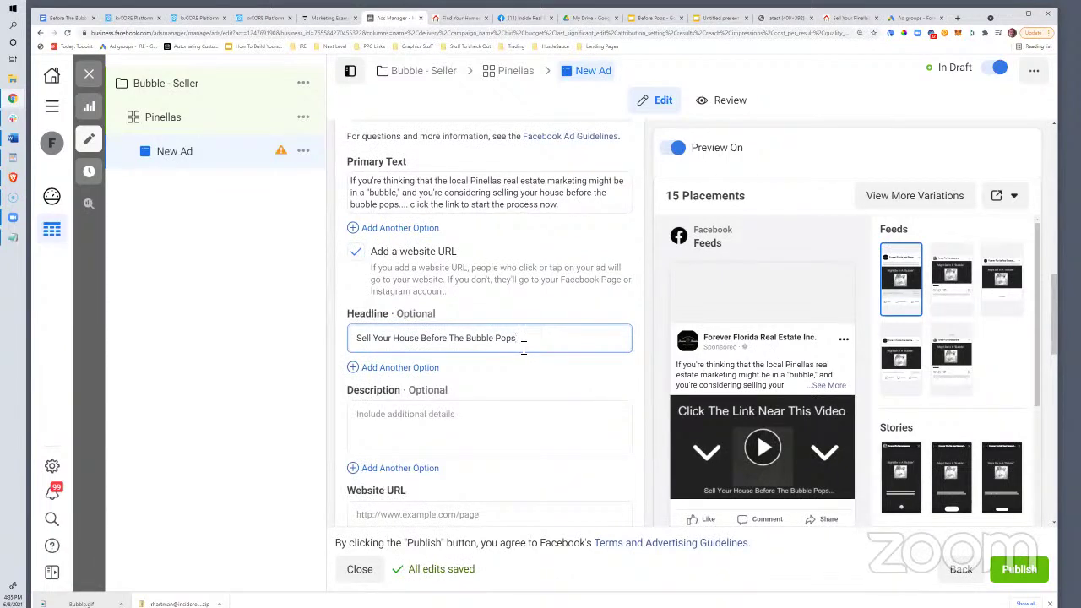
scroll(524, 347, "down", 1)
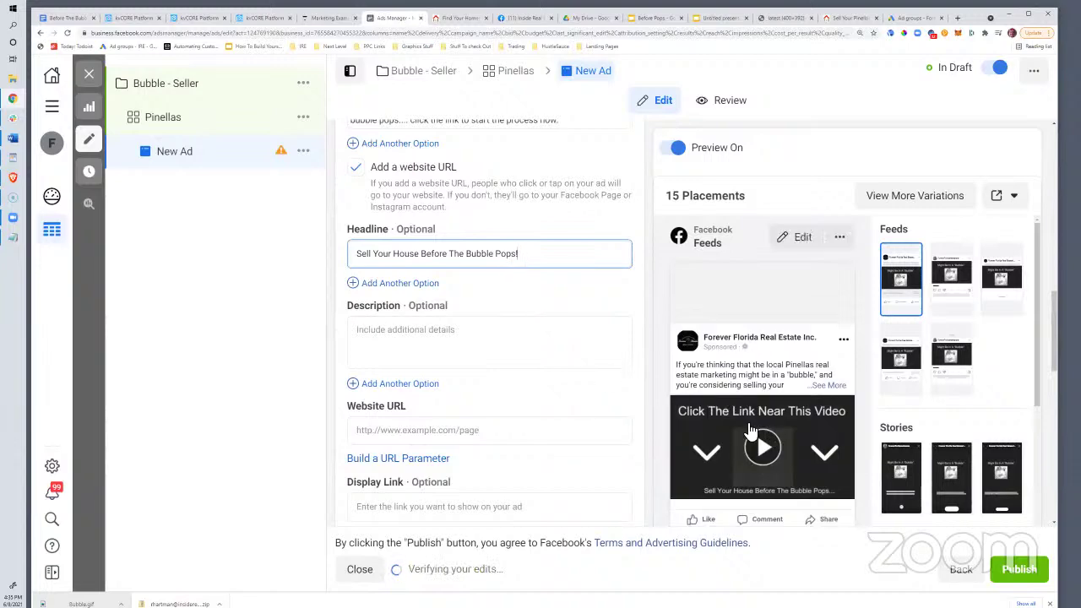
left_click(848, 18)
Copy the Pinellas seller landing page address and paste it as the ad's Website URL
right_click(297, 33)
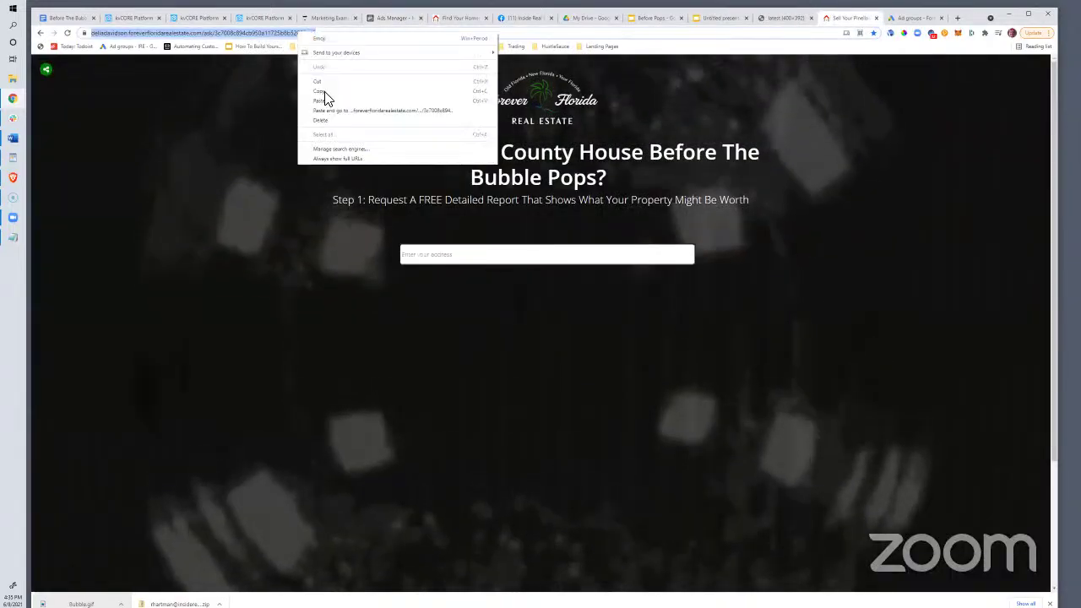
left_click(380, 24)
left_click(381, 24)
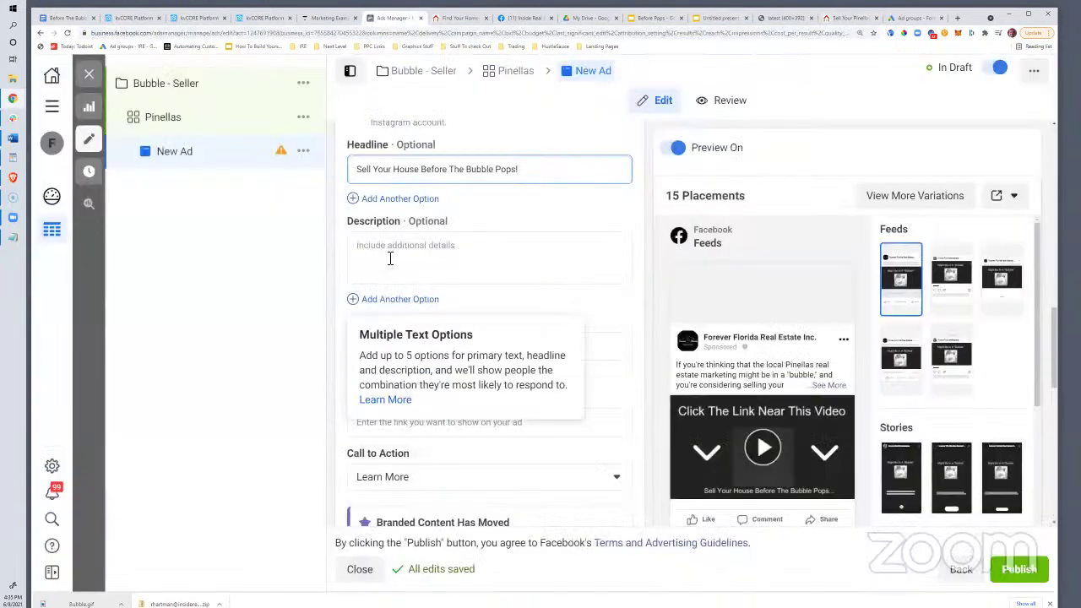
left_click(381, 348)
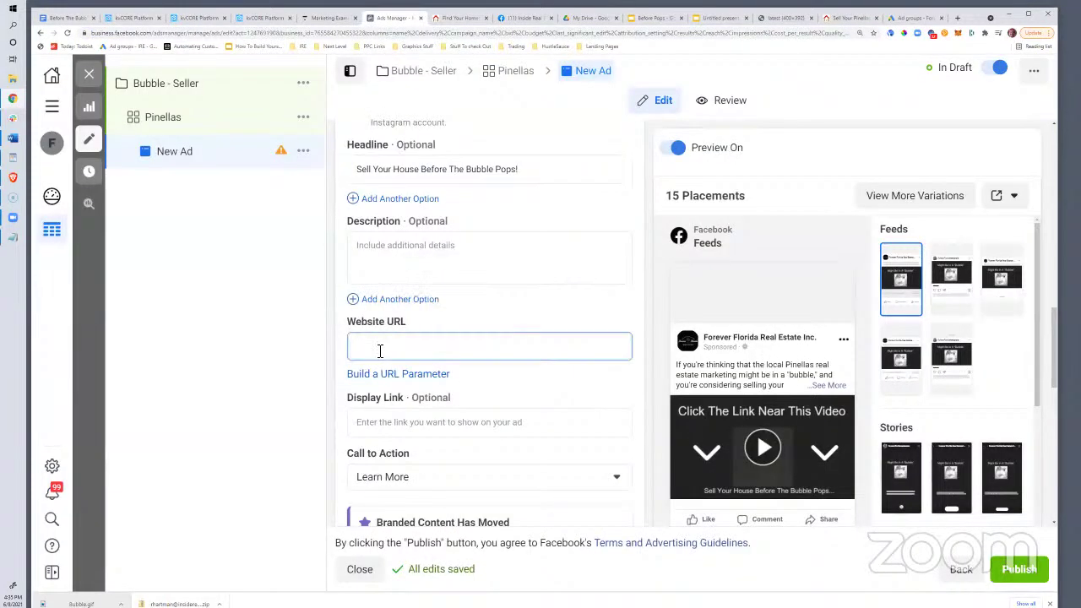
key("ctrl+v")
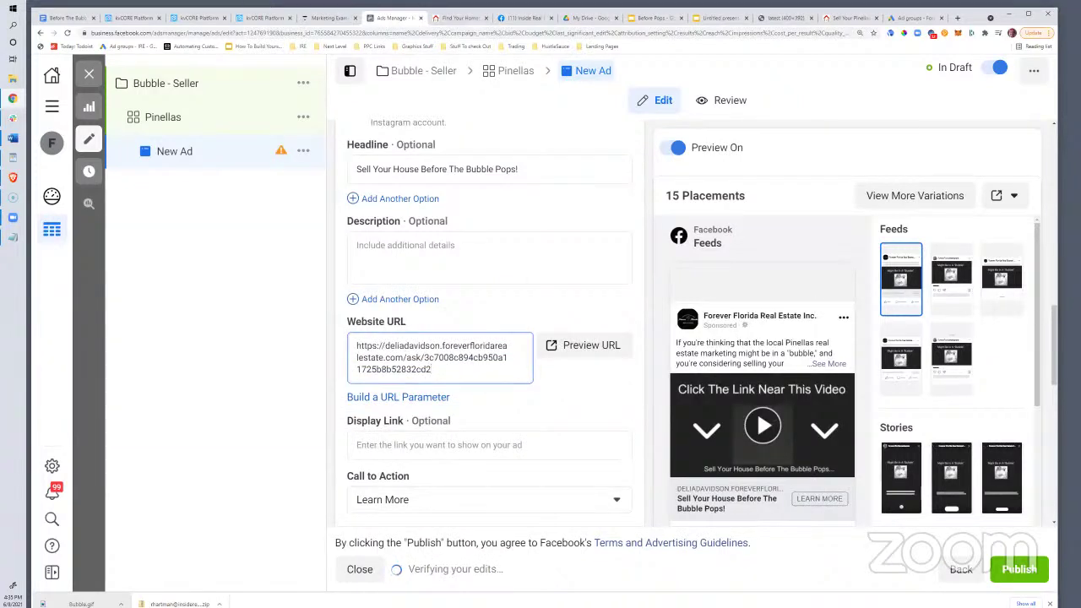
left_click(338, 436)
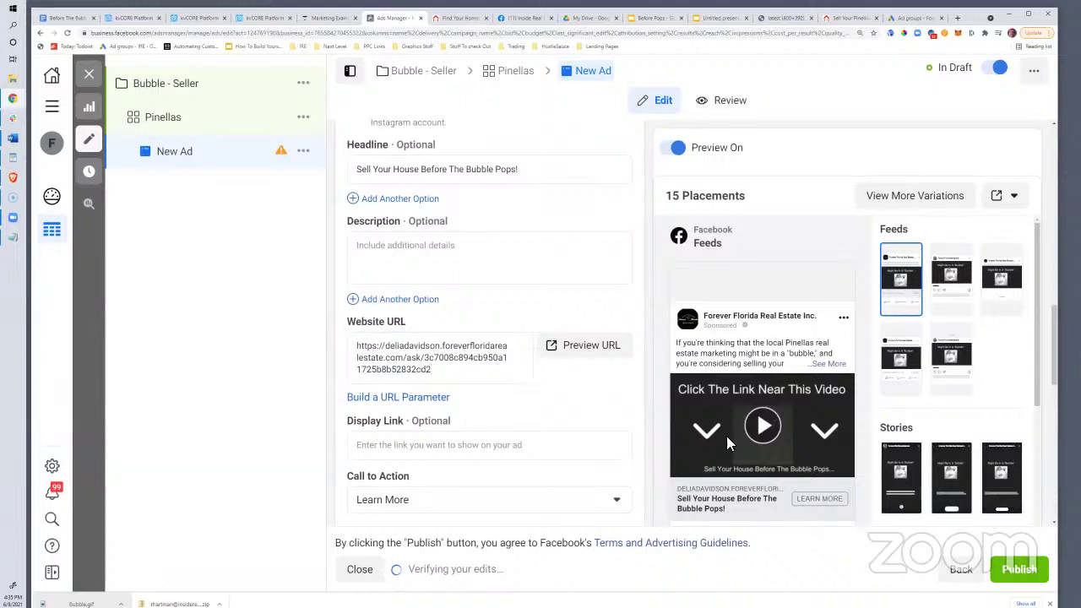
Play and pause the ad's video preview to check it
left_click(764, 428)
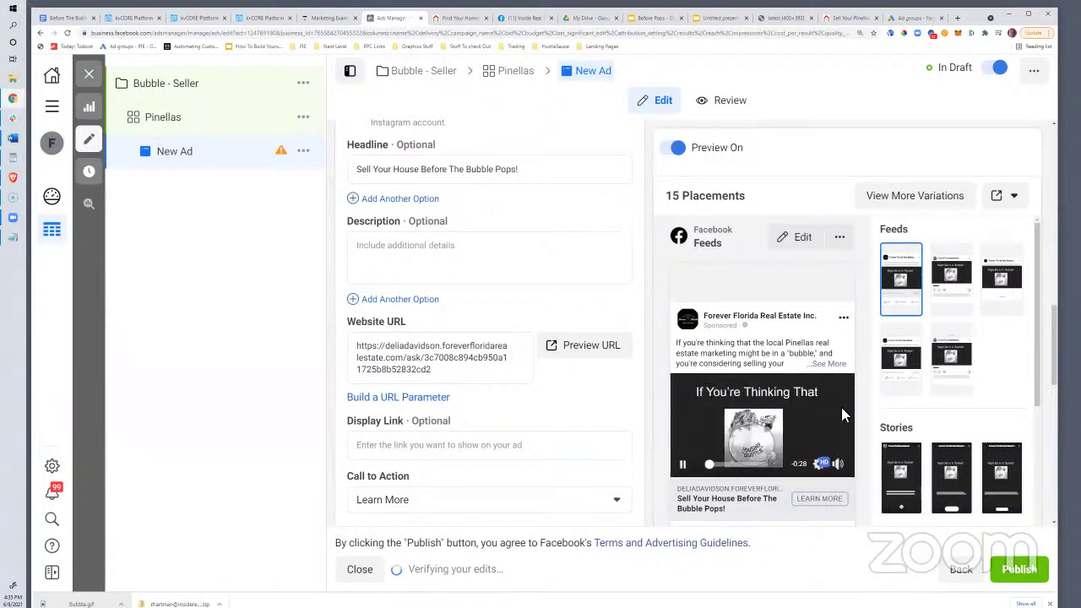
left_click(684, 465)
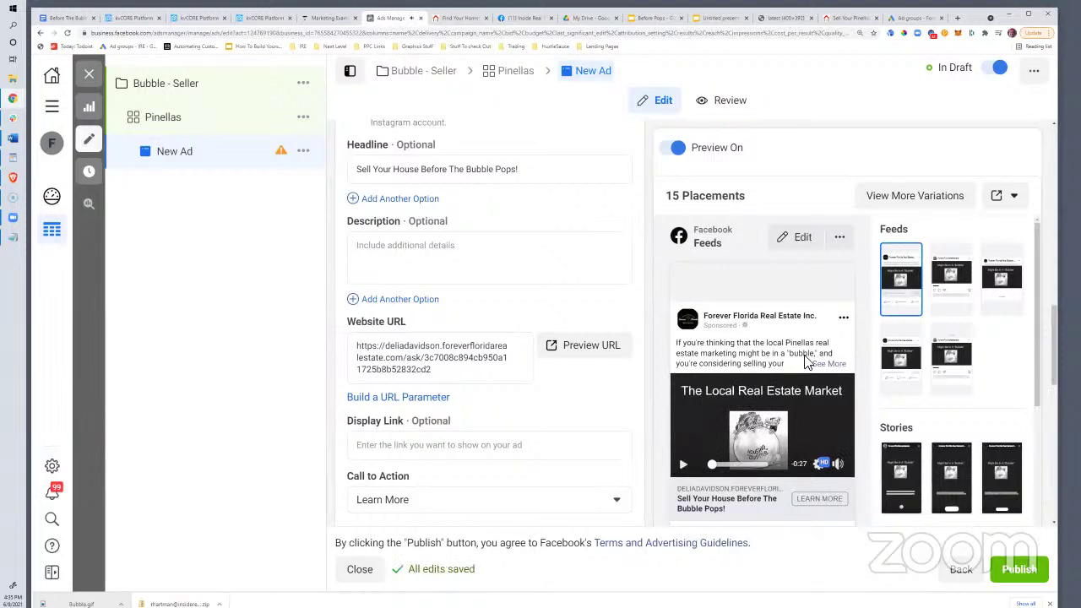
scroll(379, 345, "up", 10)
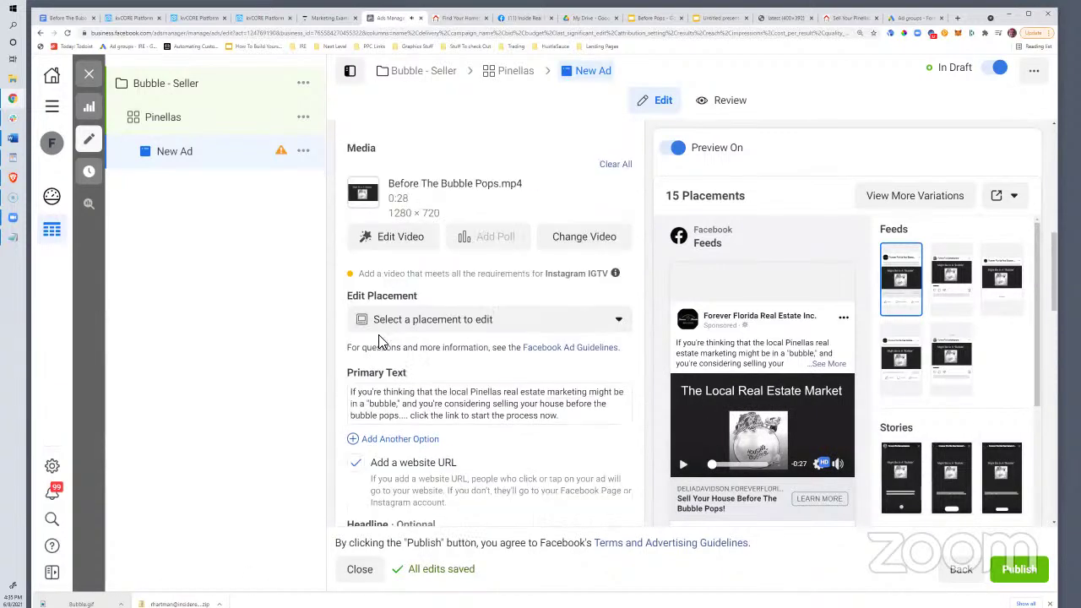
Manually set the video thumbnail to the 'Sell Your House For Top $$$' frame and save
left_click(400, 406)
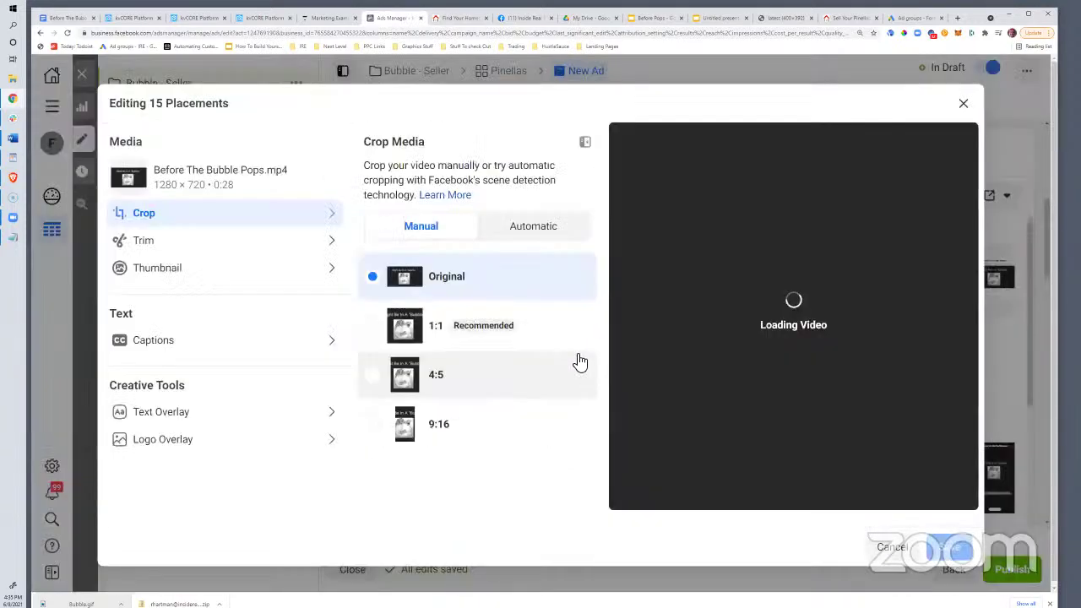
left_click(251, 269)
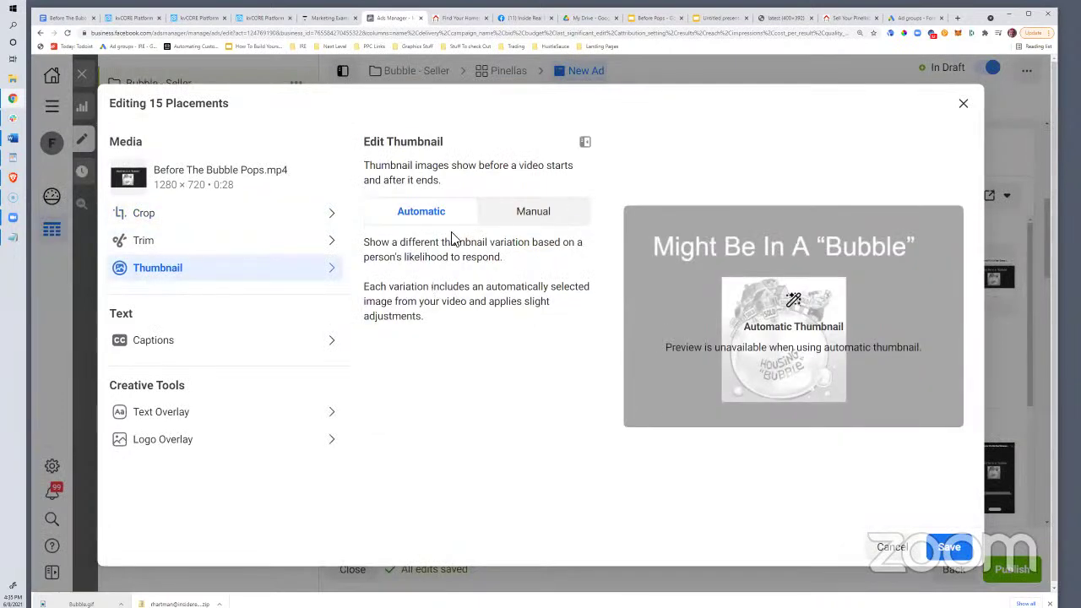
left_click(524, 213)
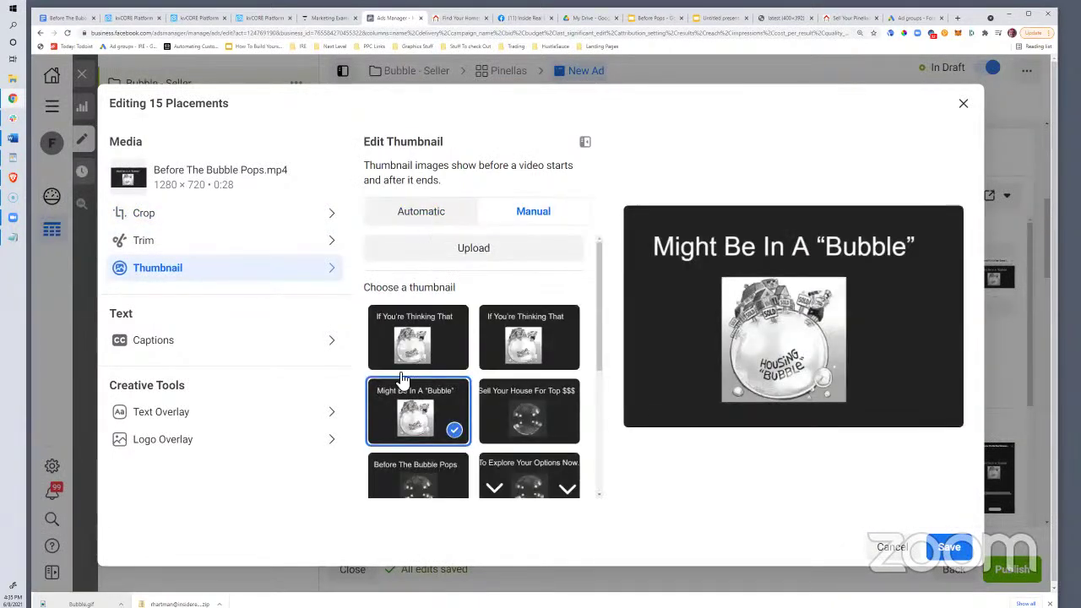
scroll(532, 338, "down", 1)
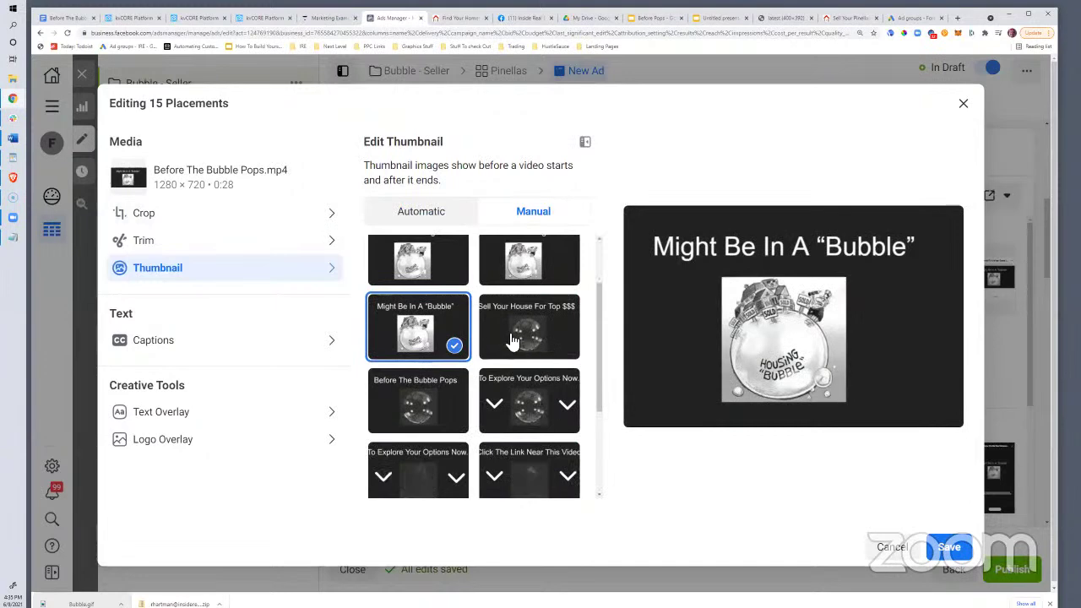
left_click(513, 340)
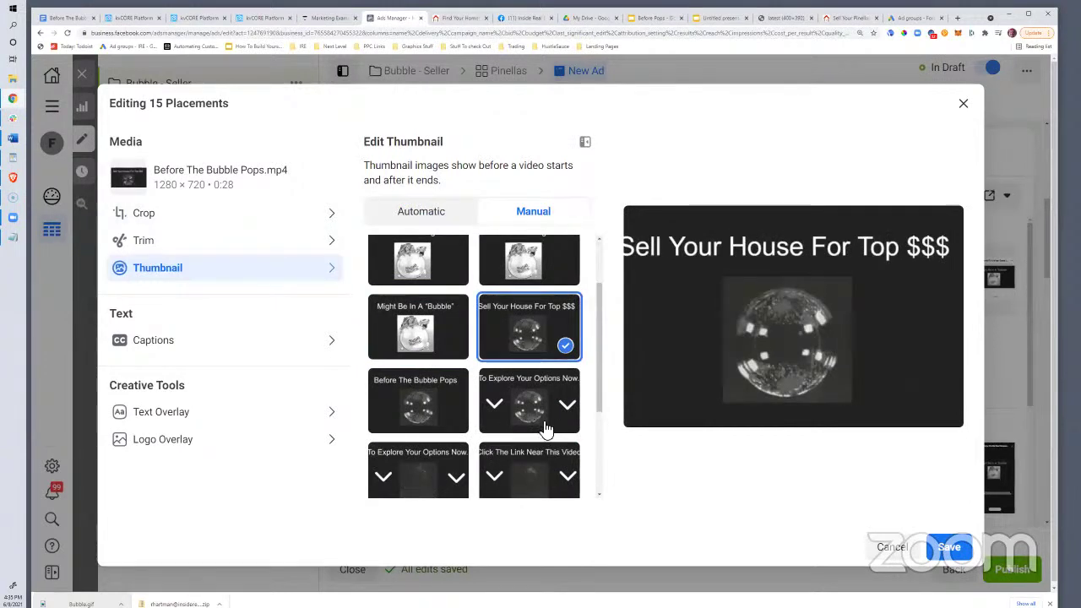
key("Return")
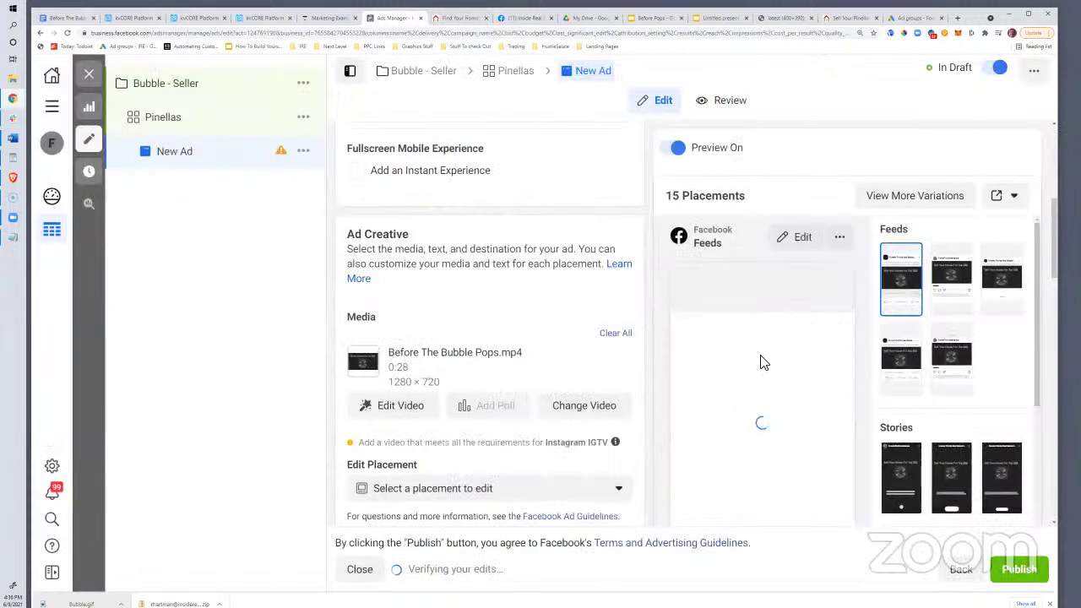
Review the ad settings and publish the Bubble - Seller campaign, ad set and ad
scroll(579, 363, "down", 10)
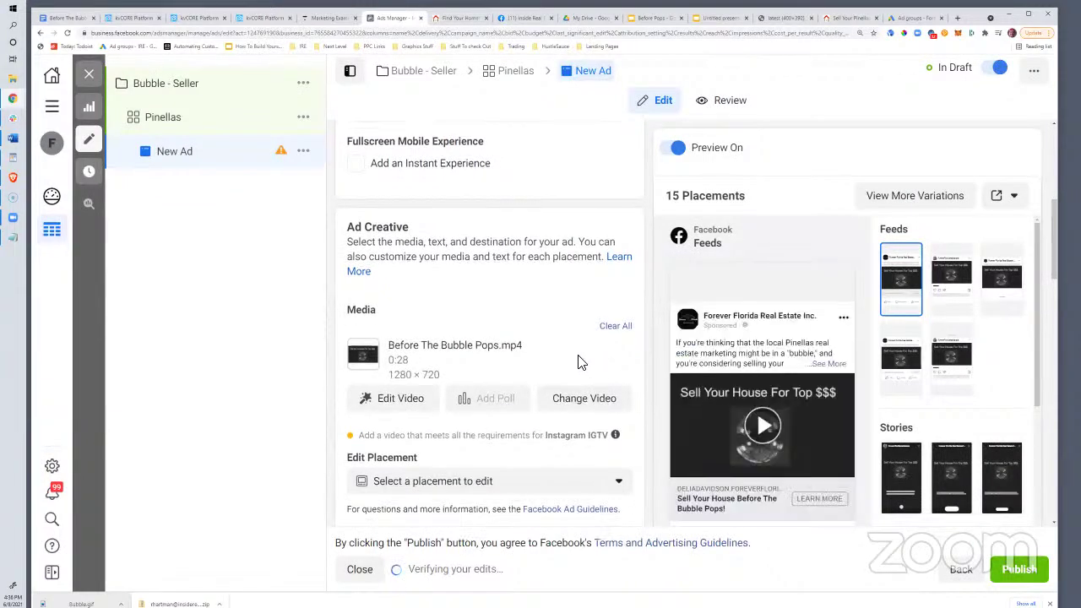
scroll(579, 363, "down", 10)
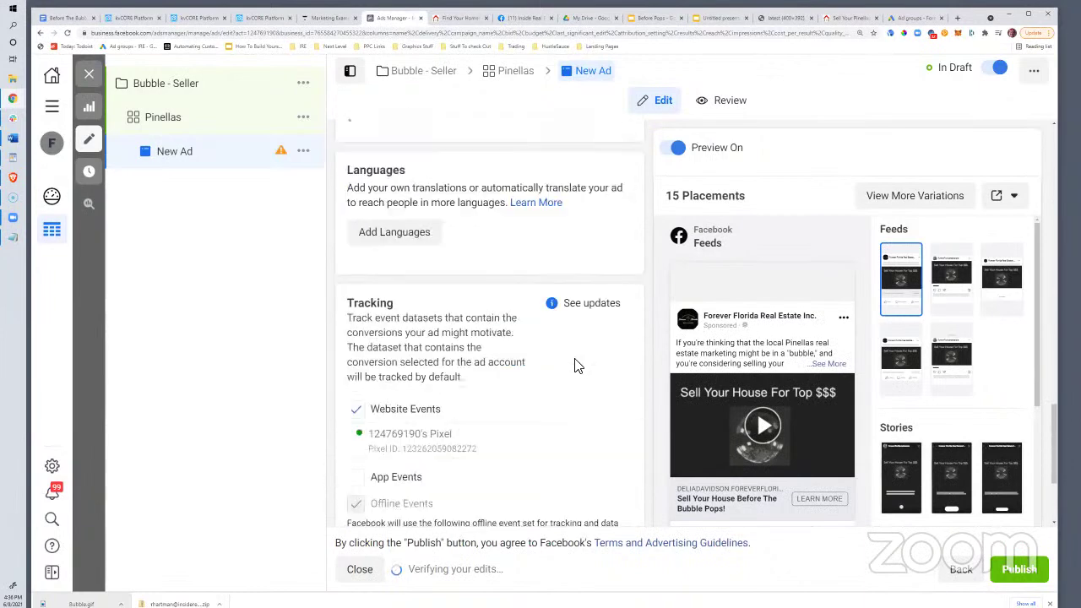
left_click(1028, 578)
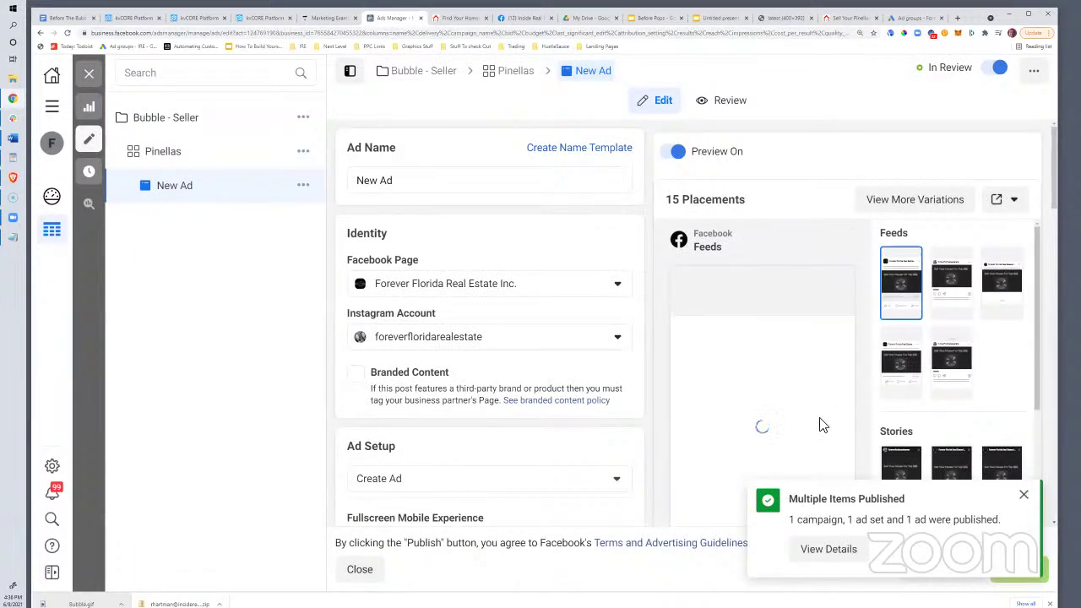
Dismiss the published notice, review the CMA report and Pinellas landing page, then view the Before The Bubble Pops notes
left_click(1031, 498)
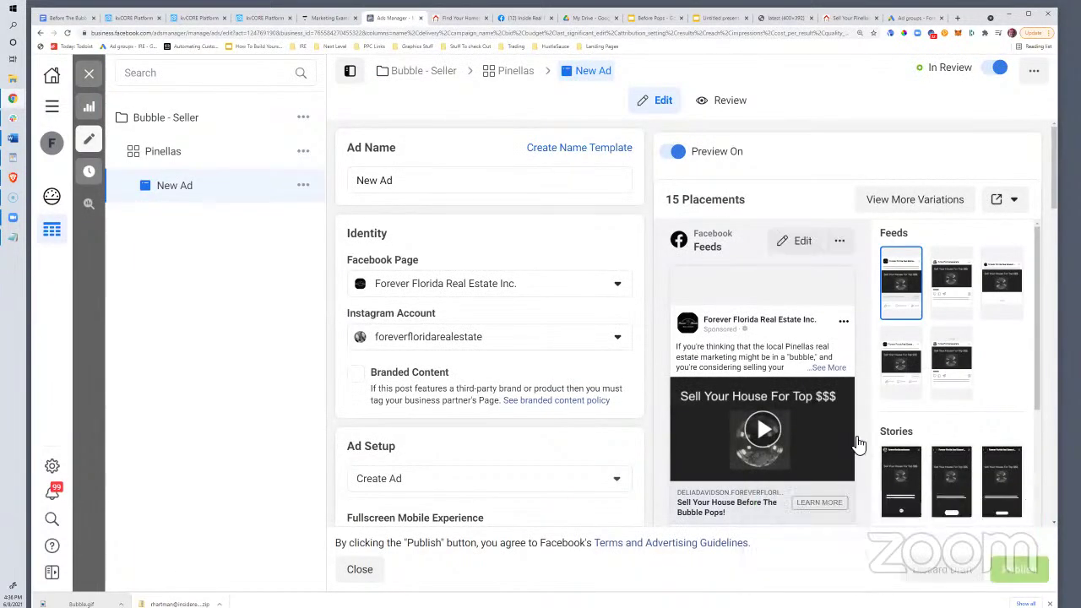
left_click(452, 18)
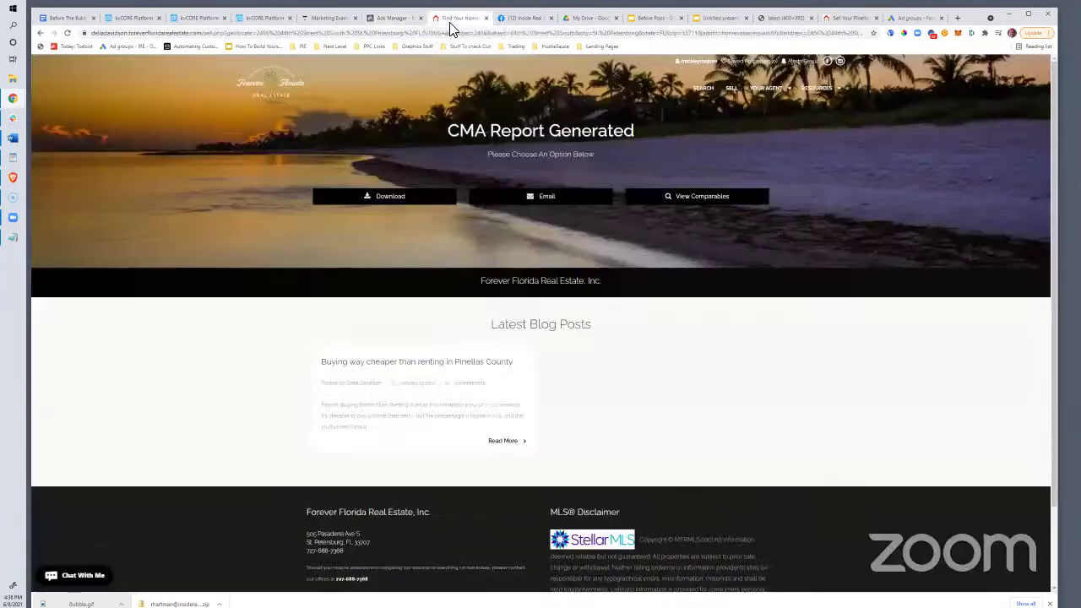
left_click(329, 20)
left_click(450, 20)
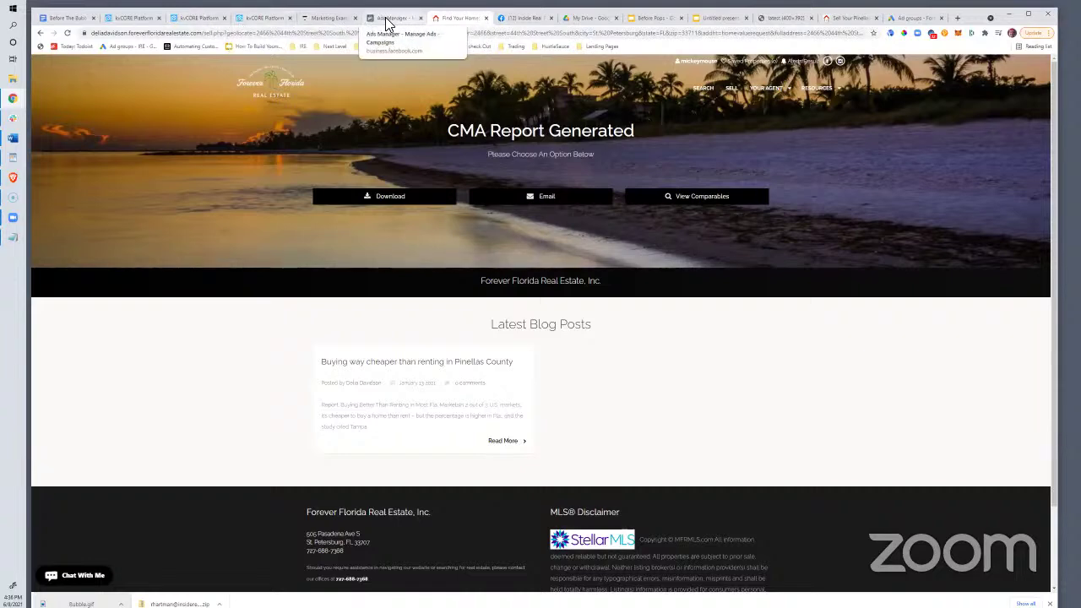
left_click(840, 24)
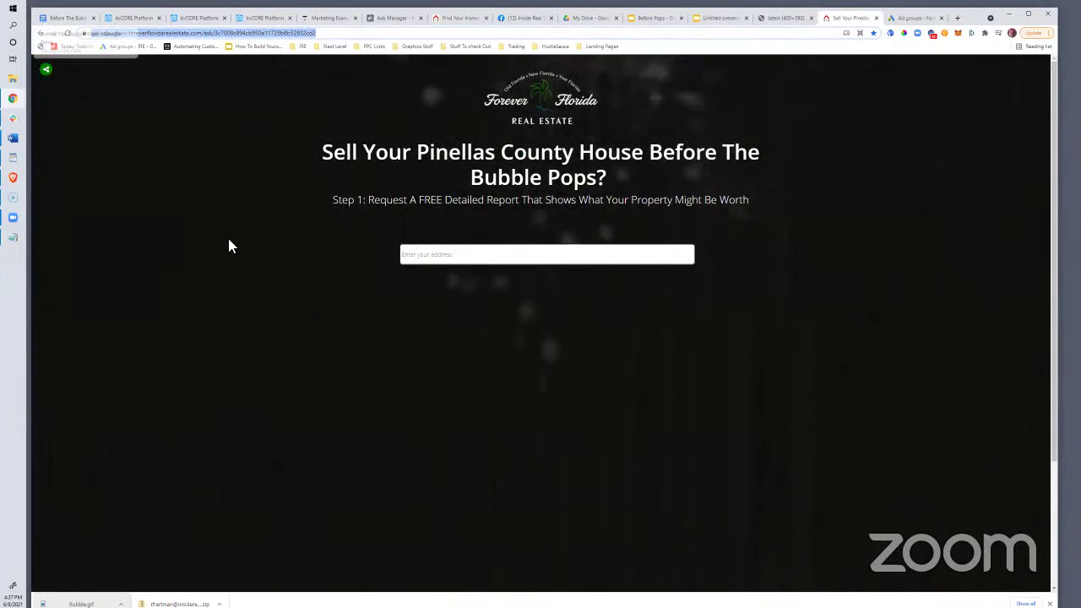
left_click(64, 19)
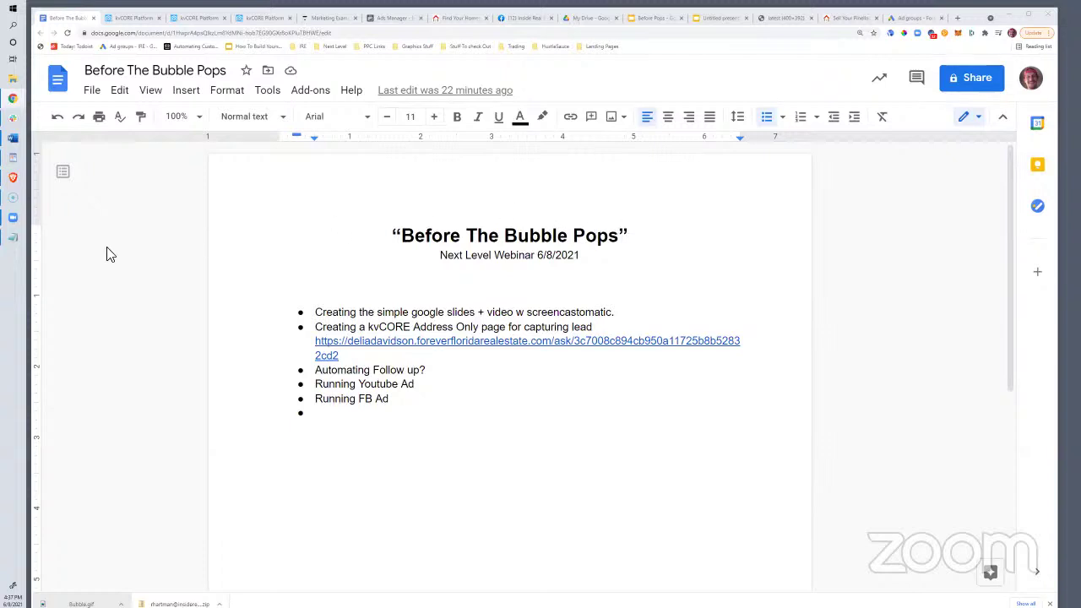
Bring up the Zoom meeting controls from the taskbar to reach the webinar management page
mouse_move(12, 222)
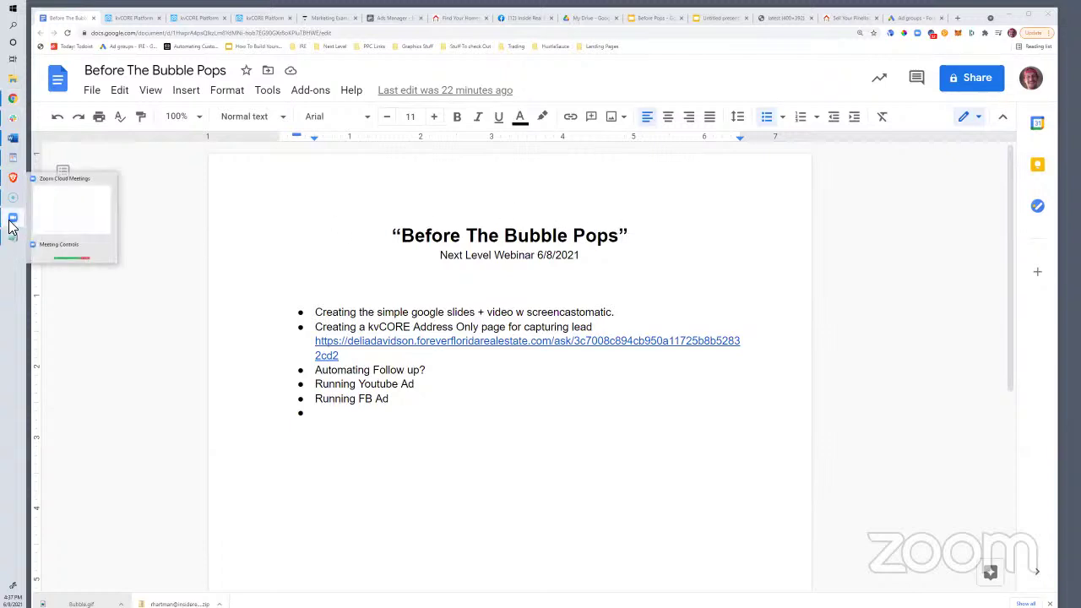
left_click(66, 255)
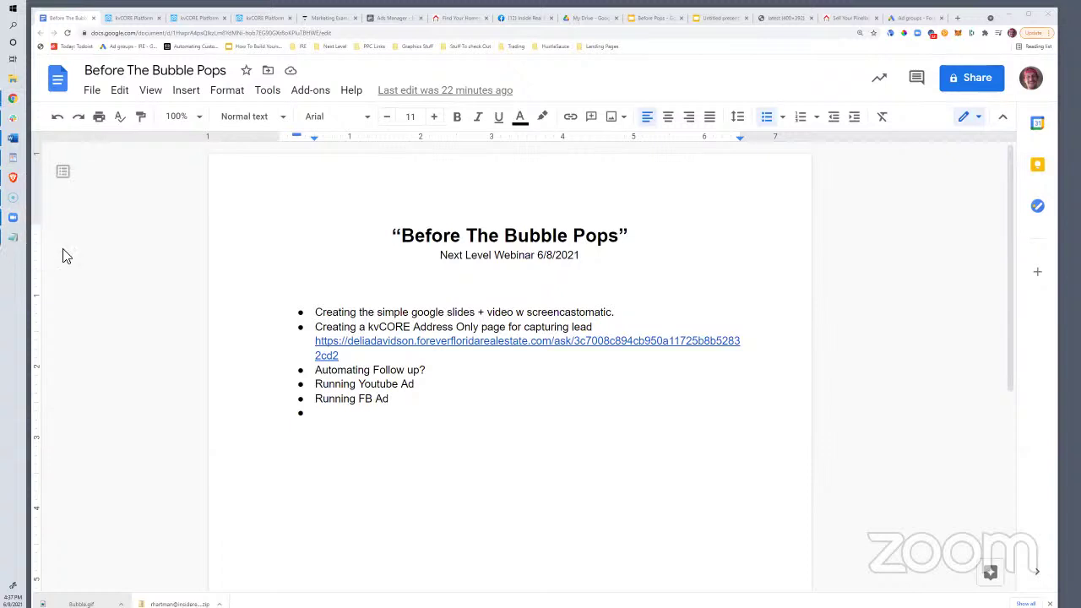
mouse_move(18, 224)
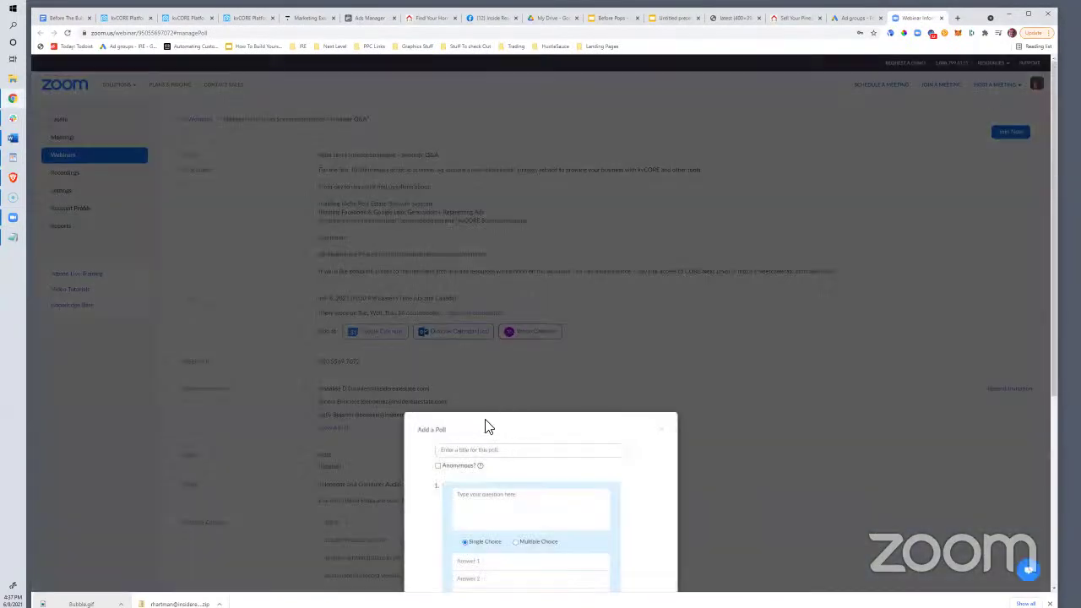
Try a poll title, then detach the Zoom webinar tab into its own window, revealing Google Ads
left_click(462, 450)
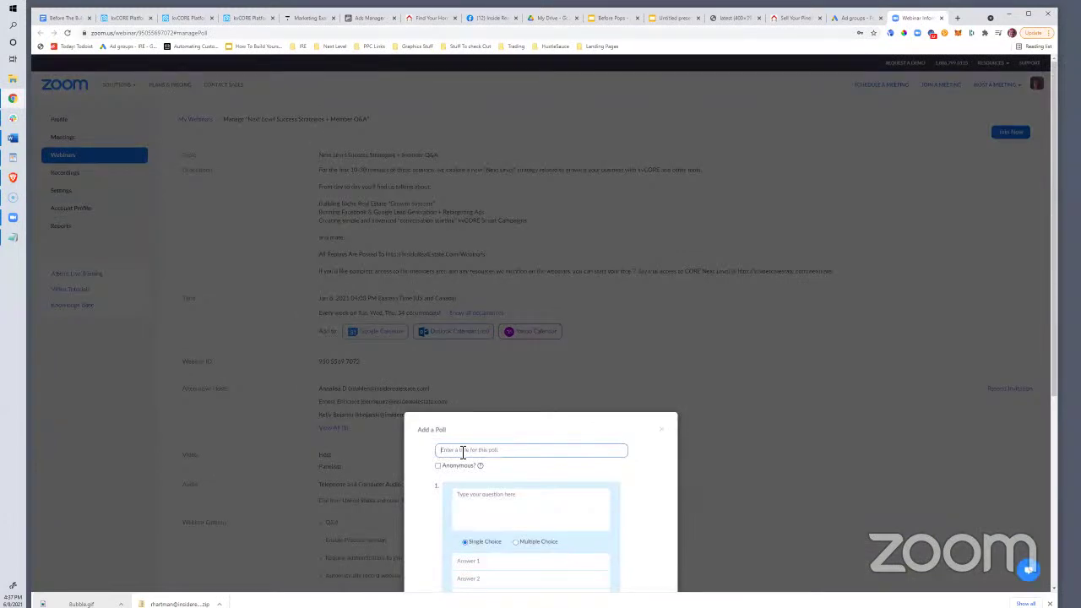
type("Will")
key("BackSpace")
left_click(498, 427)
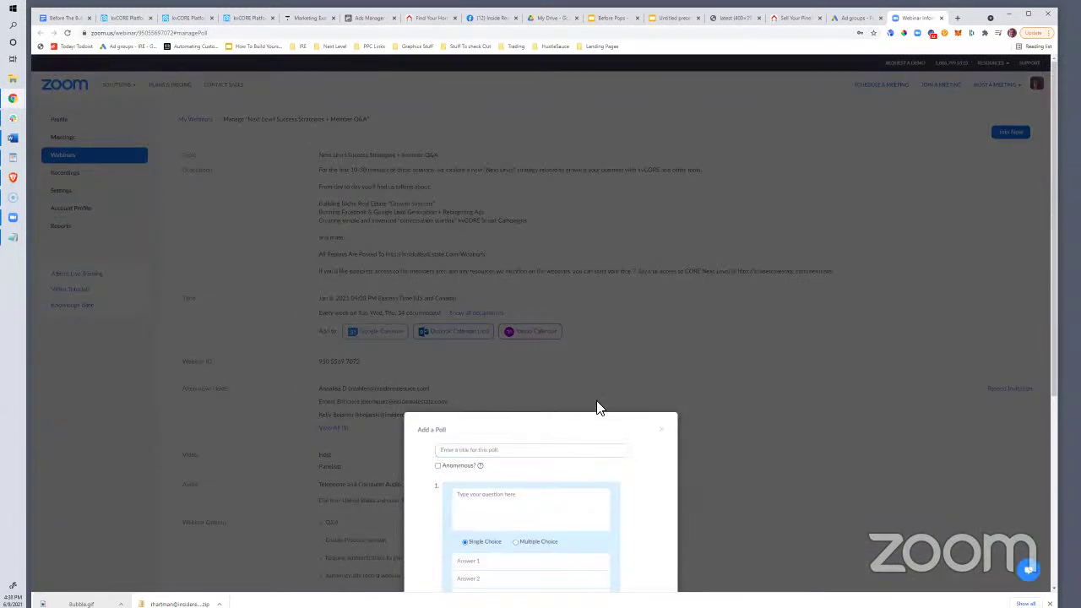
left_click(478, 452)
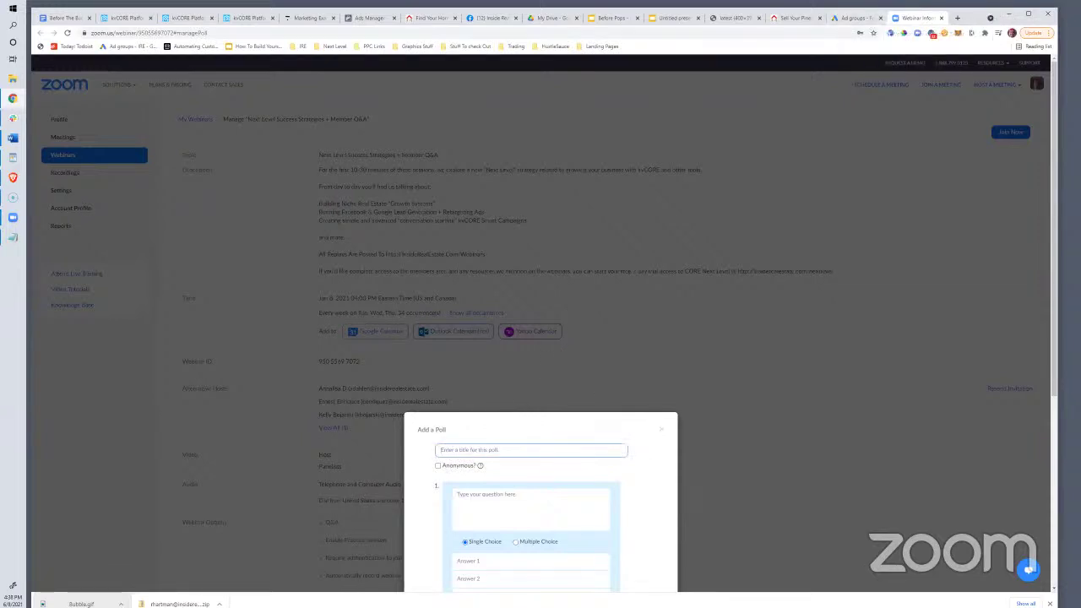
left_click_drag(917, 18, 832, 71)
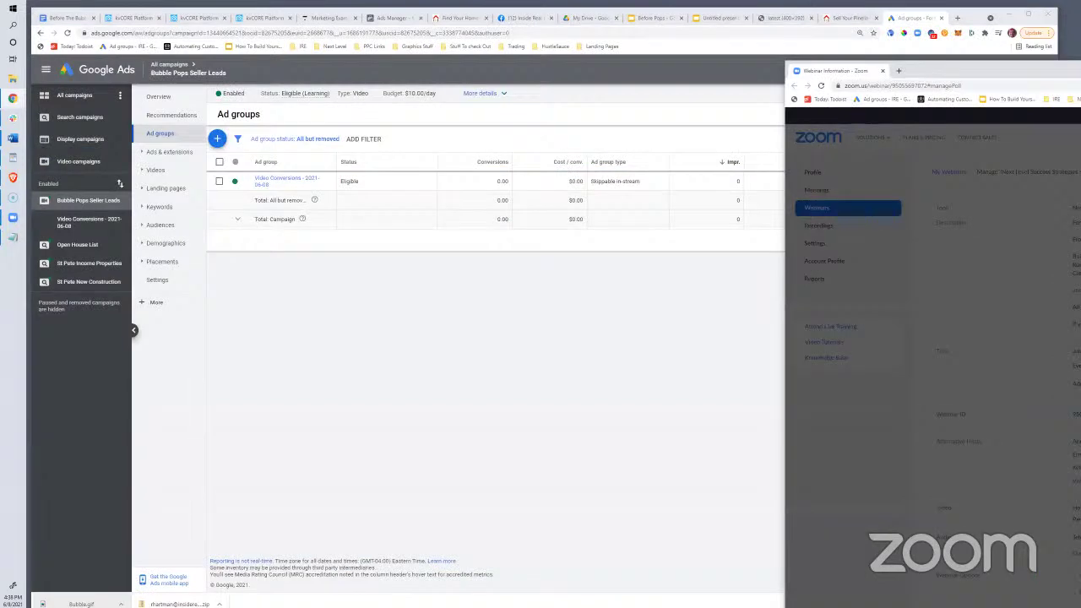
left_click_drag(832, 71, 976, 52)
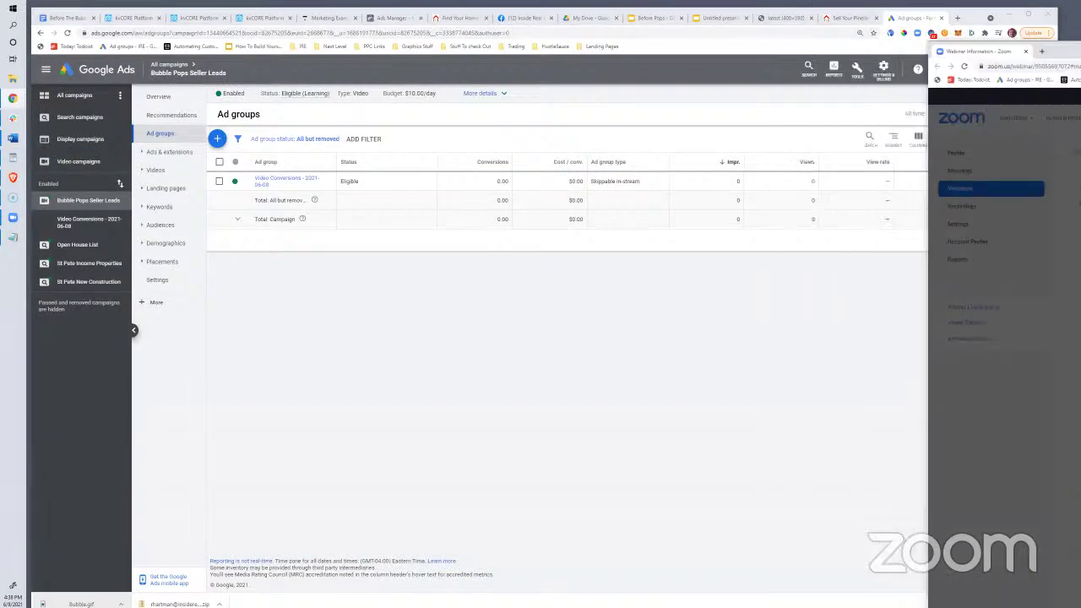